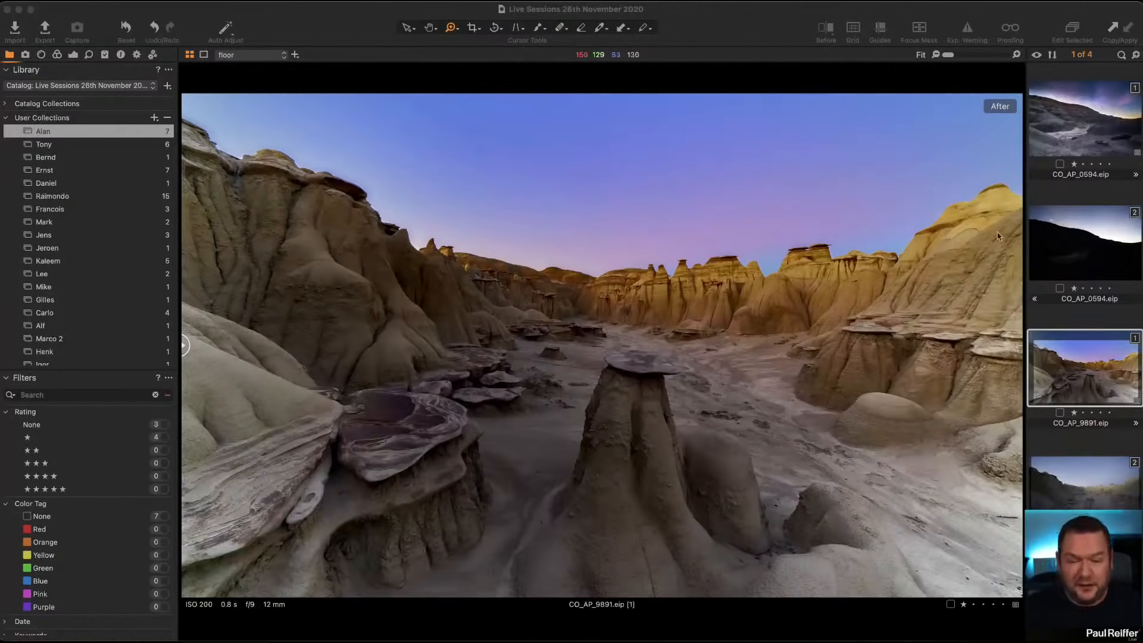
# Step: Turn on Diffraction Correction for the unedited second variant of CO_AP_9891, keeping the Sony FE 12-24mm lens profile
pyautogui.click(1090, 485)
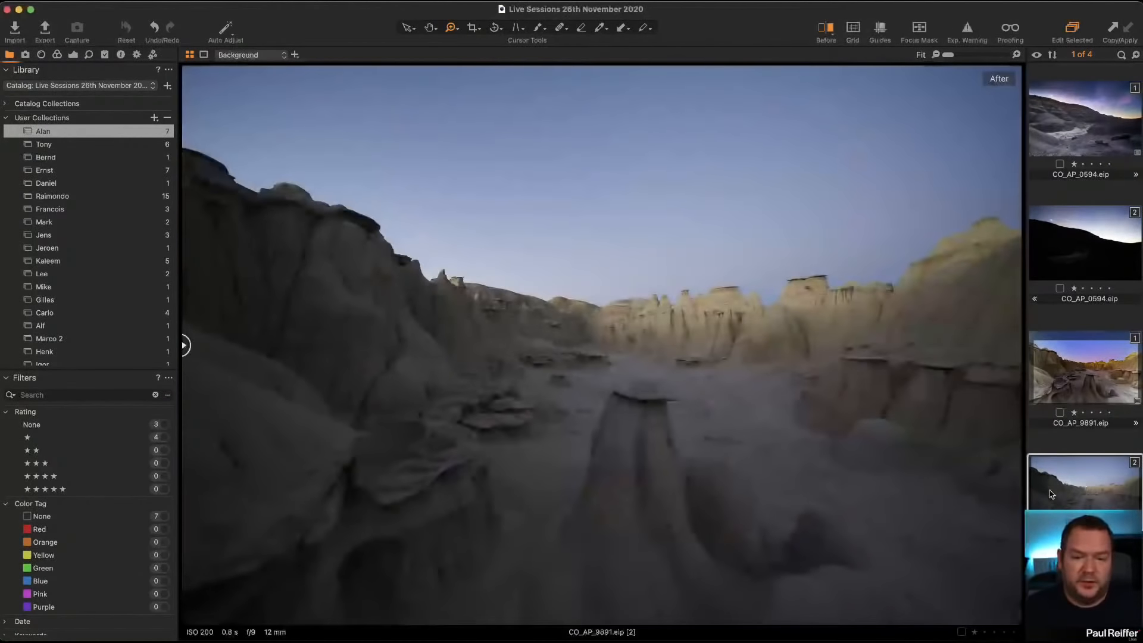
pyautogui.click(1043, 374)
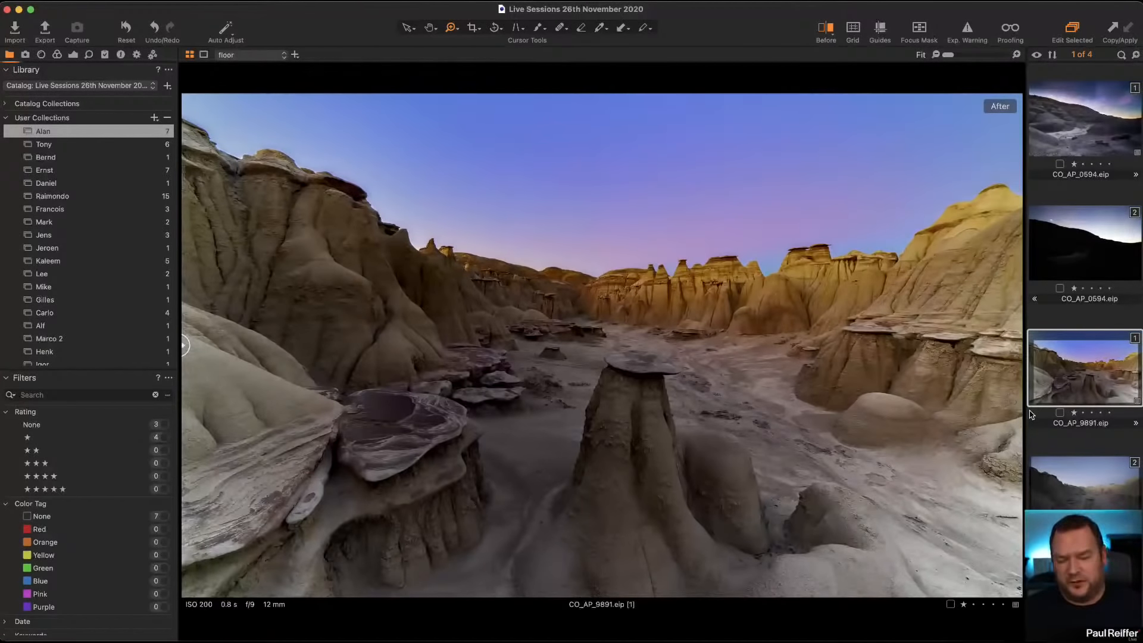
pyautogui.click(1094, 476)
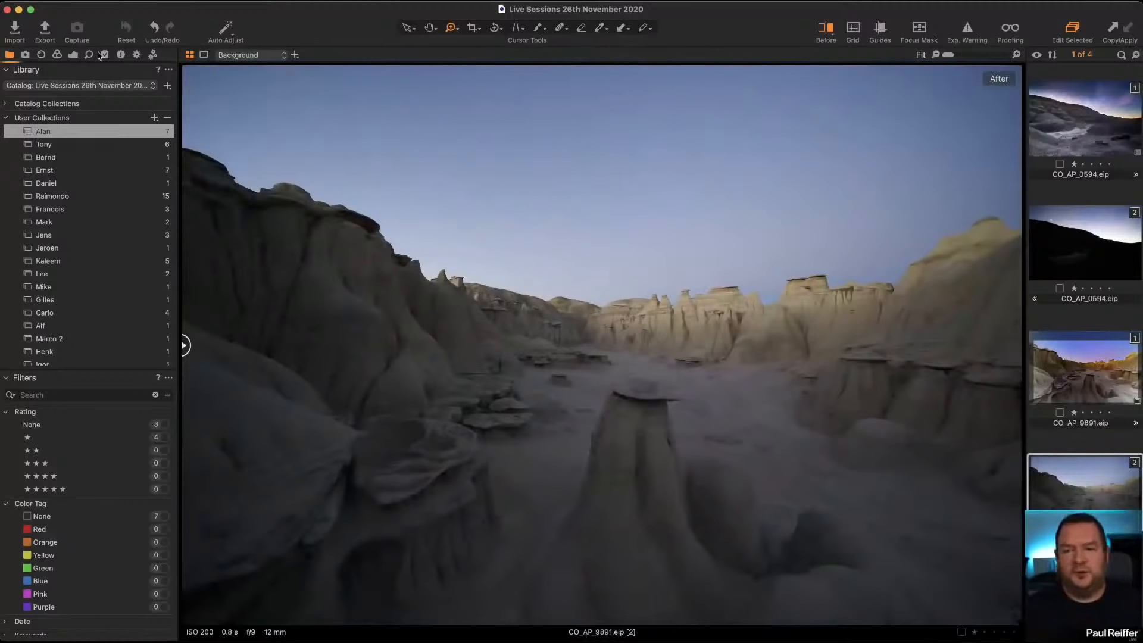
pyautogui.click(41, 54)
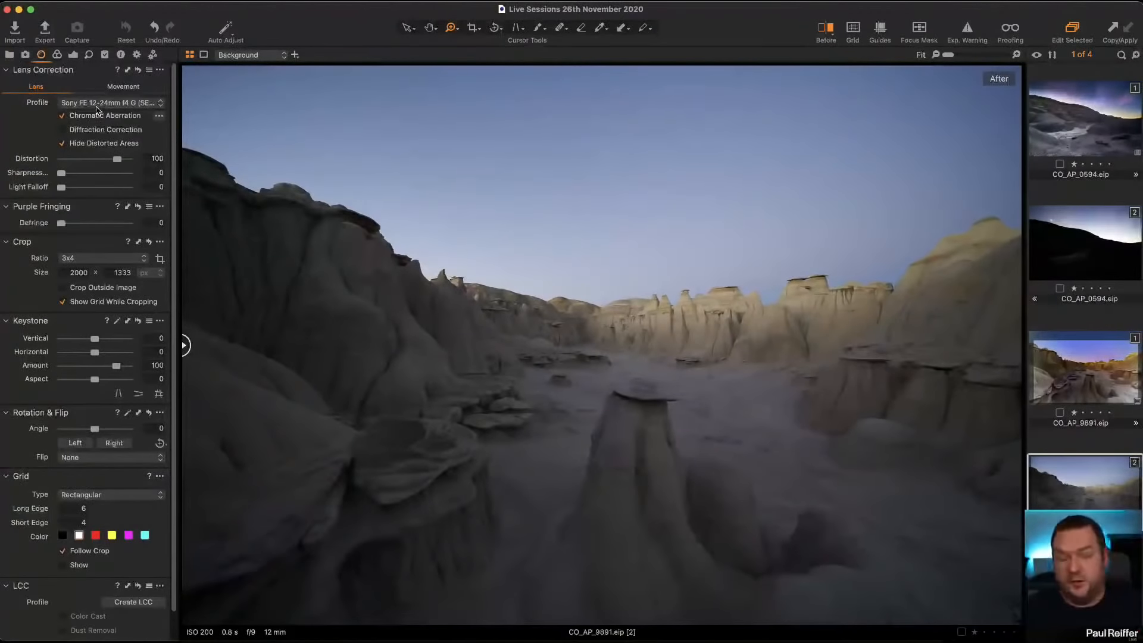
pyautogui.click(139, 106)
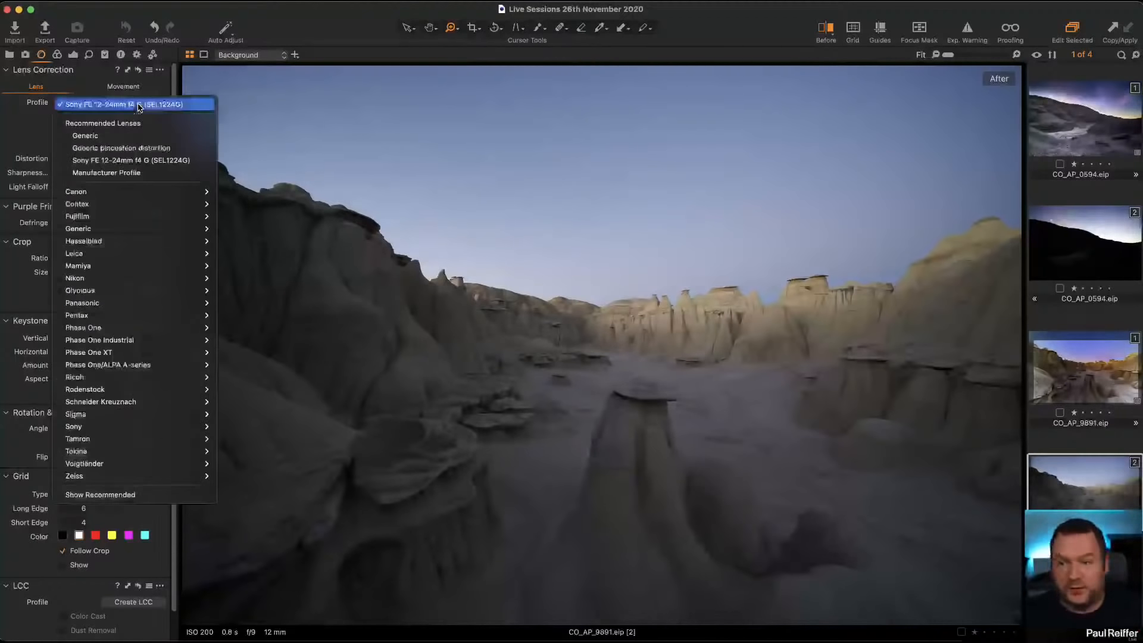
pyautogui.click(139, 106)
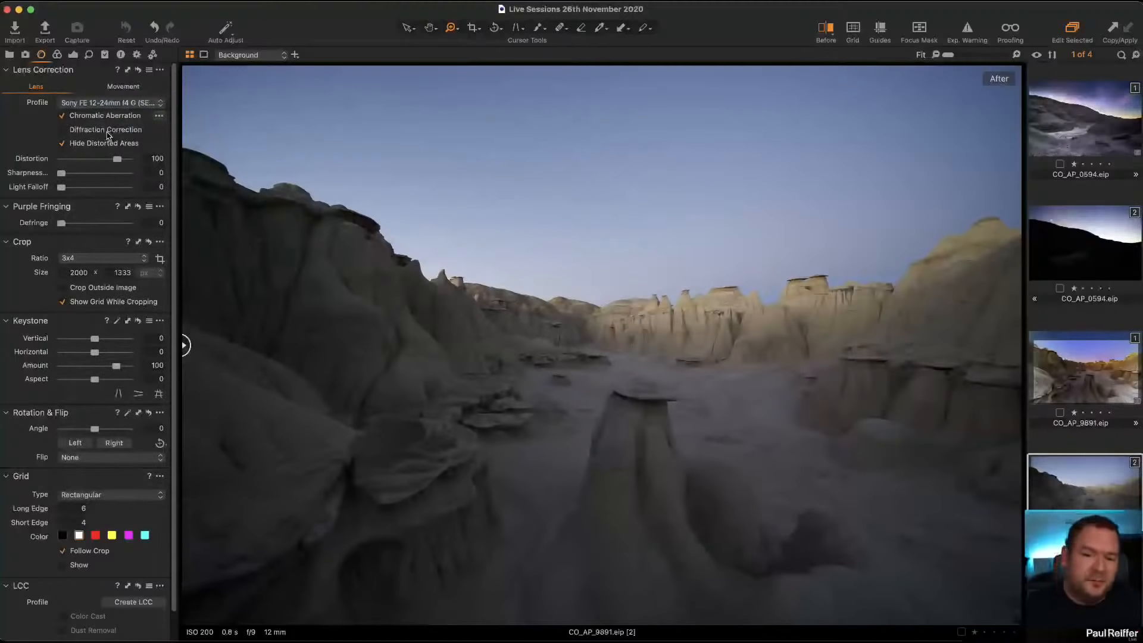
pyautogui.click(108, 133)
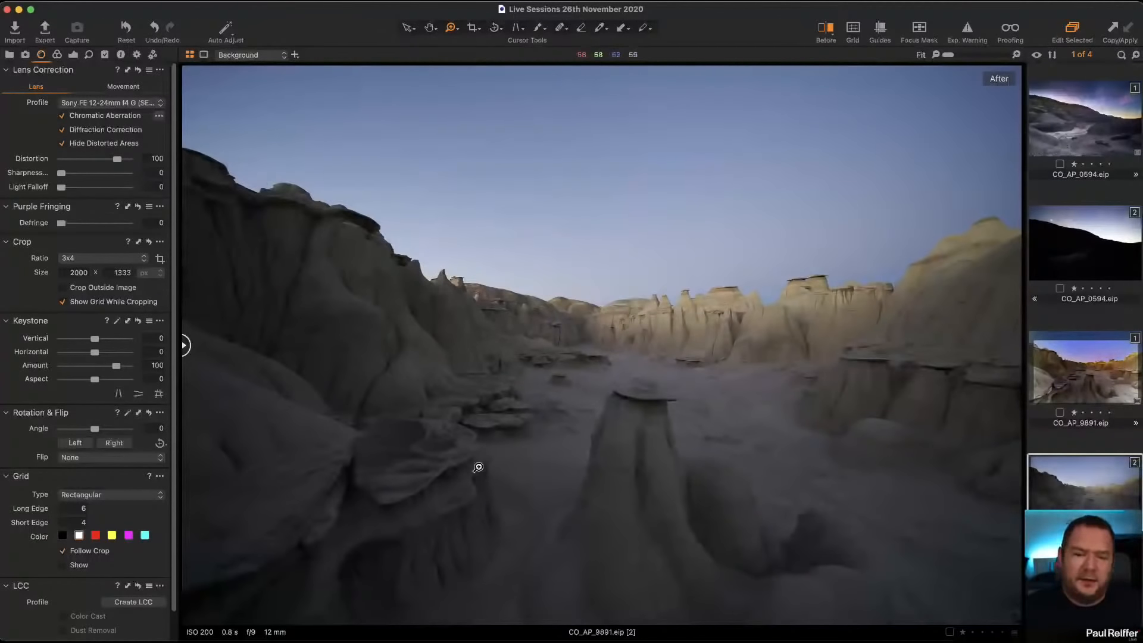
# Step: Compare both CO_AP_9891 variants, try different Light Falloff strengths on the edited first variant, and settle on 60
pyautogui.click(1036, 382)
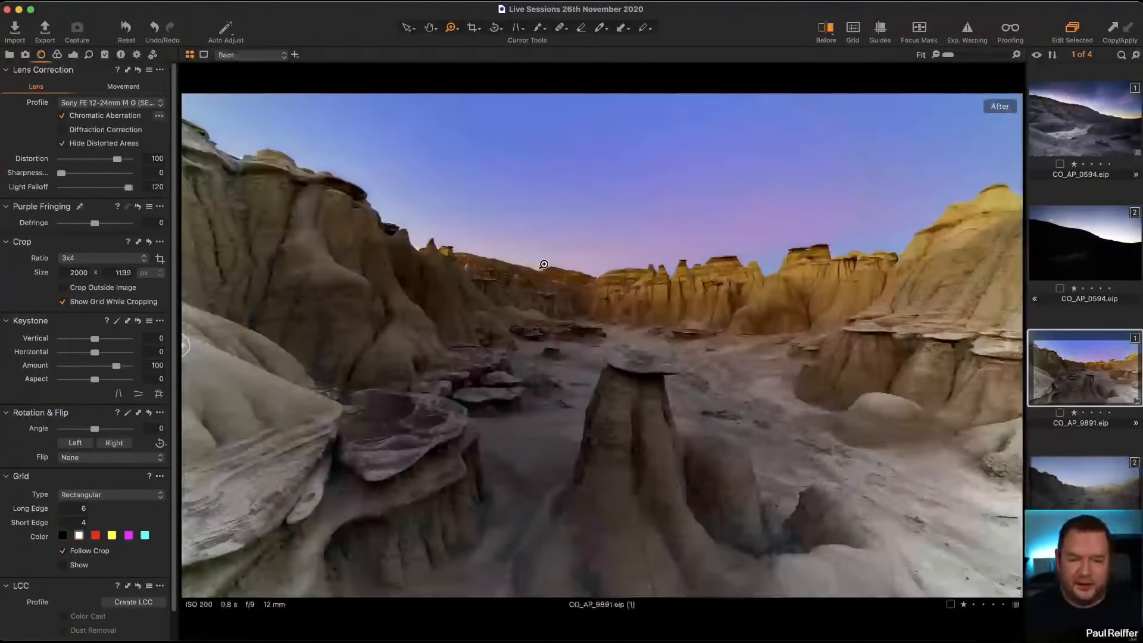
pyautogui.click(1103, 496)
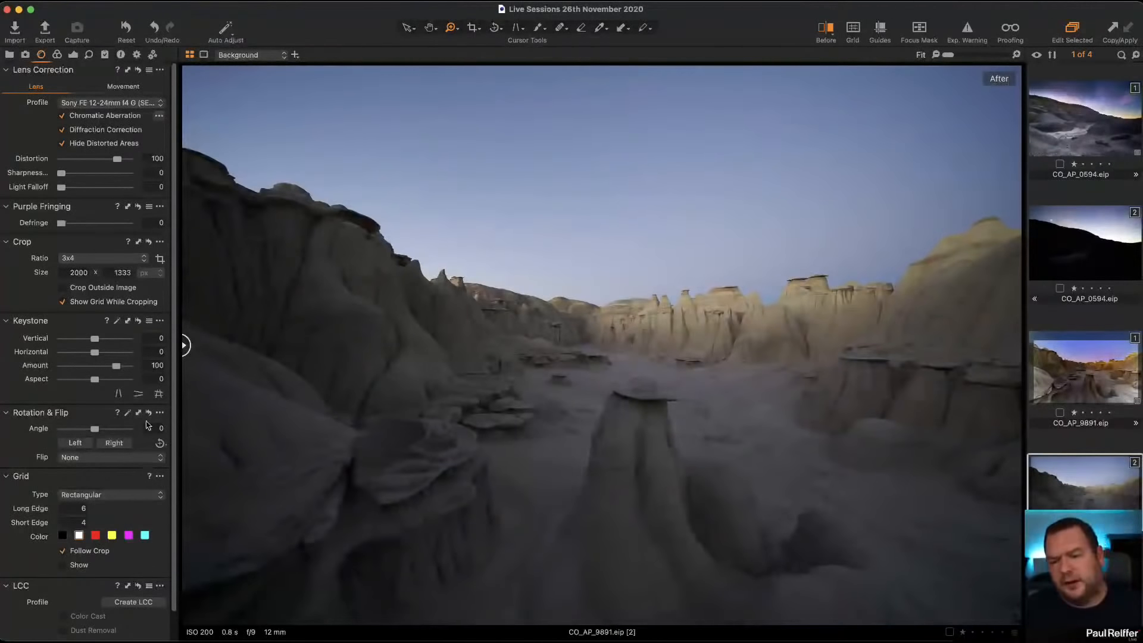
pyautogui.click(1091, 381)
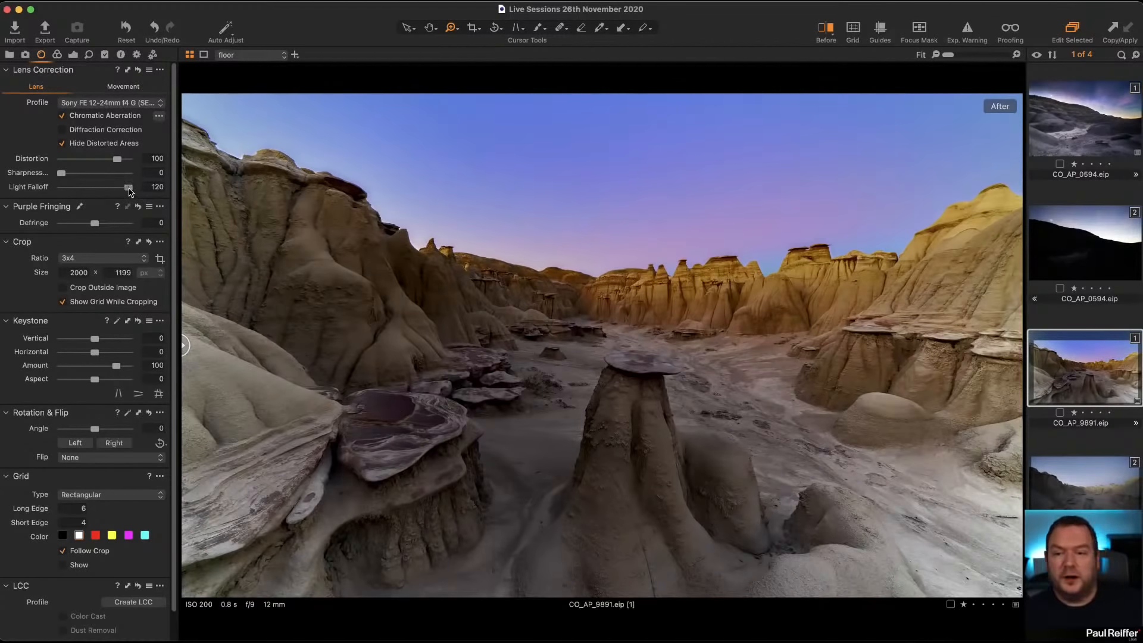
pyautogui.moveTo(130, 191); pyautogui.dragTo(61, 189)
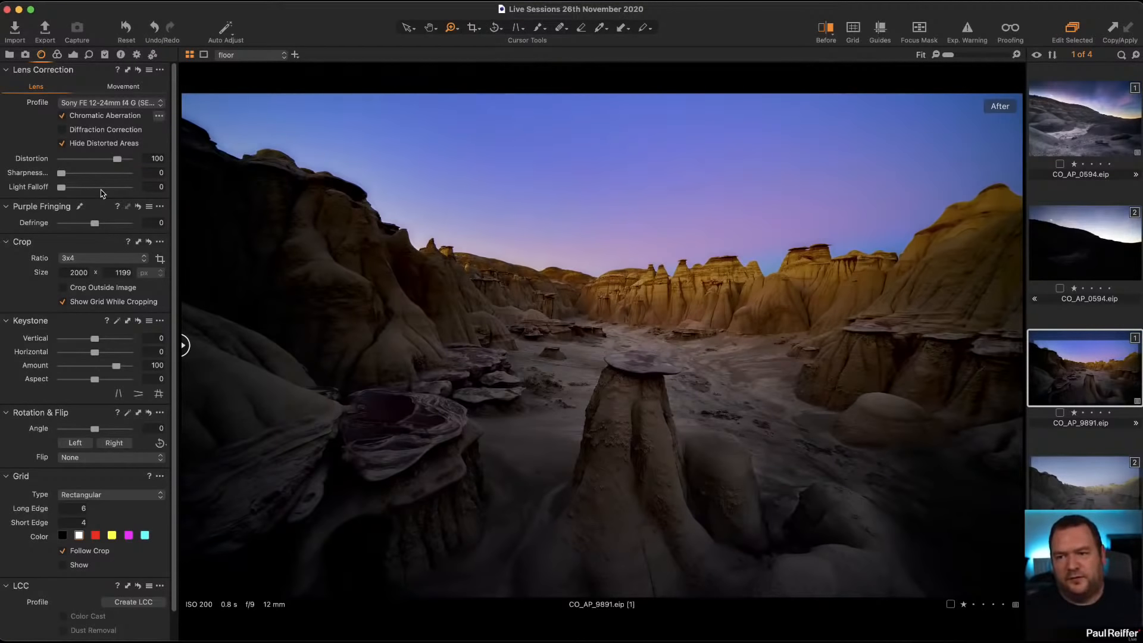
pyautogui.moveTo(64, 191); pyautogui.dragTo(123, 193)
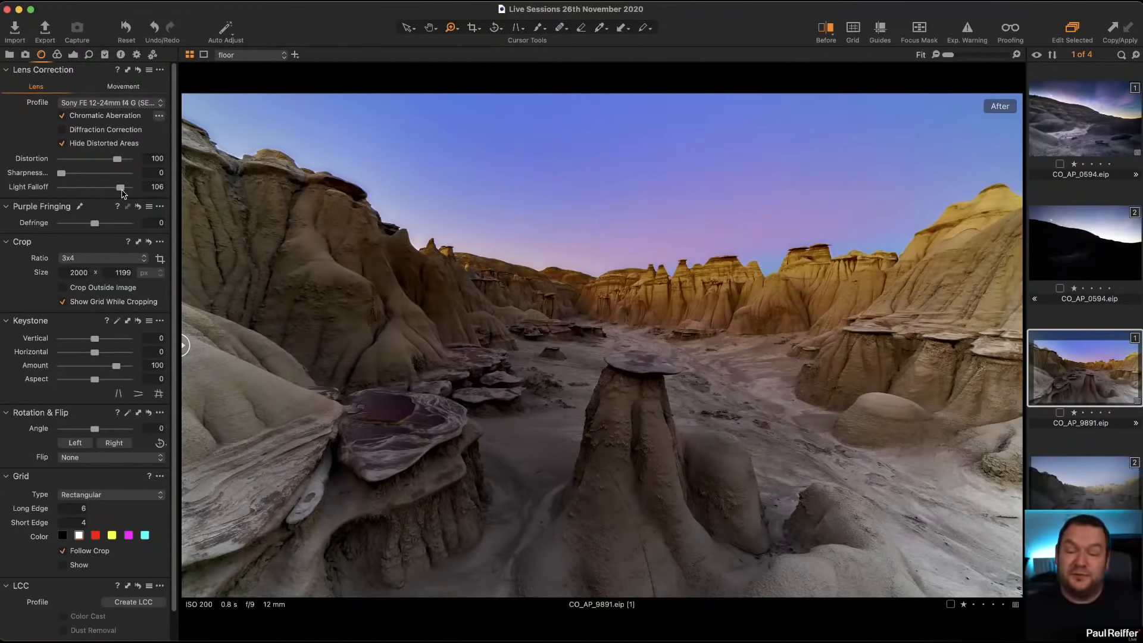
pyautogui.moveTo(123, 192); pyautogui.dragTo(130, 192)
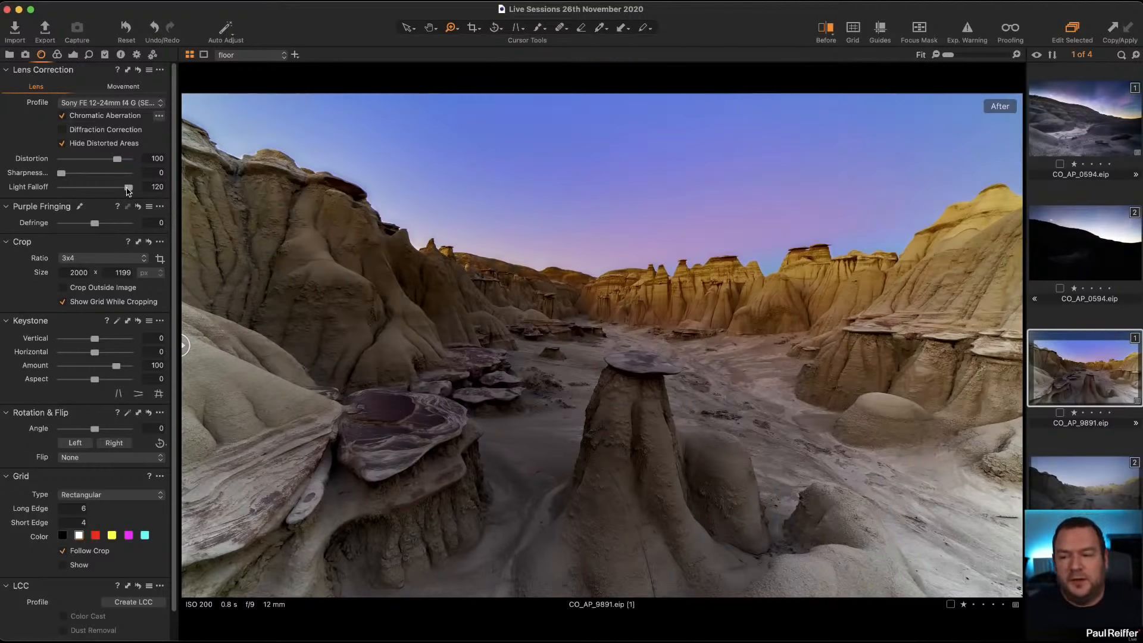
pyautogui.moveTo(127, 190); pyautogui.dragTo(94, 191)
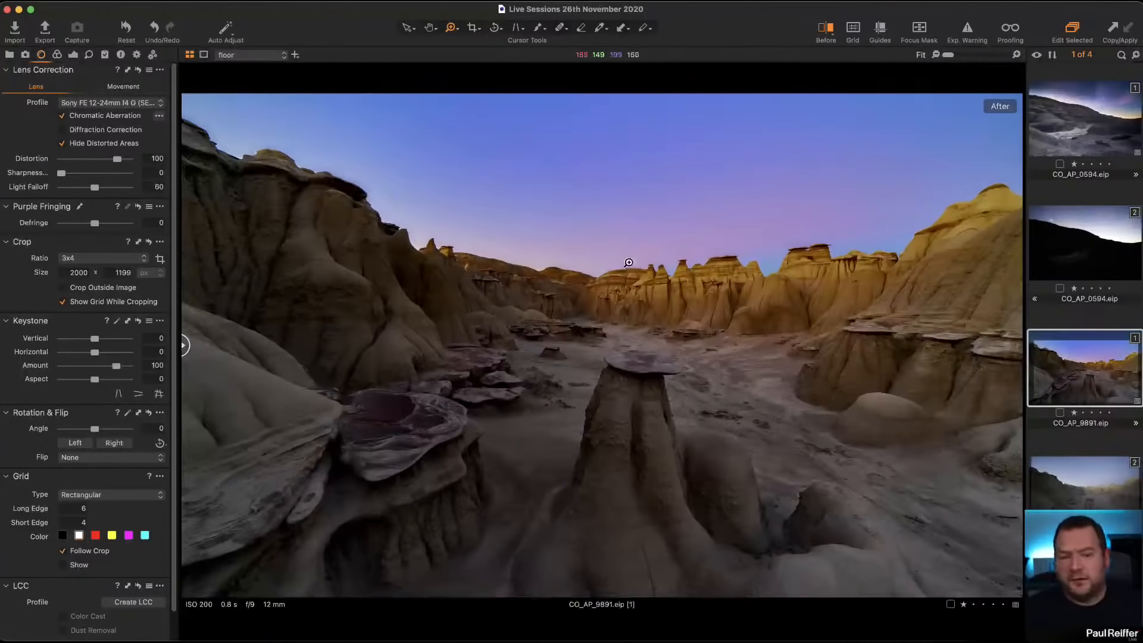
# Step: Compare before and after along the rocky ridge's edge at 400% and try a Defringe value of -100, resetting it to 0
pyautogui.click(444, 279)
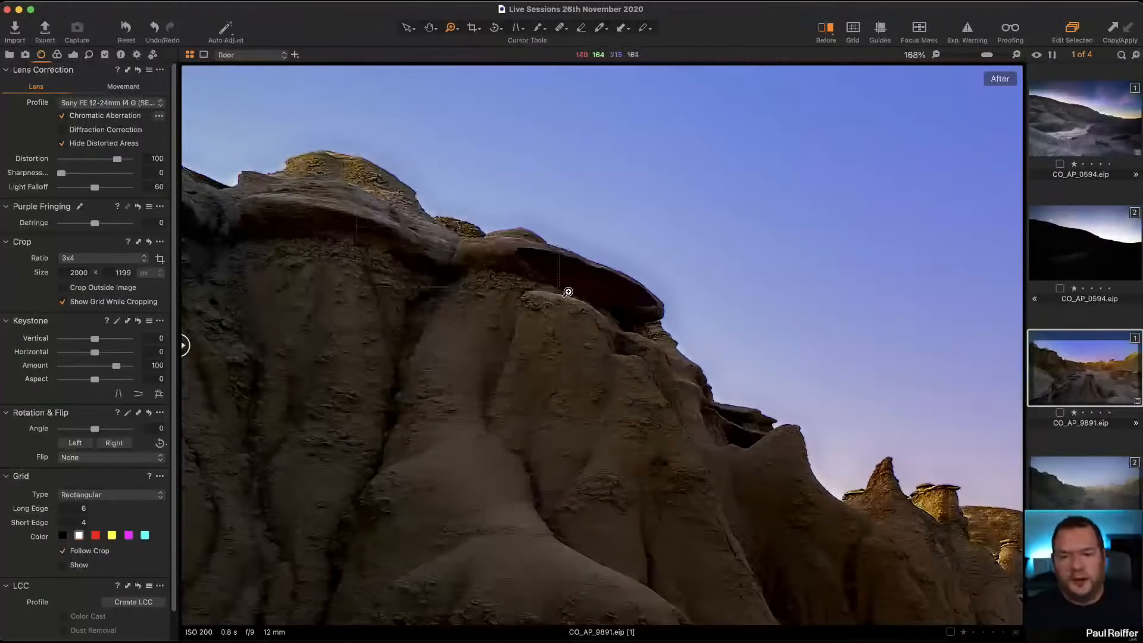
pyautogui.click(583, 304)
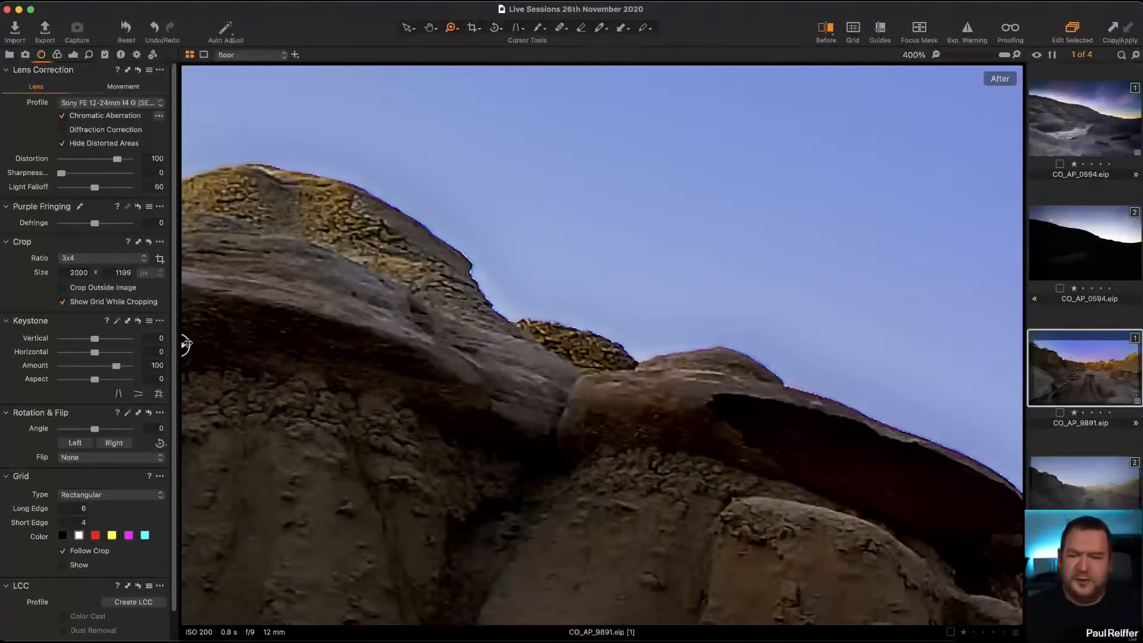
pyautogui.moveTo(185, 345); pyautogui.dragTo(518, 345)
pyautogui.moveTo(519, 384); pyautogui.dragTo(564, 421)
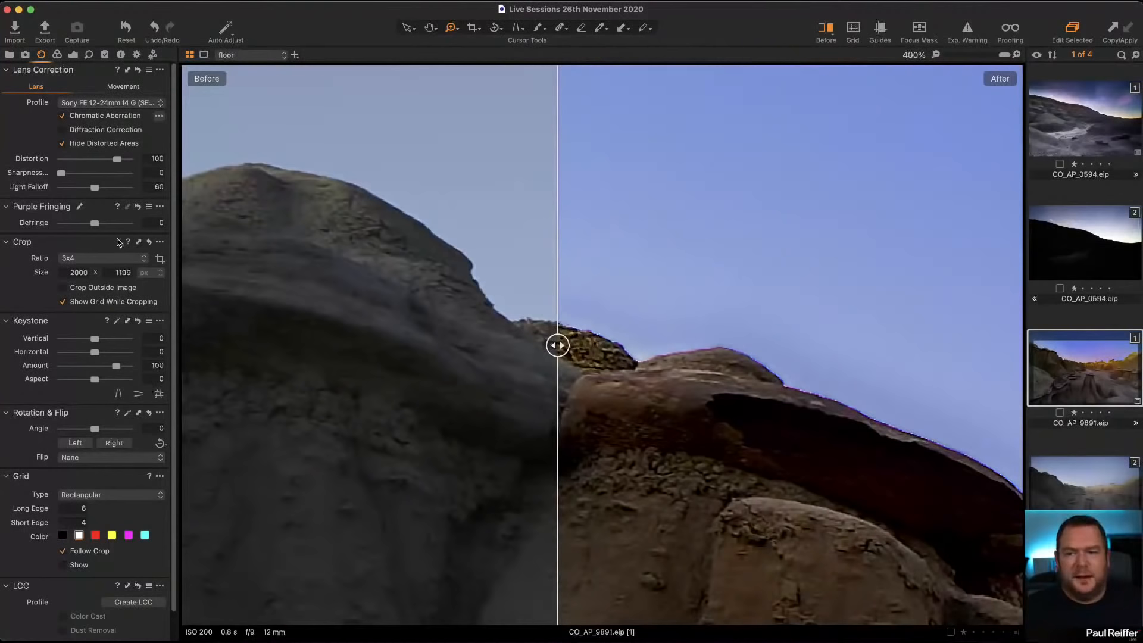
pyautogui.moveTo(95, 226); pyautogui.dragTo(36, 225)
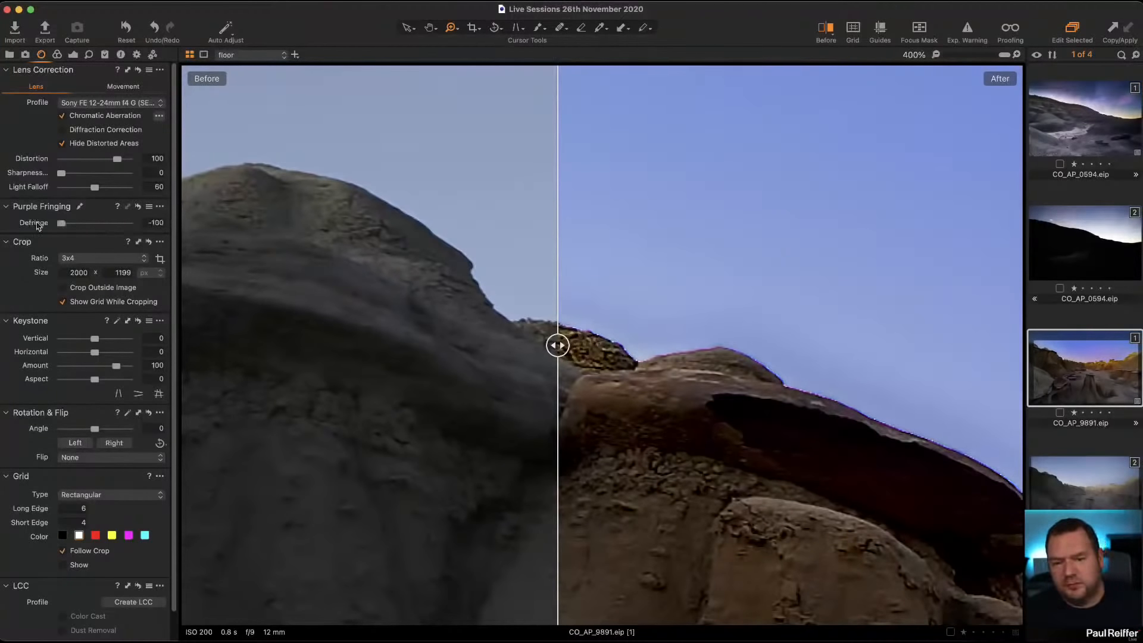
pyautogui.doubleClick(61, 223)
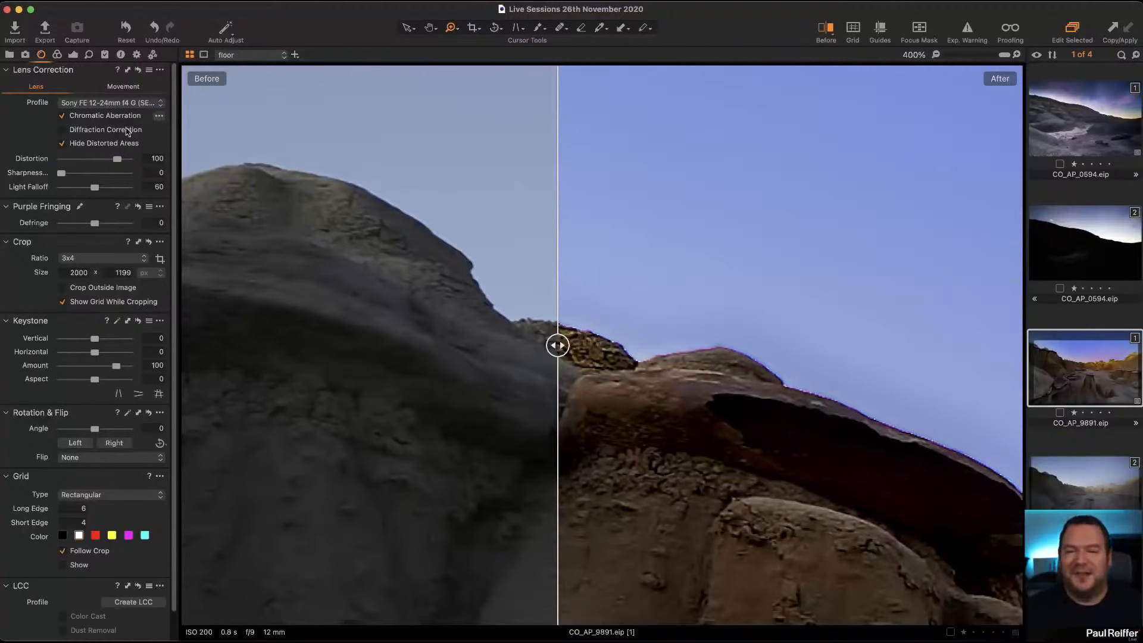
# Step: Select the color sky layer of the edited CO_AP_9891 variant
pyautogui.click(74, 55)
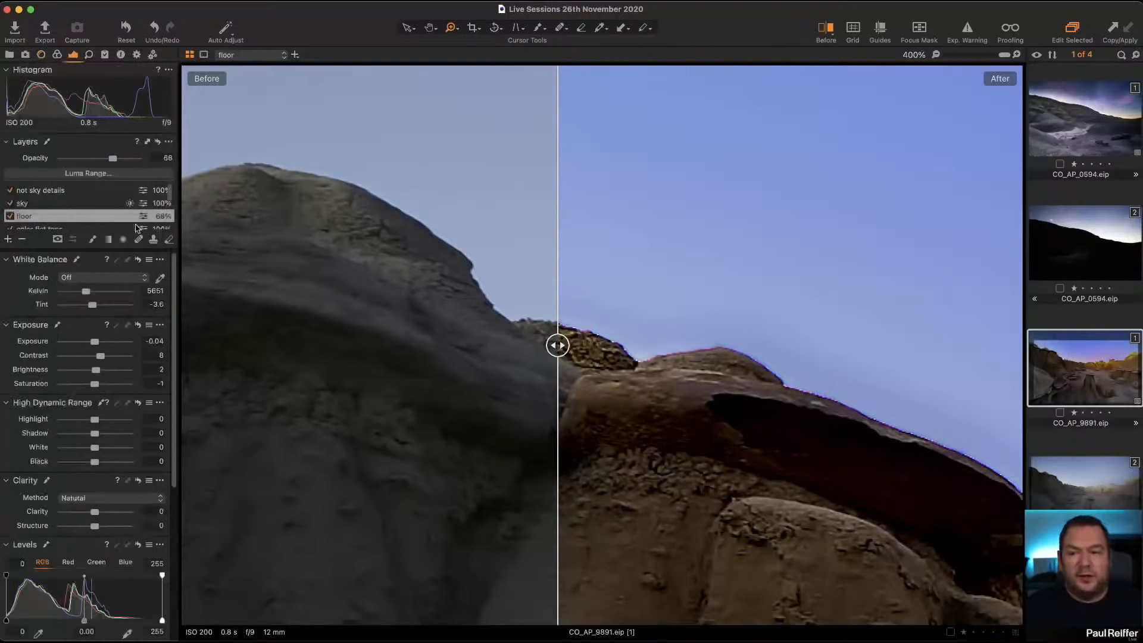
pyautogui.scroll(-2, 74, 225)
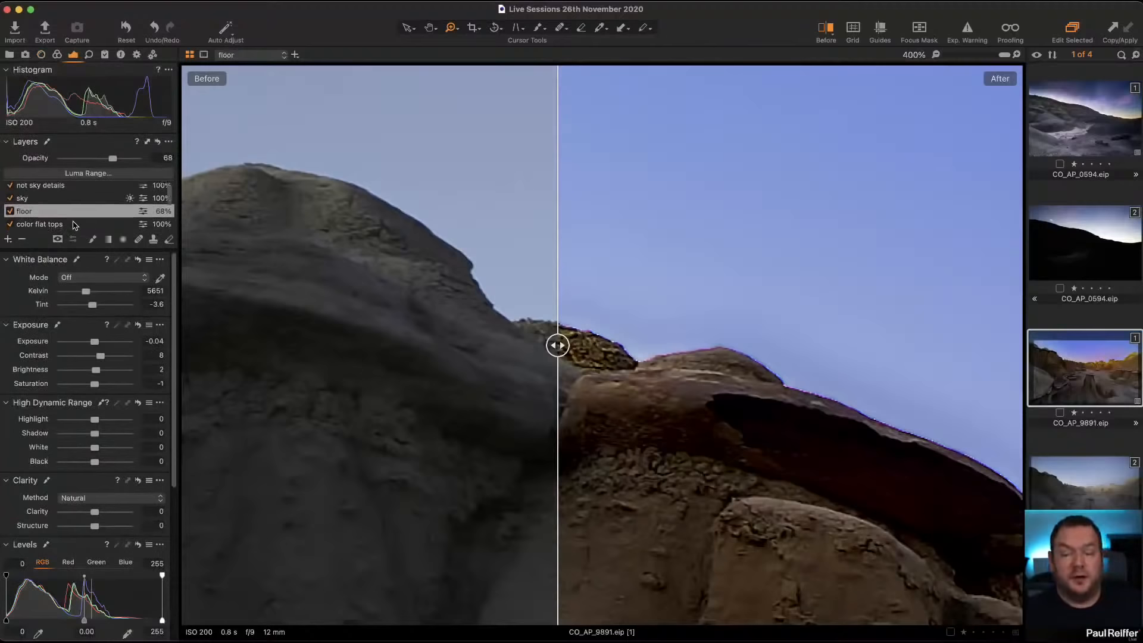
pyautogui.scroll(-5, 73, 223)
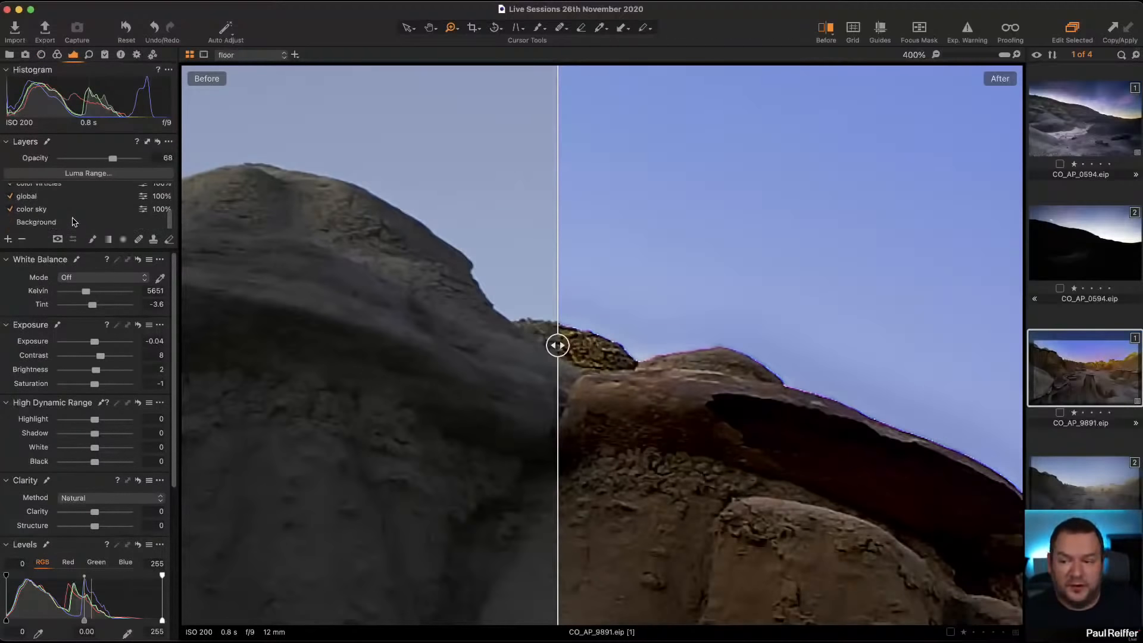
pyautogui.click(65, 212)
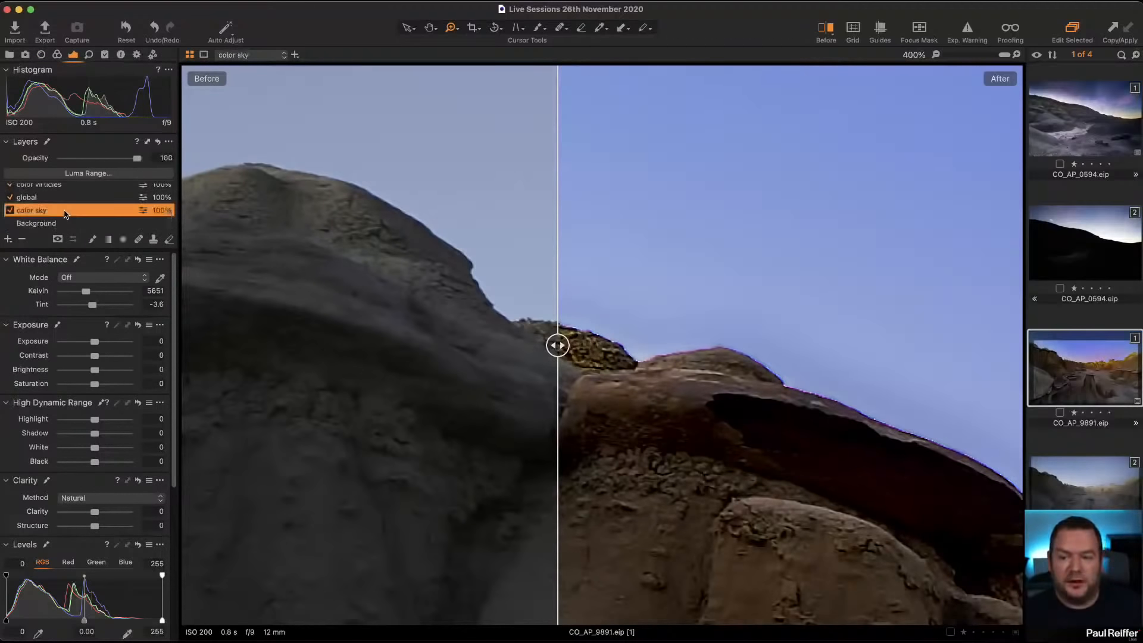
# Step: View the whole image mostly in its edited state, and switch the color sky layer off and on to compare its effect
pyautogui.doubleClick(581, 346)
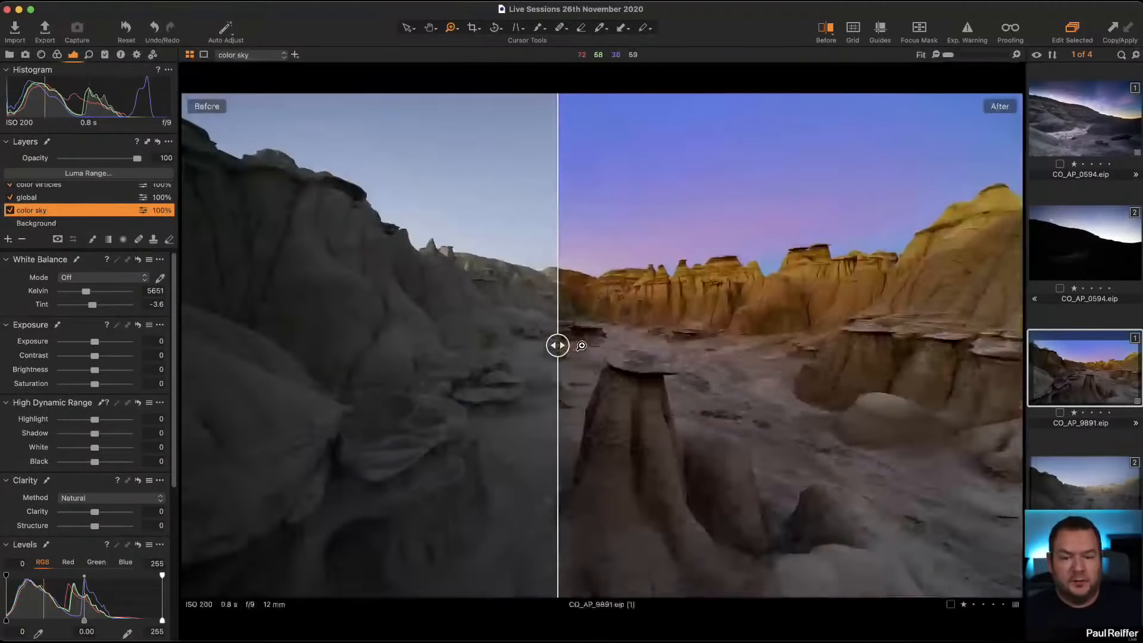
pyautogui.moveTo(558, 345); pyautogui.dragTo(295, 346)
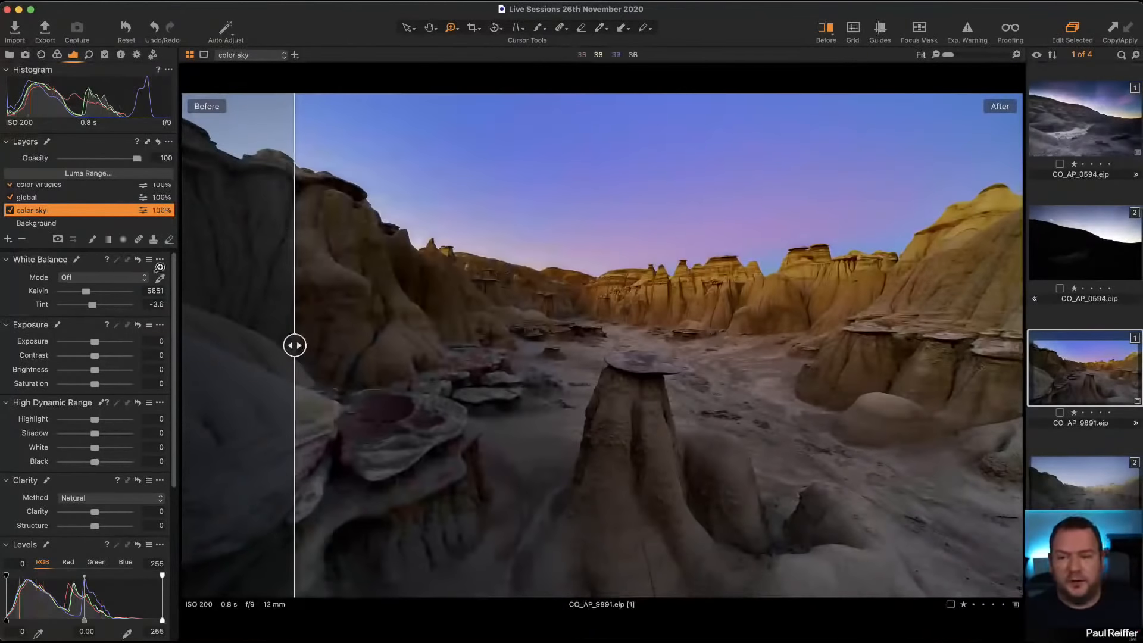
pyautogui.click(10, 210)
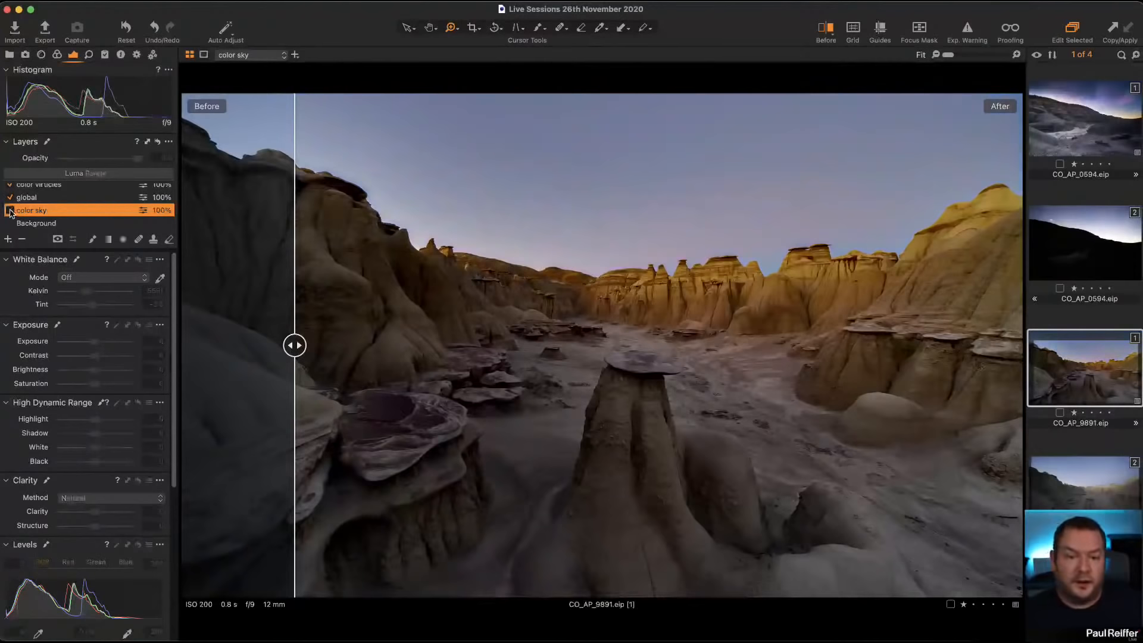
pyautogui.click(10, 210)
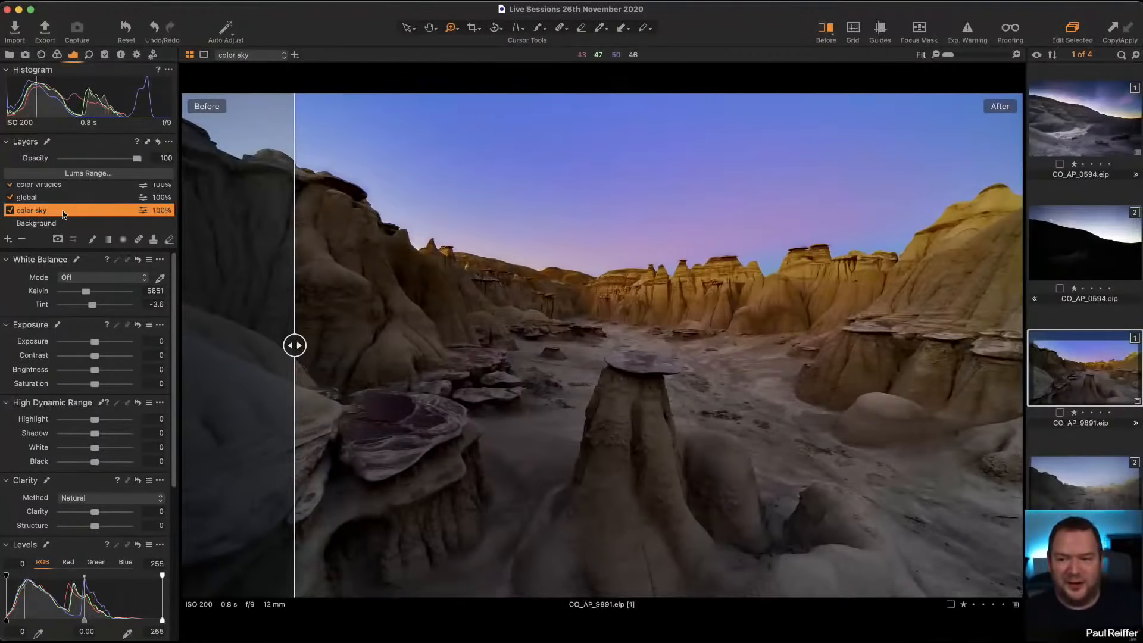
# Step: Reduce the saturation of the purple range in the color sky layer's Advanced Color Editor to 114.4
pyautogui.scroll(-5, 110, 413)
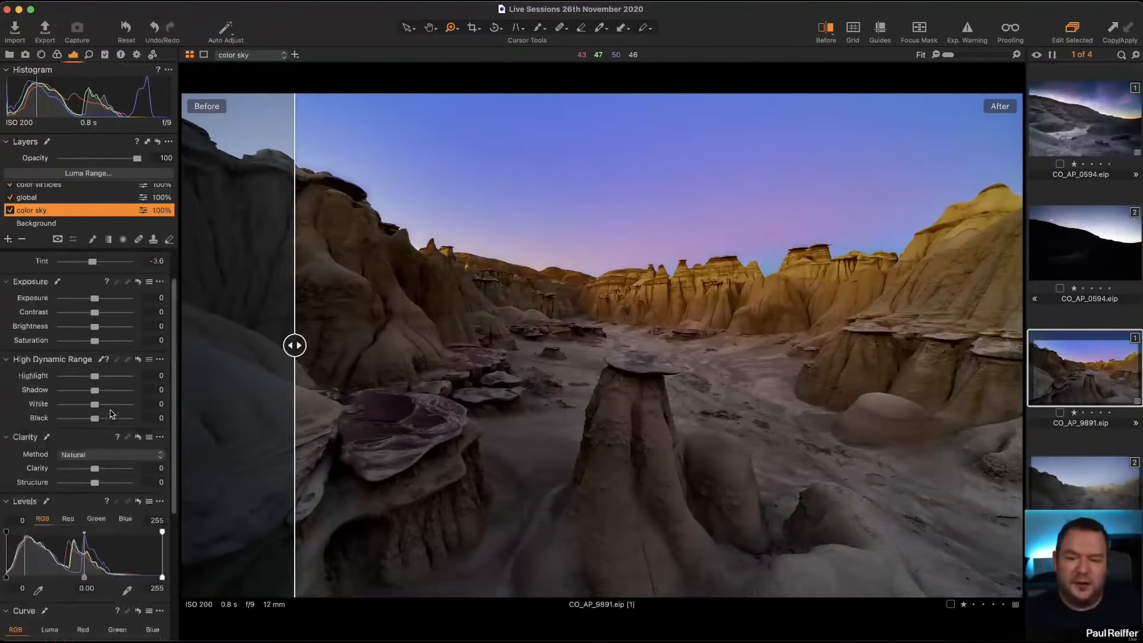
pyautogui.scroll(5, 89, 357)
pyautogui.click(57, 54)
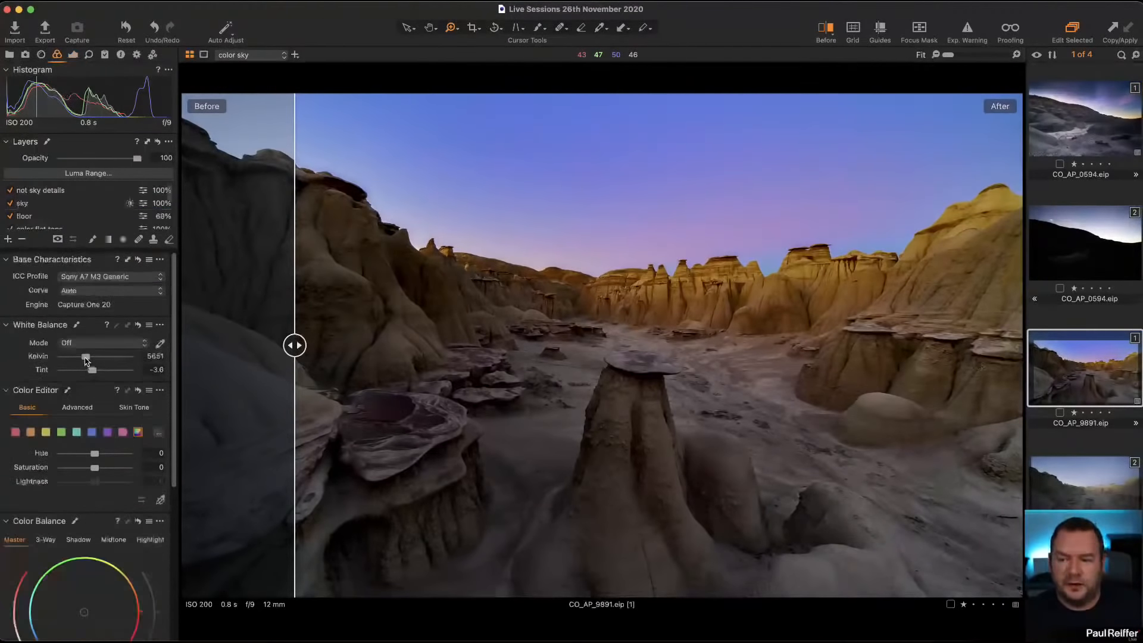
pyautogui.scroll(-2, 69, 391)
pyautogui.click(78, 359)
pyautogui.scroll(-3, 86, 454)
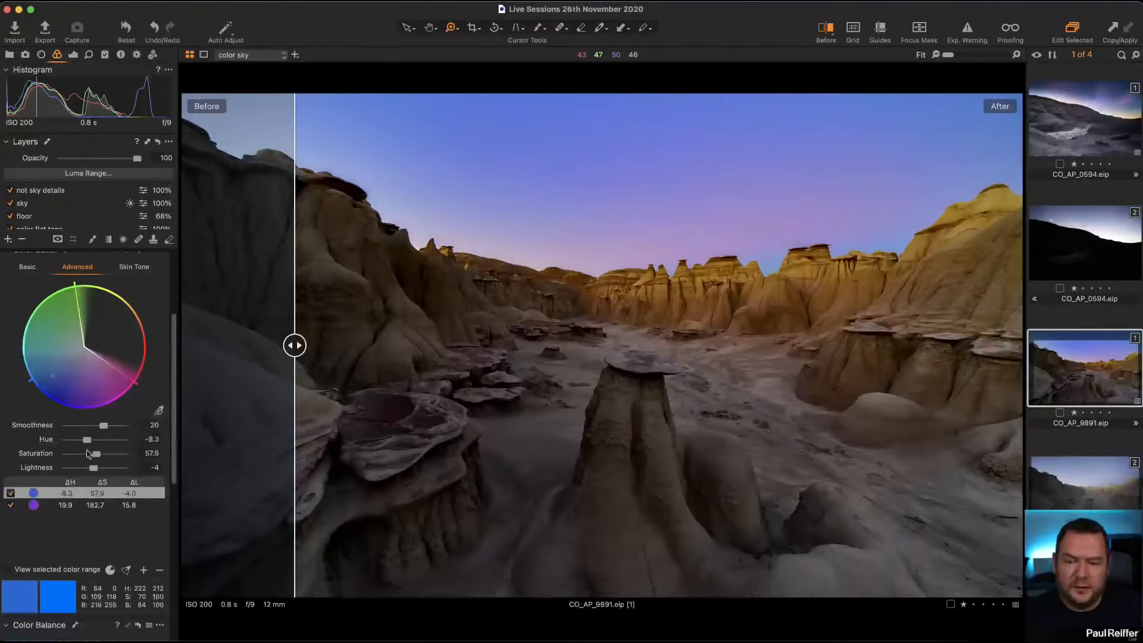
pyautogui.click(46, 505)
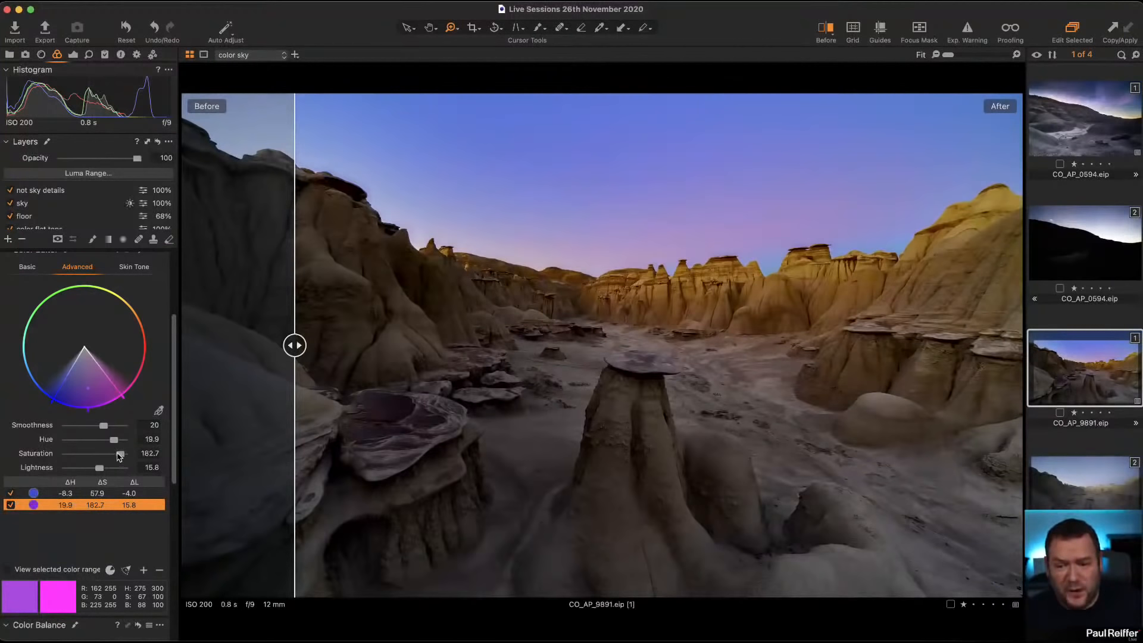
pyautogui.moveTo(121, 456); pyautogui.dragTo(107, 455)
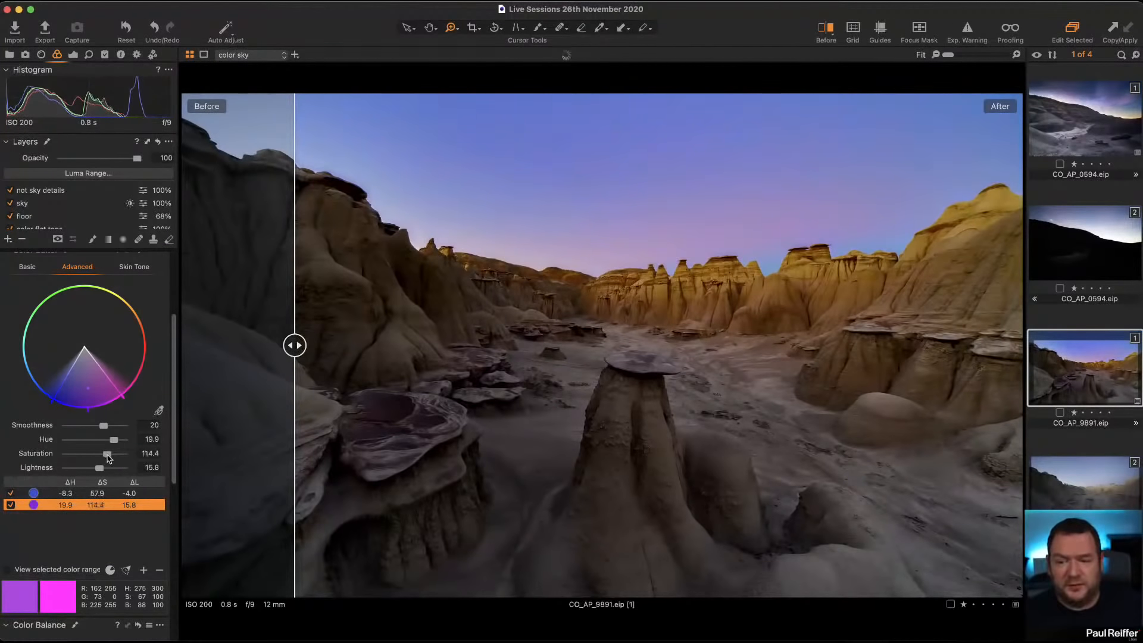
# Step: Reduce the saturation of the blue range in the color sky layer to 32.6 and check the ridge's edge against the sky
pyautogui.click(46, 494)
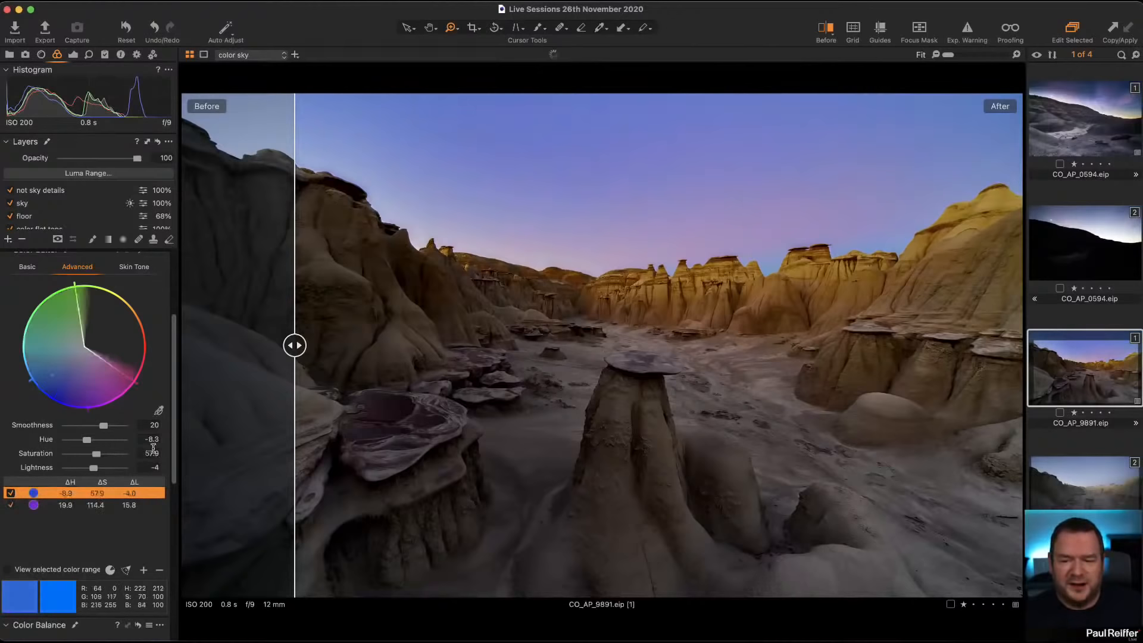
pyautogui.moveTo(100, 454); pyautogui.dragTo(93, 456)
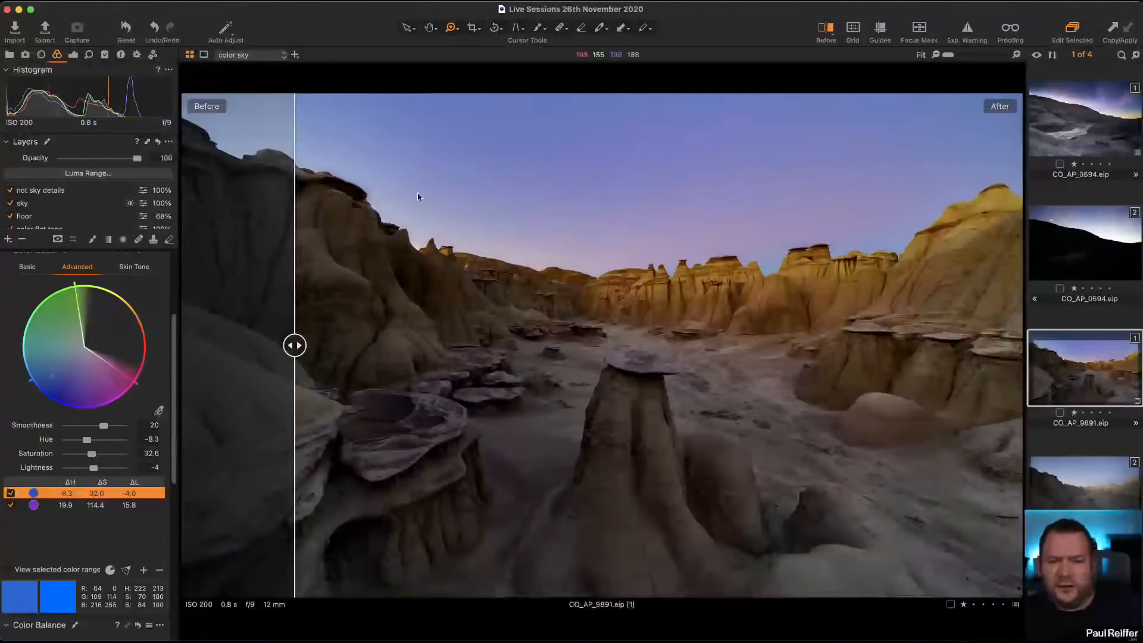
pyautogui.scroll(8, 333, 172)
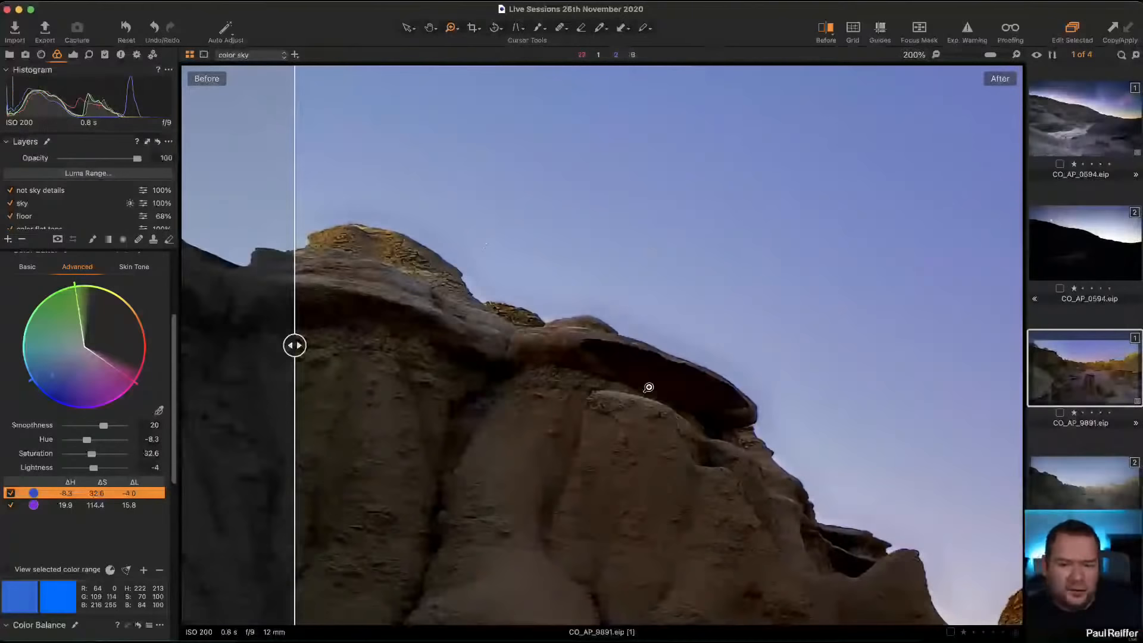
# Step: View the whole image, compare the global layer's effect by switching it off and on, and display its exposure and High Dynamic Range settings
pyautogui.doubleClick(722, 337)
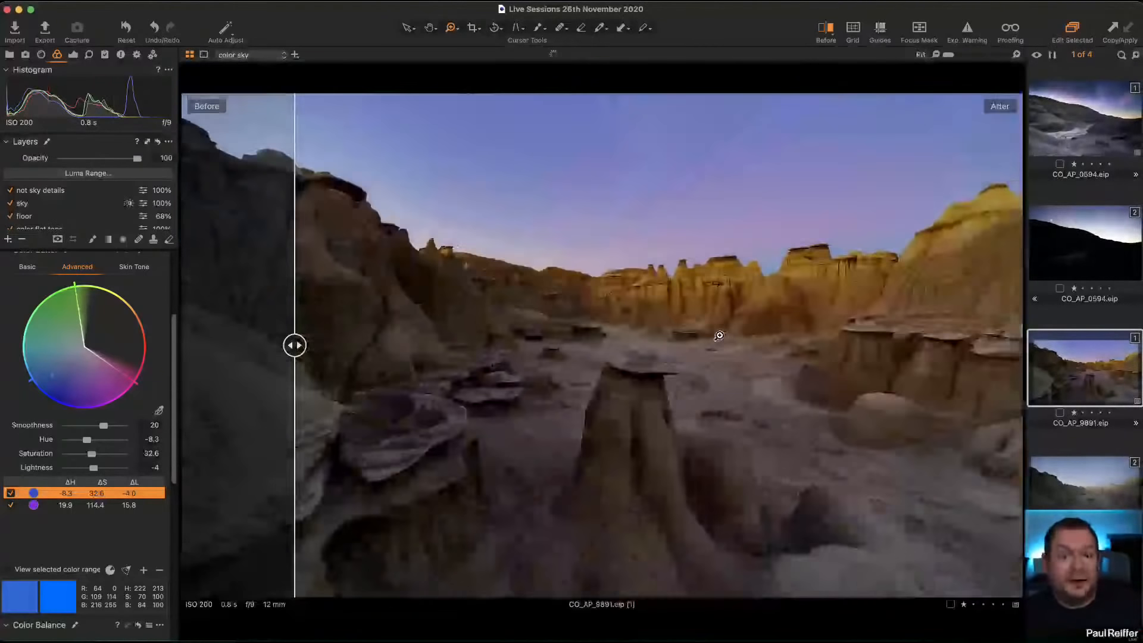
pyautogui.scroll(-3, 31, 204)
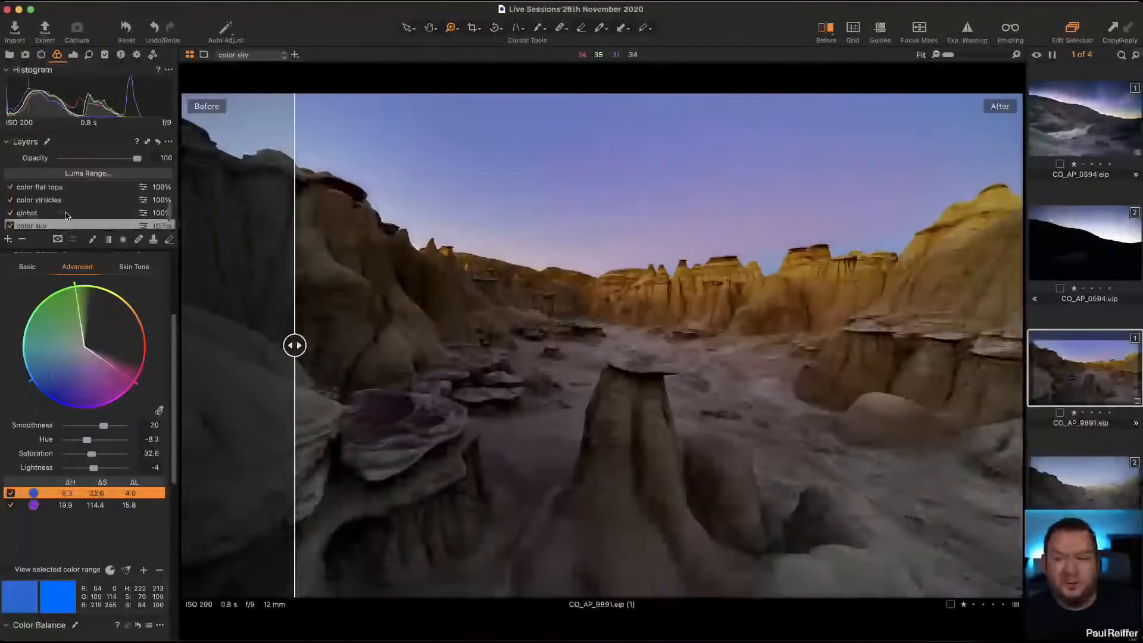
pyautogui.click(27, 197)
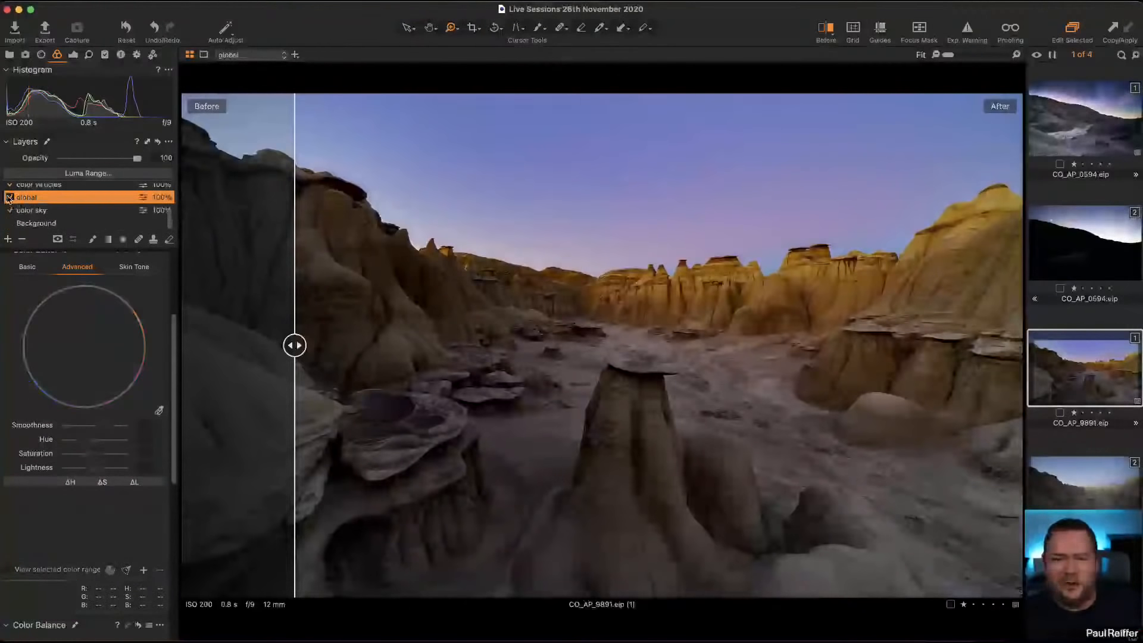
pyautogui.click(9, 197)
pyautogui.click(9, 197)
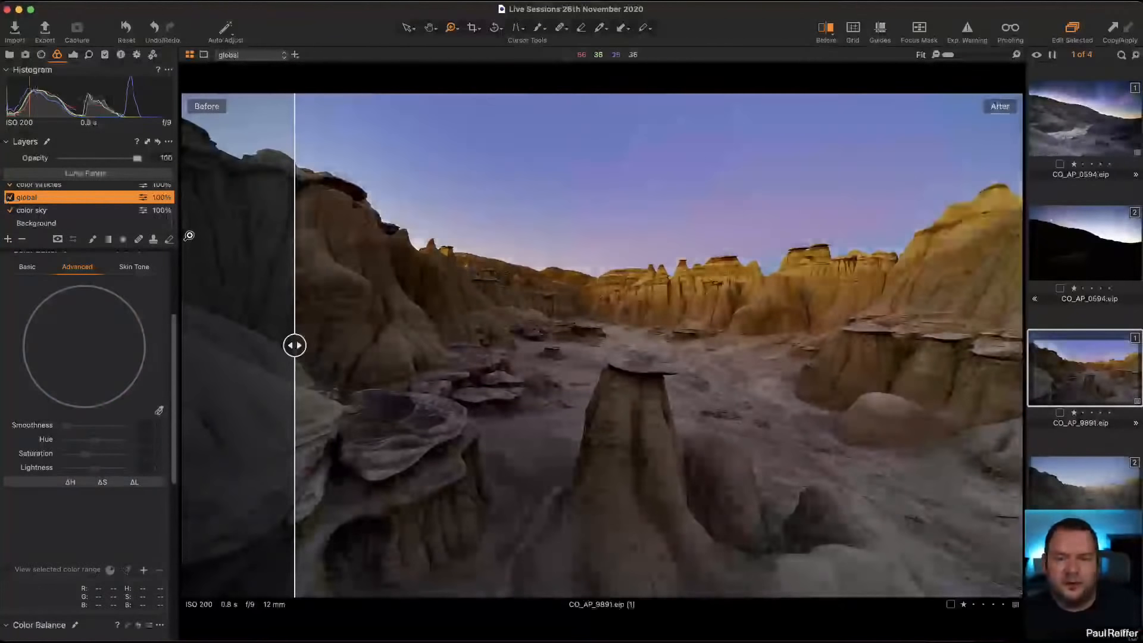
pyautogui.click(9, 197)
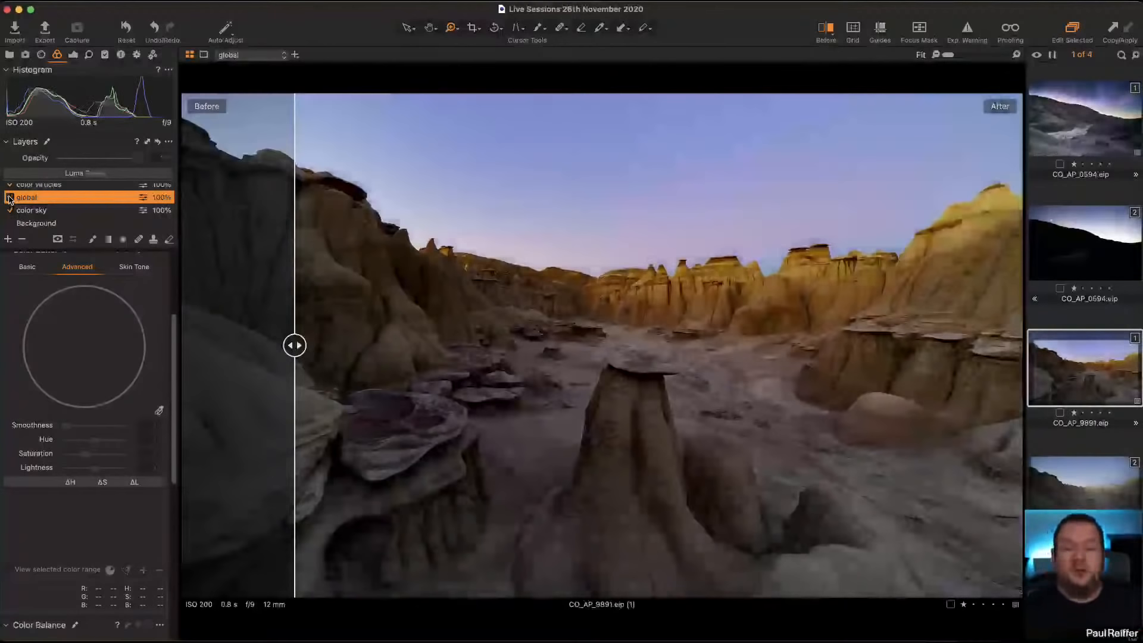
pyautogui.click(9, 197)
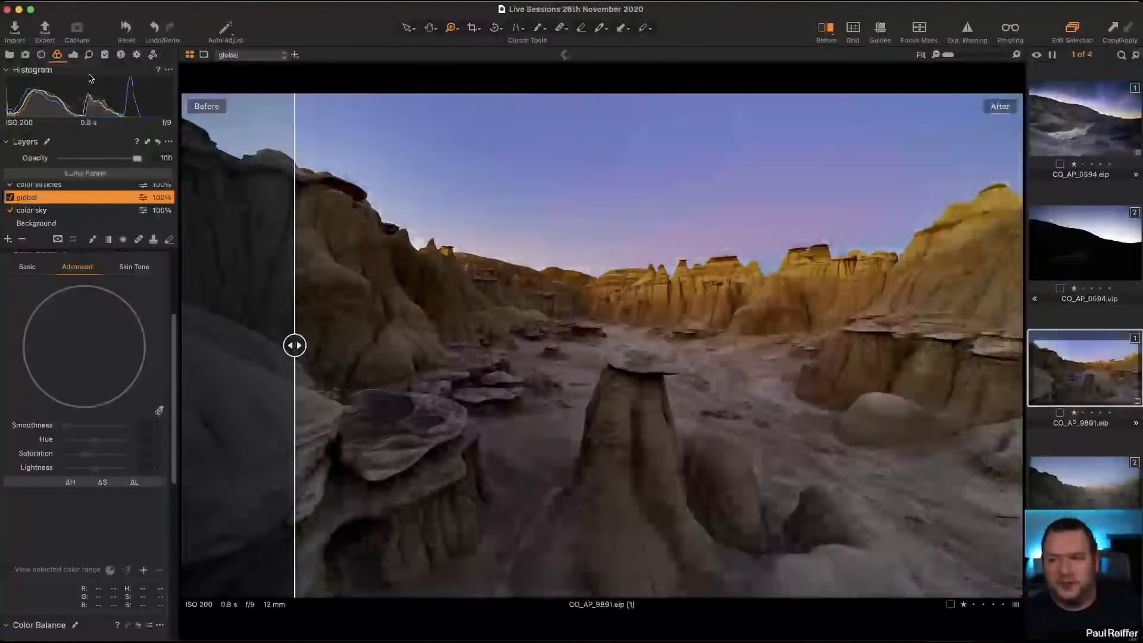
pyautogui.click(73, 55)
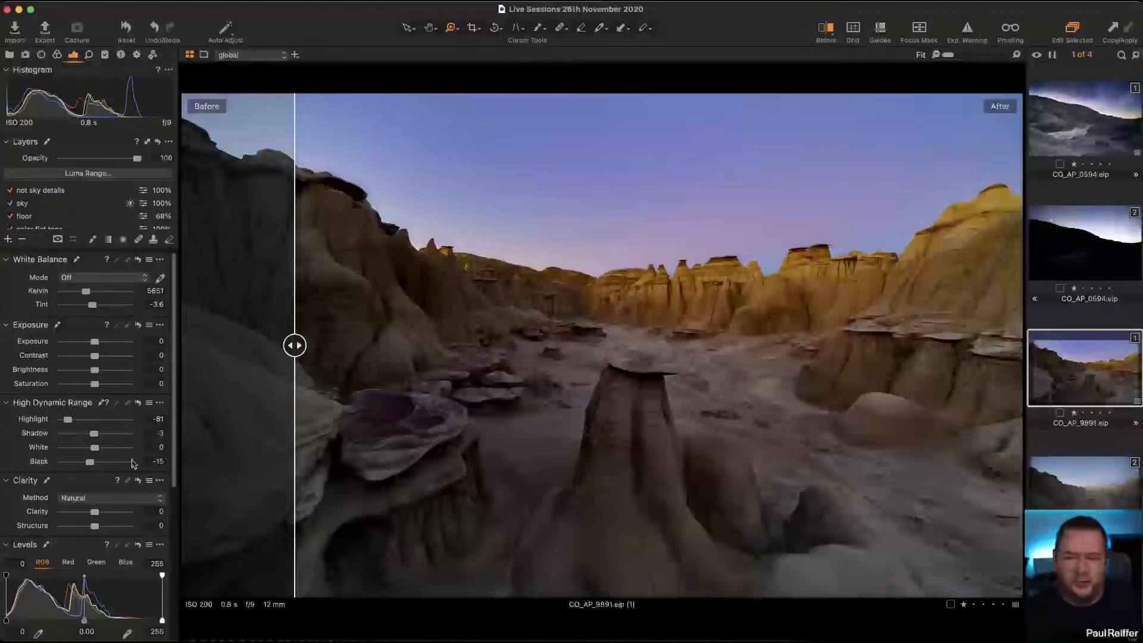
# Step: Select the color virticles layer and switch it off and on to compare its effect on the rock faces
pyautogui.scroll(-1, 133, 464)
pyautogui.scroll(1, 133, 464)
pyautogui.scroll(-2, 52, 227)
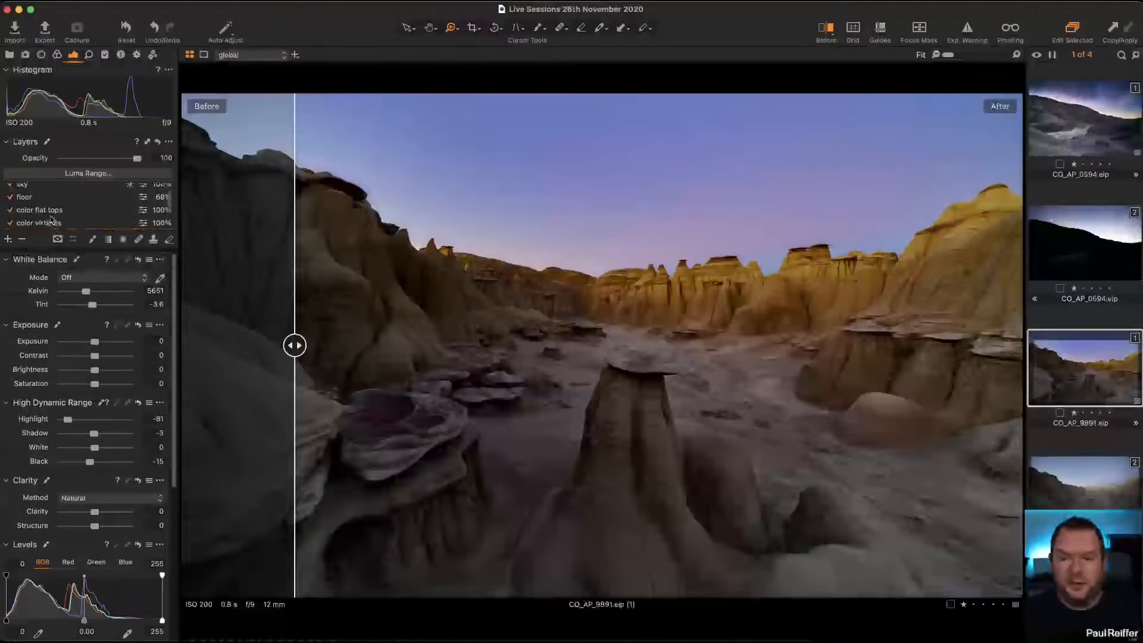
pyautogui.click(51, 224)
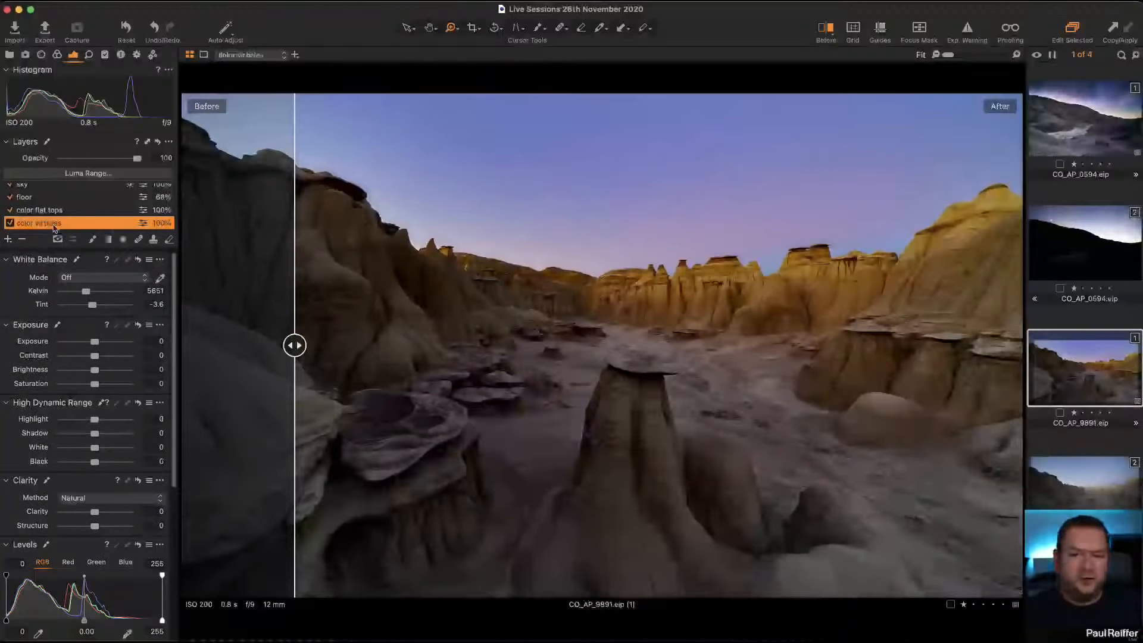
pyautogui.click(11, 224)
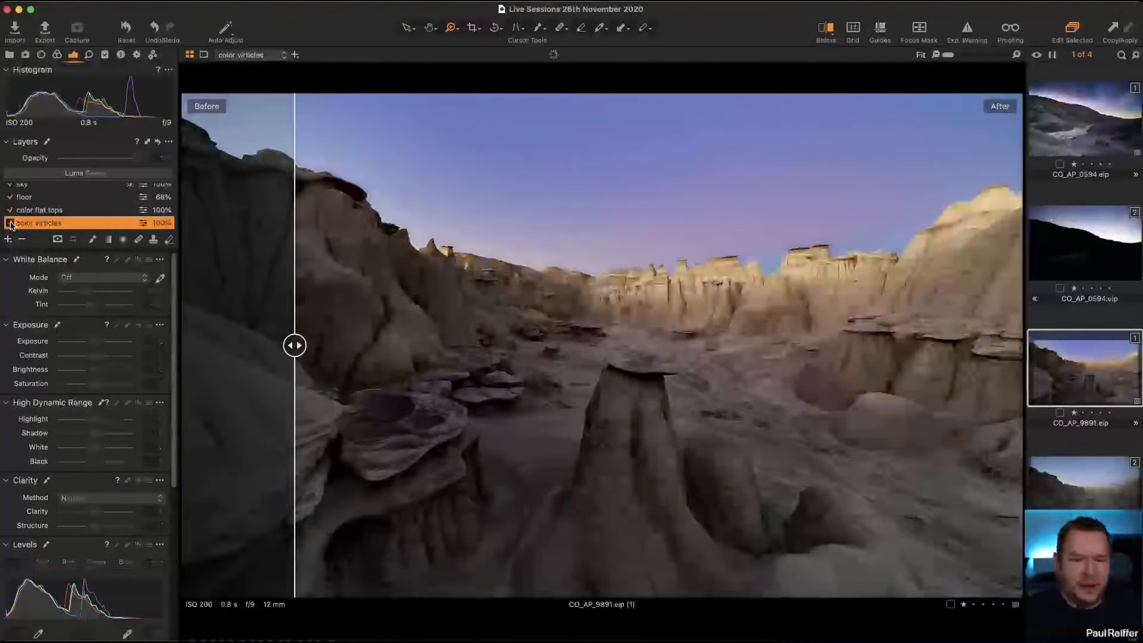
pyautogui.click(11, 224)
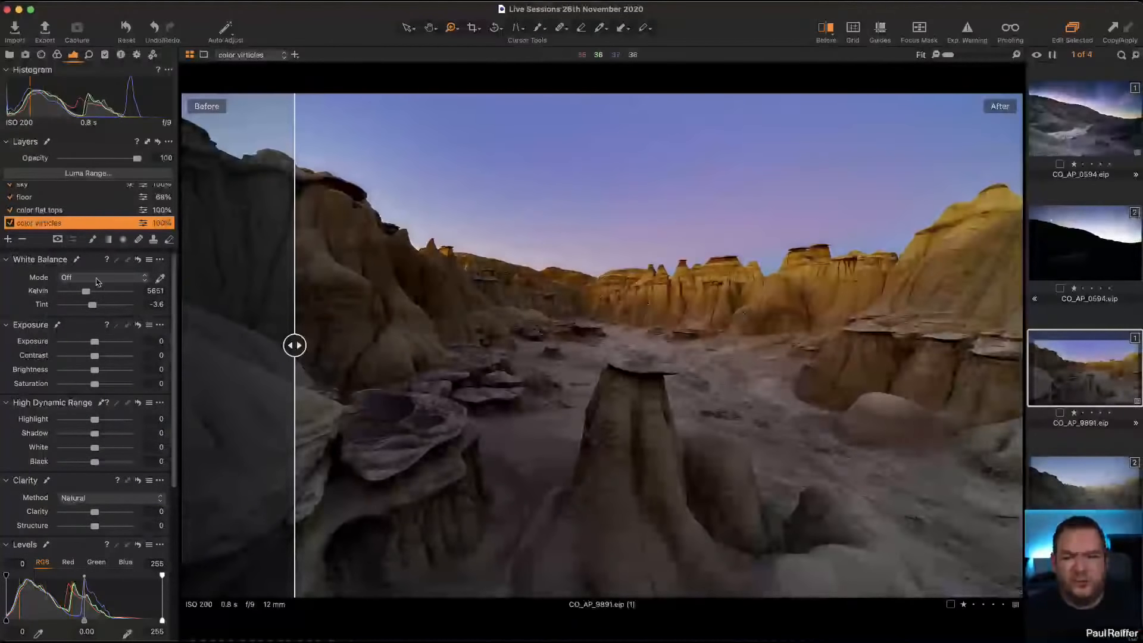
# Step: Set the color virticles layer's yellow-green range to smoothness 20.2, hue -3.7, saturation 19.5 and lightness -74.5 in the Advanced Color Editor
pyautogui.click(56, 55)
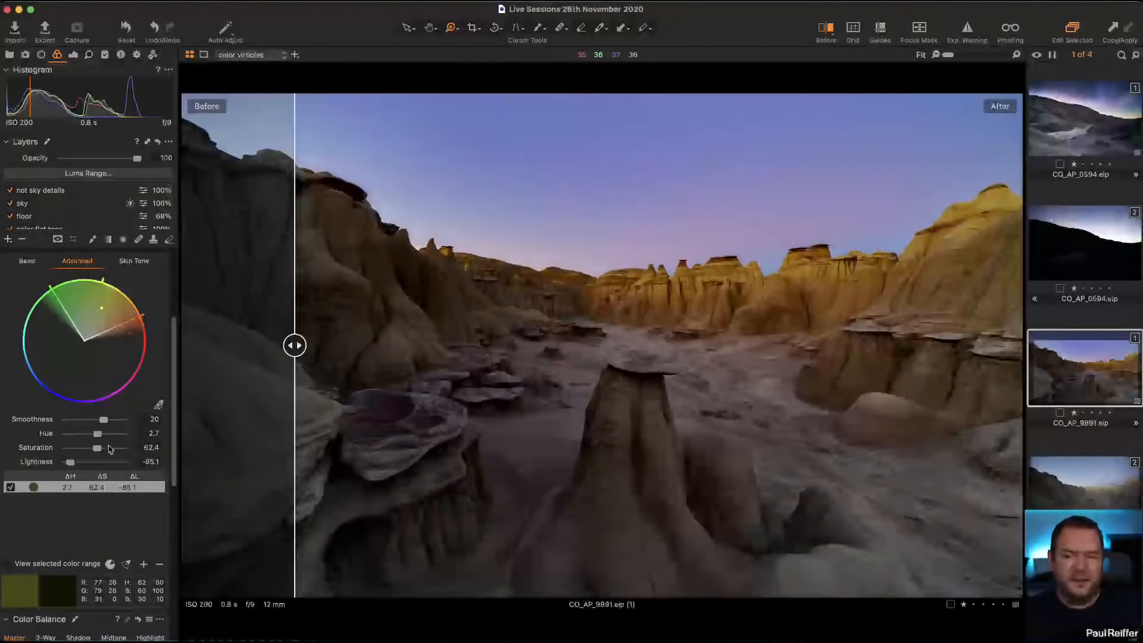
pyautogui.moveTo(94, 451); pyautogui.dragTo(73, 466)
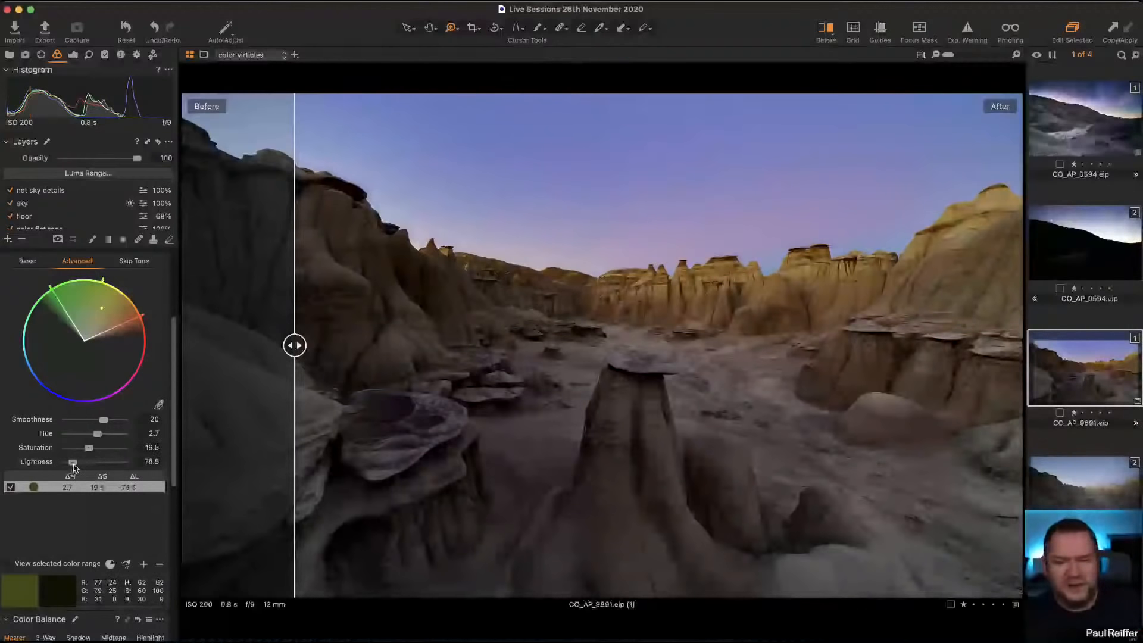
pyautogui.moveTo(106, 422)
pyautogui.mouseDown()
pyautogui.moveTo(100, 436)
pyautogui.moveTo(116, 437)
pyautogui.moveTo(93, 438)
pyautogui.mouseUp()
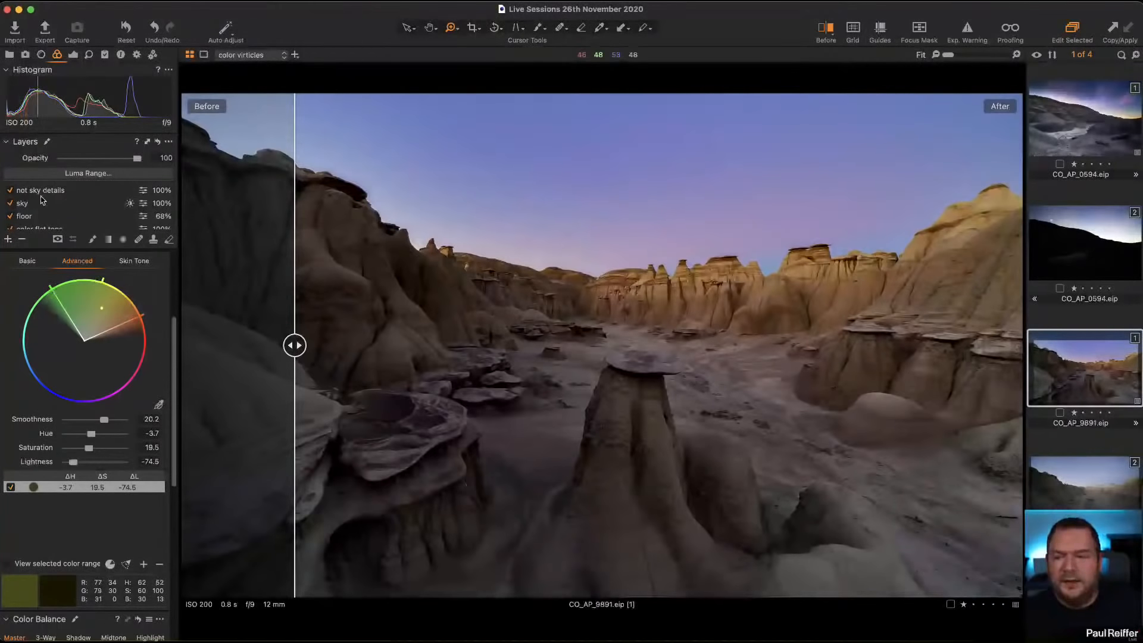
# Step: Select the color flat tops layer and switch it off and on to compare its effect on the rock tops
pyautogui.scroll(-2, 42, 203)
pyautogui.click(21, 203)
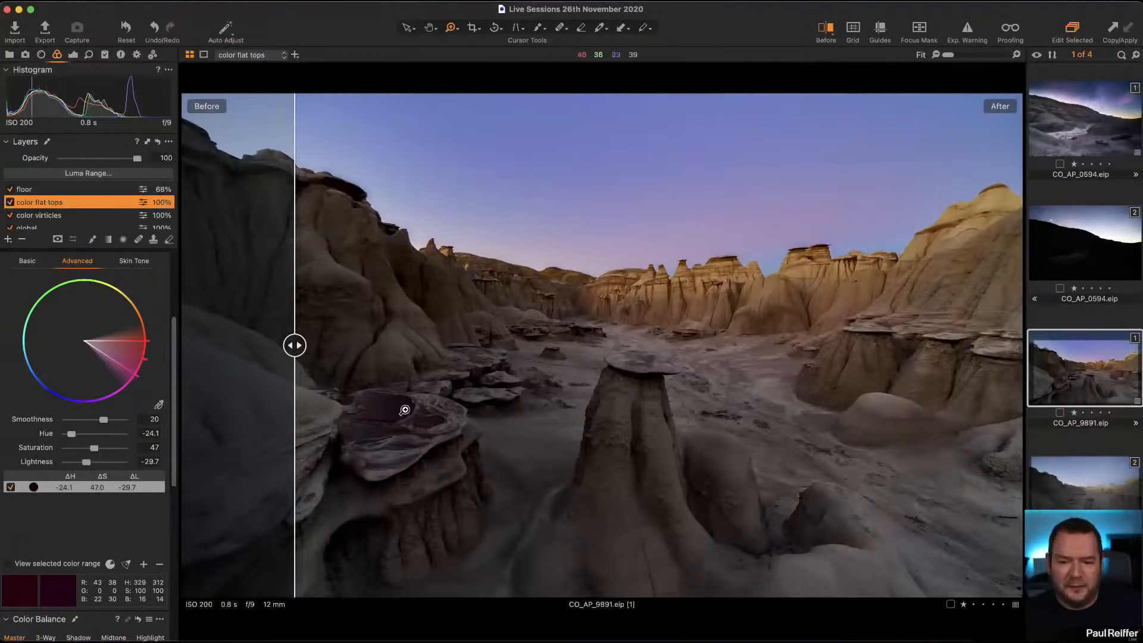
pyautogui.click(10, 203)
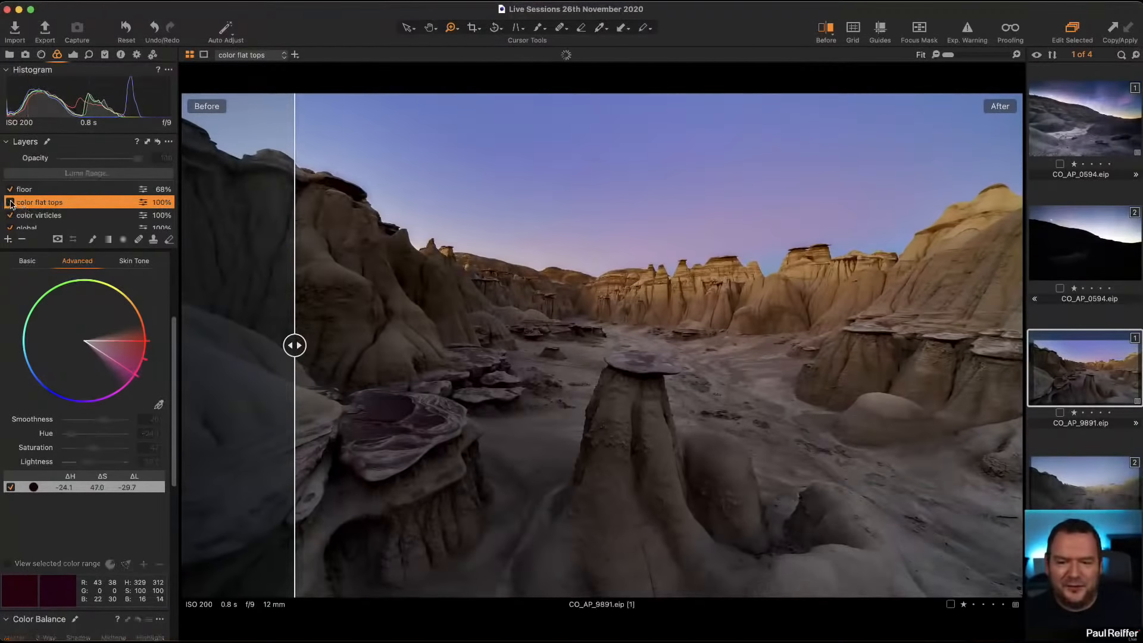
pyautogui.click(10, 203)
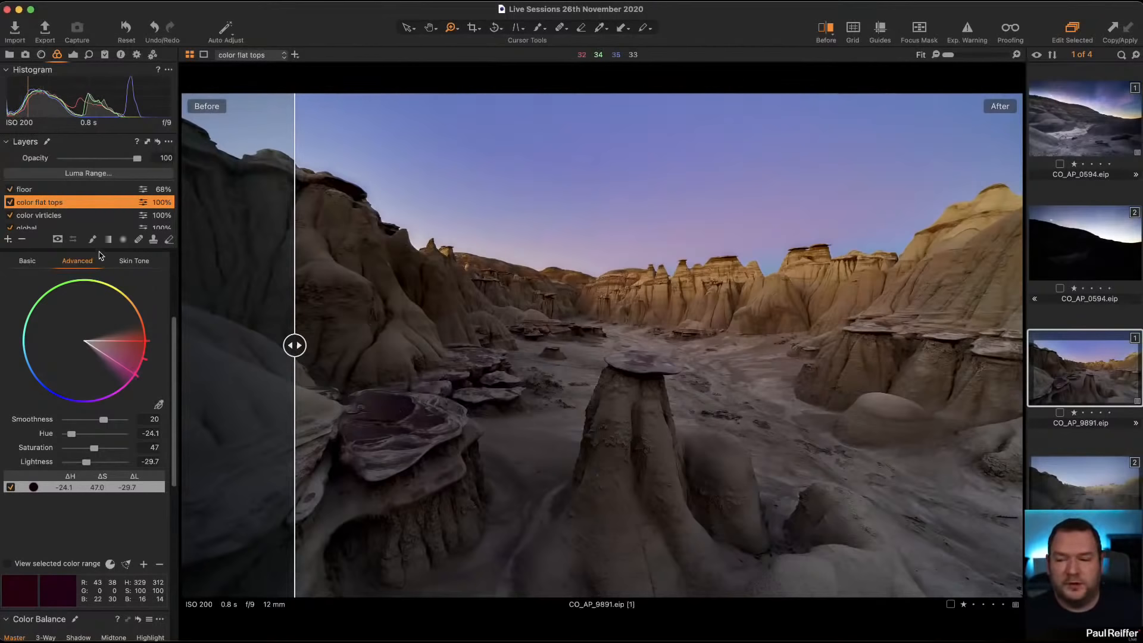
# Step: Select the floor layer and switch it off and on to compare its effect on the ground
pyautogui.click(30, 191)
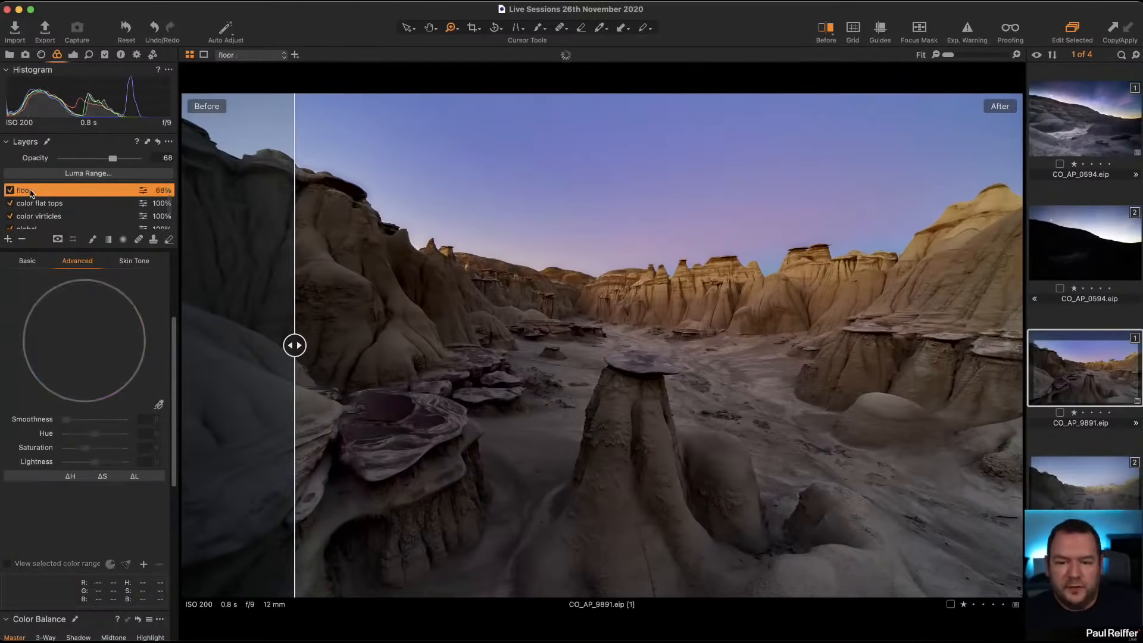
pyautogui.click(10, 190)
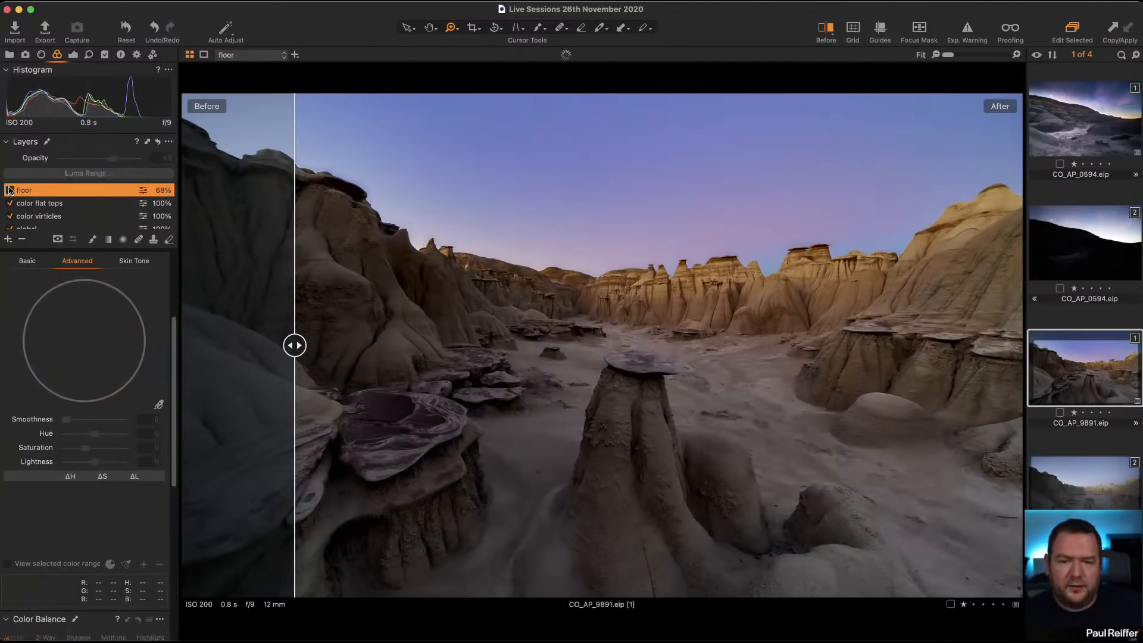
pyautogui.click(10, 190)
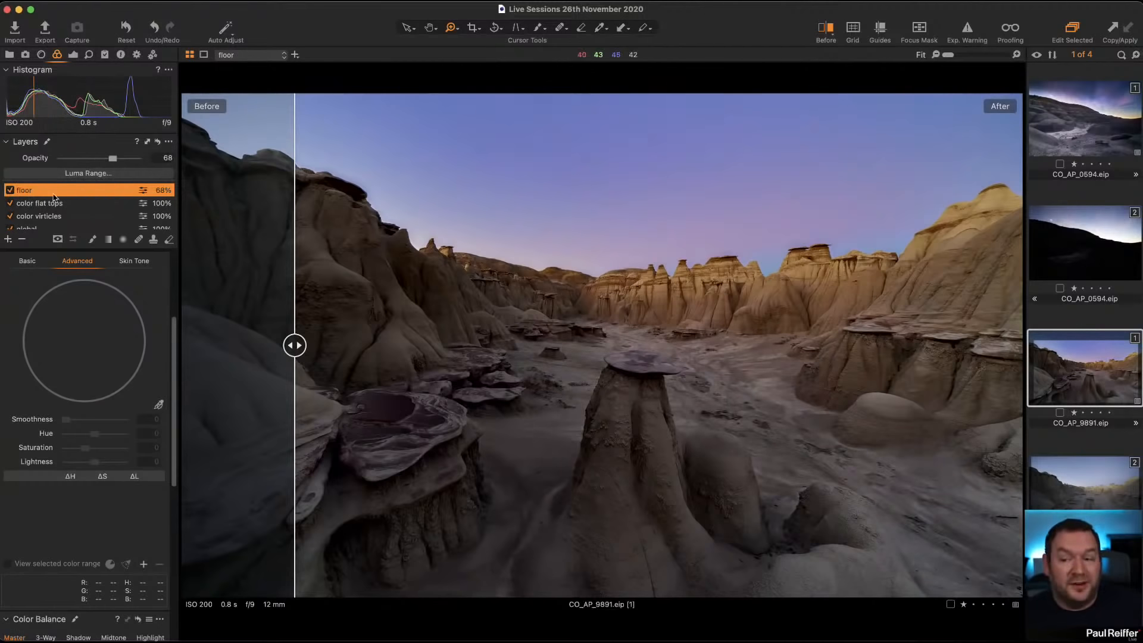
# Step: Select the sky layer and switch it off and on to compare its effect on the whole image
pyautogui.scroll(2, 54, 206)
pyautogui.click(23, 205)
pyautogui.click(9, 204)
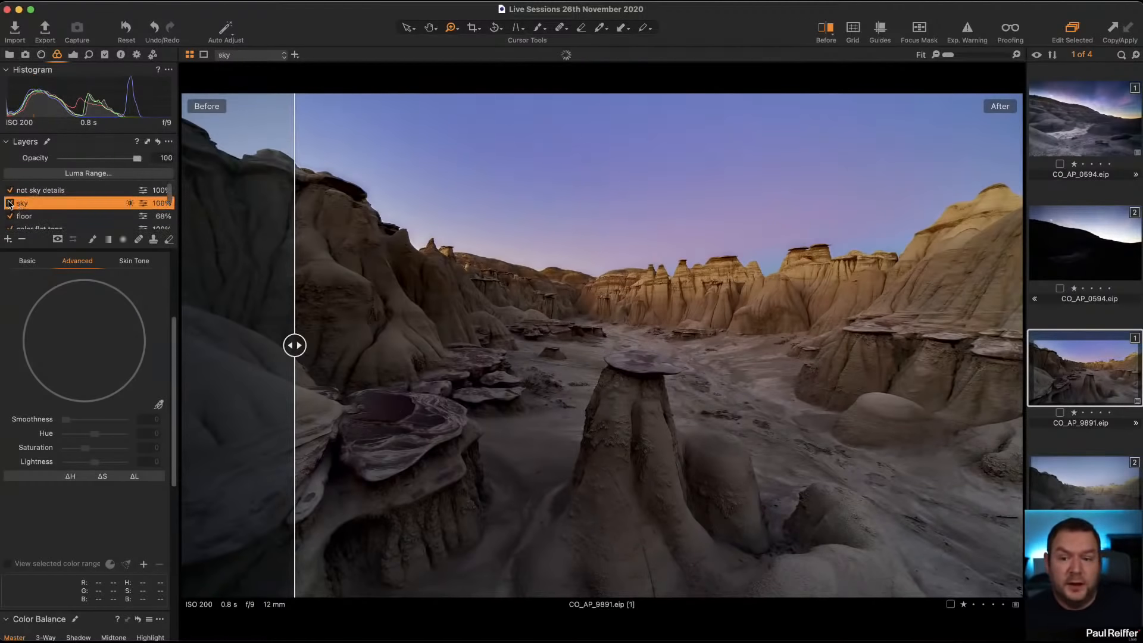
pyautogui.click(10, 203)
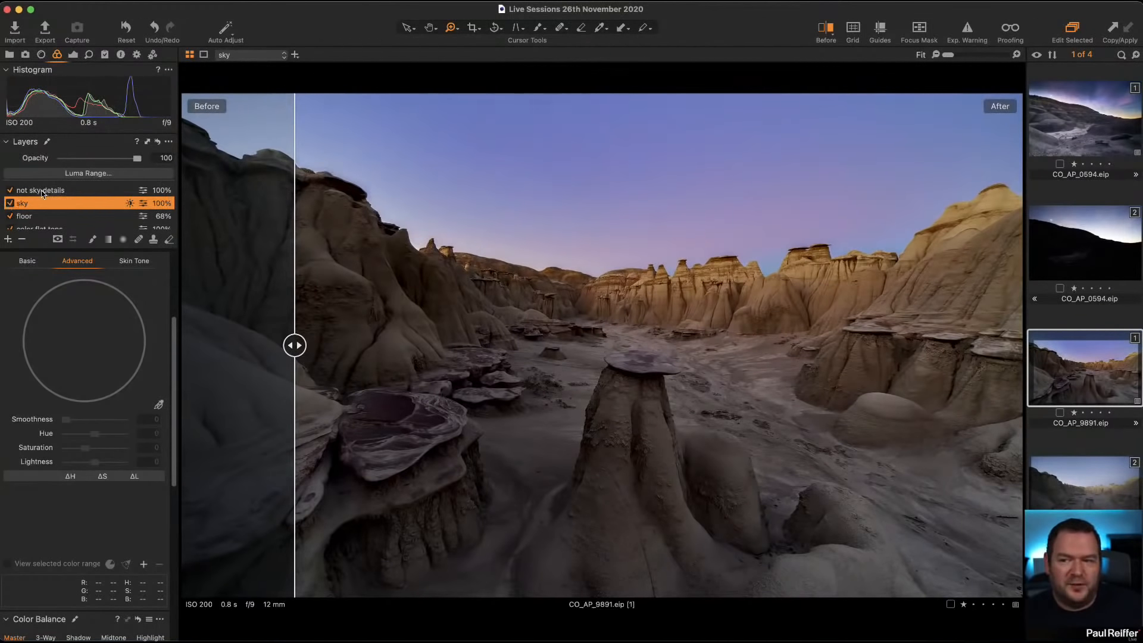
# Step: Select the not sky details layer and switch it off and on to compare its effect on the landscape
pyautogui.click(10, 191)
pyautogui.click(9, 190)
pyautogui.click(9, 191)
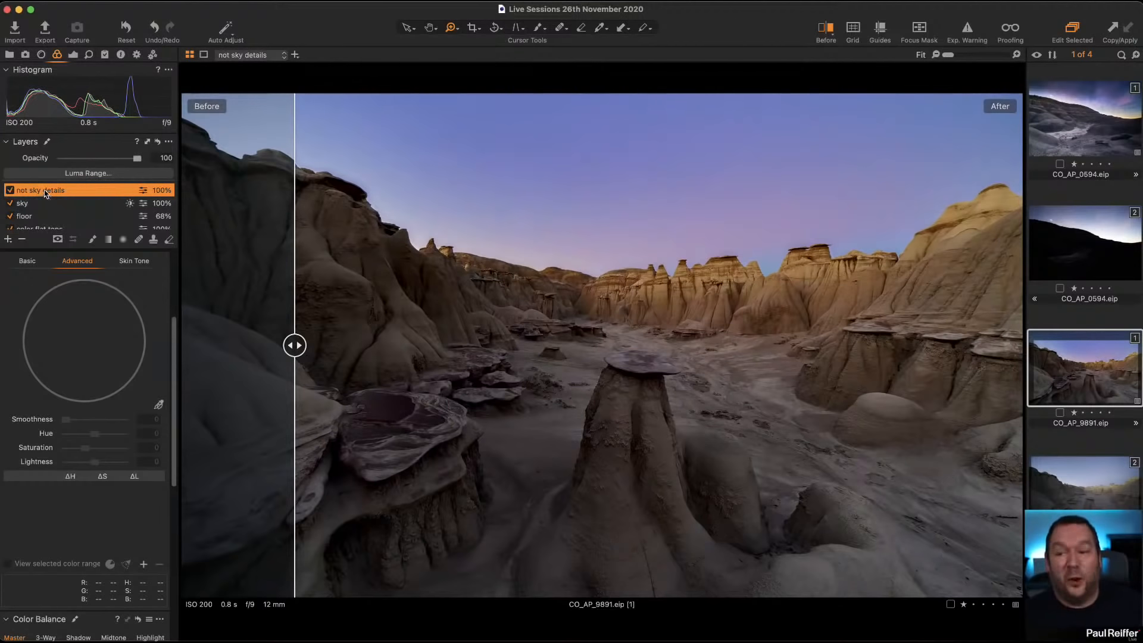
# Step: Display the not sky details layer's clarity and structure settings, and show and hide its mask over the landscape
pyautogui.click(73, 54)
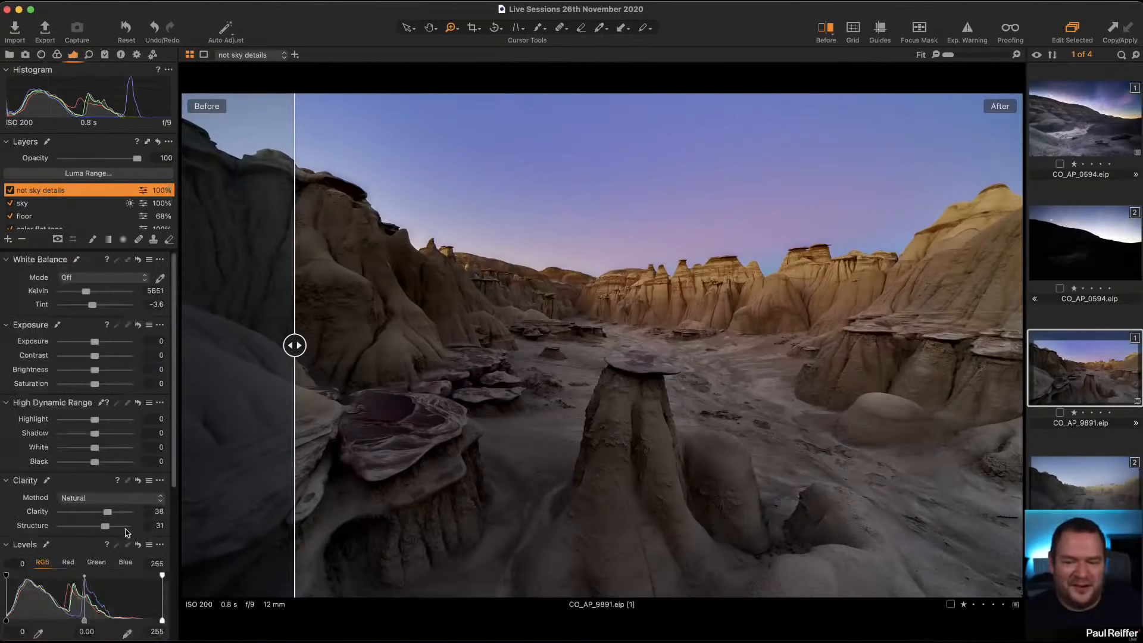
pyautogui.press('m')
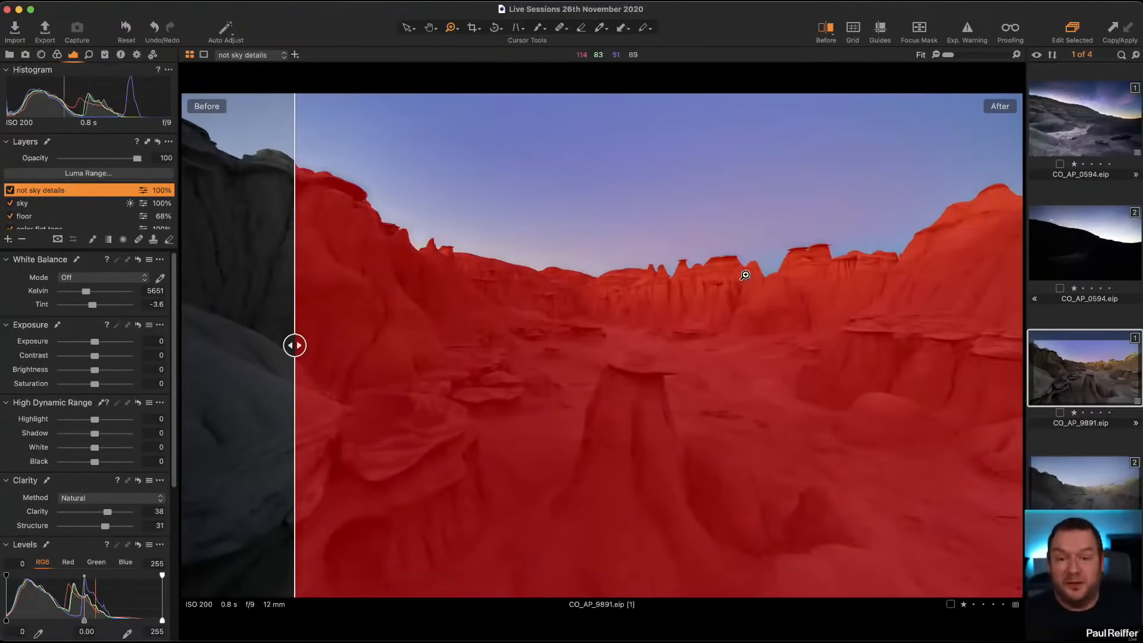
pyautogui.press('m')
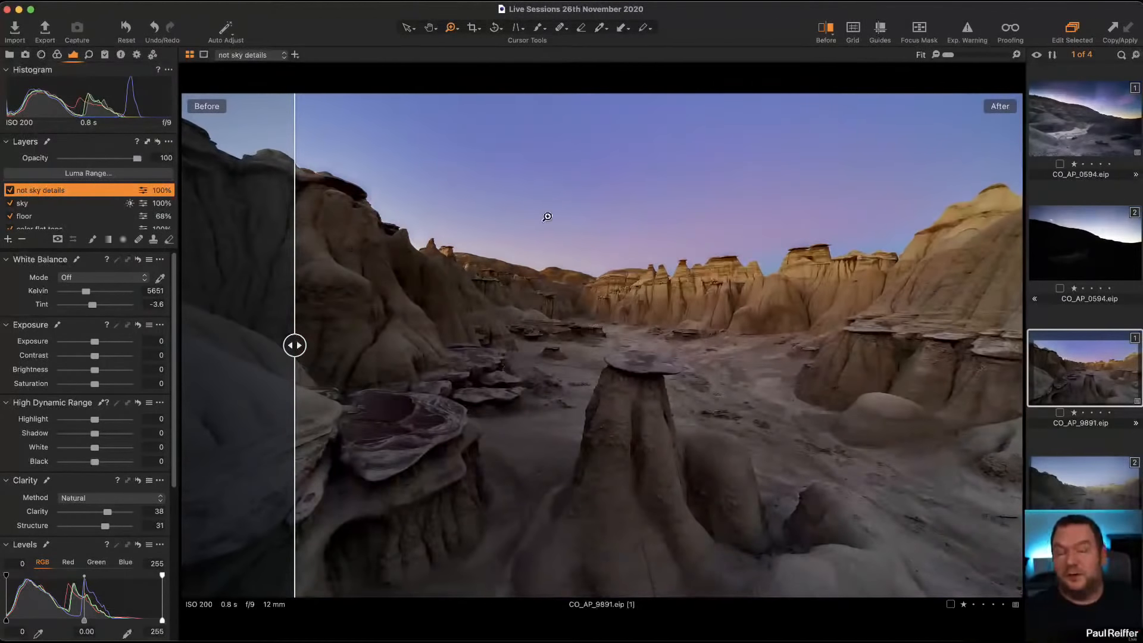
# Step: Inspect the sky layer's clarity settings, and switch the layer off and on while examining the dark ridge's edge up close
pyautogui.click(39, 203)
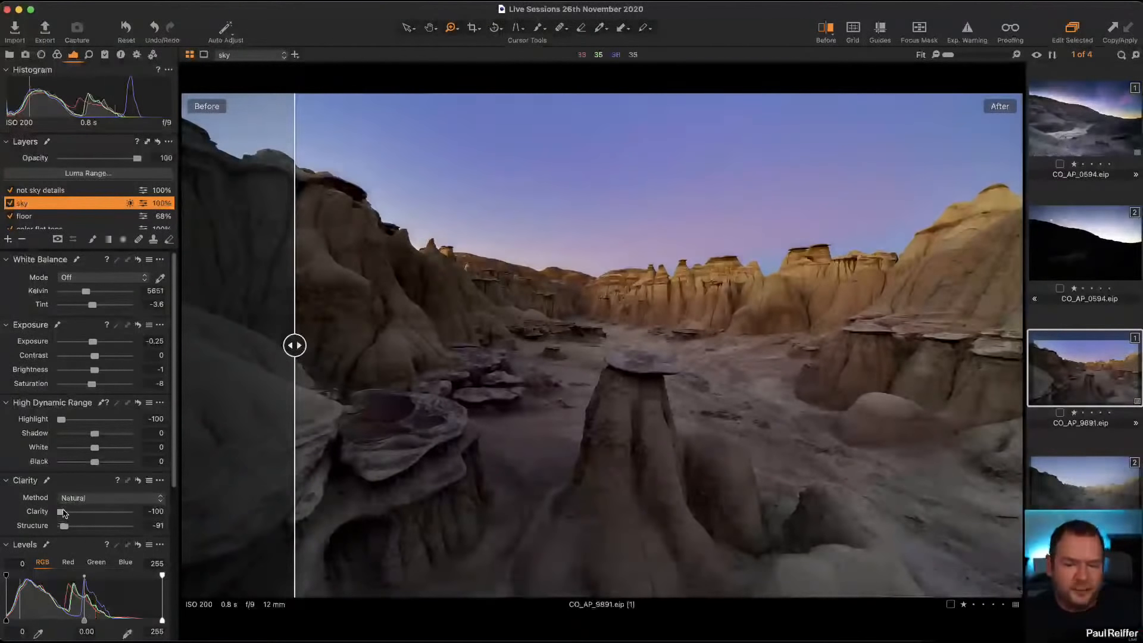
pyautogui.moveTo(62, 513)
pyautogui.mouseDown()
pyautogui.moveTo(103, 513)
pyautogui.moveTo(45, 514)
pyautogui.mouseUp()
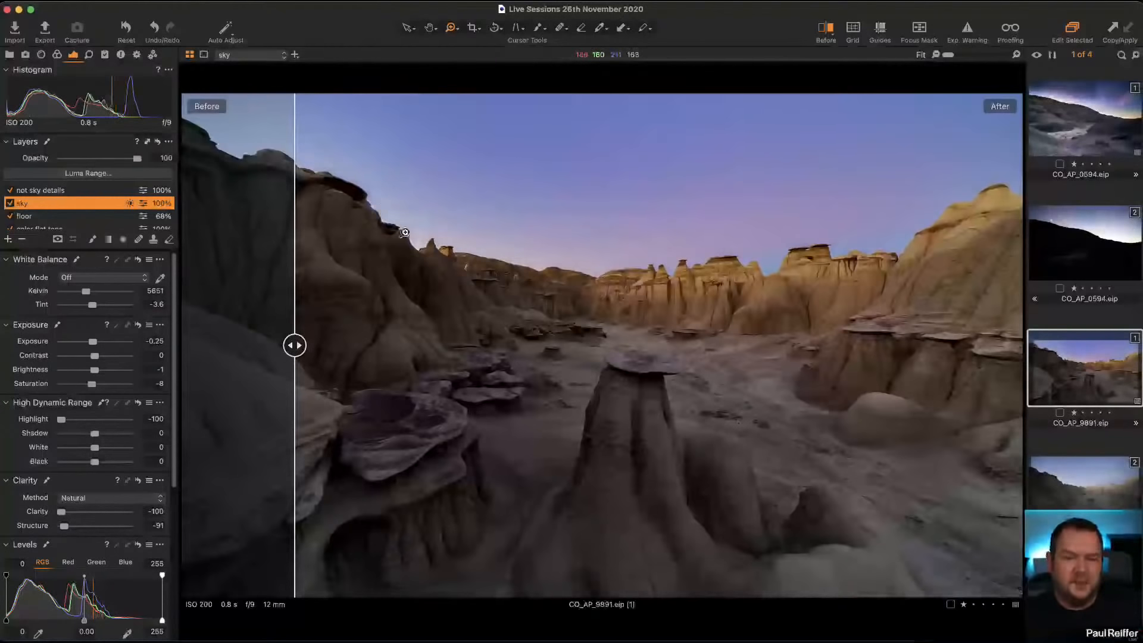
pyautogui.moveTo(327, 148); pyautogui.dragTo(437, 265)
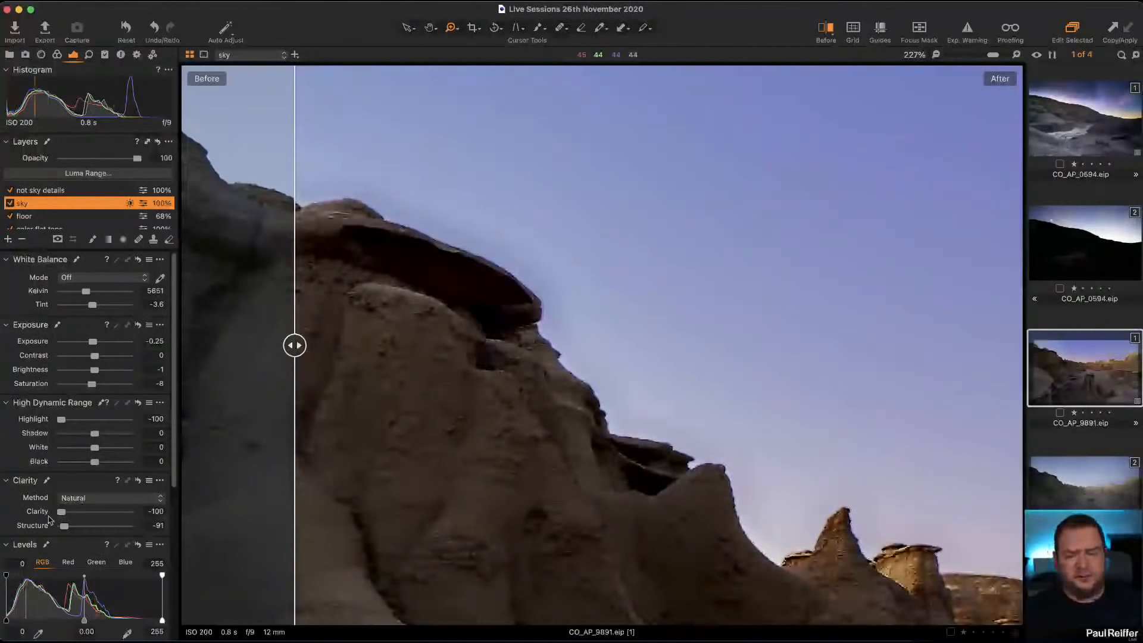
pyautogui.click(9, 203)
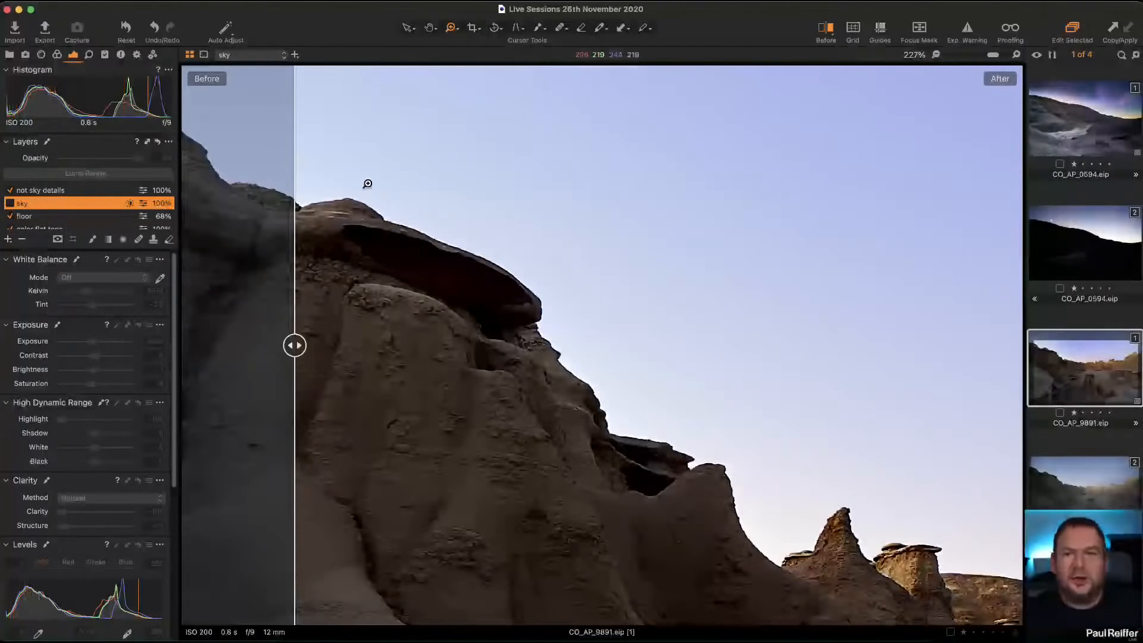
pyautogui.click(9, 203)
# Step: View the whole image again and compare it with the sky layer off and on
pyautogui.doubleClick(571, 367)
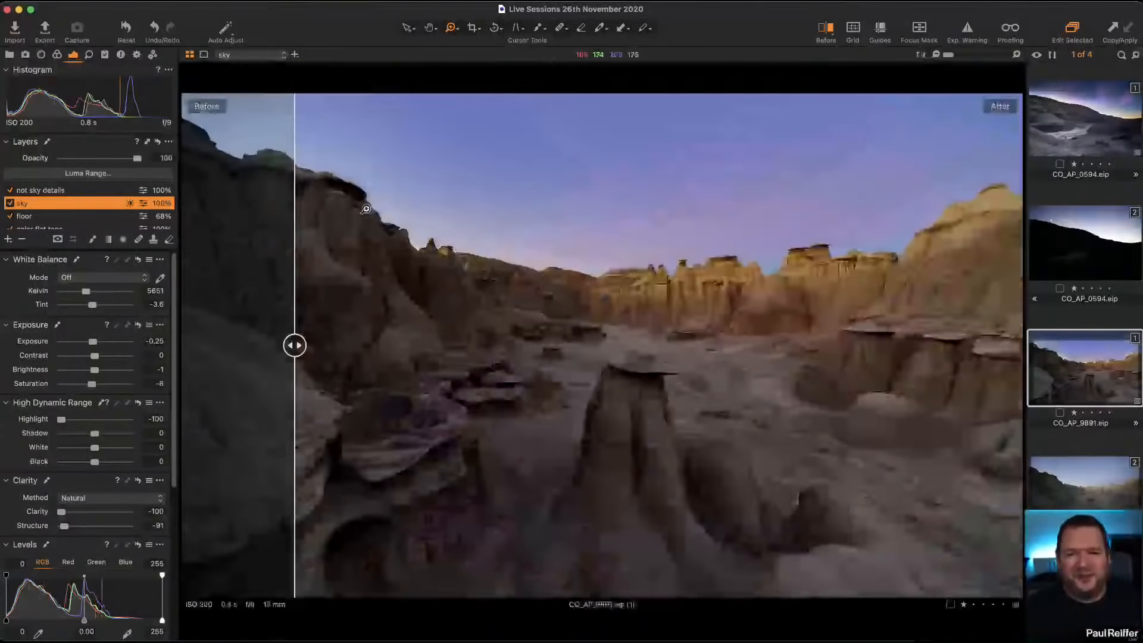
pyautogui.click(10, 203)
pyautogui.click(9, 203)
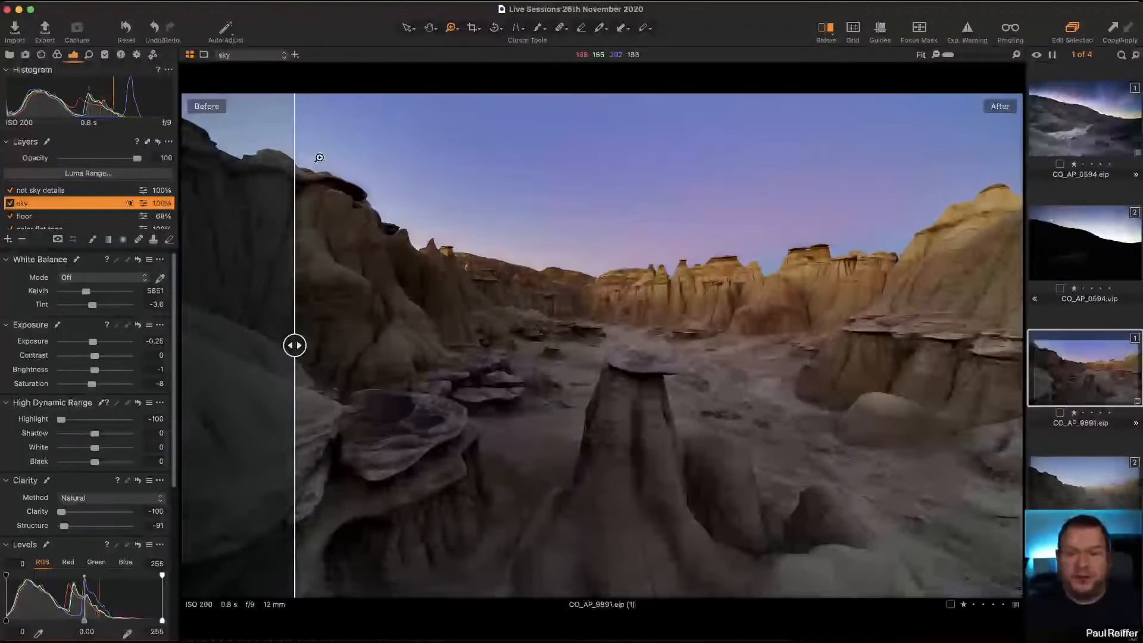
# Step: Examine the overhanging rock's edge up close, temporarily resetting the sky layer's High Dynamic Range adjustments to compare the fringing
pyautogui.moveTo(352, 191); pyautogui.dragTo(396, 225)
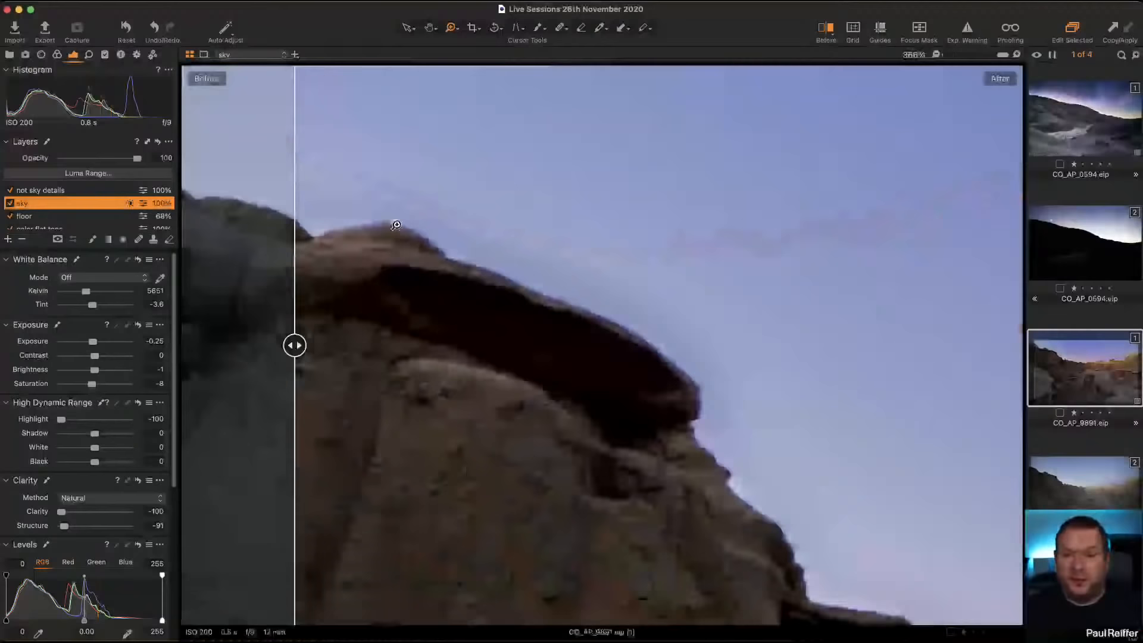
pyautogui.click(139, 405)
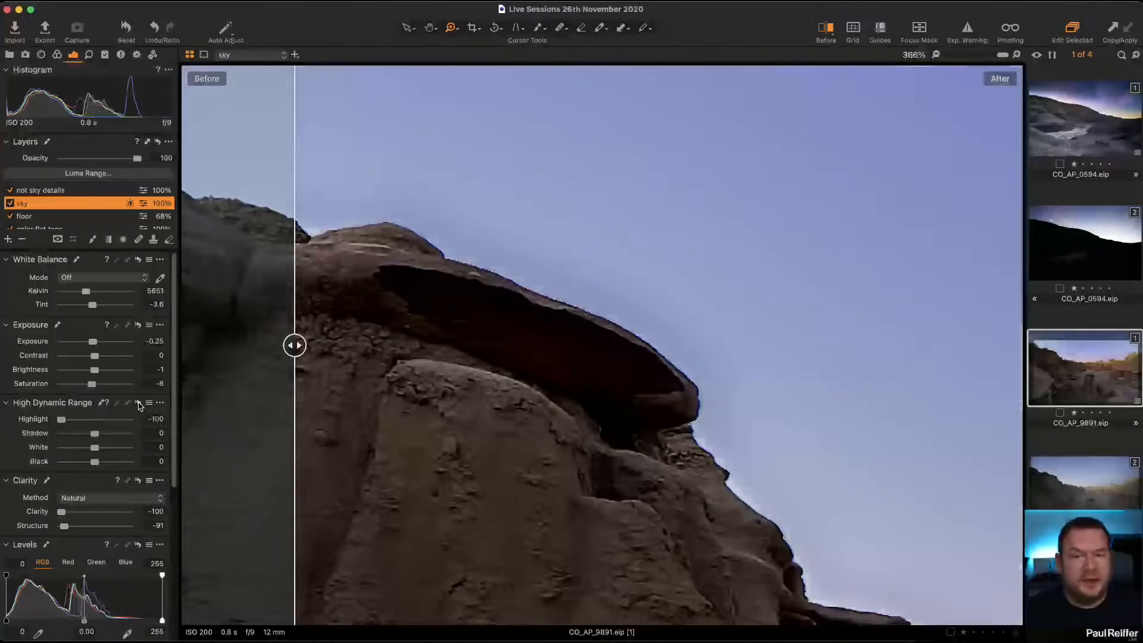
pyautogui.keyDown('alt'); pyautogui.click(139, 405); pyautogui.keyUp('alt')
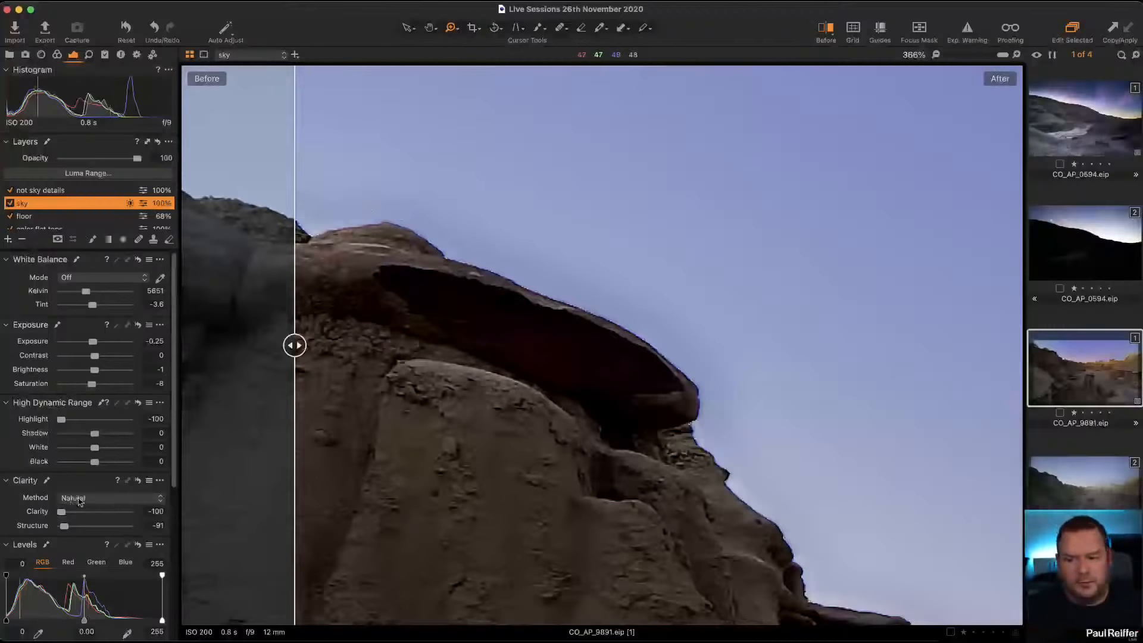
# Step: Compare the overhanging rock's edge with the sky layer's clarity settings temporarily reset, both with and without its mask displayed
pyautogui.click(138, 481)
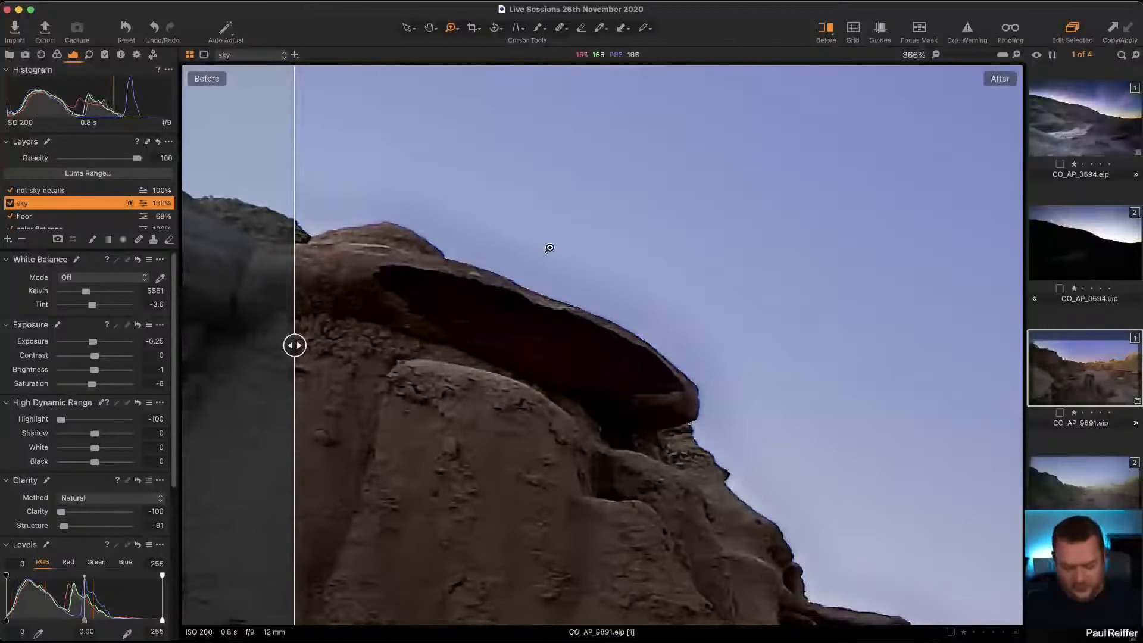
pyautogui.press('m')
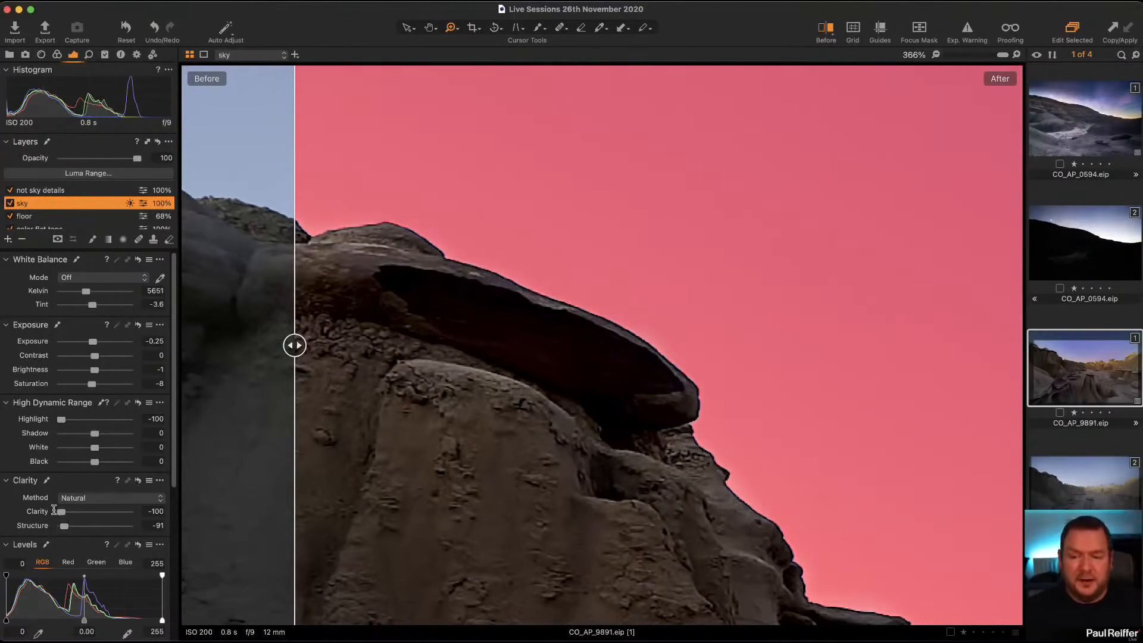
pyautogui.click(138, 481)
pyautogui.press('super+z')
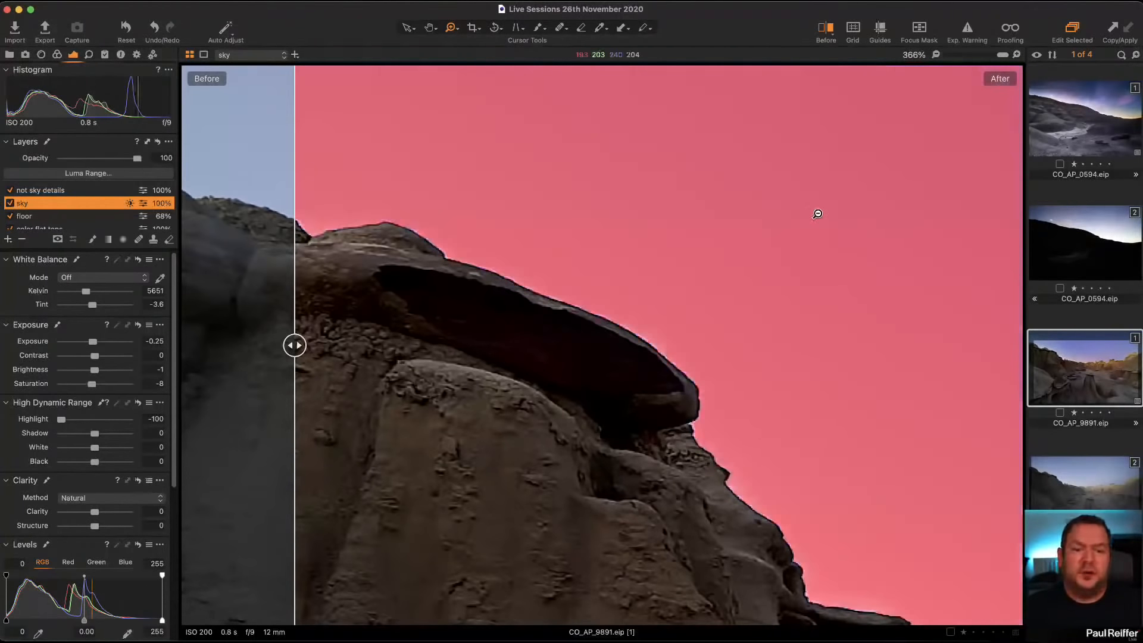
pyautogui.press('m')
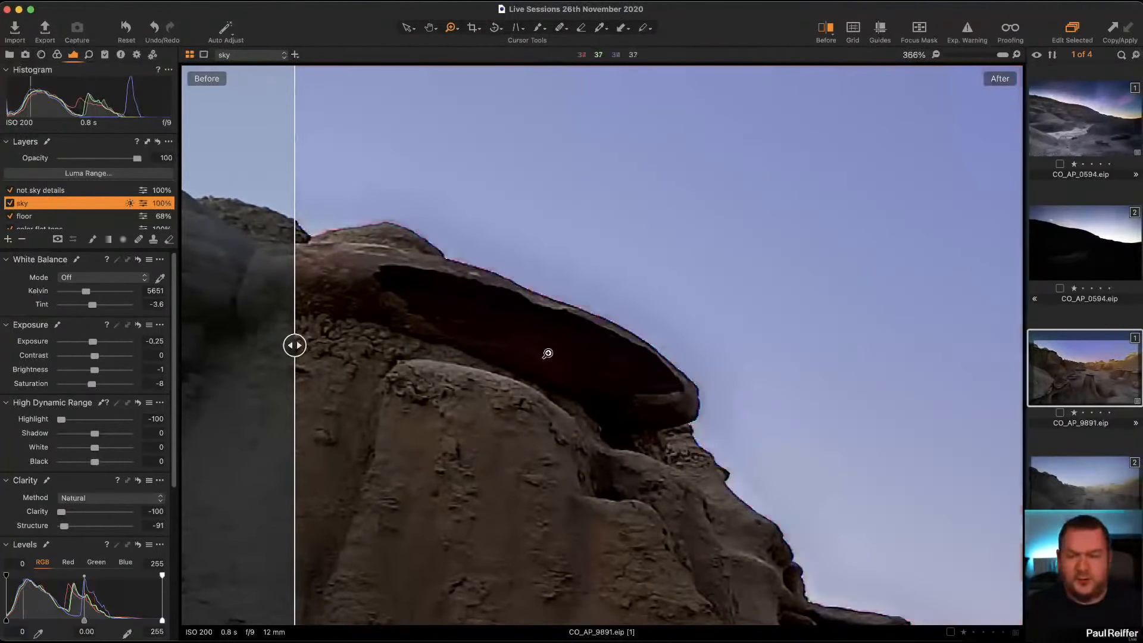
# Step: Examine the distant hill's skyline up close, comparing it with the sky layer's clarity settings temporarily reset
pyautogui.moveTo(545, 355); pyautogui.dragTo(109, 236)
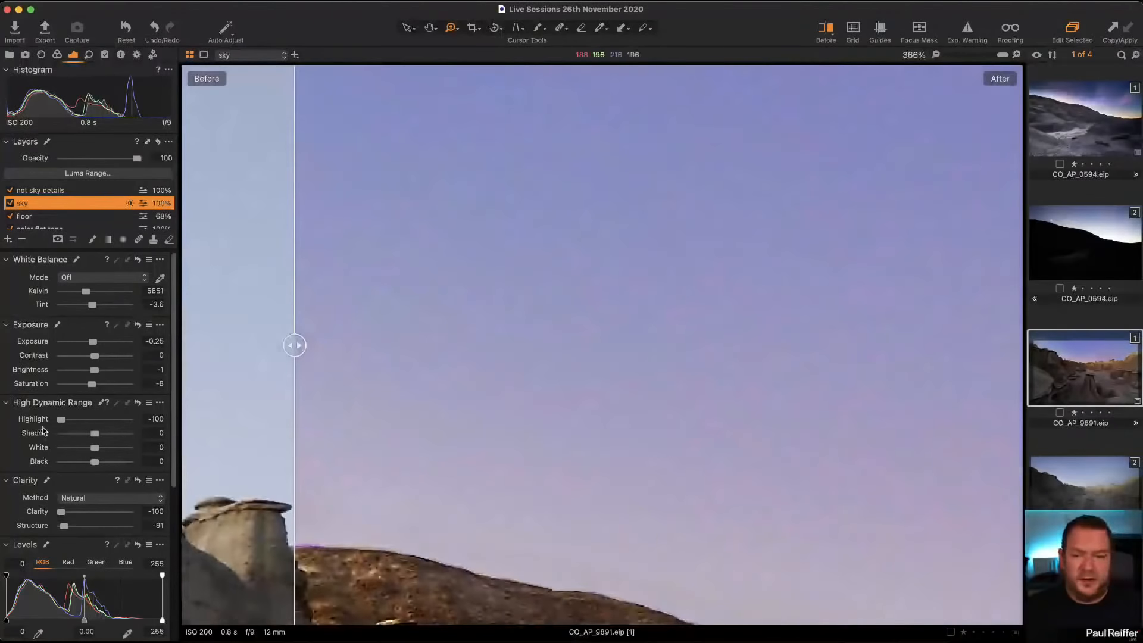
pyautogui.click(138, 480)
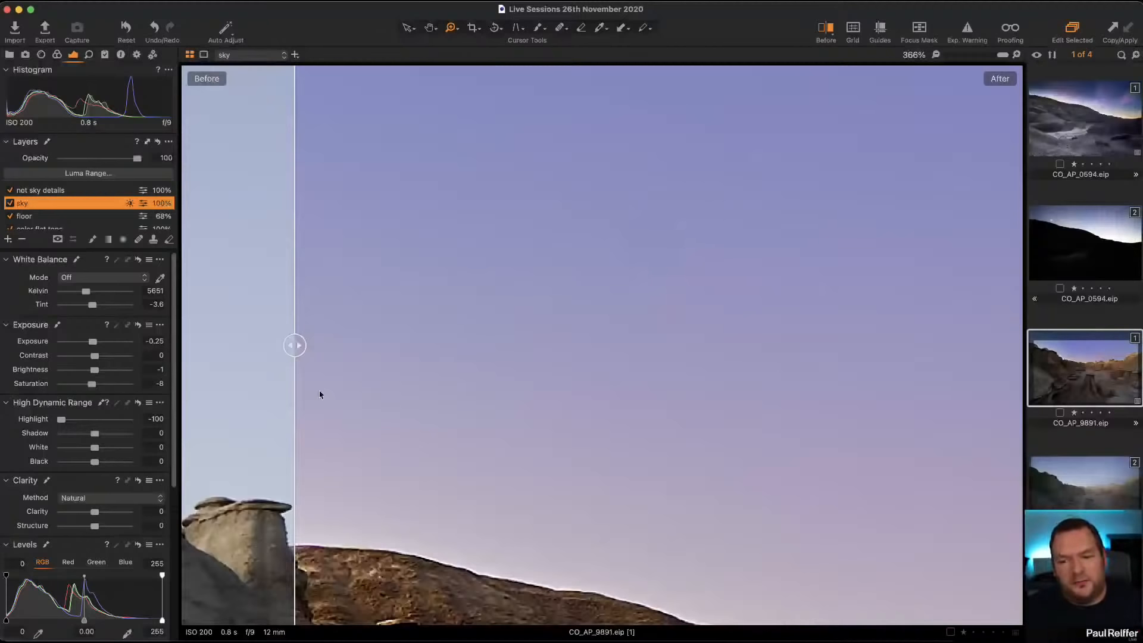
pyautogui.click(137, 482)
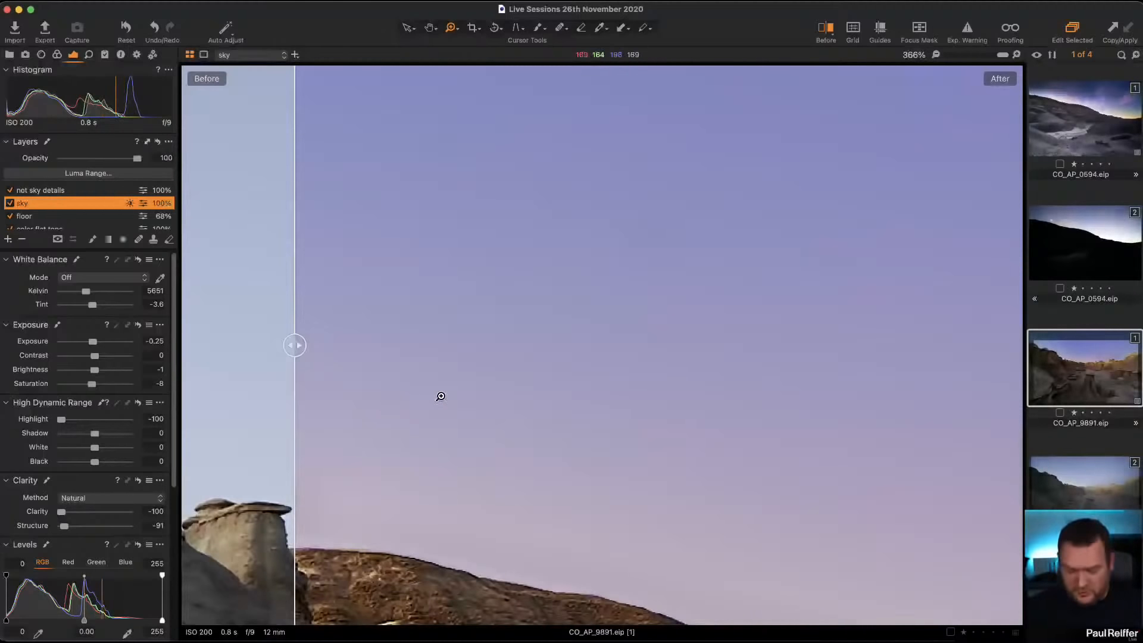
pyautogui.keyDown('alt'); pyautogui.click(439, 395); pyautogui.keyUp('alt')
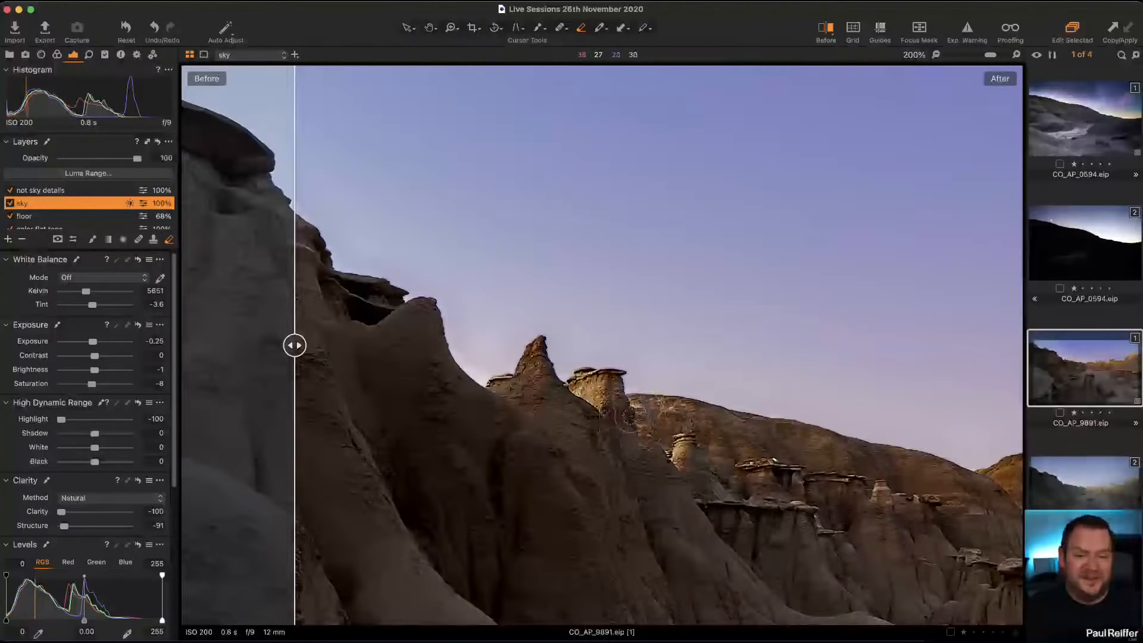
# Step: Try erasing the sky layer's mask along the distant hill's edge, and examine the erased stretch up close
pyautogui.rightClick(631, 416)
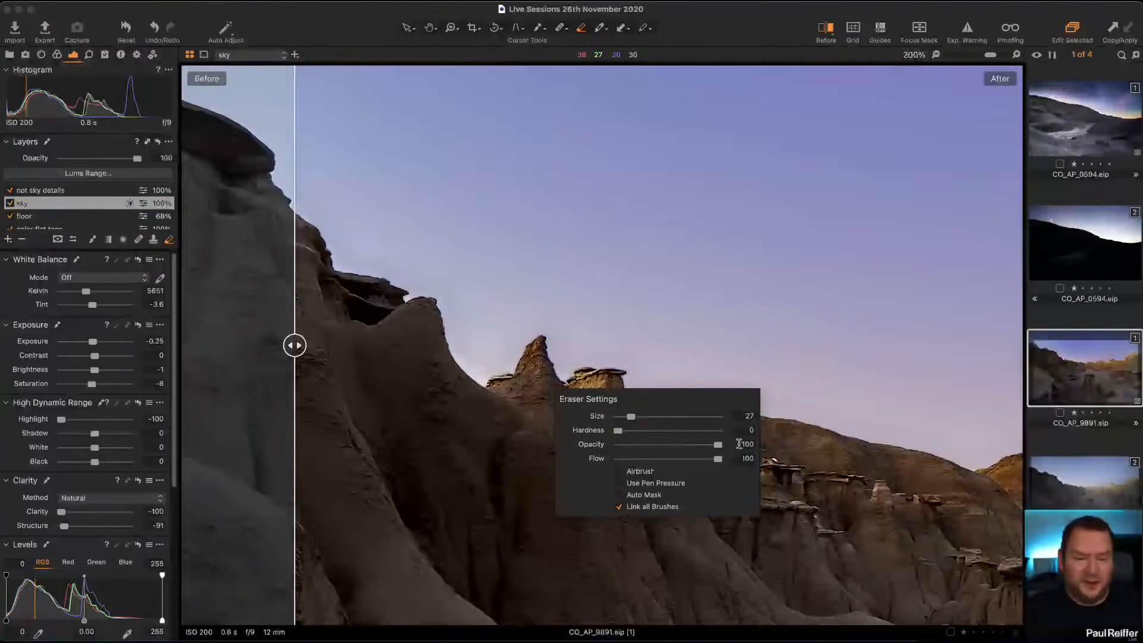
pyautogui.click(774, 442)
pyautogui.moveTo(631, 403); pyautogui.dragTo(836, 430)
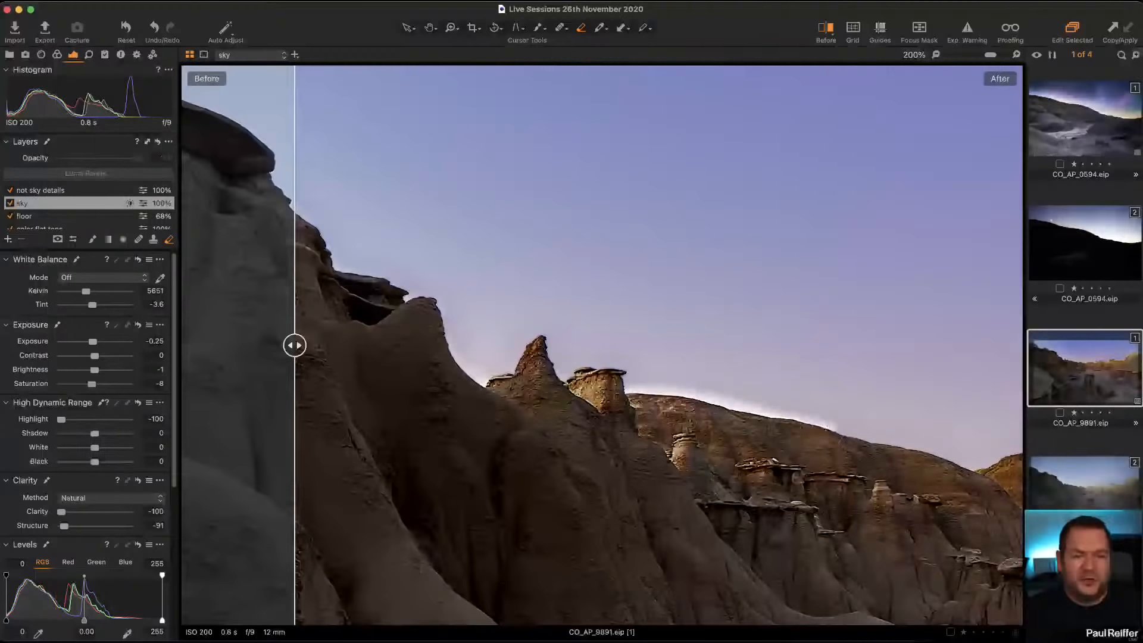
pyautogui.click(647, 377)
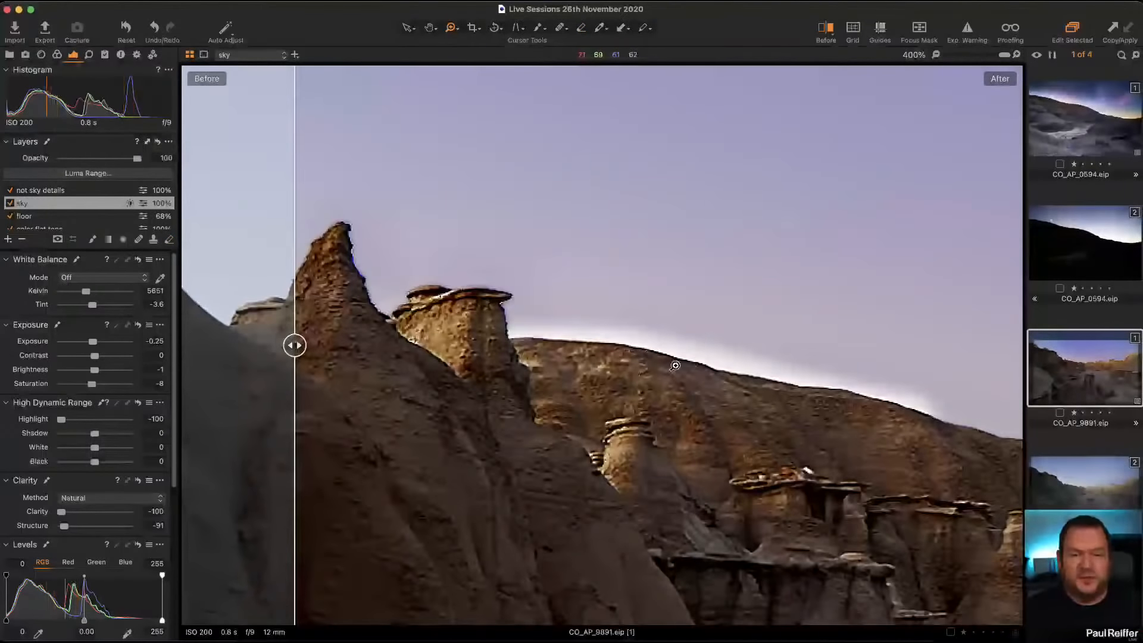
pyautogui.scroll(-3, 668, 360)
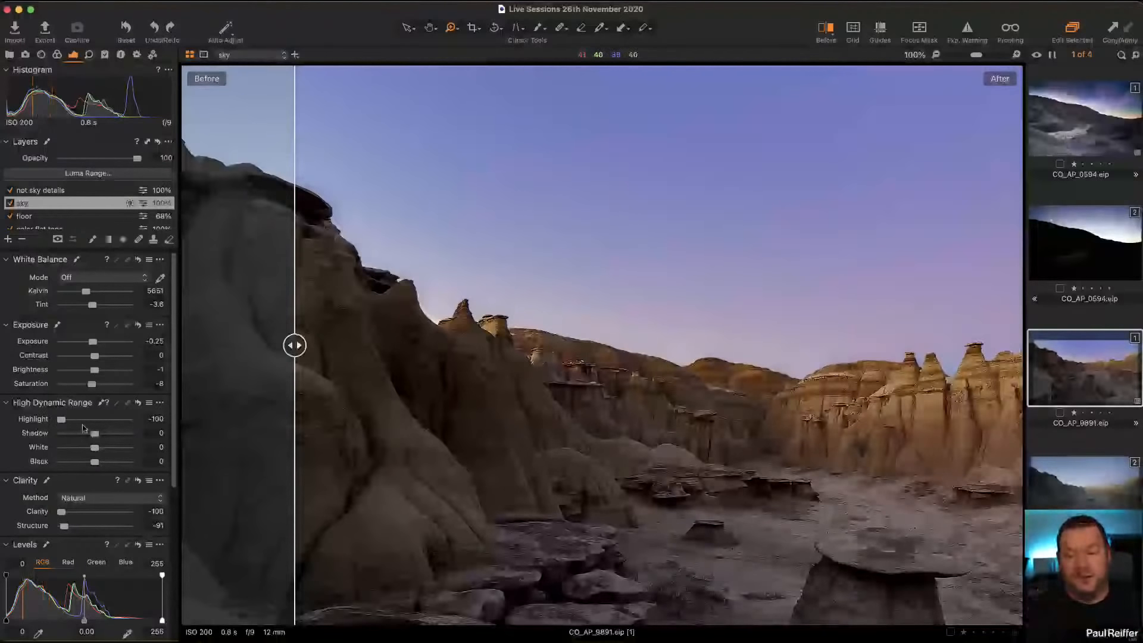
# Step: Create a new empty adjustment layer and name it Sky Clarity
pyautogui.rightClick(31, 207)
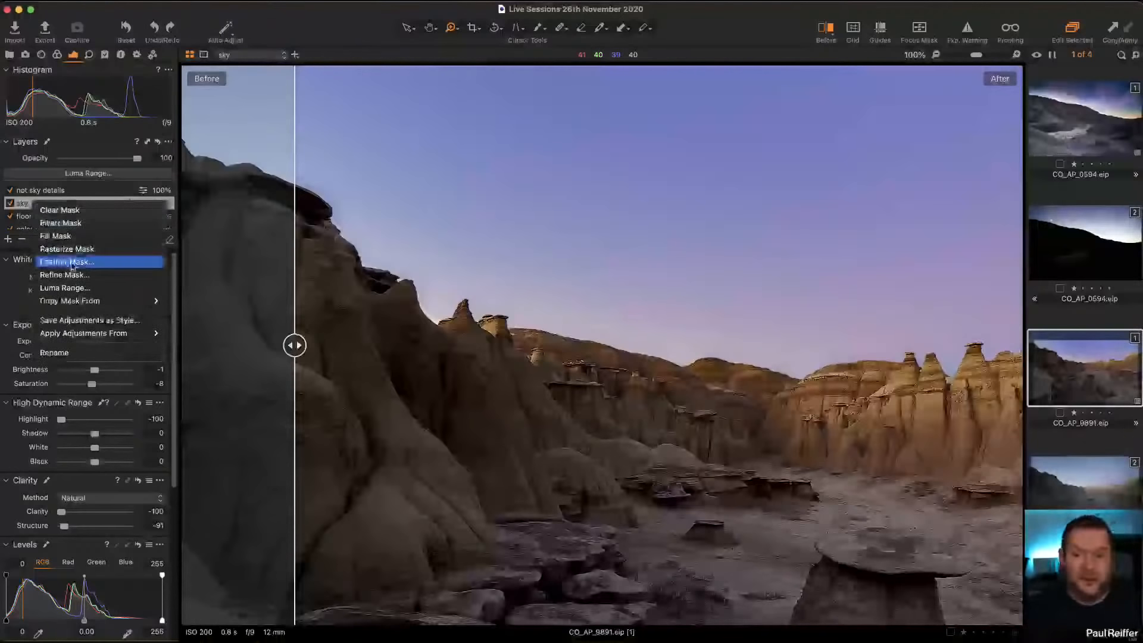
pyautogui.click(11, 255)
pyautogui.click(8, 240)
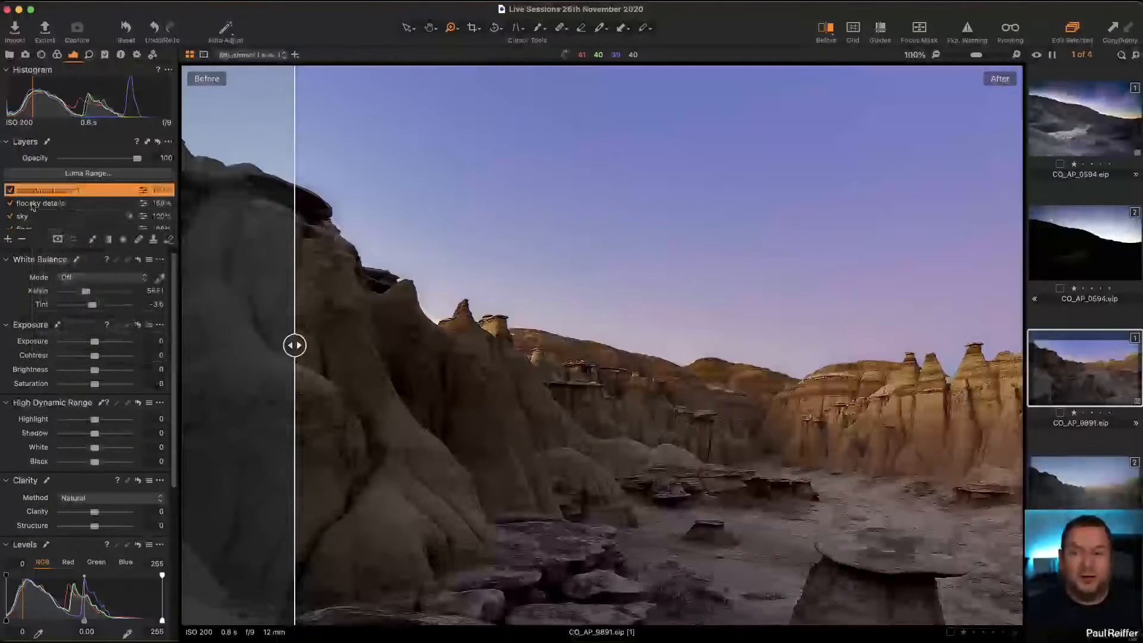
pyautogui.doubleClick(31, 191)
pyautogui.write('Sky')
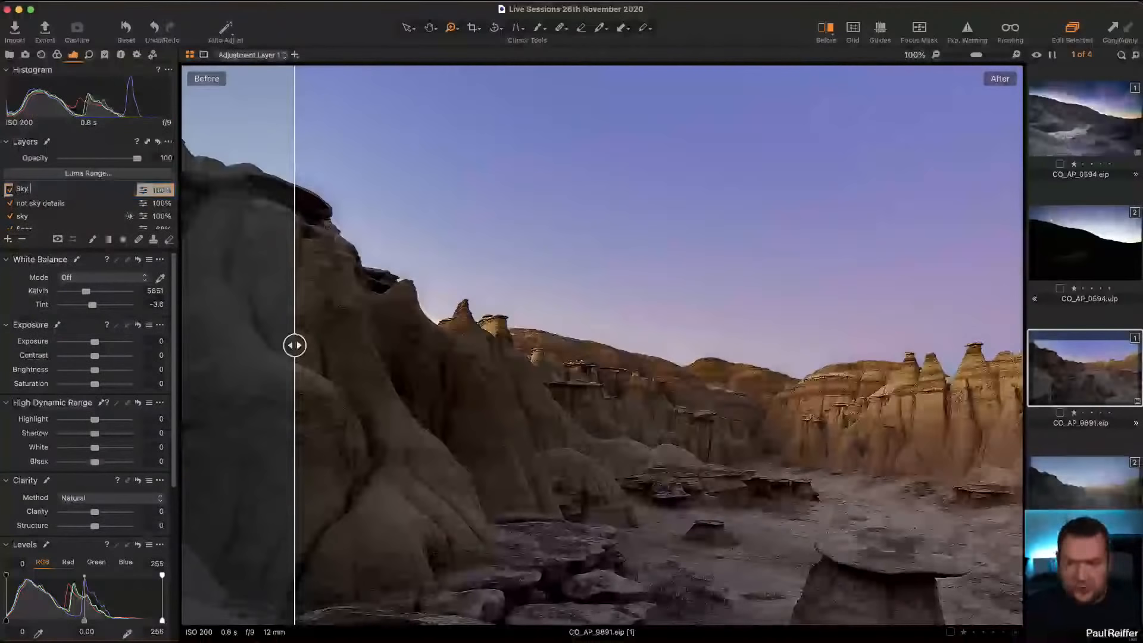
pyautogui.write(' Clarity')
pyautogui.press('Return')
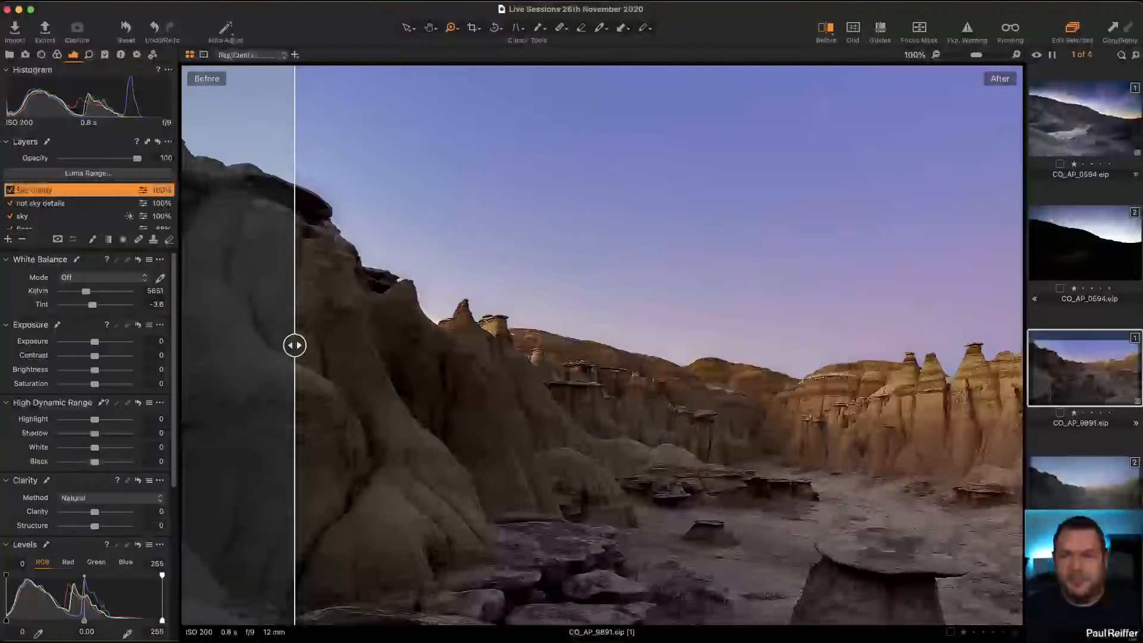
# Step: Rename the existing sky layer as Sky HDR
pyautogui.click(24, 218)
pyautogui.click(25, 217)
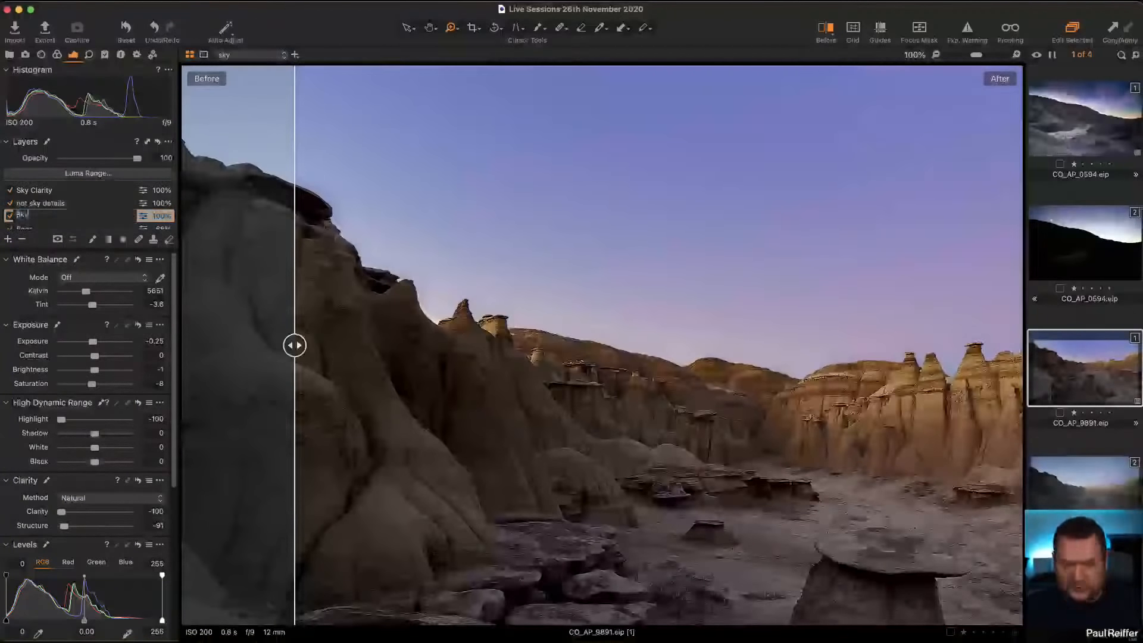
pyautogui.write('Sky HDR')
pyautogui.press('Return')
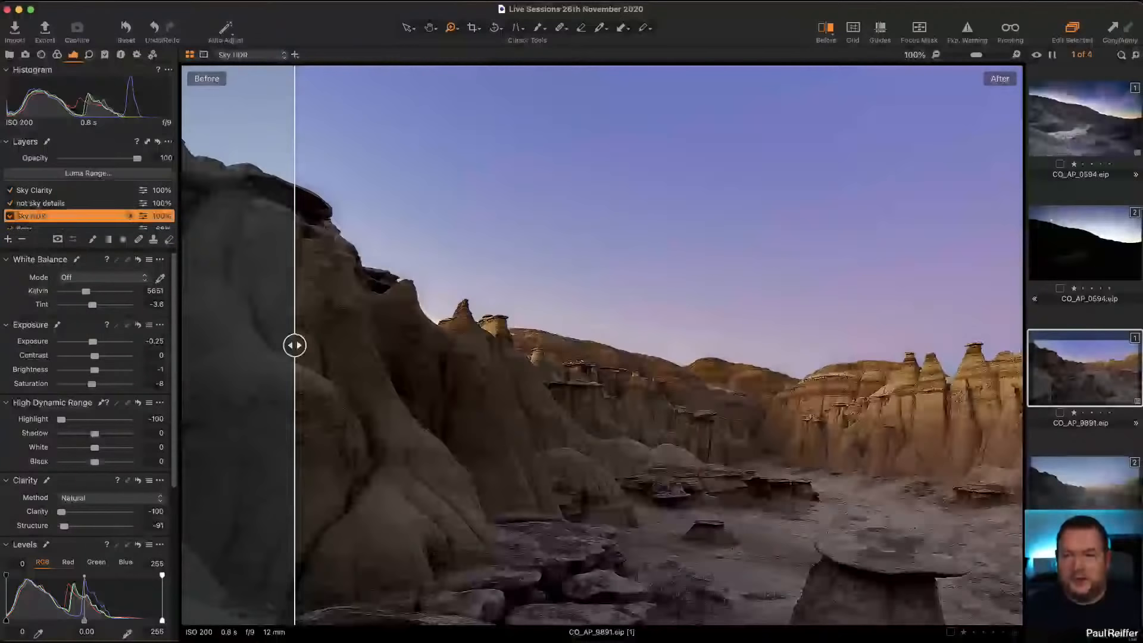
# Step: Copy the mask from the Sky HDR layer to the Sky Clarity layer
pyautogui.click(42, 193)
pyautogui.rightClick(41, 192)
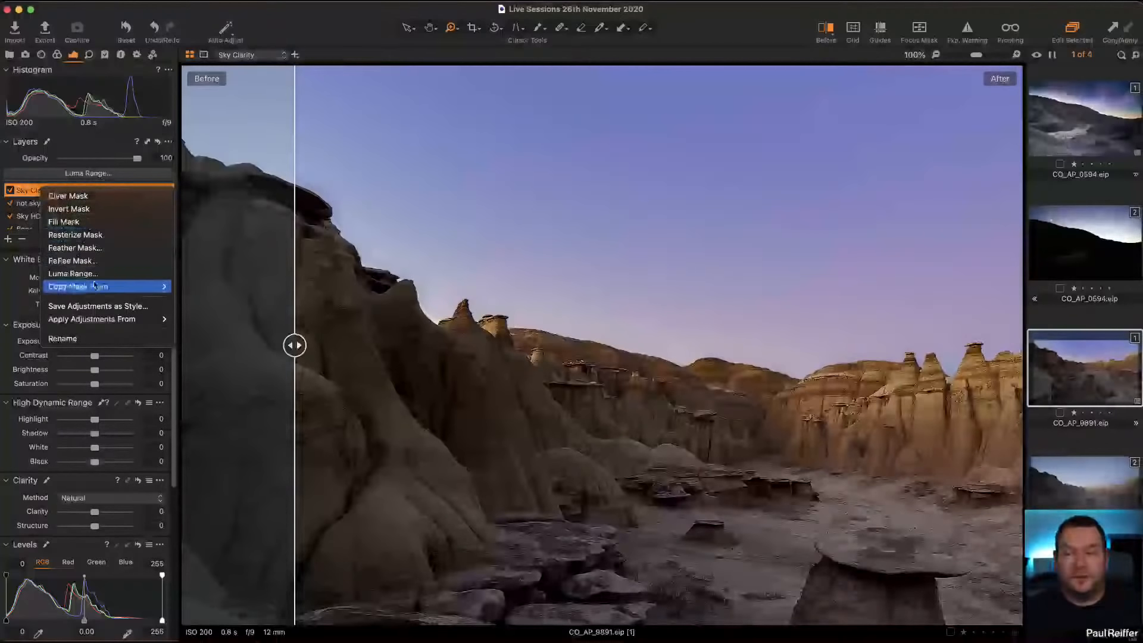
pyautogui.moveTo(94, 285)
pyautogui.click(207, 308)
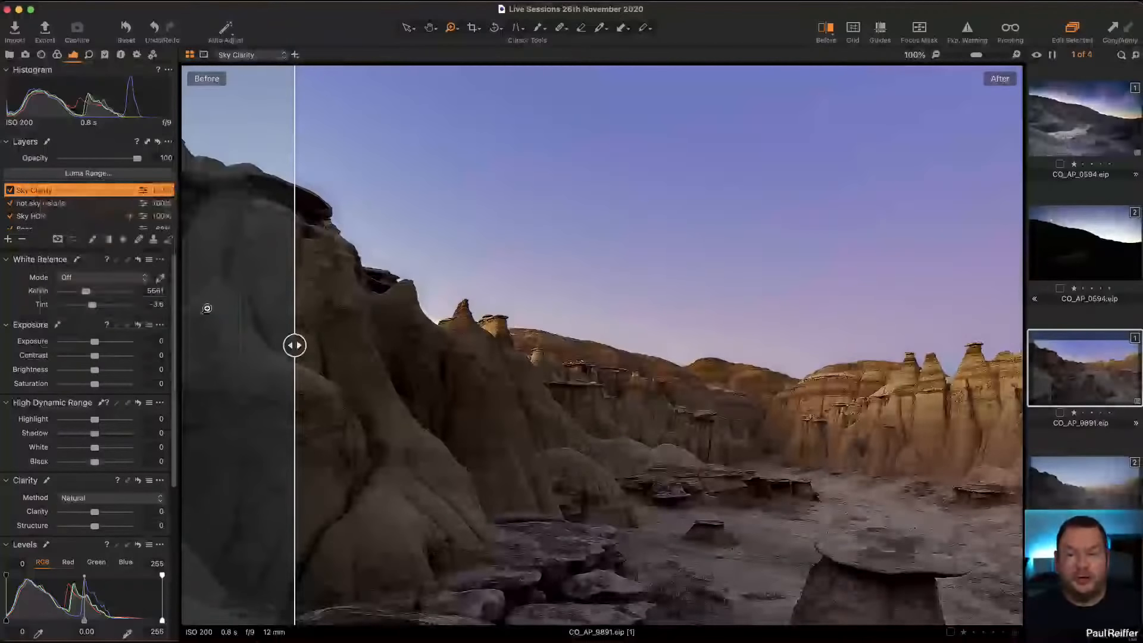
# Step: Check the Sky Clarity layer's mask over the image, and move the Before/After divider so the edited version fills the viewer
pyautogui.press('m')
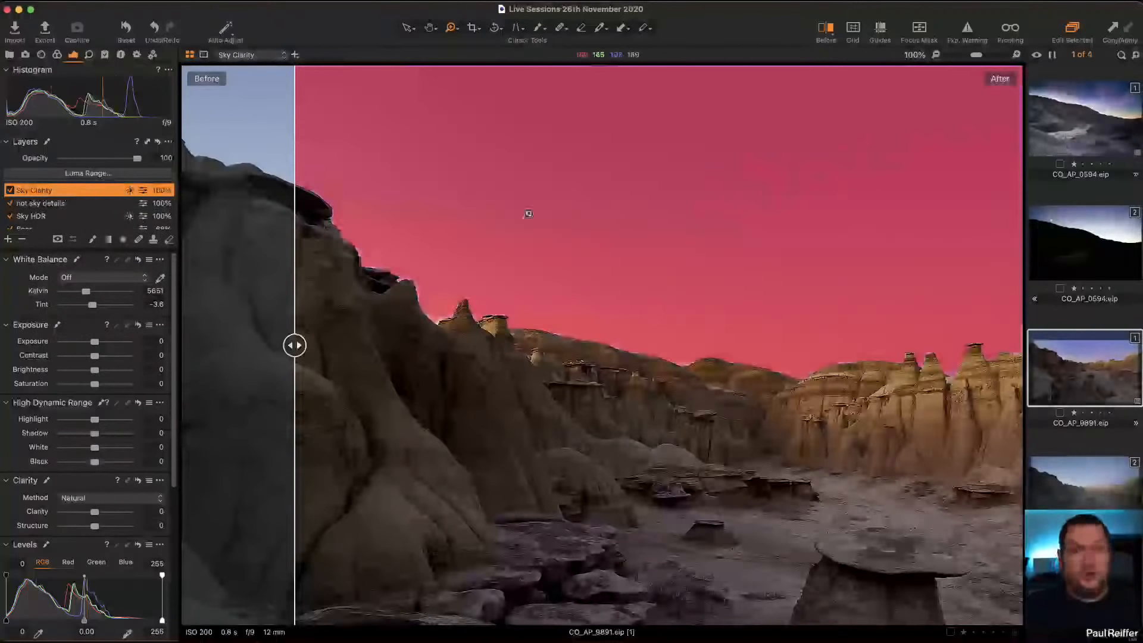
pyautogui.moveTo(295, 346); pyautogui.dragTo(118, 344)
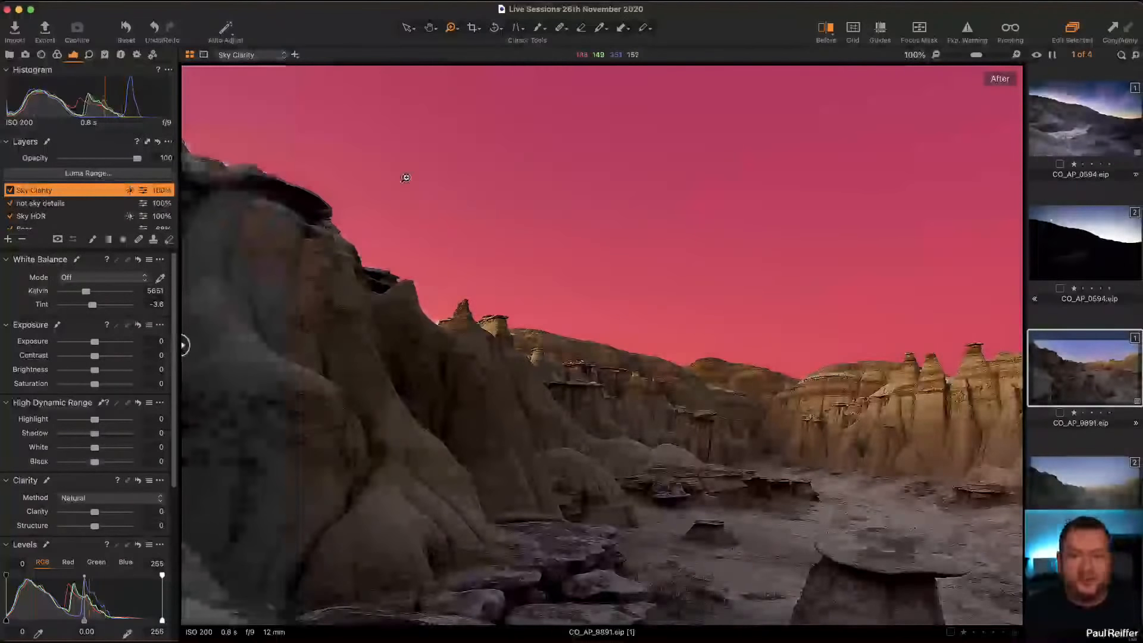
pyautogui.press('m')
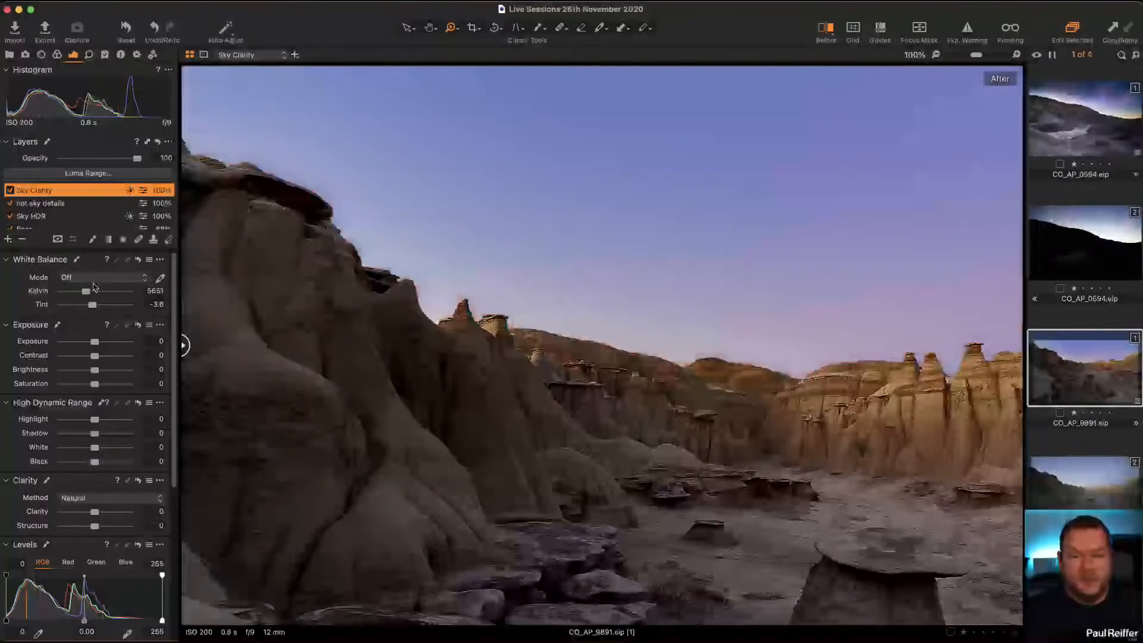
# Step: Set Clarity and Structure to -100 on the Sky Clarity layer, and reset both clarity settings on the Sky HDR layer
pyautogui.moveTo(94, 512); pyautogui.dragTo(12, 525)
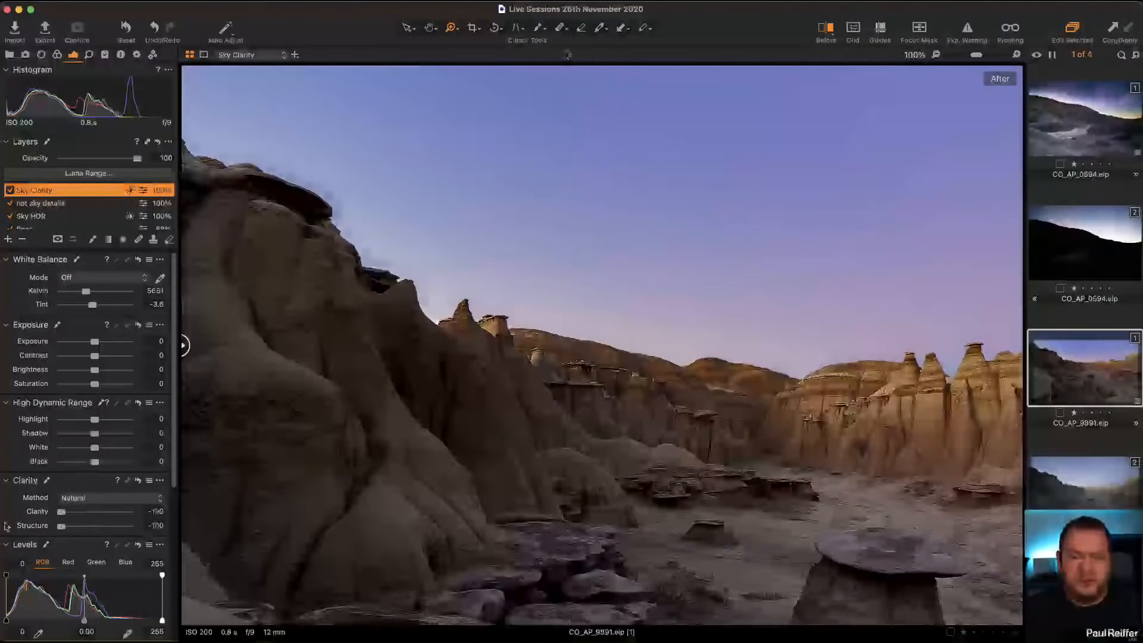
pyautogui.click(48, 218)
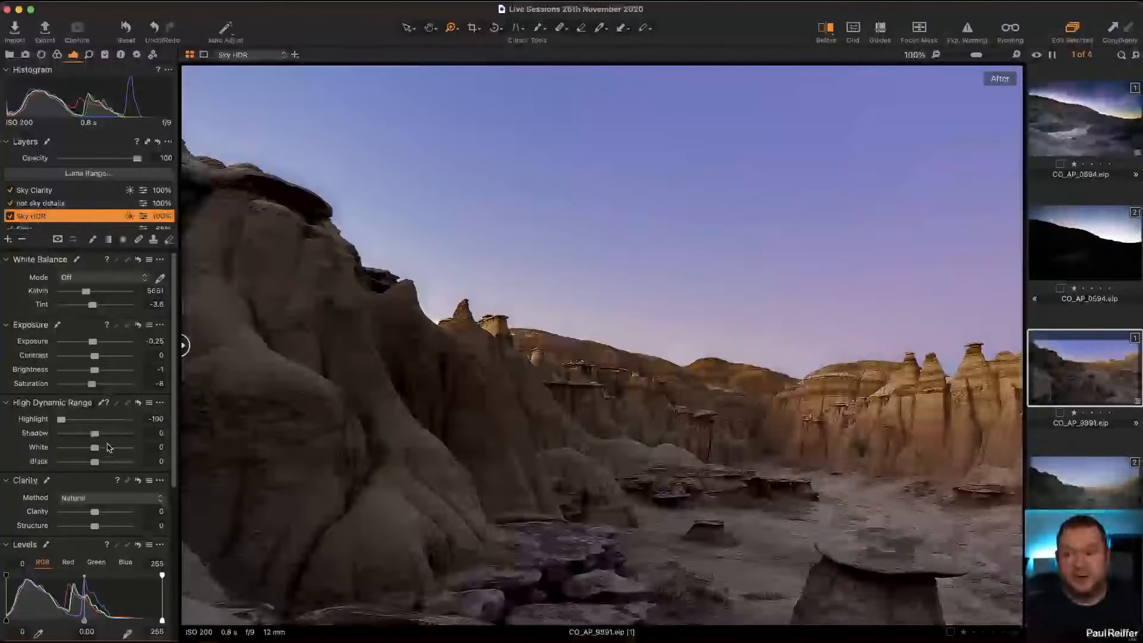
# Step: Erase the Sky Clarity layer's mask along the dark overhanging rock, the ridge and the distant hill's edge
pyautogui.click(50, 192)
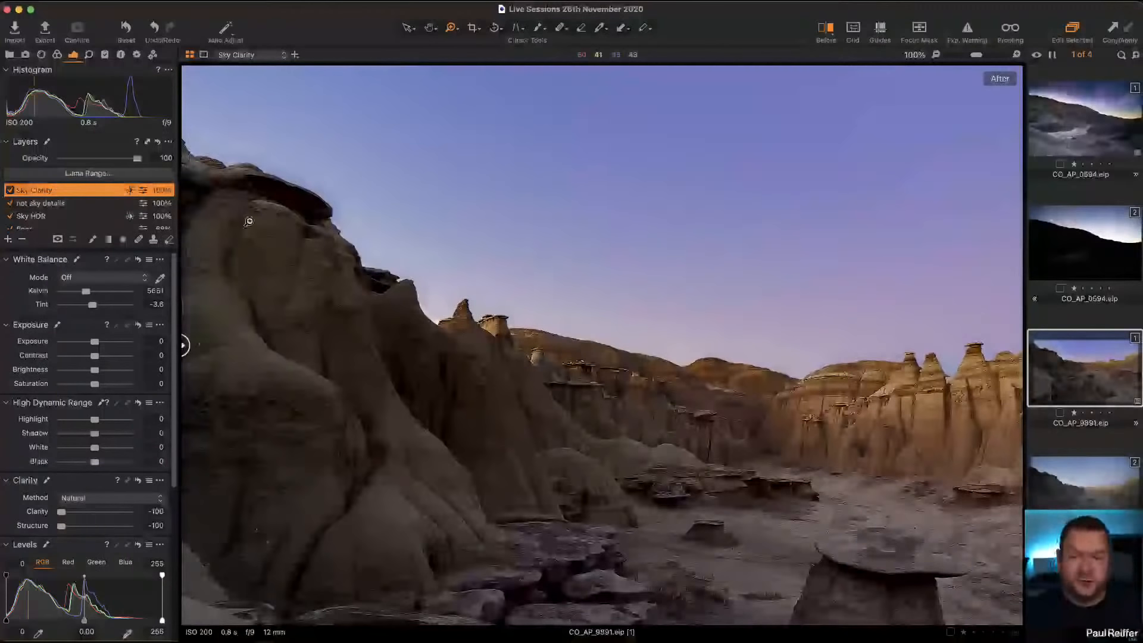
pyautogui.press('e')
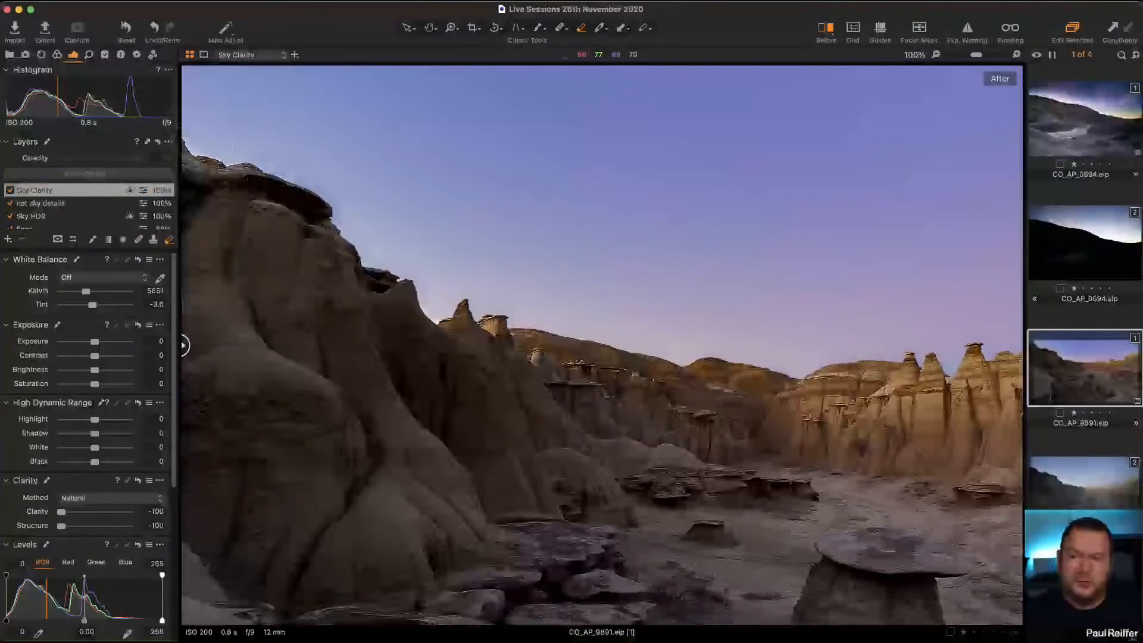
pyautogui.moveTo(327, 211); pyautogui.dragTo(282, 178)
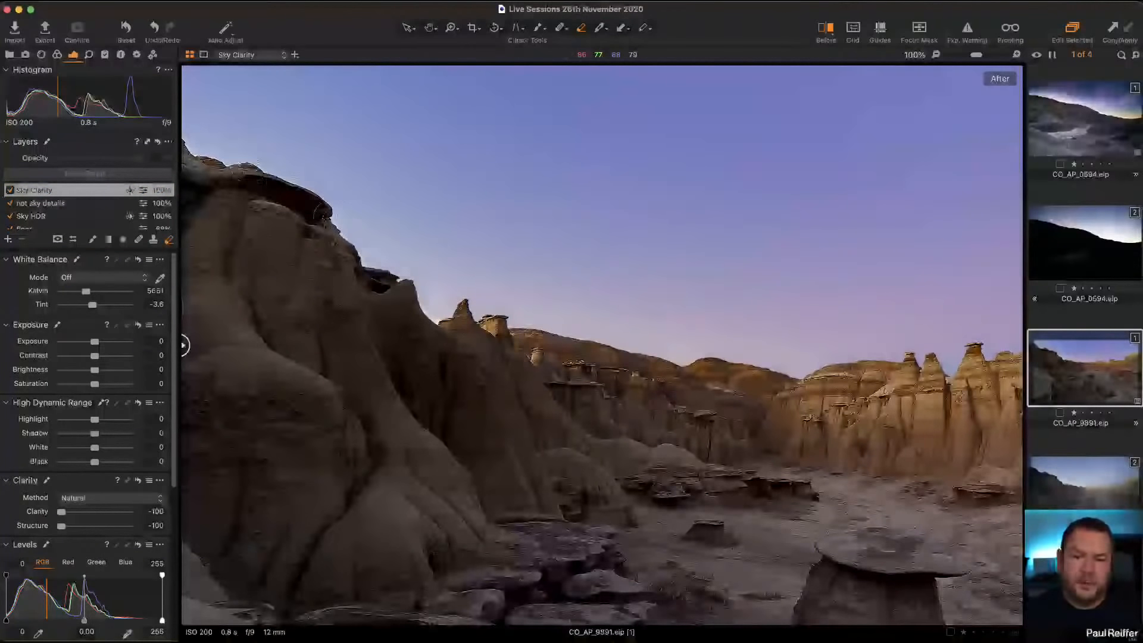
pyautogui.moveTo(397, 312); pyautogui.dragTo(418, 321)
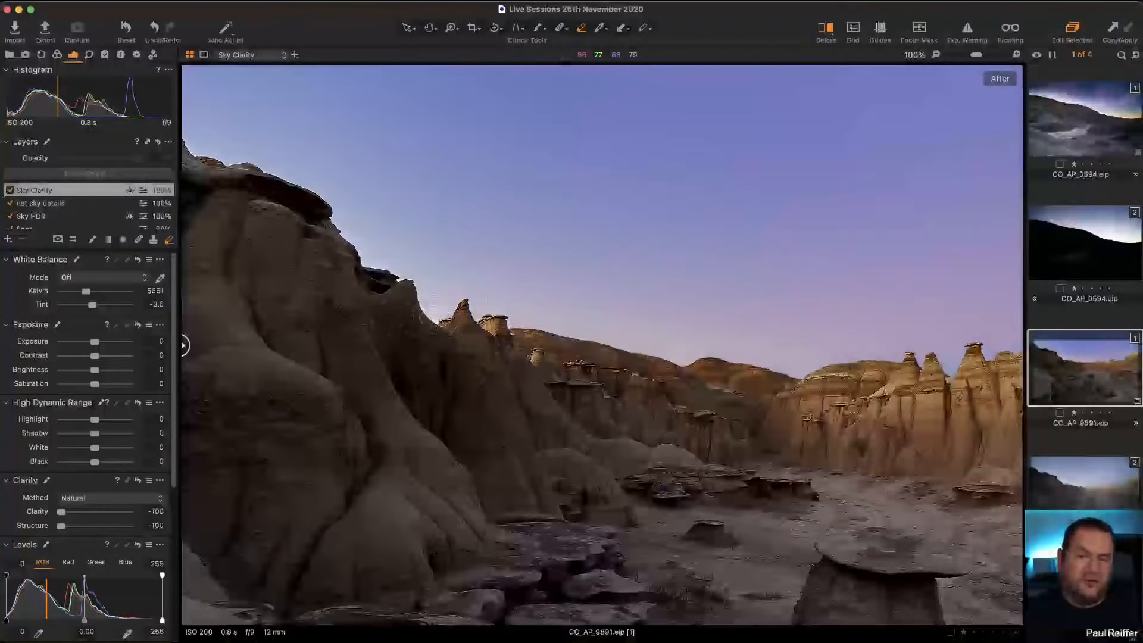
pyautogui.moveTo(602, 347); pyautogui.dragTo(638, 359)
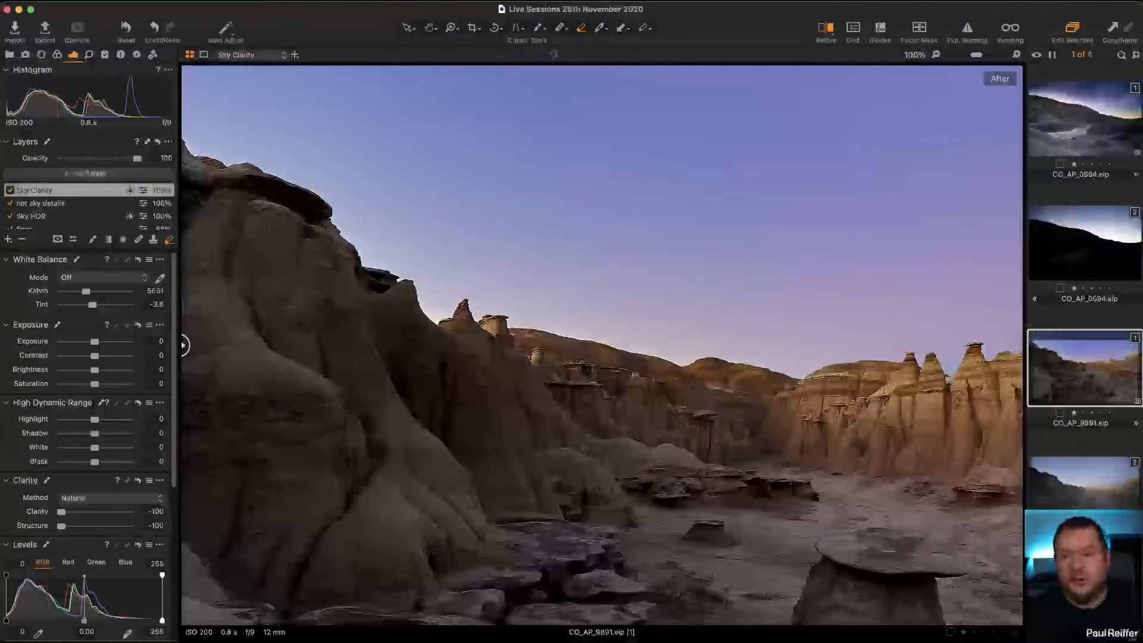
pyautogui.moveTo(184, 141)
pyautogui.mouseDown()
pyautogui.moveTo(231, 145)
pyautogui.moveTo(164, 146)
pyautogui.mouseUp()
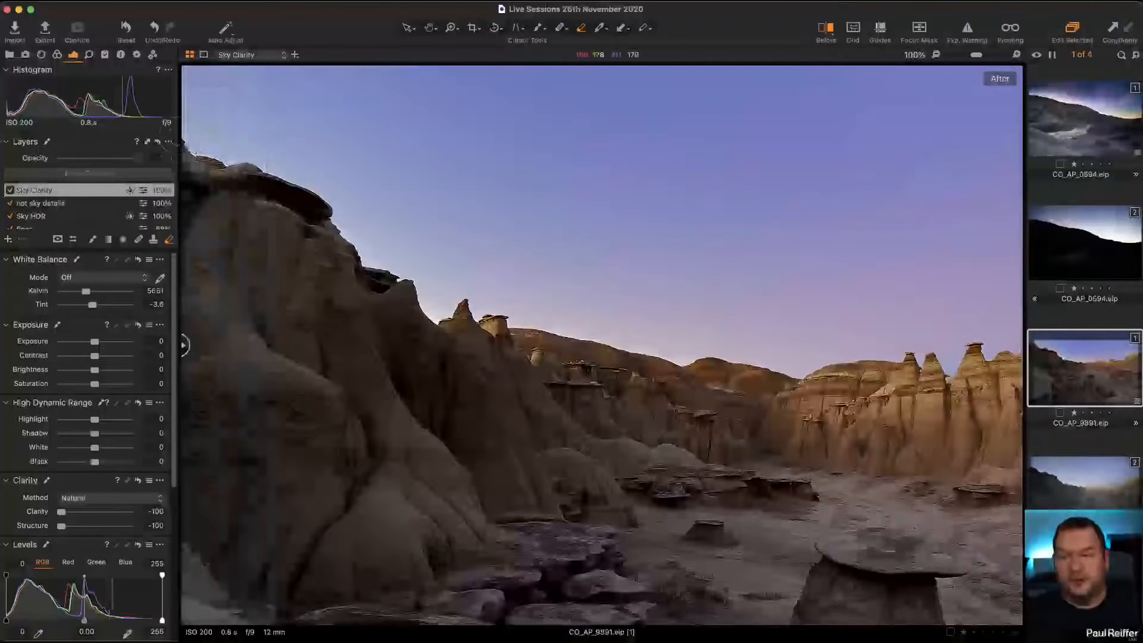
# Step: Lower the Sky HDR layer's exposure to -0.5
pyautogui.click(36, 216)
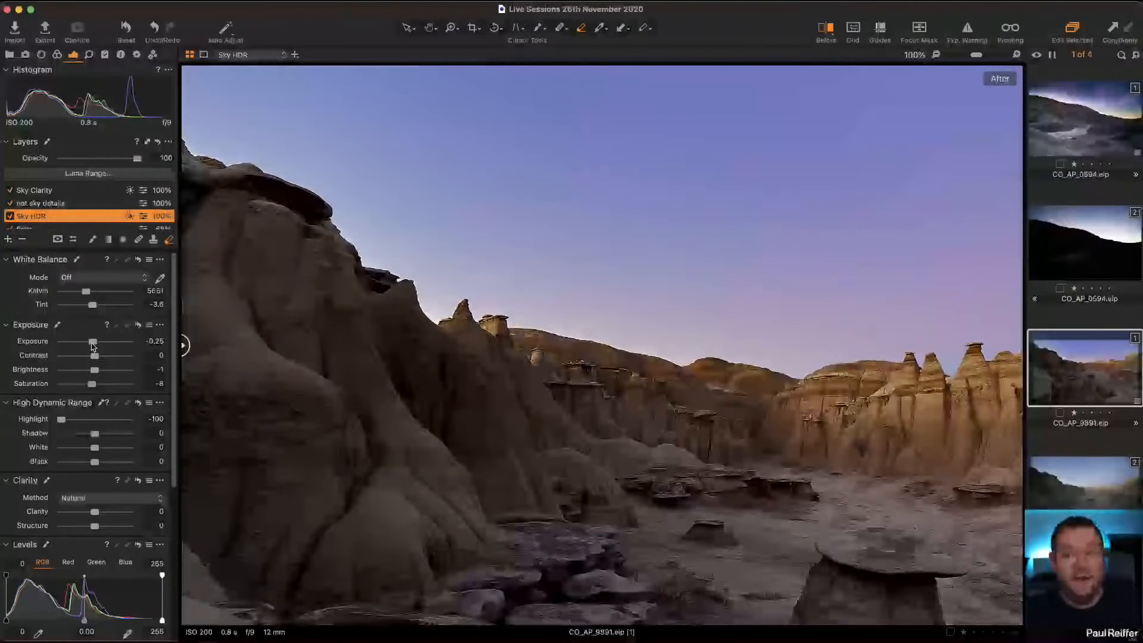
pyautogui.moveTo(93, 346); pyautogui.dragTo(91, 346)
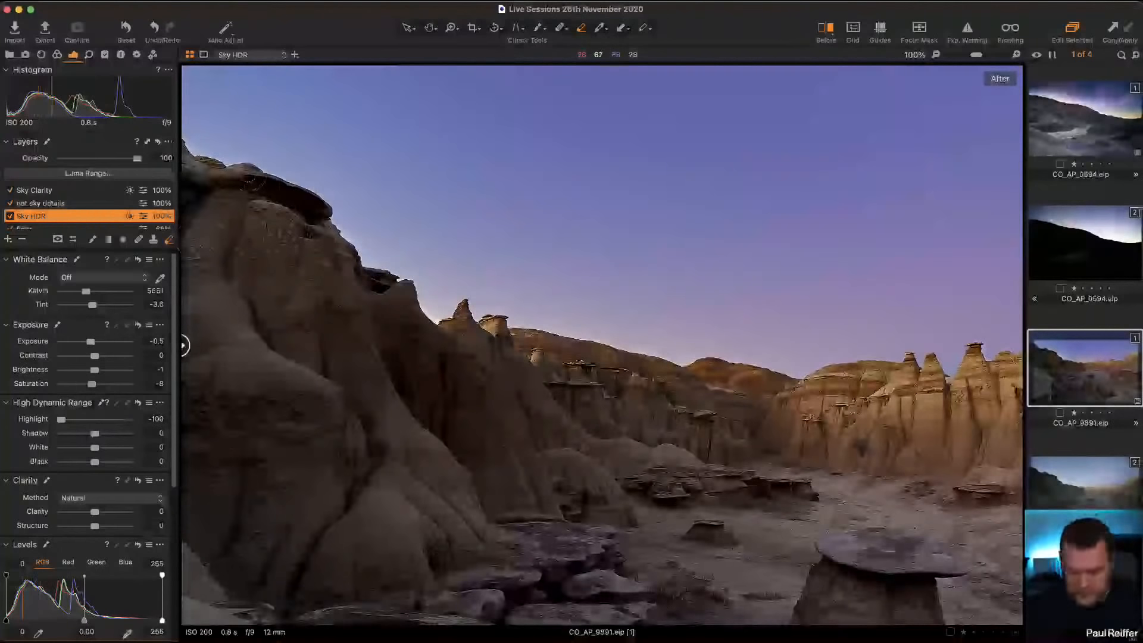
# Step: Examine the dark ridge's skyline up close with the Sky HDR layer's mask displayed
pyautogui.press('z')
pyautogui.moveTo(361, 250); pyautogui.dragTo(137, 120)
pyautogui.moveTo(372, 179); pyautogui.dragTo(650, 421)
pyautogui.moveTo(459, 418); pyautogui.dragTo(813, 554)
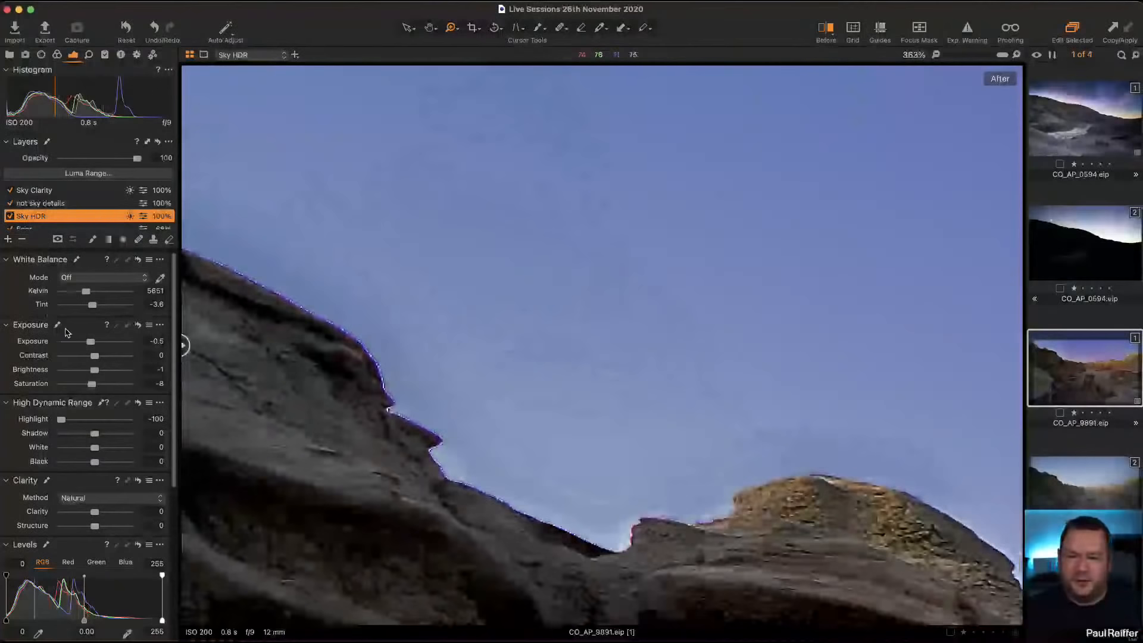
pyautogui.press('m')
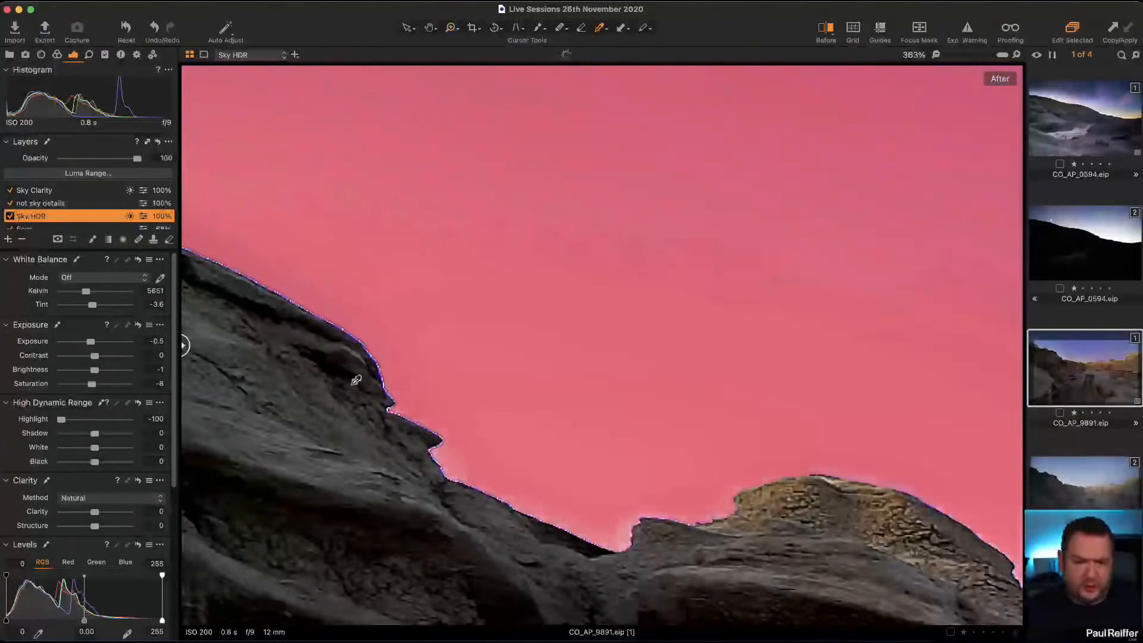
# Step: Paint the Sky HDR layer's mask tightly along the dark ridge's skyline using a size 1 brush with hardness 0
pyautogui.moveTo(664, 545); pyautogui.dragTo(377, 375)
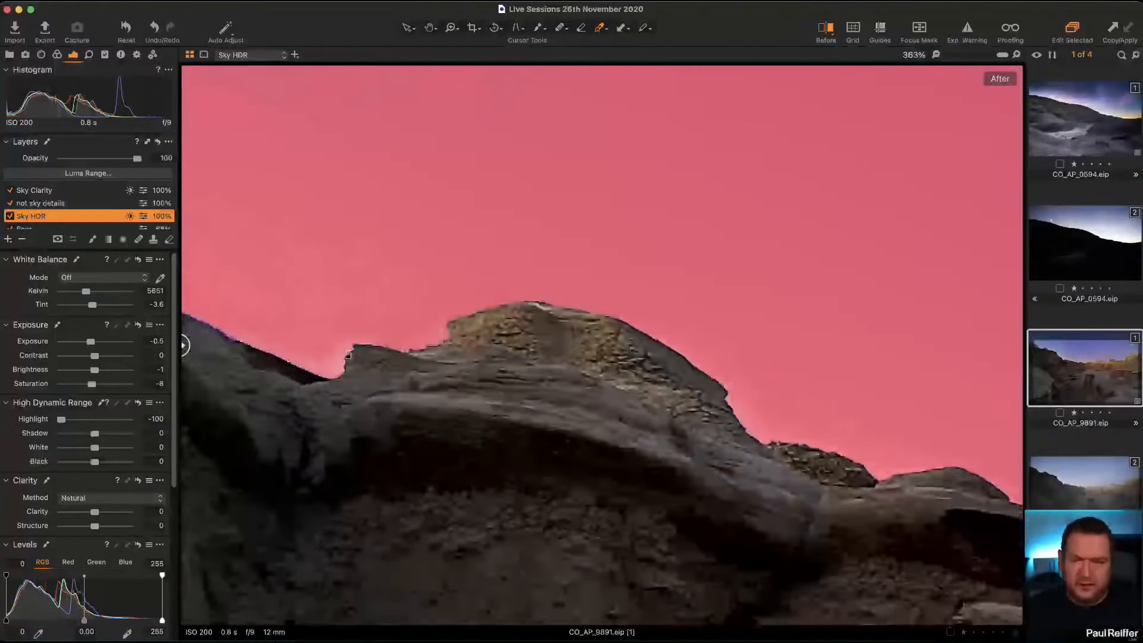
pyautogui.press('b')
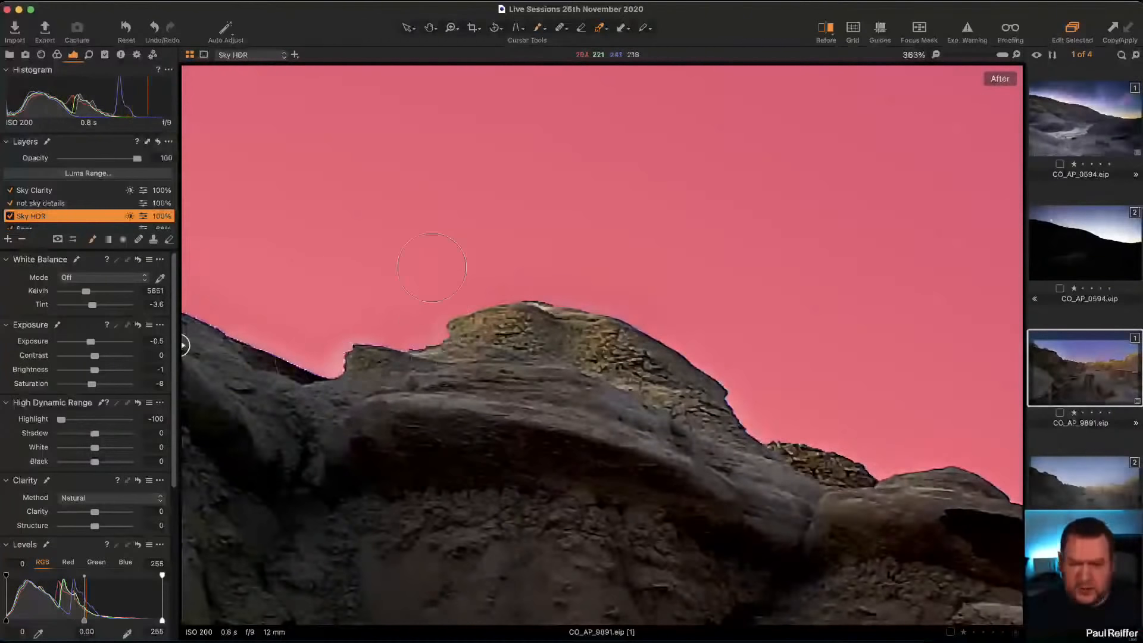
pyautogui.rightClick(348, 348)
pyautogui.moveTo(430, 267); pyautogui.dragTo(411, 267)
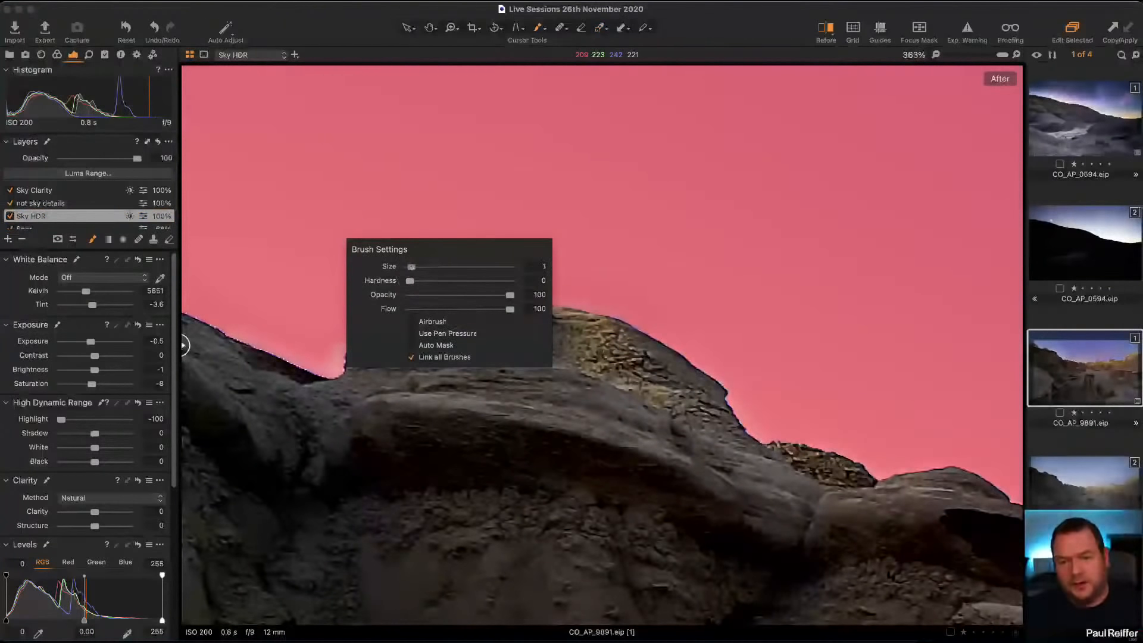
pyautogui.moveTo(330, 361); pyautogui.dragTo(332, 370)
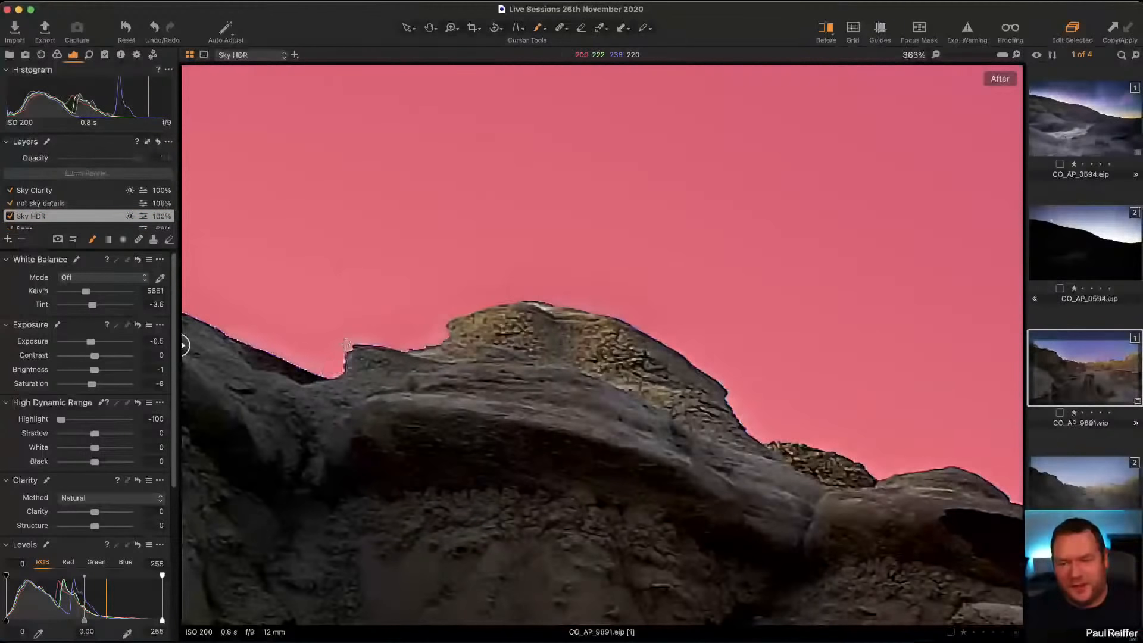
pyautogui.moveTo(411, 338)
pyautogui.mouseDown()
pyautogui.moveTo(475, 300)
pyautogui.moveTo(578, 296)
pyautogui.moveTo(733, 388)
pyautogui.moveTo(756, 431)
pyautogui.mouseUp()
pyautogui.moveTo(697, 357); pyautogui.dragTo(984, 456)
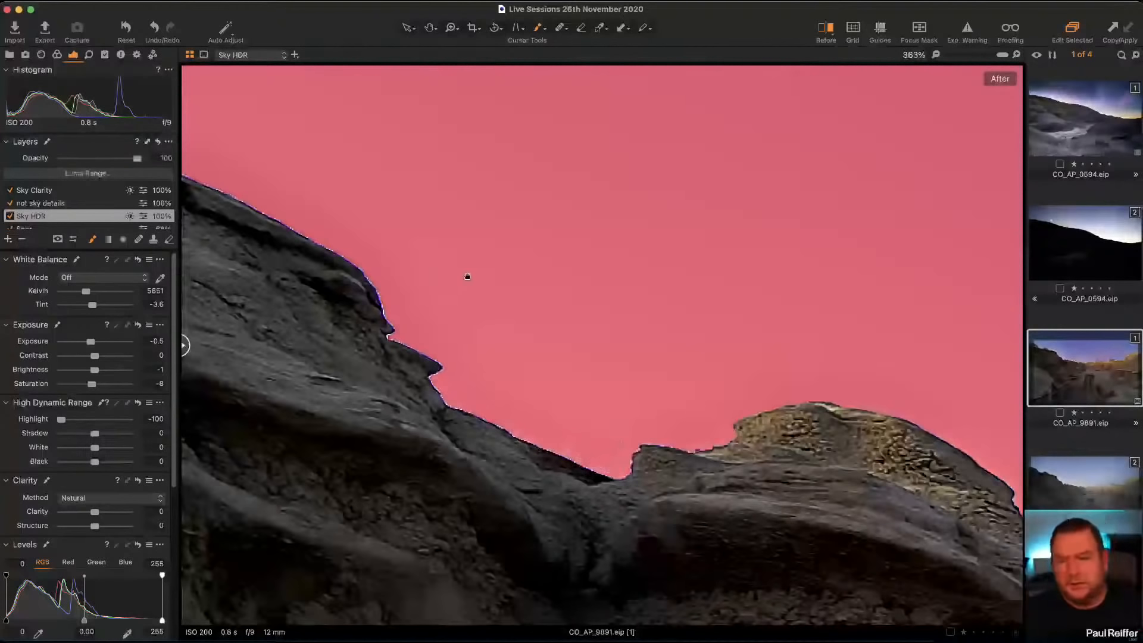
pyautogui.moveTo(468, 273); pyautogui.dragTo(561, 342)
pyautogui.press('m')
pyautogui.press('z')
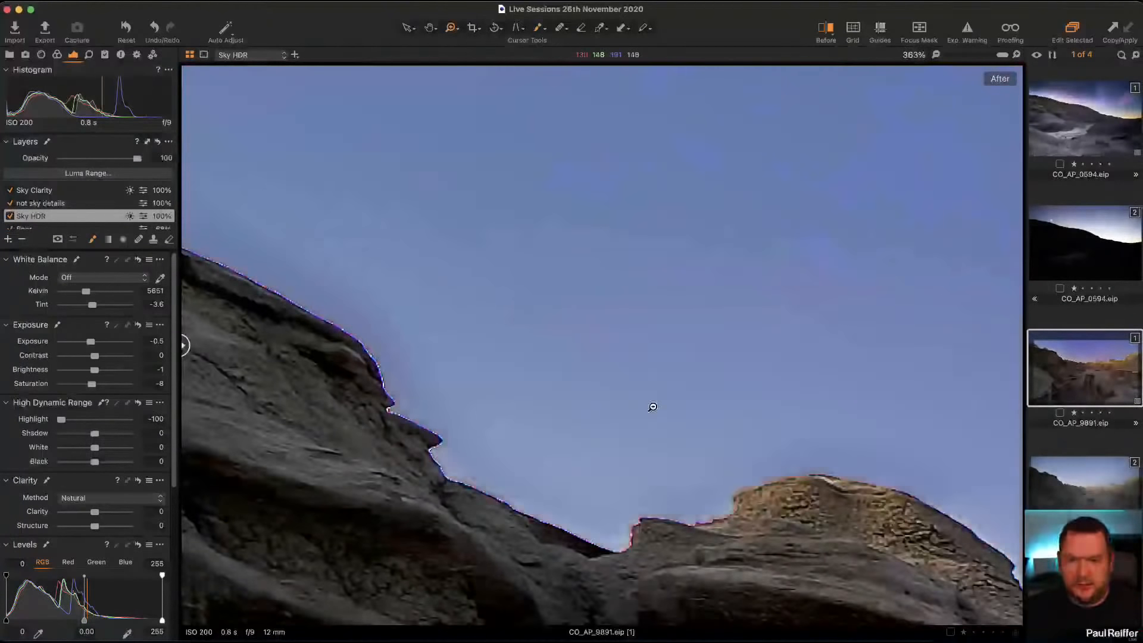
pyautogui.doubleClick(653, 405)
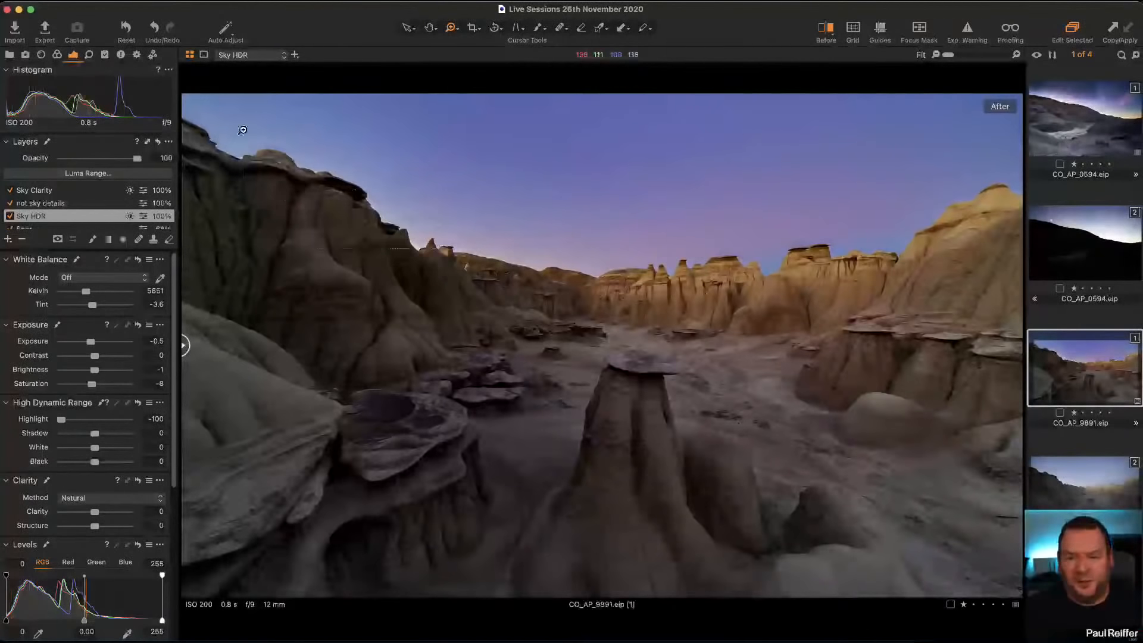
# Step: Erase the Sky Clarity layer's mask along the dark ridge's upper skyline, from the rounded tan rock to the image's edge
pyautogui.click(245, 148)
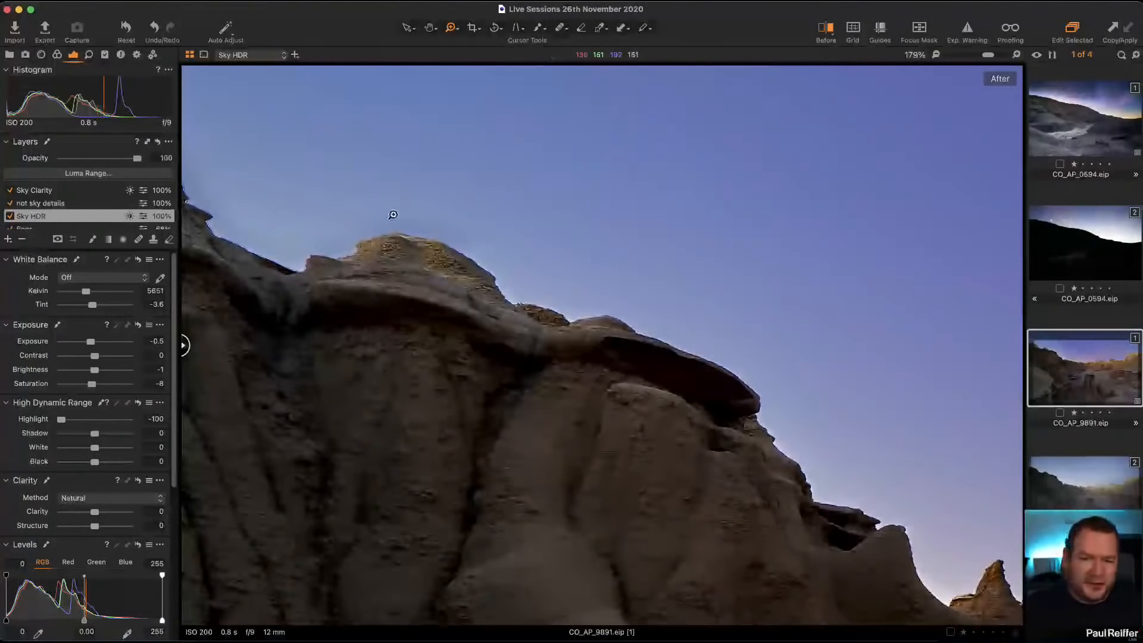
pyautogui.click(10, 190)
pyautogui.click(42, 192)
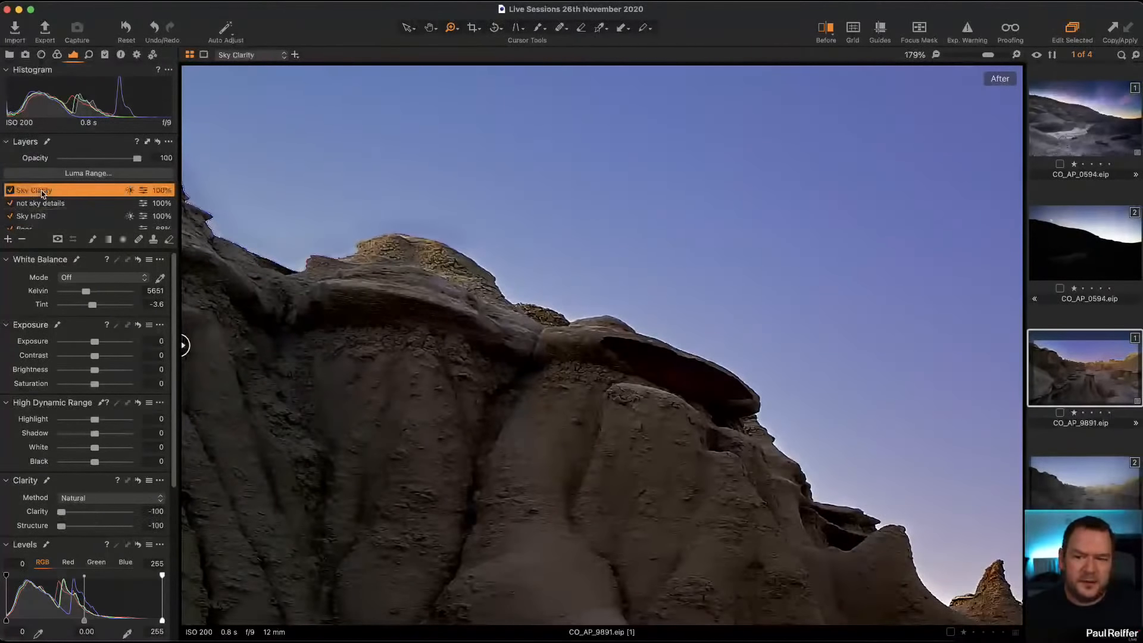
pyautogui.press('m')
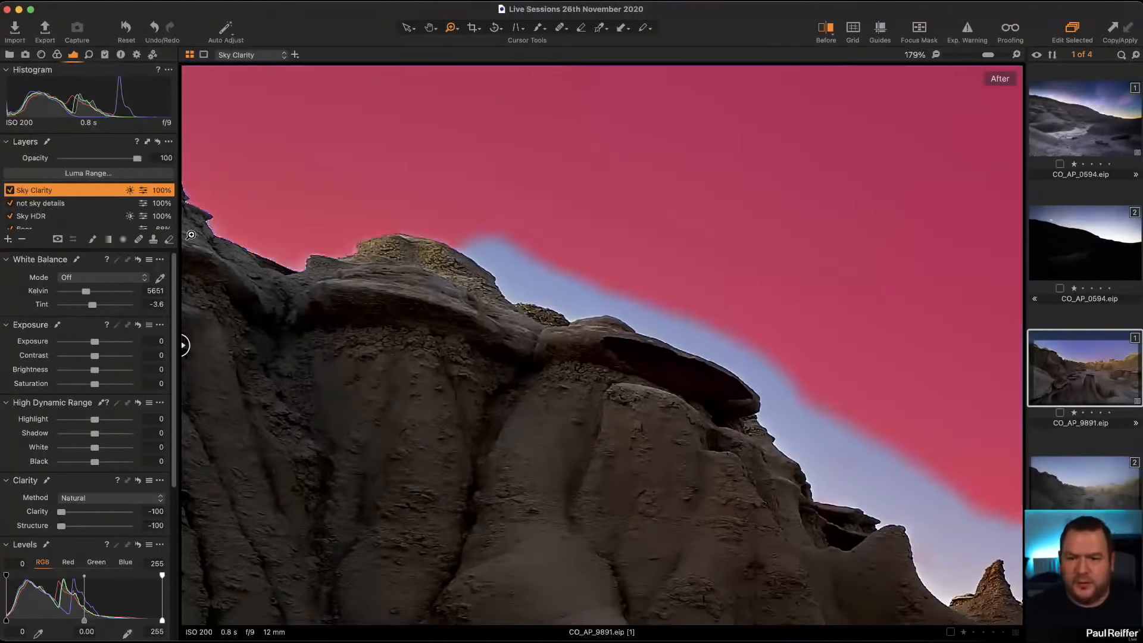
pyautogui.moveTo(547, 347); pyautogui.dragTo(646, 380)
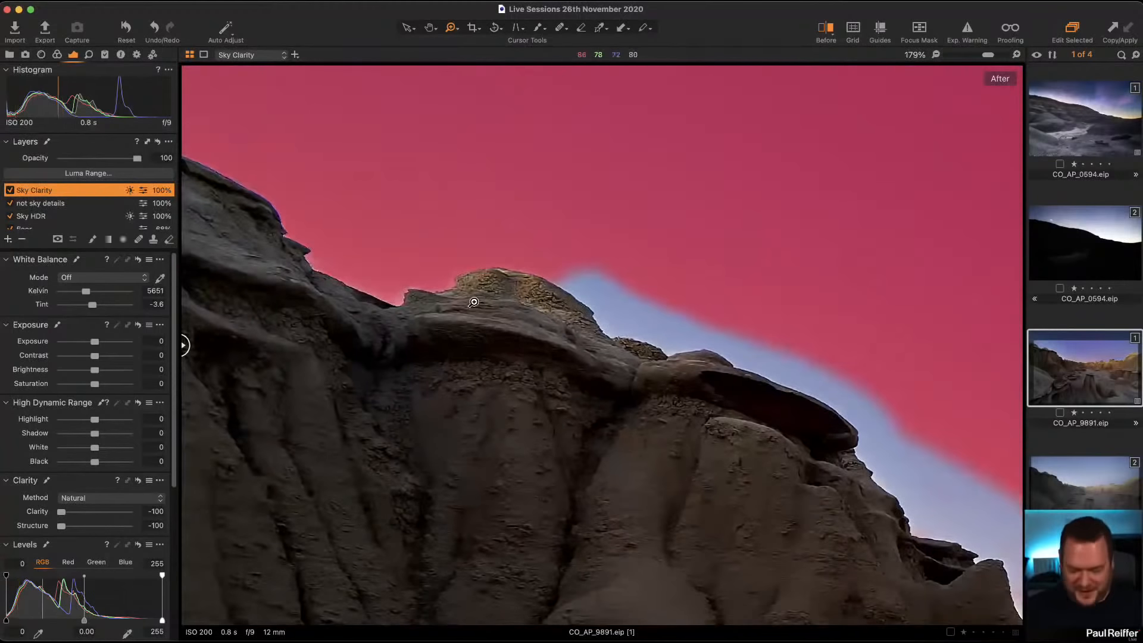
pyautogui.press('e')
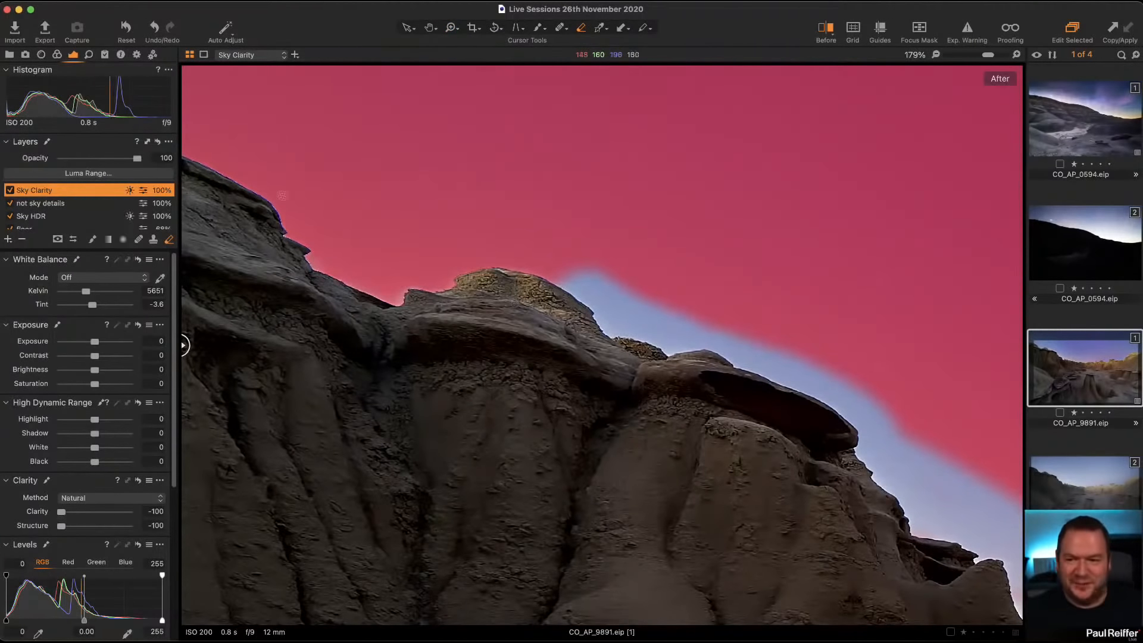
pyautogui.moveTo(551, 292)
pyautogui.mouseDown()
pyautogui.moveTo(405, 256)
pyautogui.moveTo(566, 273)
pyautogui.moveTo(533, 251)
pyautogui.moveTo(317, 262)
pyautogui.moveTo(431, 281)
pyautogui.moveTo(374, 291)
pyautogui.moveTo(345, 271)
pyautogui.moveTo(358, 249)
pyautogui.moveTo(421, 280)
pyautogui.moveTo(322, 238)
pyautogui.moveTo(236, 183)
pyautogui.moveTo(207, 185)
pyautogui.moveTo(155, 143)
pyautogui.moveTo(266, 181)
pyautogui.moveTo(340, 235)
pyautogui.moveTo(273, 212)
pyautogui.moveTo(344, 252)
pyautogui.mouseUp()
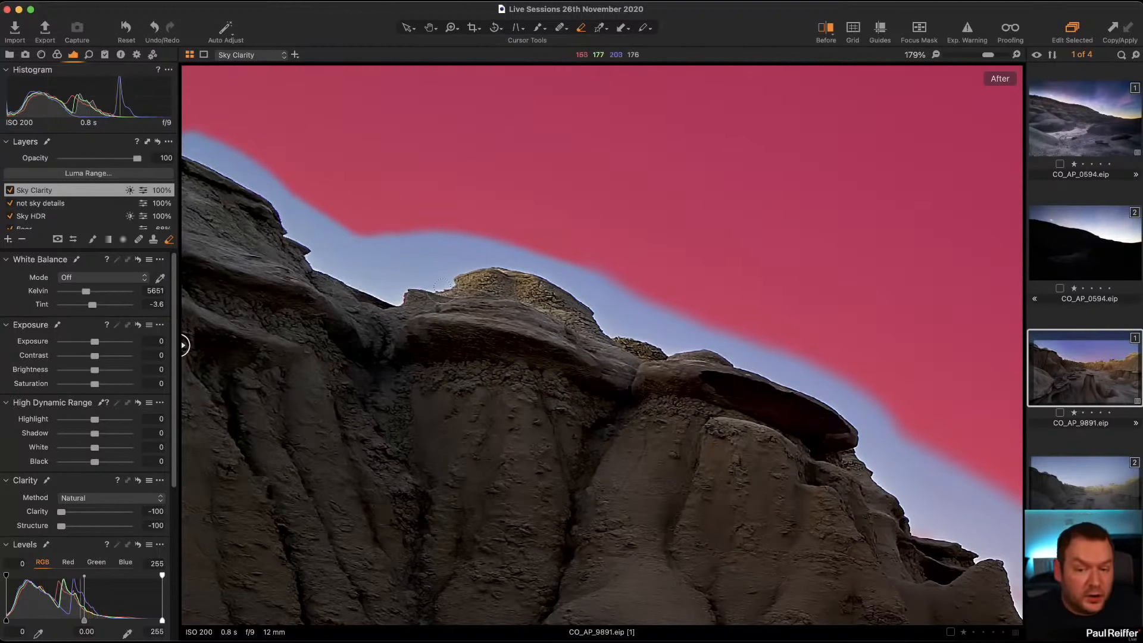
pyautogui.press('m')
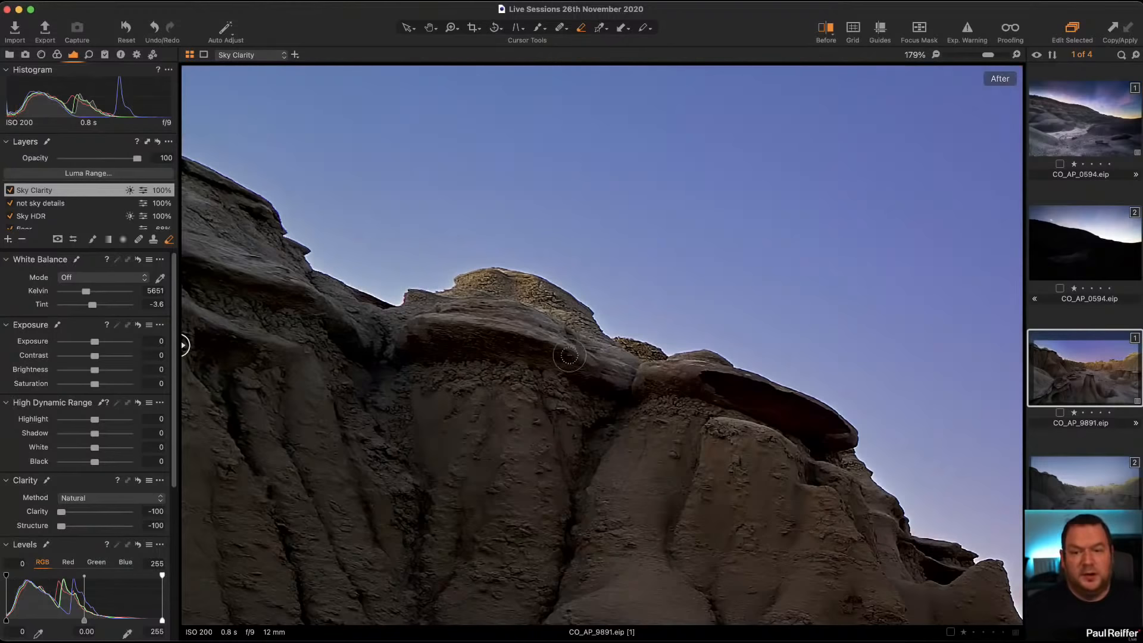
# Step: Erase the Sky Clarity layer's mask along the distant sunlit buttes and the golden hill's edge
pyautogui.press('z')
pyautogui.keyDown('alt'); pyautogui.click(689, 319); pyautogui.keyUp('alt')
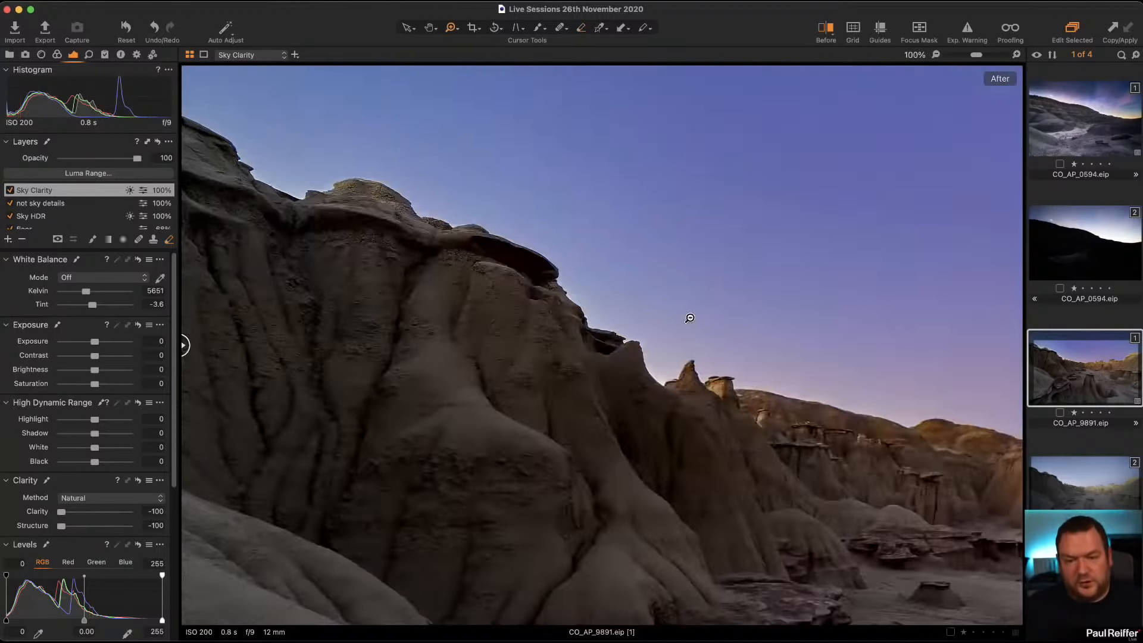
pyautogui.keyDown('alt'); pyautogui.click(688, 319); pyautogui.keyUp('alt')
pyautogui.keyDown('alt'); pyautogui.click(687, 319); pyautogui.keyUp('alt')
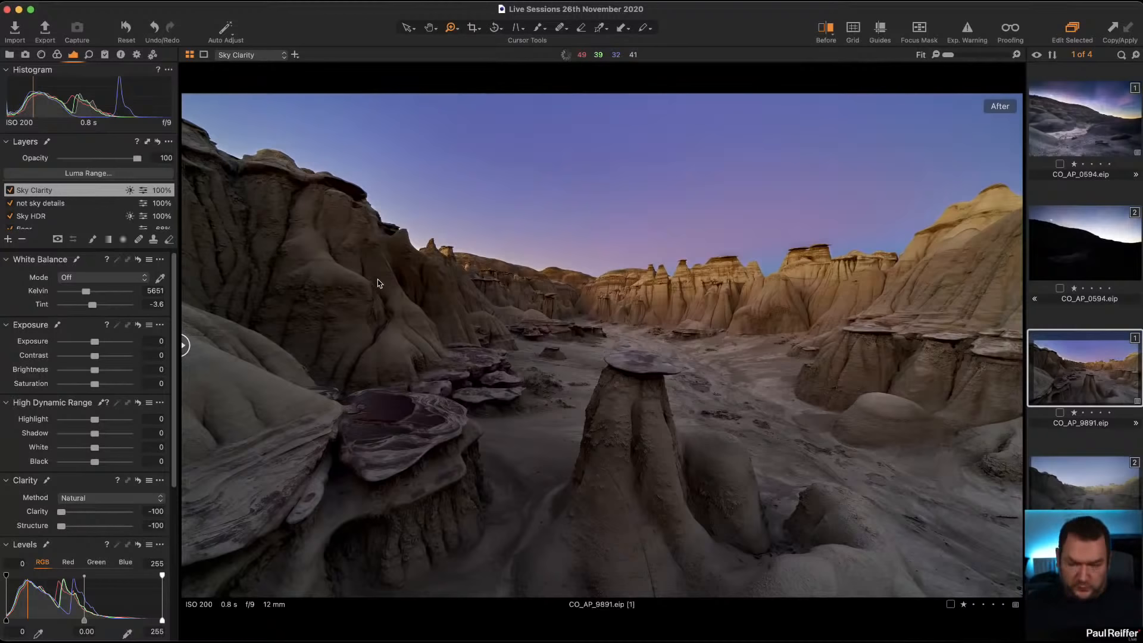
pyautogui.press('m')
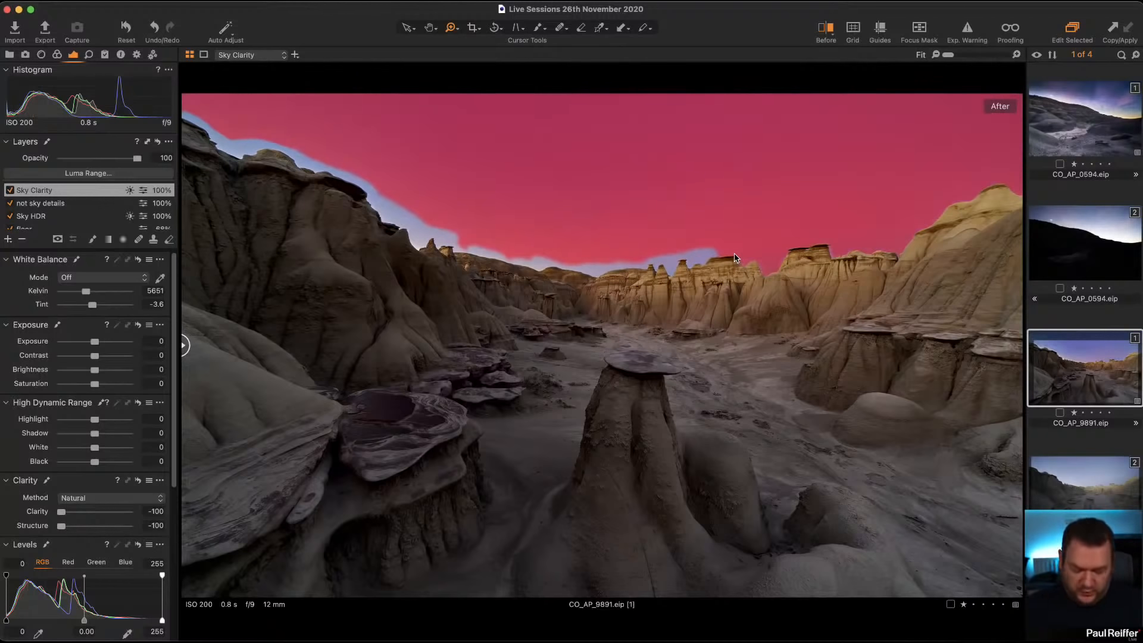
pyautogui.press('e')
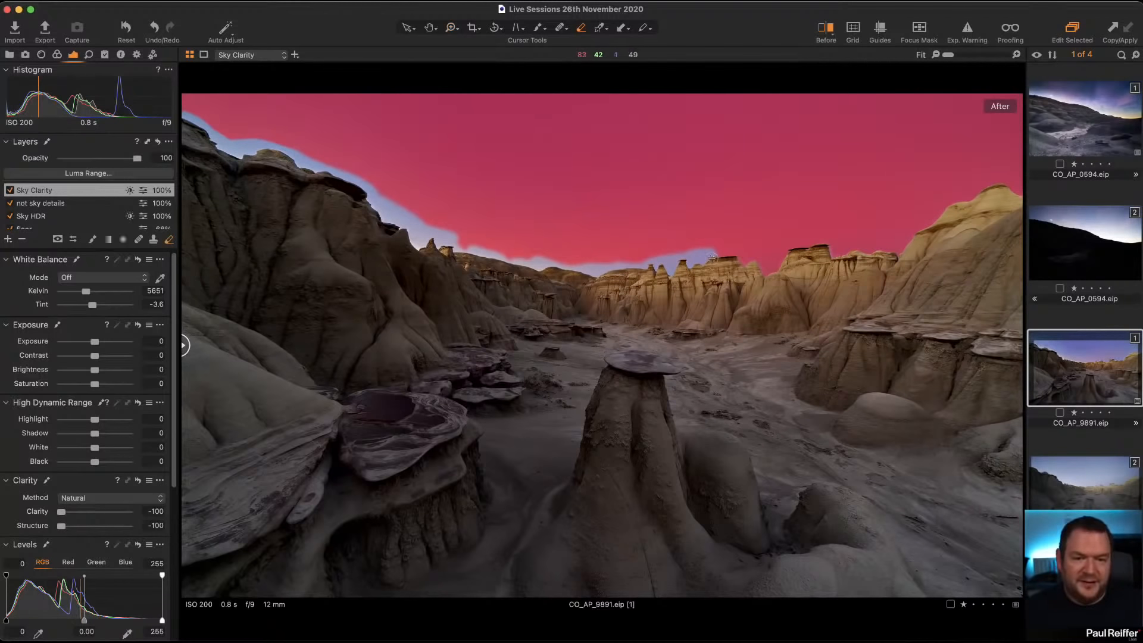
pyautogui.moveTo(712, 257)
pyautogui.mouseDown()
pyautogui.moveTo(749, 263)
pyautogui.moveTo(706, 250)
pyautogui.moveTo(748, 256)
pyautogui.moveTo(759, 260)
pyautogui.moveTo(739, 263)
pyautogui.moveTo(770, 271)
pyautogui.moveTo(793, 245)
pyautogui.moveTo(784, 252)
pyautogui.moveTo(816, 243)
pyautogui.moveTo(802, 245)
pyautogui.moveTo(904, 251)
pyautogui.moveTo(954, 205)
pyautogui.moveTo(975, 208)
pyautogui.moveTo(995, 185)
pyautogui.moveTo(1034, 200)
pyautogui.mouseUp()
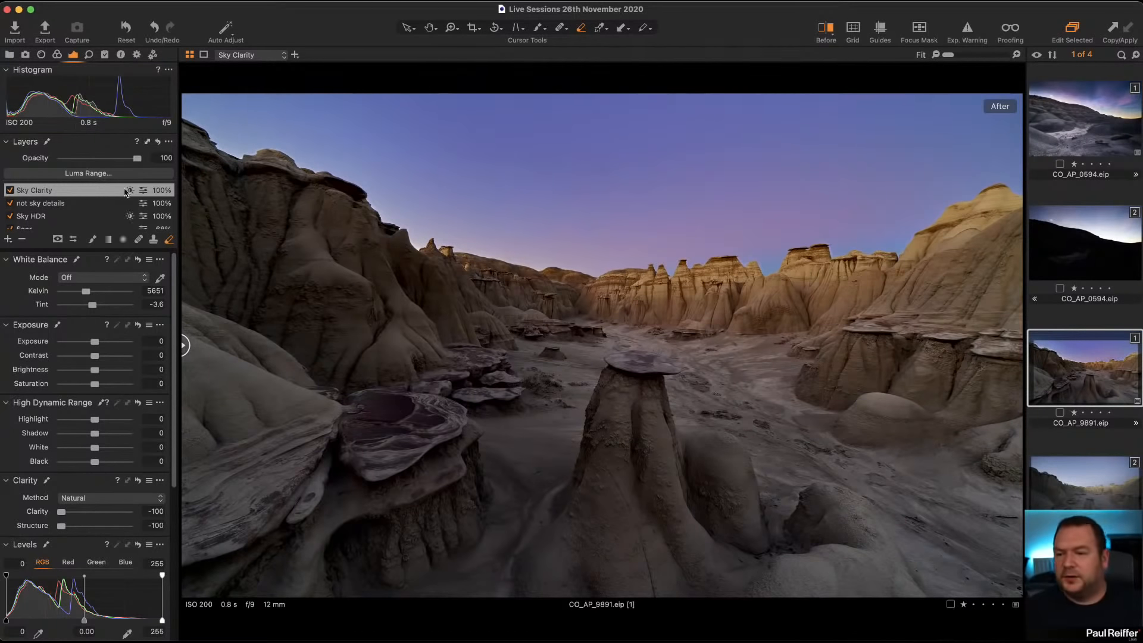
pyautogui.scroll(4, 554, 199)
pyautogui.scroll(-5, 601, 190)
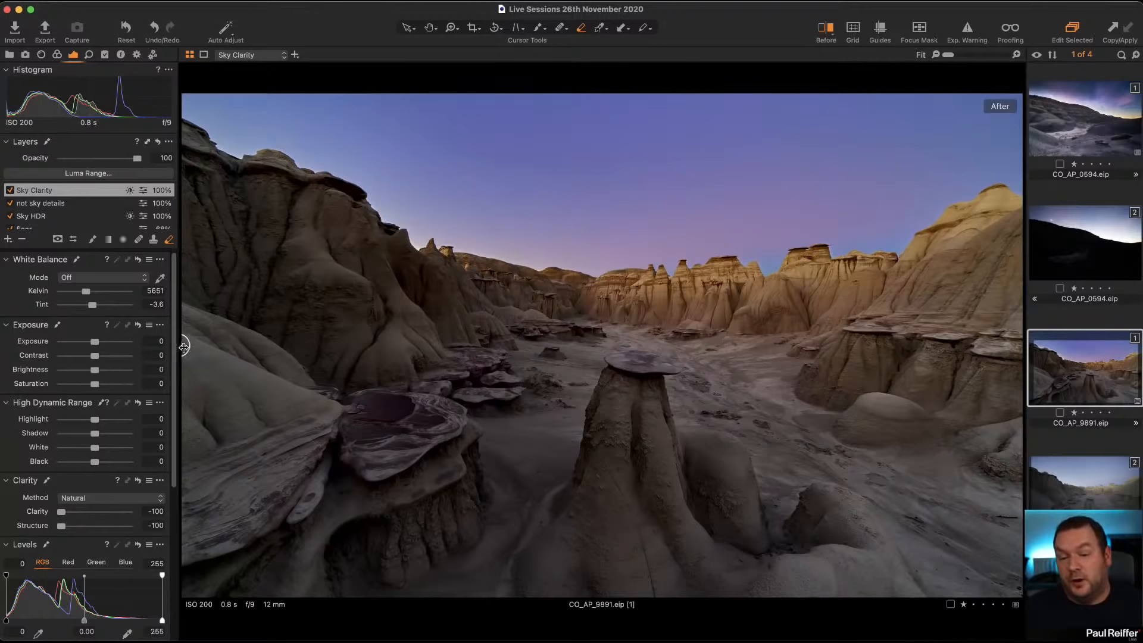
pyautogui.moveTo(183, 345)
pyautogui.mouseDown()
pyautogui.moveTo(870, 344)
pyautogui.moveTo(166, 360)
pyautogui.mouseUp()
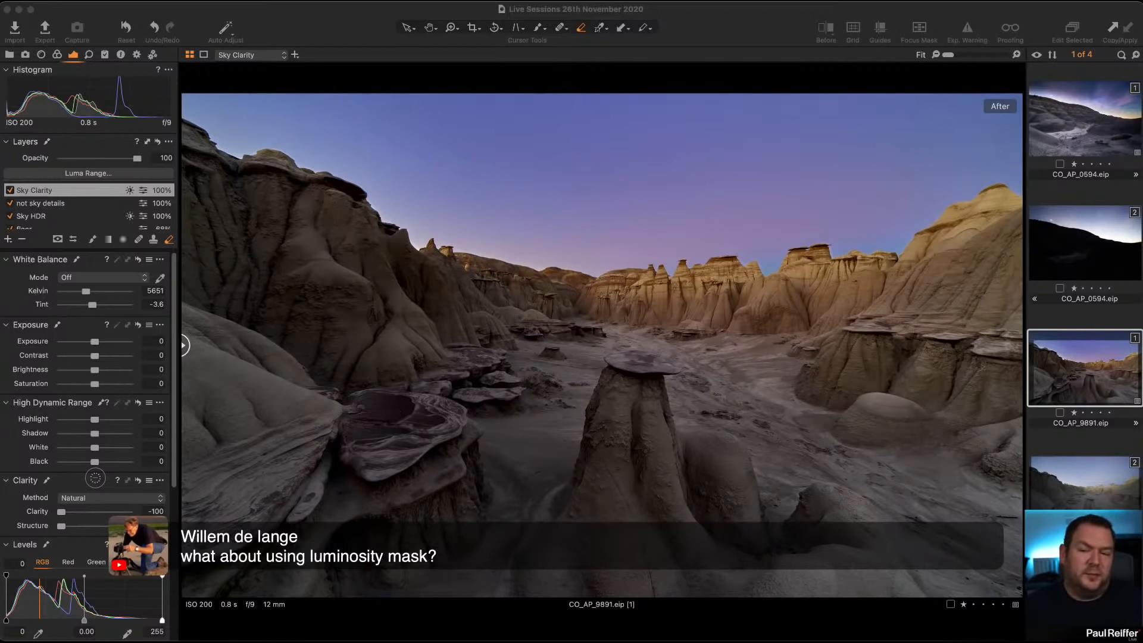
# Step: Examine the Sky HDR layer's mask and Luma Range settings, and compare its mask with the Sky Clarity layer's mask
pyautogui.click(31, 218)
pyautogui.press('m')
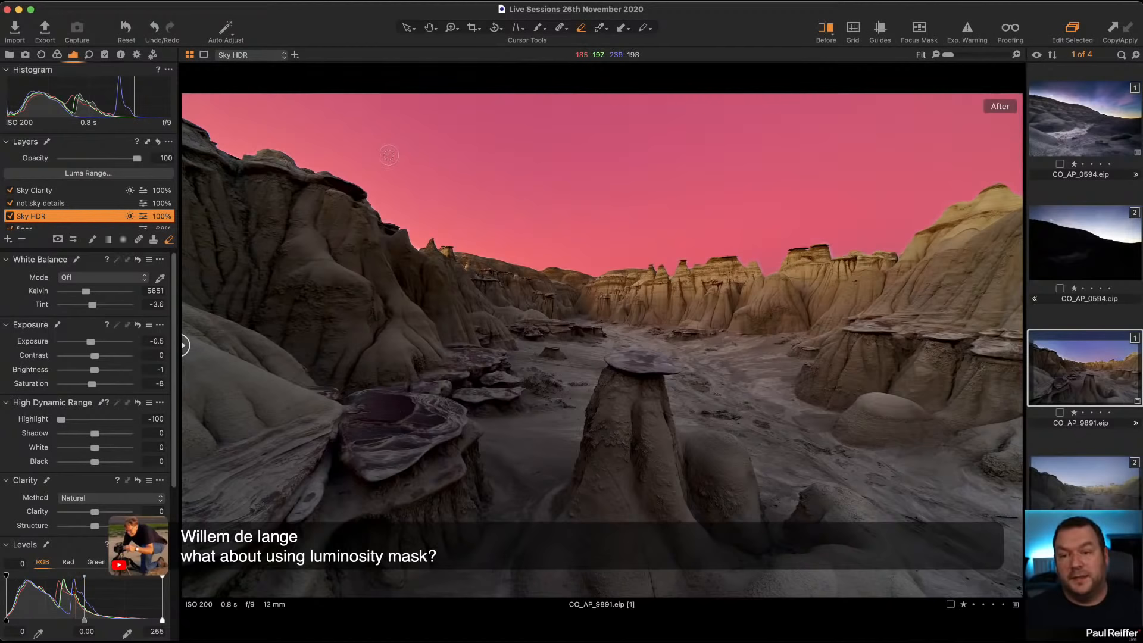
pyautogui.click(110, 174)
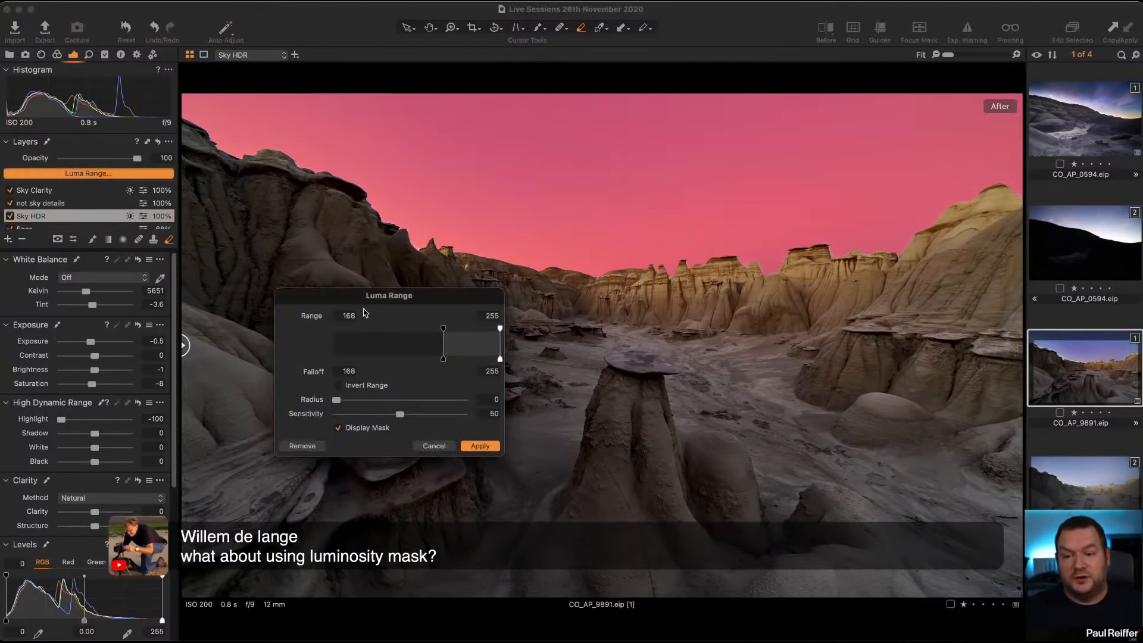
pyautogui.click(446, 446)
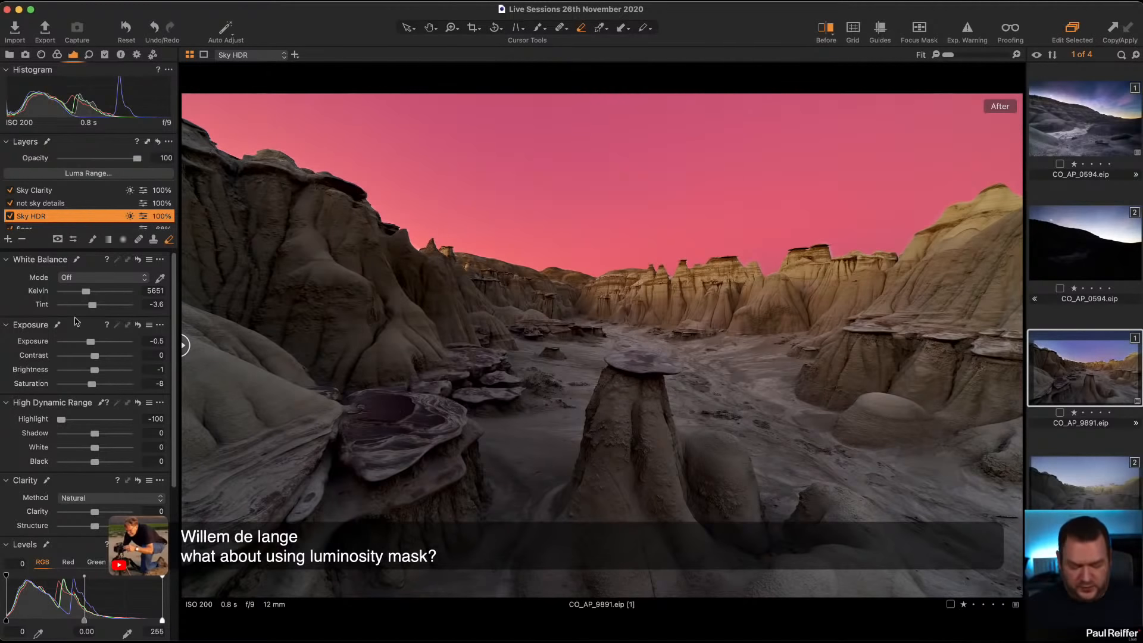
pyautogui.click(50, 194)
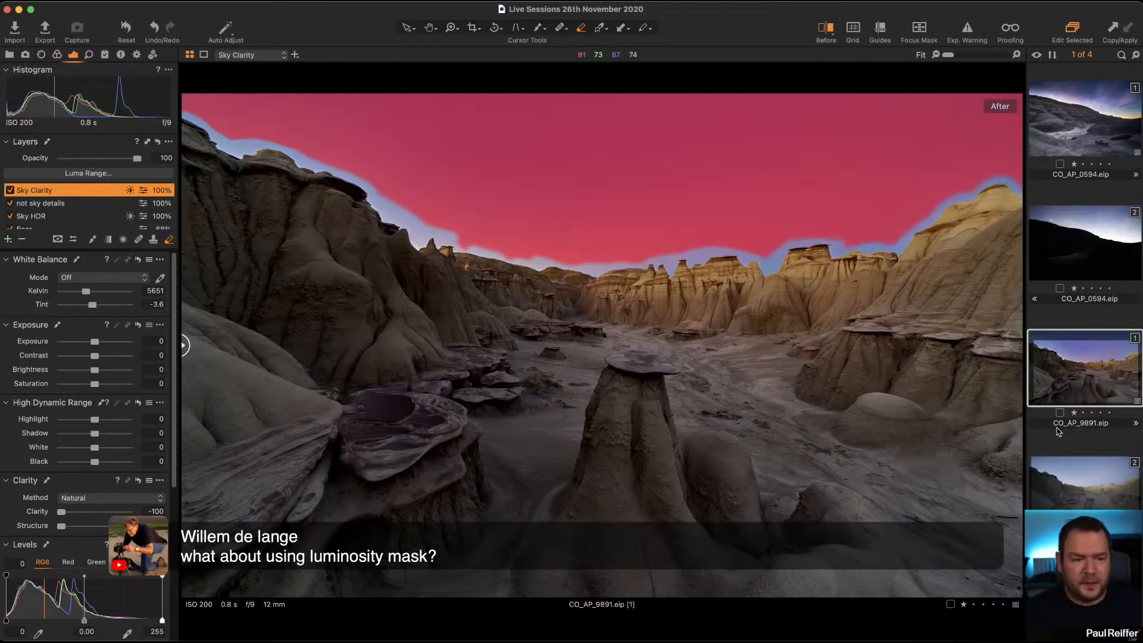
# Step: Compare the before and after versions of the edited CO_AP_0594 image across the hillside and sky
pyautogui.click(1087, 113)
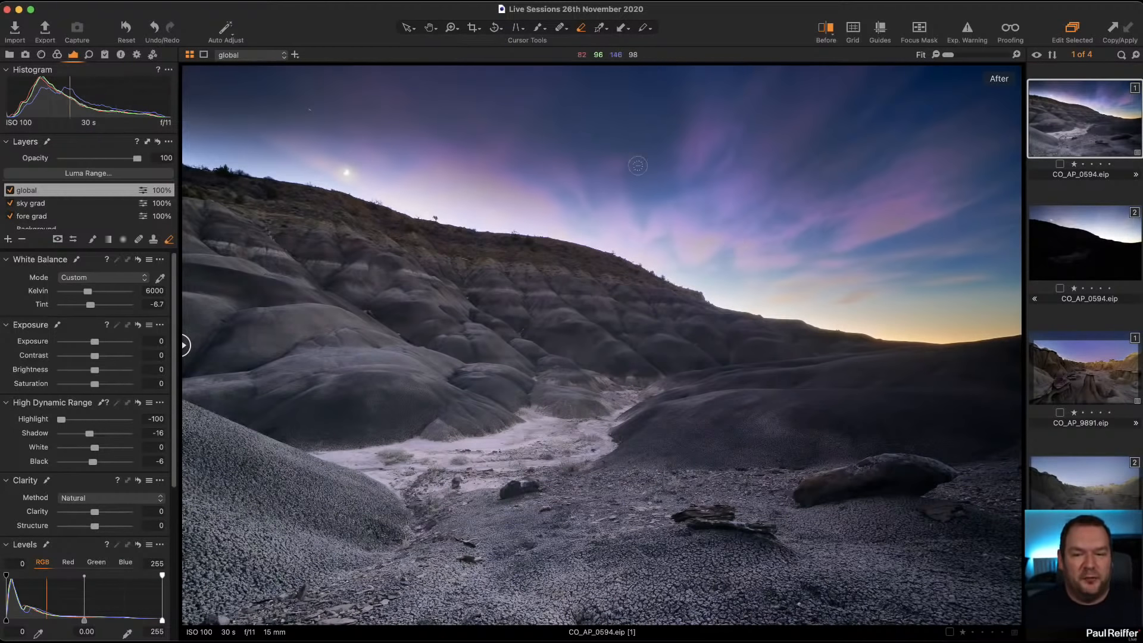
pyautogui.moveTo(187, 340); pyautogui.dragTo(876, 389)
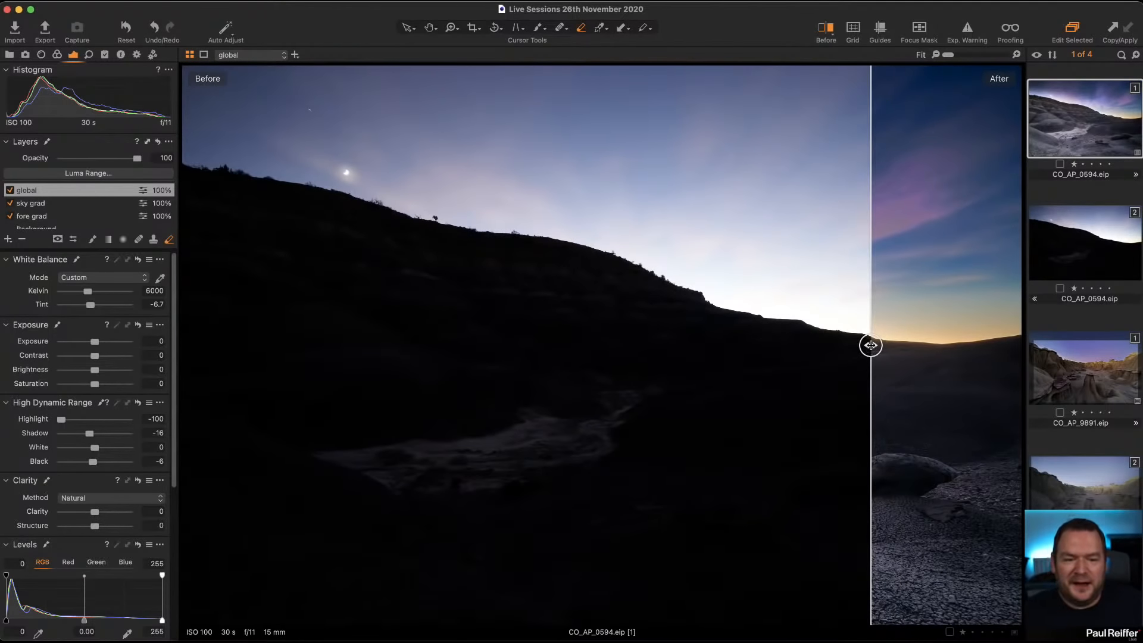
pyautogui.moveTo(872, 345); pyautogui.dragTo(175, 385)
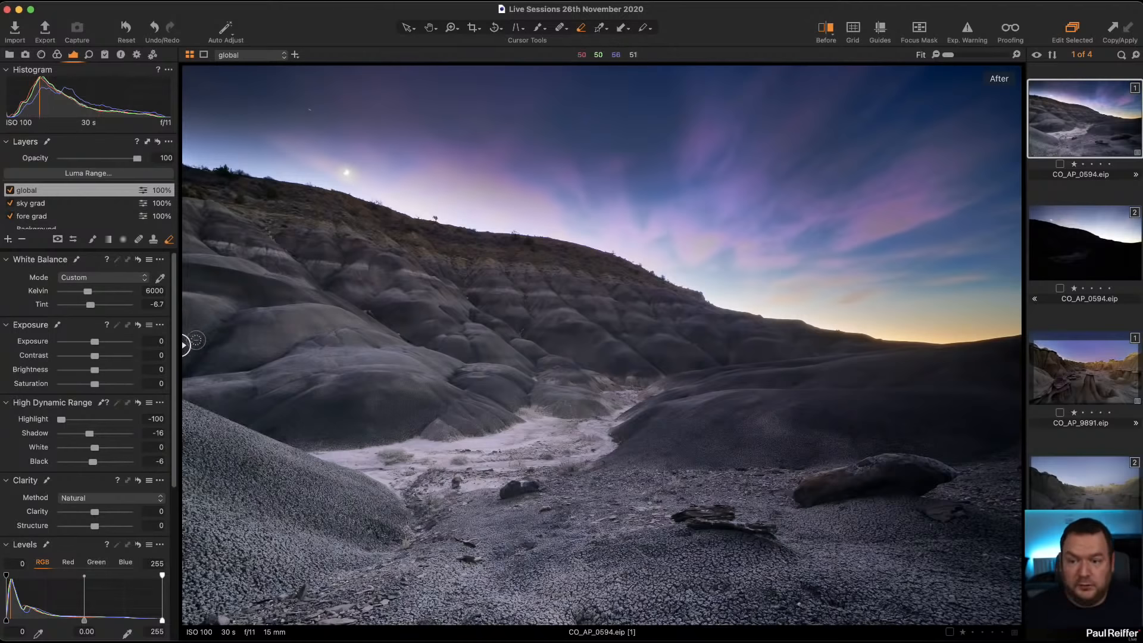
pyautogui.moveTo(185, 344); pyautogui.dragTo(423, 345)
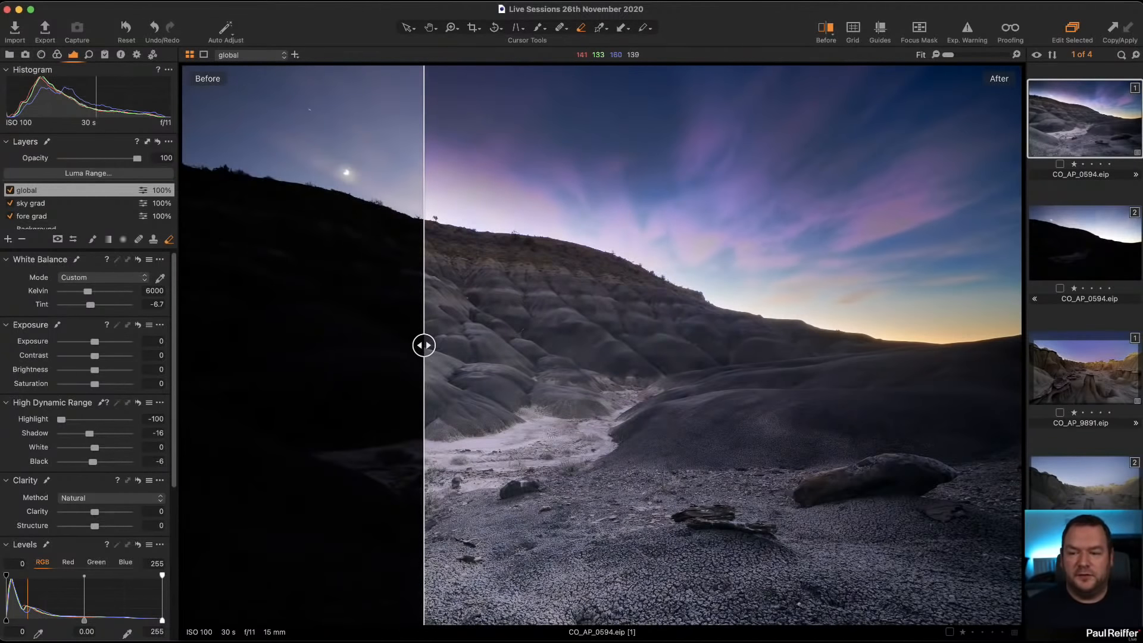
# Step: Set the purple fringing Defringe amount to 77 on the fore grad layer of CO_AP_0594, inspecting the hillside up close
pyautogui.click(41, 216)
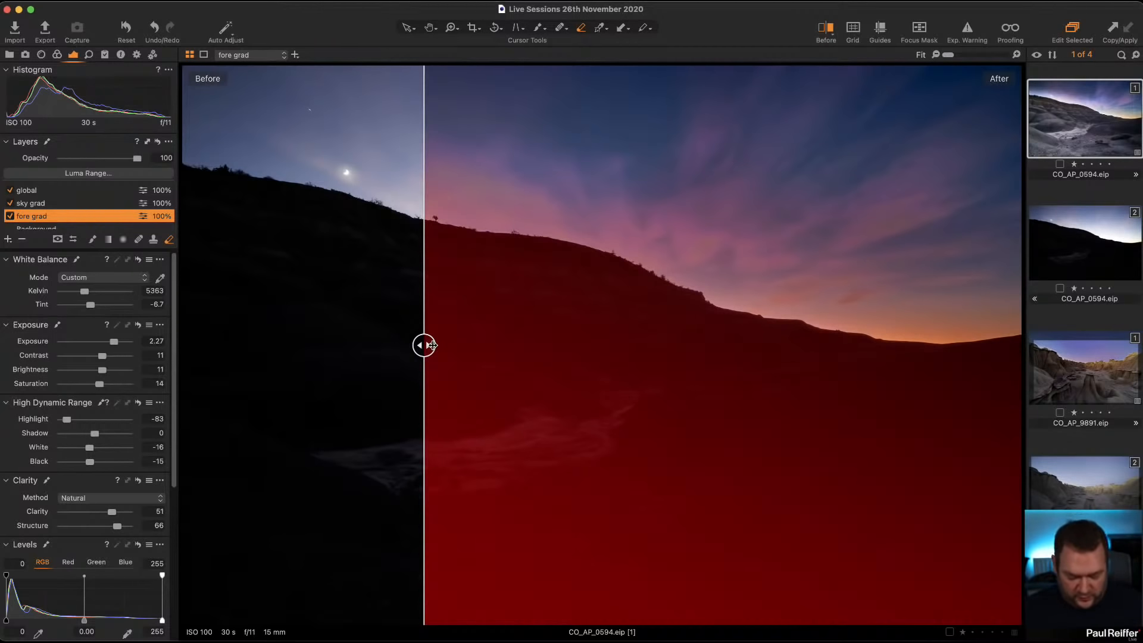
pyautogui.press('z')
pyautogui.moveTo(531, 336); pyautogui.dragTo(687, 438)
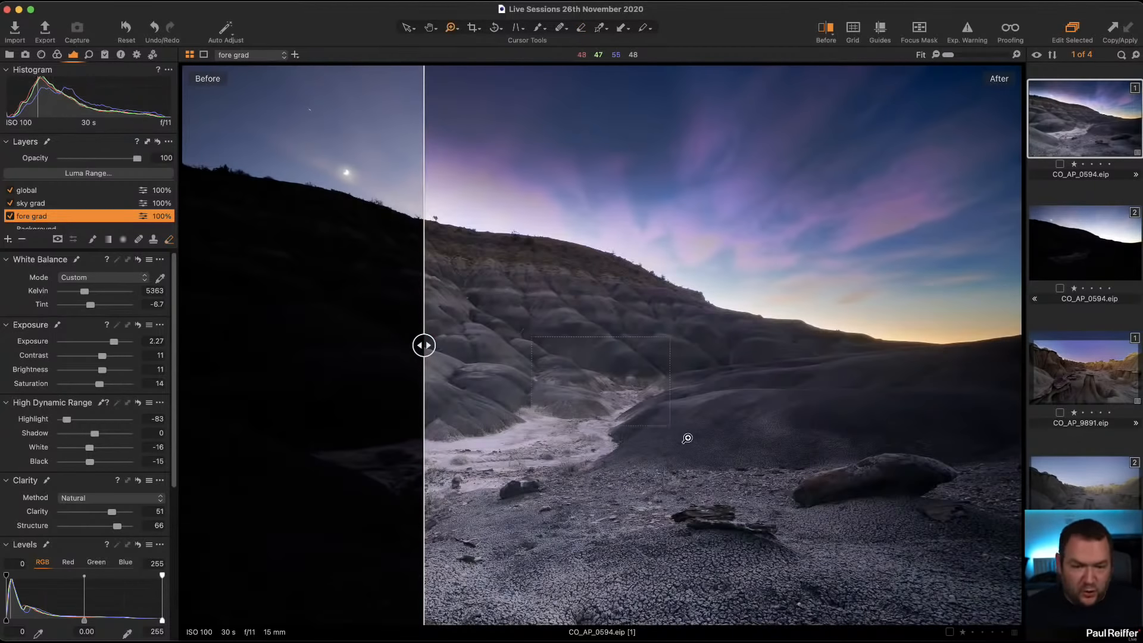
pyautogui.moveTo(424, 345); pyautogui.dragTo(366, 376)
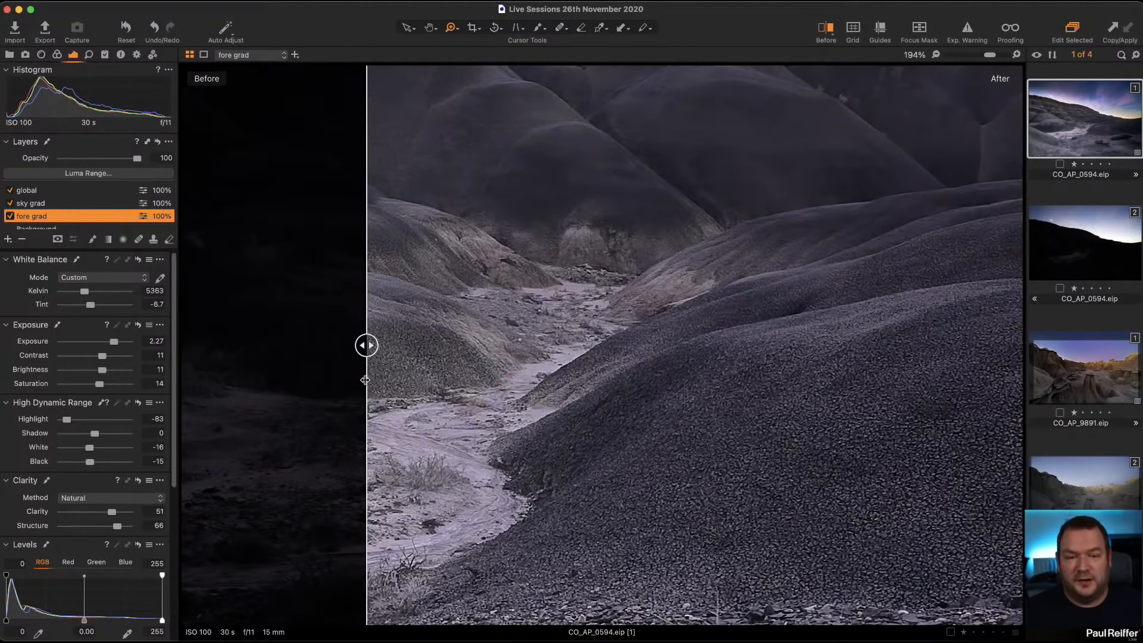
pyautogui.moveTo(681, 231); pyautogui.dragTo(500, 495)
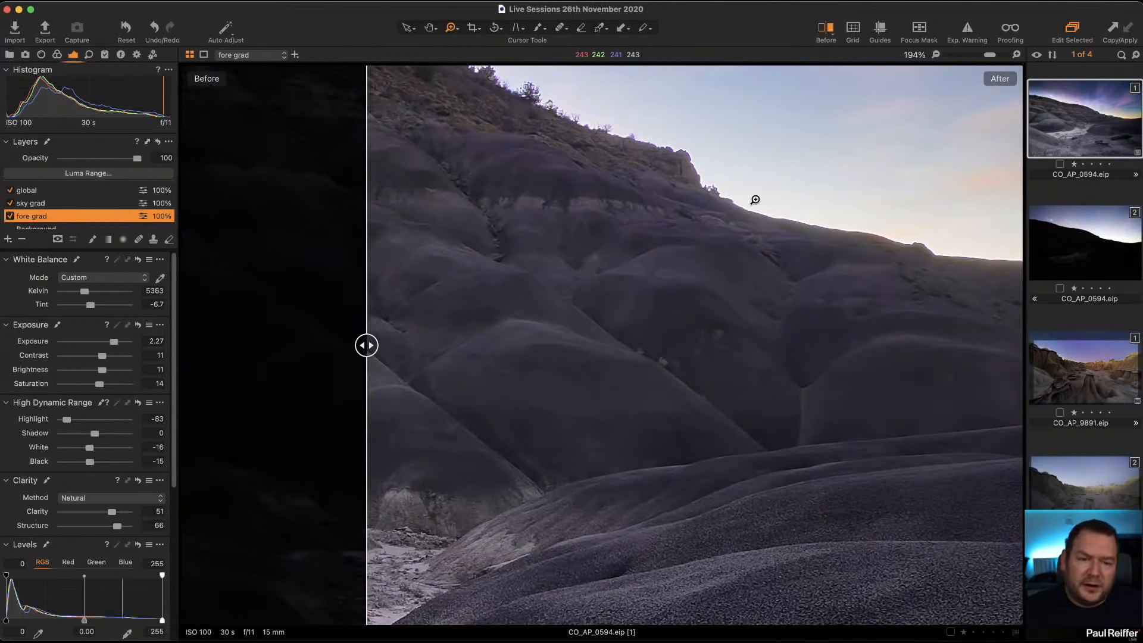
pyautogui.click(41, 54)
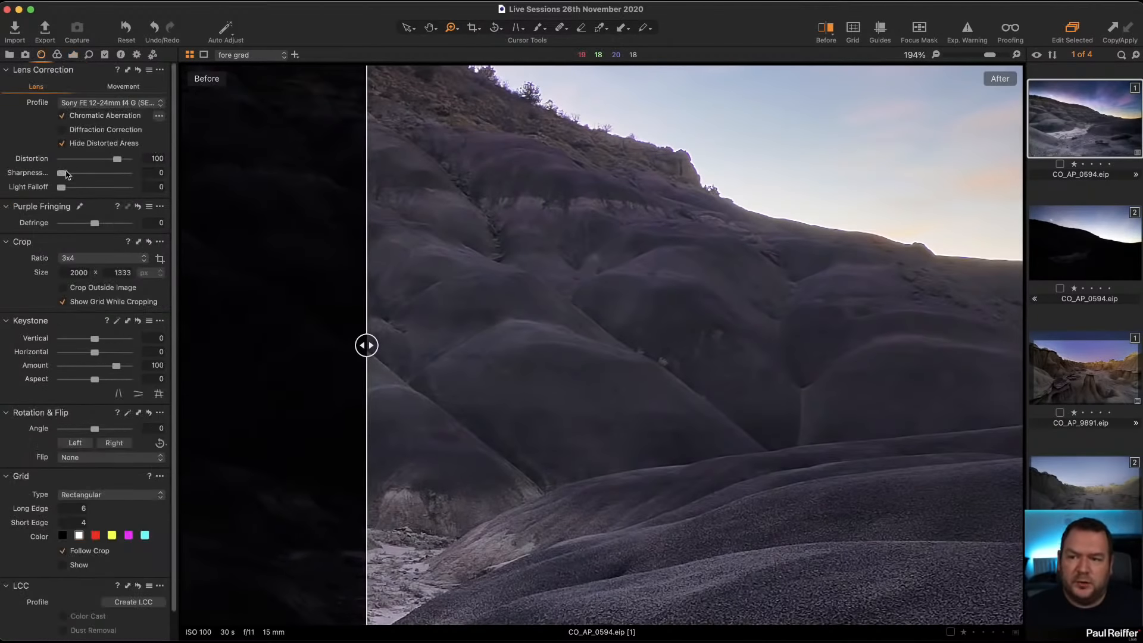
pyautogui.click(121, 224)
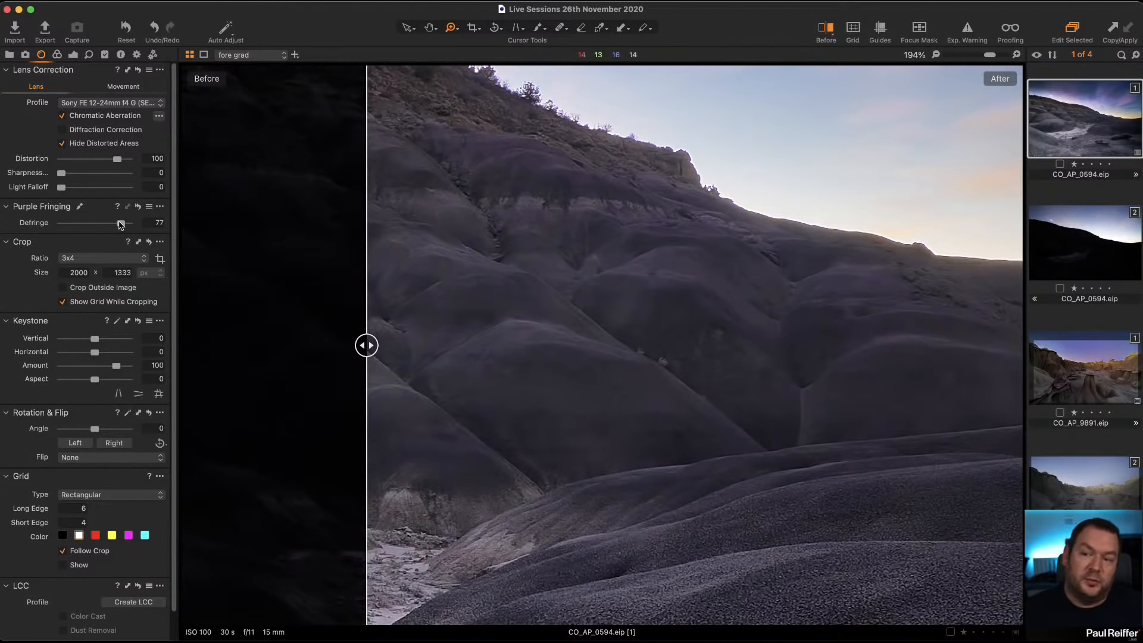
# Step: Set the fore grad layer's purple fringing Defringe amount to 95 and enable Diffraction Correction for the lens
pyautogui.moveTo(121, 223); pyautogui.dragTo(127, 223)
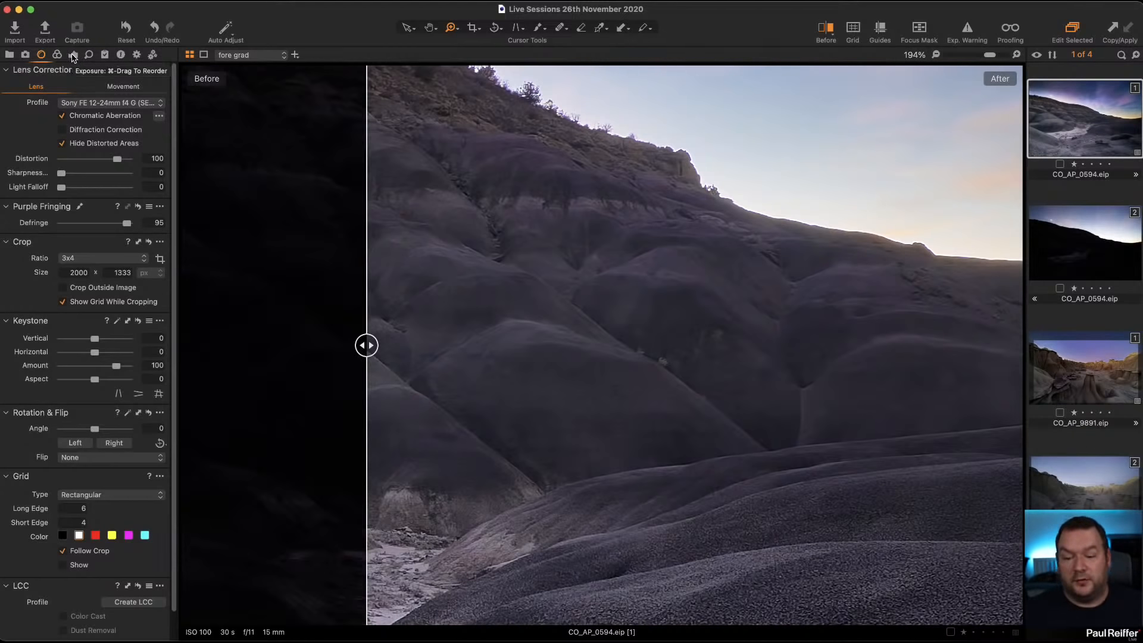
pyautogui.click(65, 131)
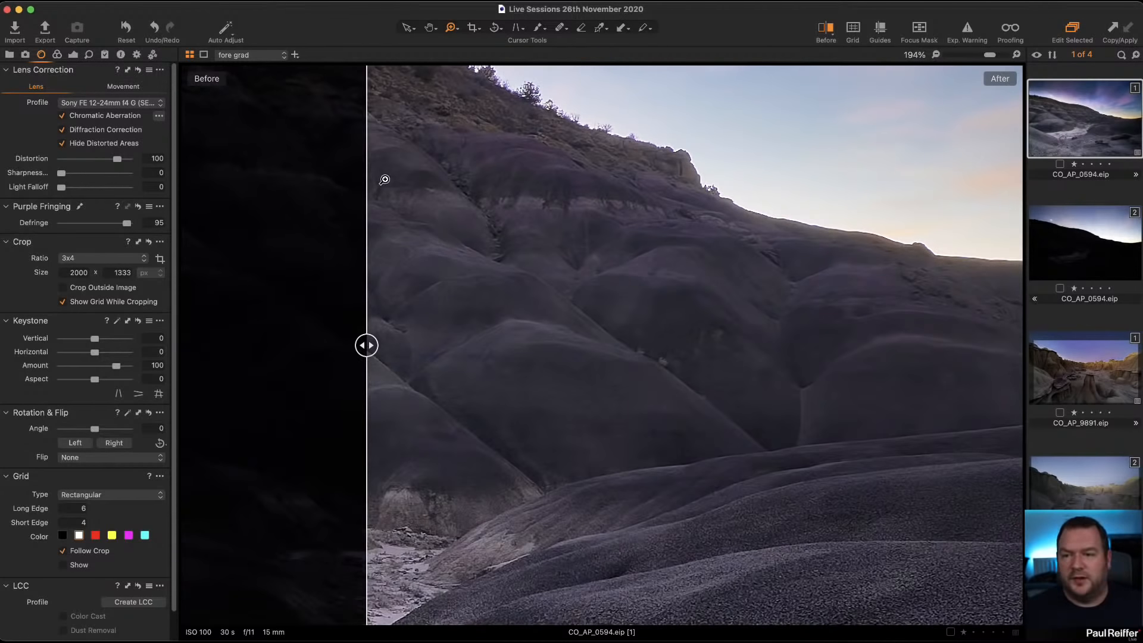
pyautogui.click(511, 189)
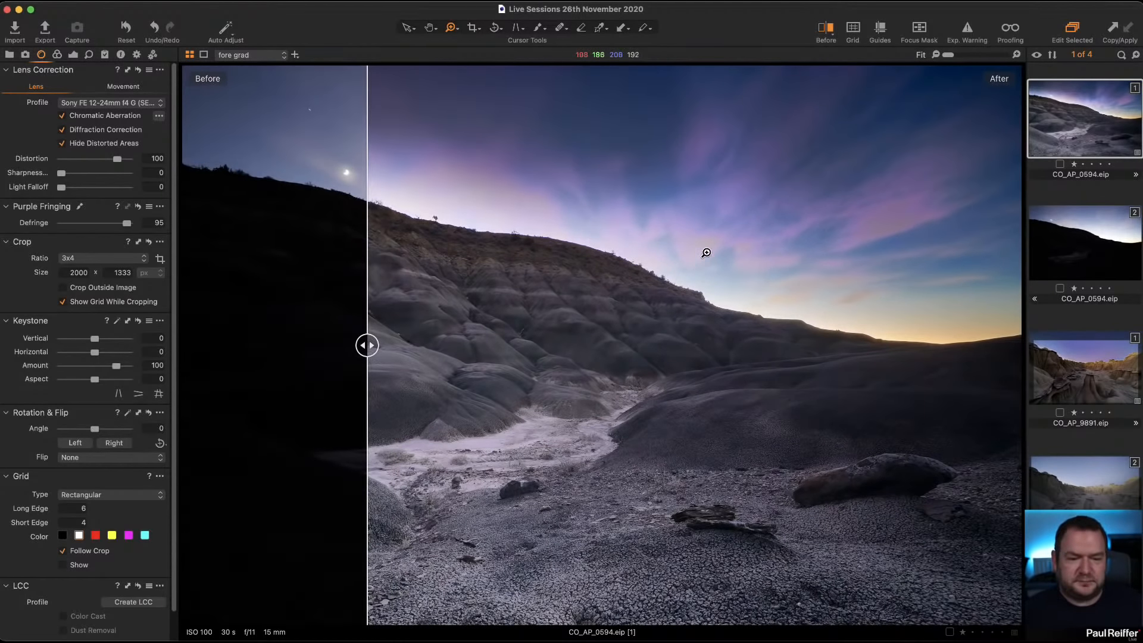
# Step: Examine the sky grad layer's effect on the clouds up close, along with its exposure, High Dynamic Range and advanced Color Editor settings
pyautogui.moveTo(749, 294); pyautogui.dragTo(1012, 136)
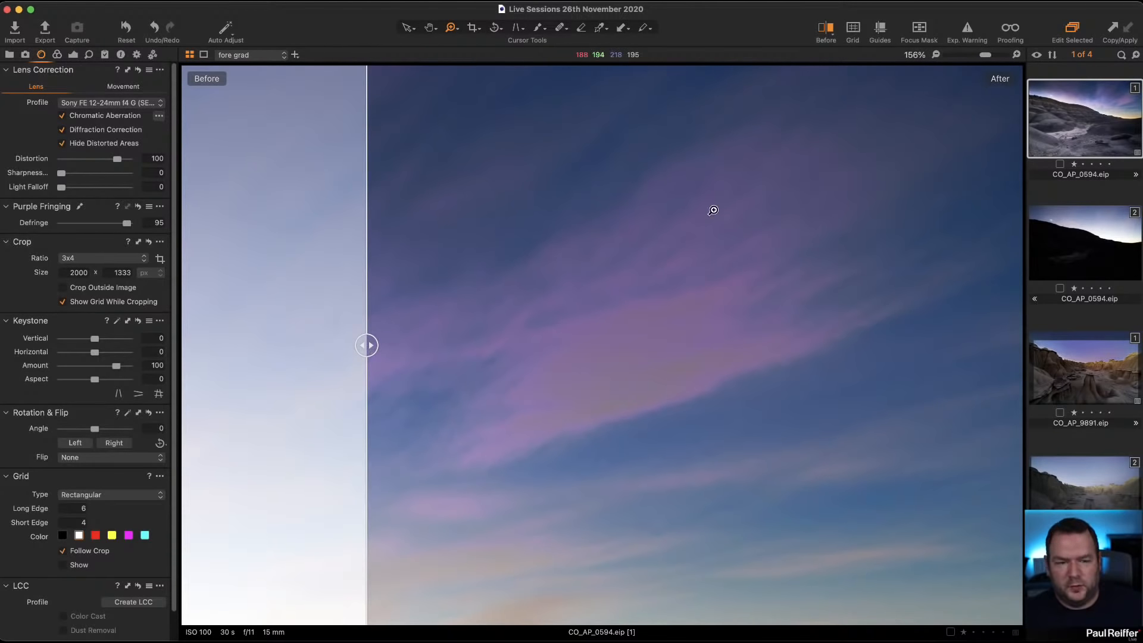
pyautogui.click(73, 54)
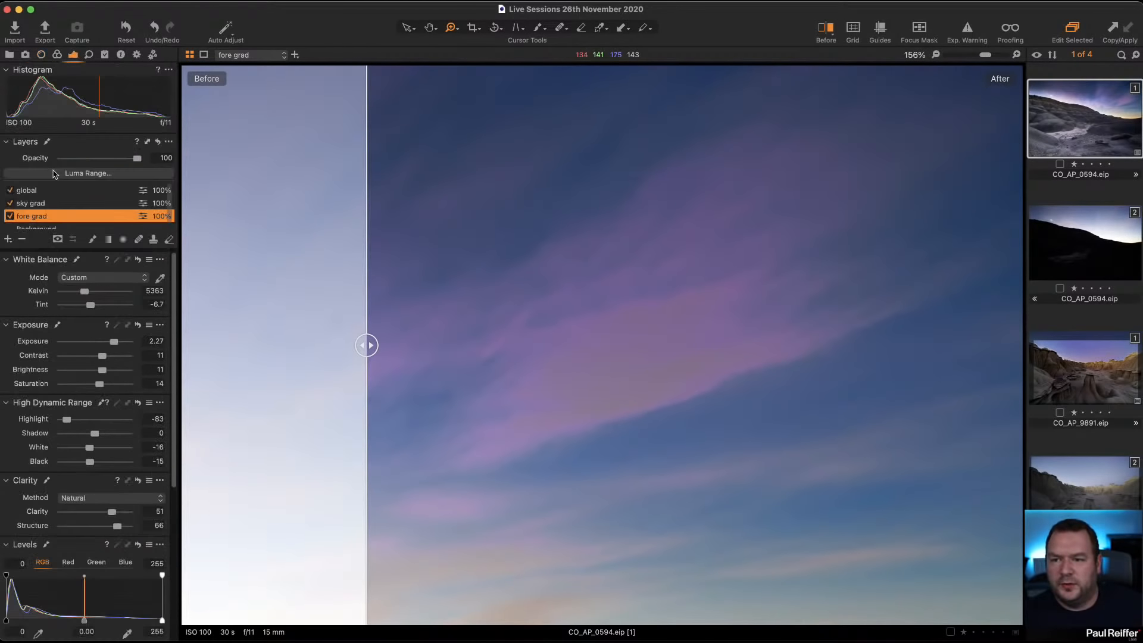
pyautogui.click(10, 204)
pyautogui.click(10, 204)
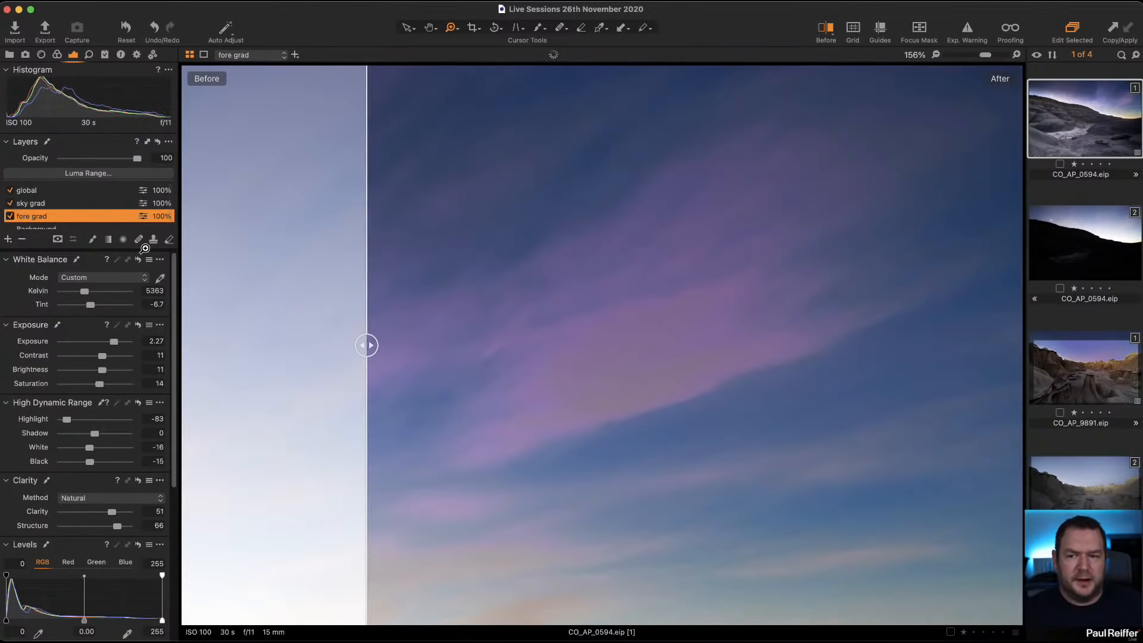
pyautogui.click(54, 203)
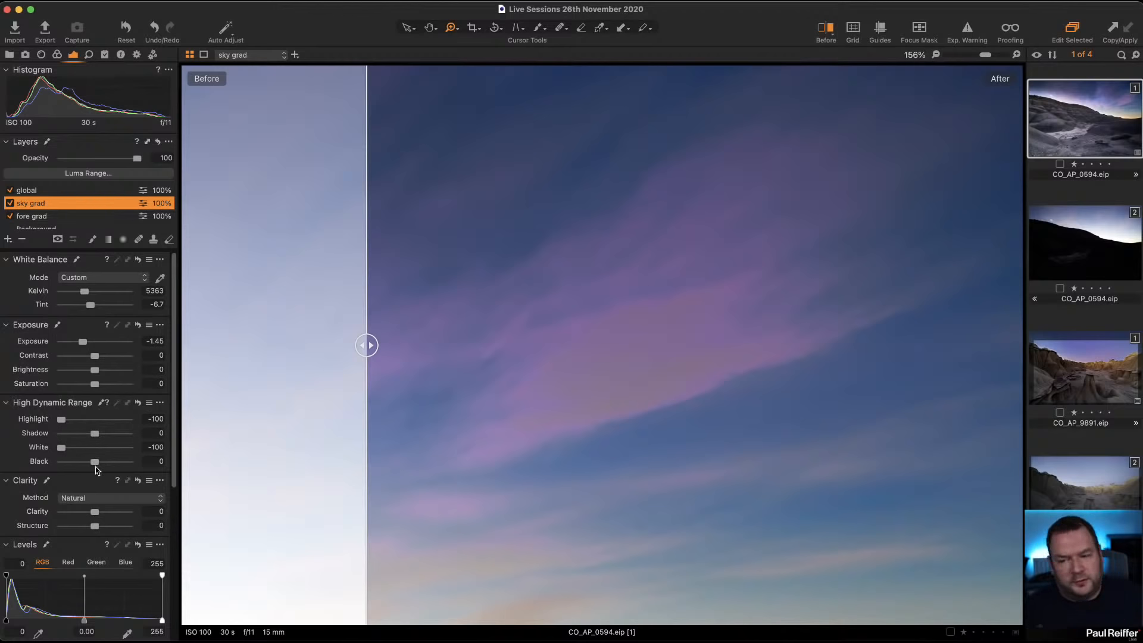
pyautogui.scroll(-8, 88, 381)
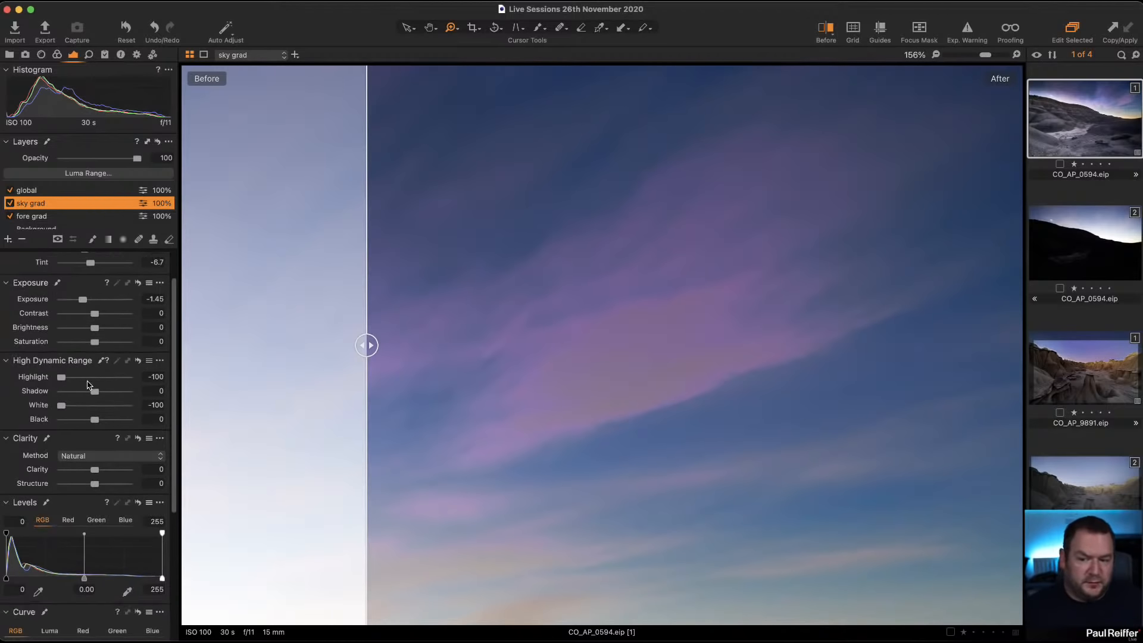
pyautogui.click(57, 54)
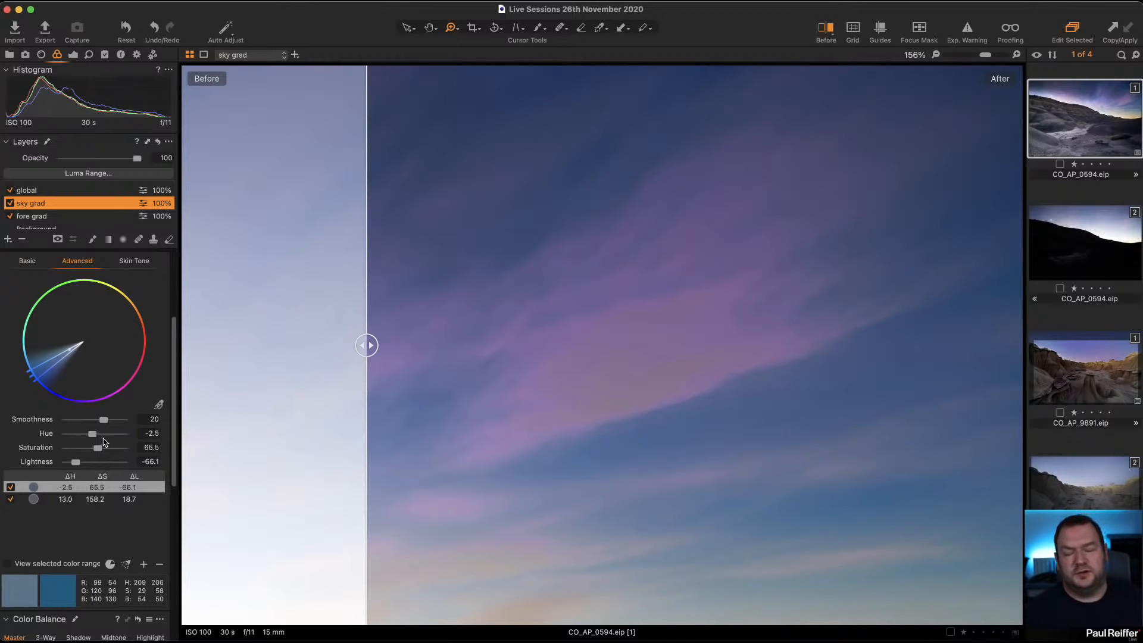
pyautogui.click(54, 499)
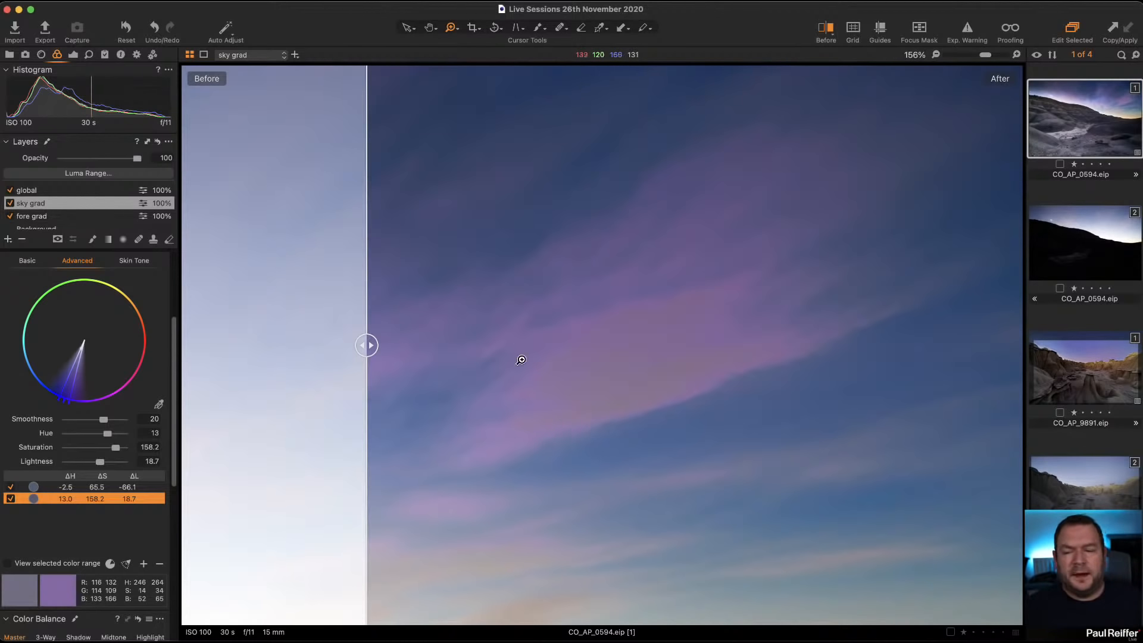
pyautogui.click(74, 55)
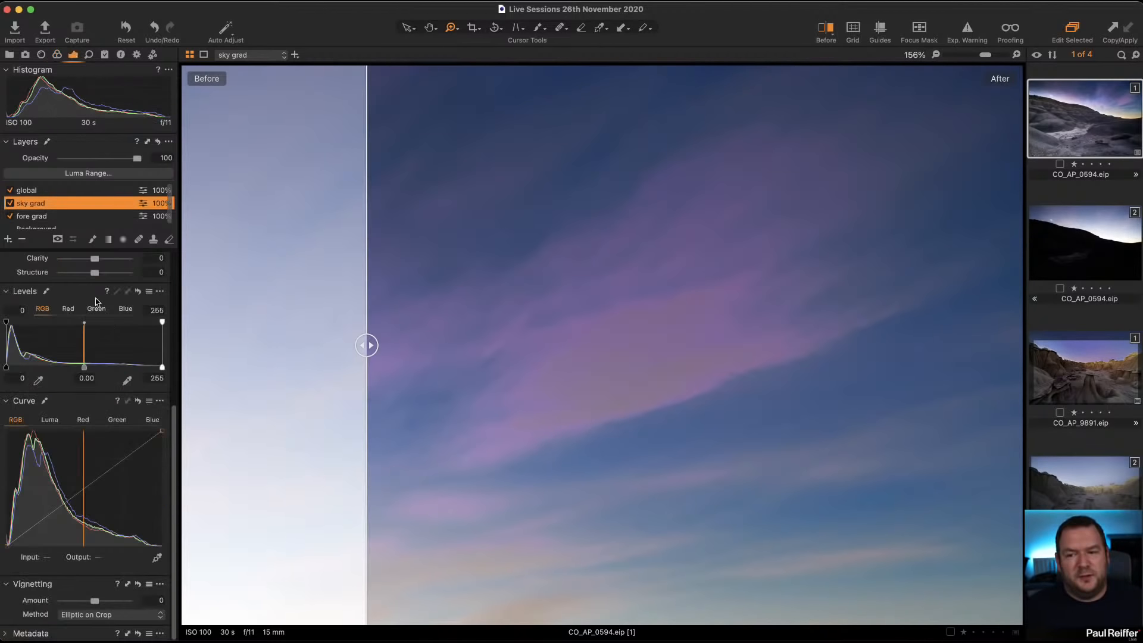
pyautogui.scroll(5, 136, 274)
pyautogui.scroll(-1, 19, 425)
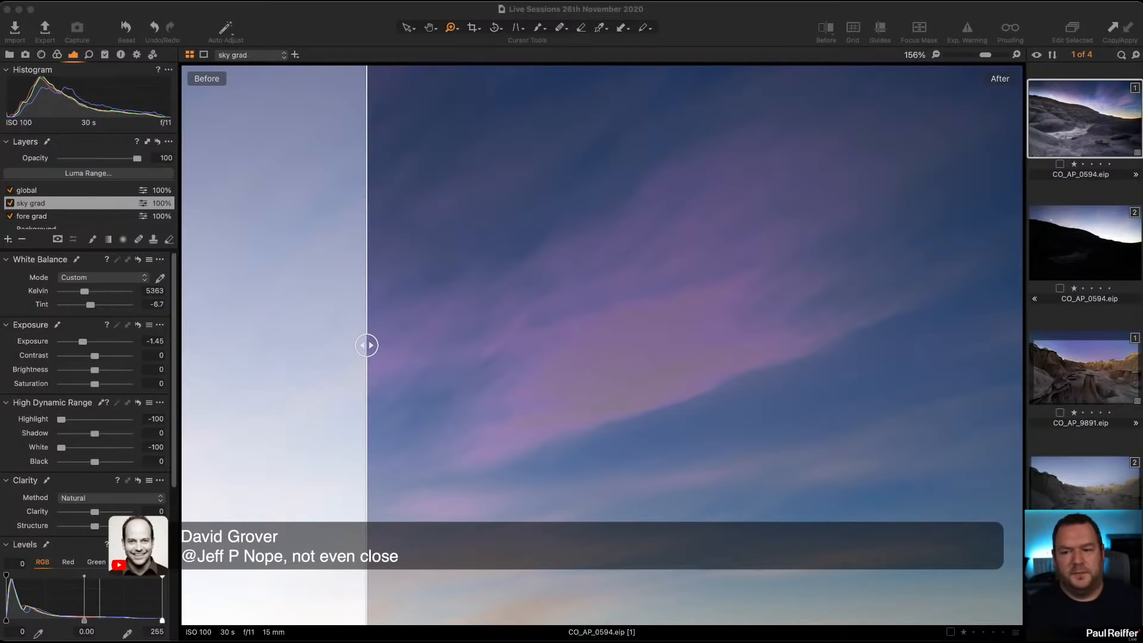
# Step: Try RGB Levels midtone values of 0.27 and -0.22 on the sky grad layer, and reset the midtone to 0
pyautogui.scroll(-4, 84, 538)
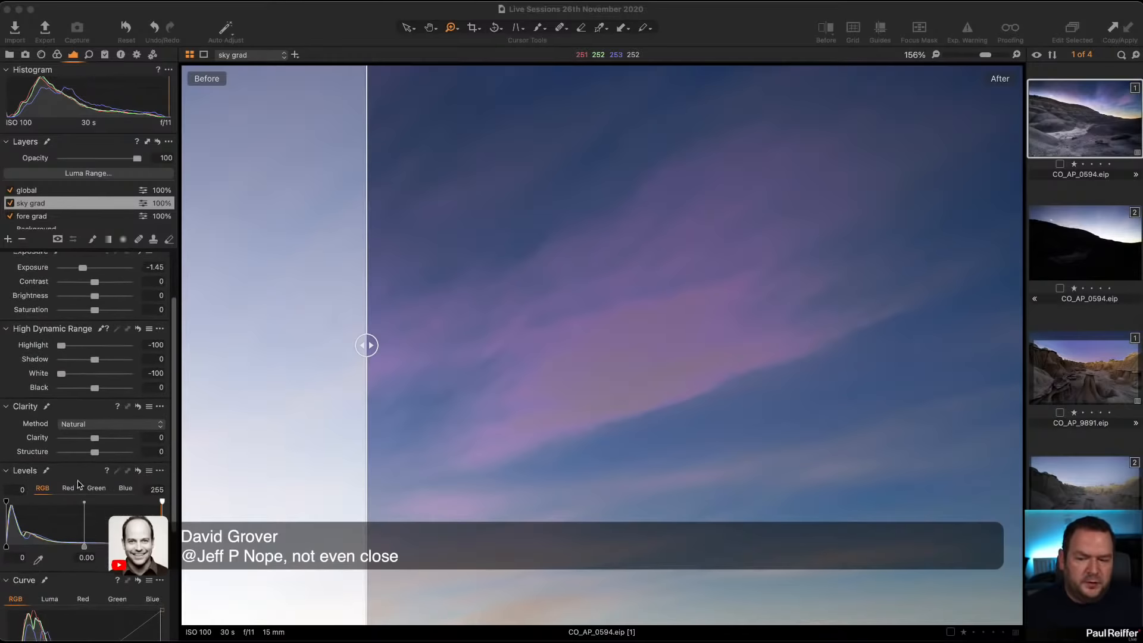
pyautogui.moveTo(84, 539); pyautogui.dragTo(76, 538)
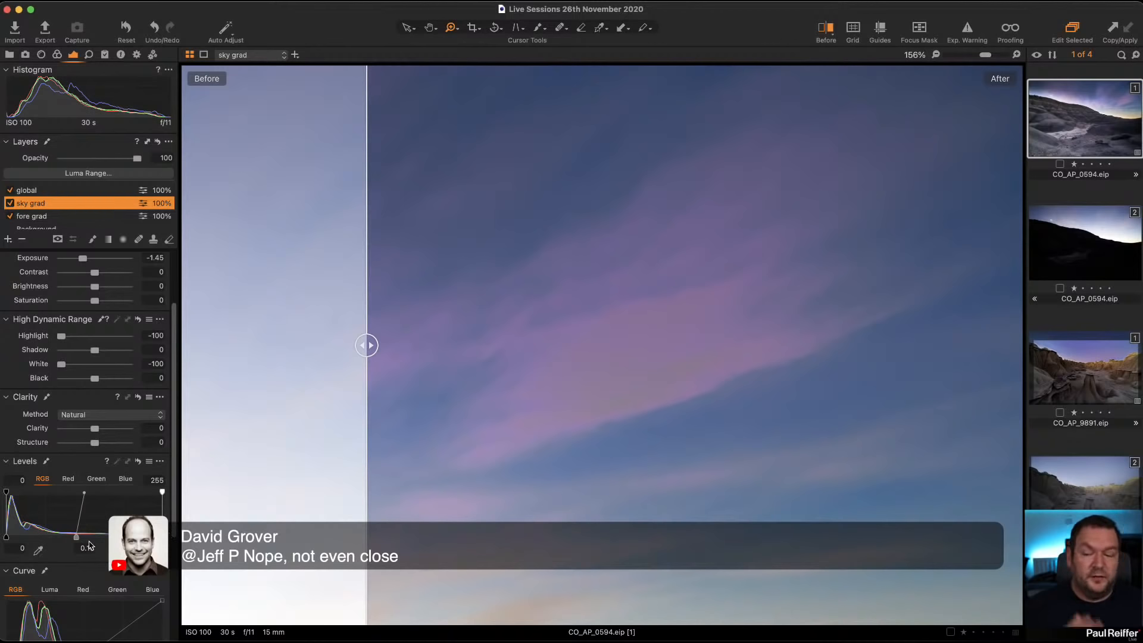
pyautogui.moveTo(76, 538)
pyautogui.mouseDown()
pyautogui.moveTo(106, 538)
pyautogui.moveTo(63, 538)
pyautogui.mouseUp()
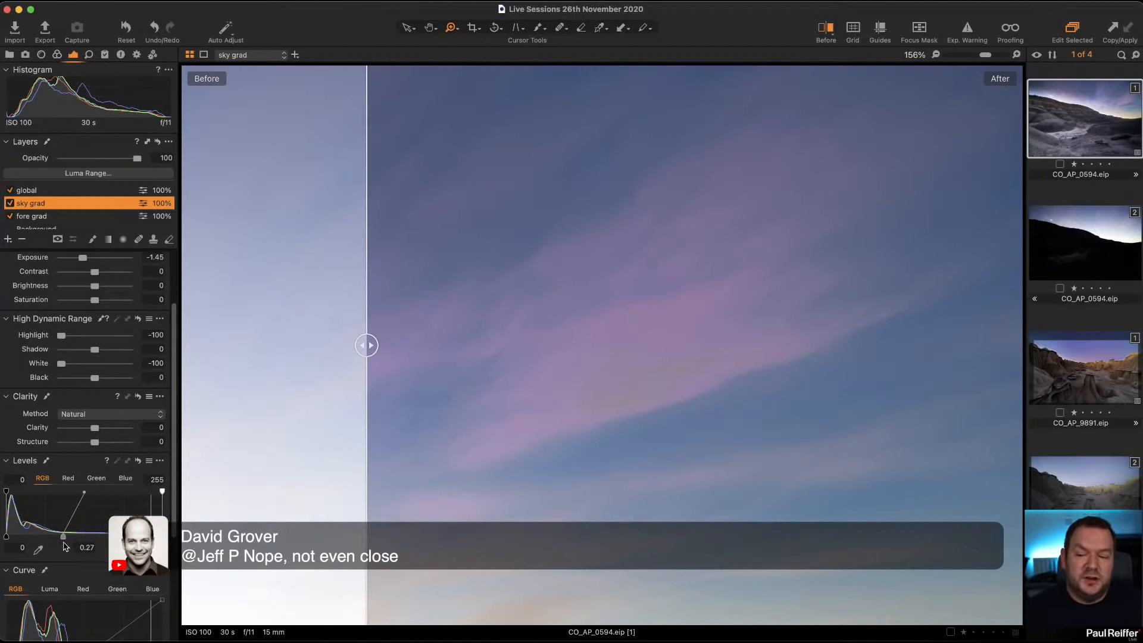
pyautogui.moveTo(63, 538); pyautogui.dragTo(99, 537)
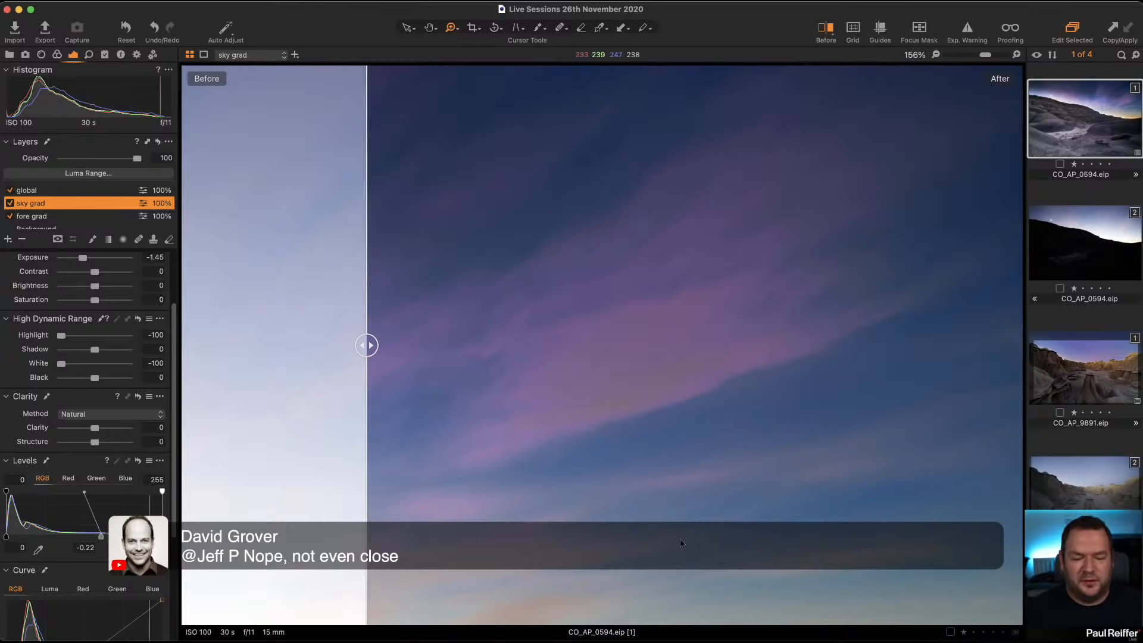
pyautogui.doubleClick(99, 537)
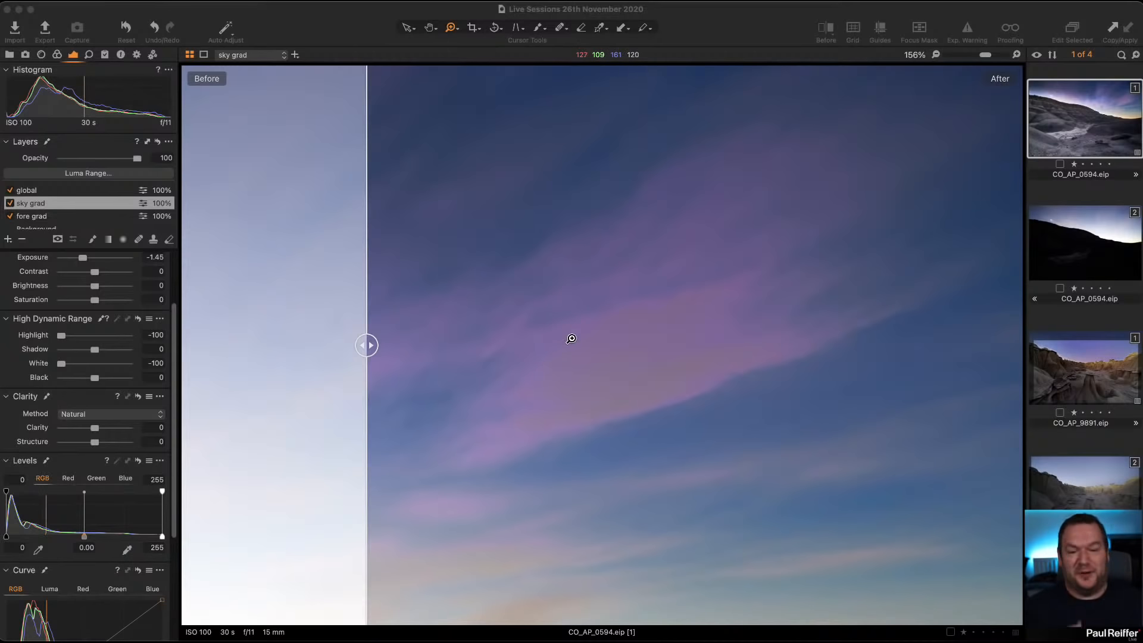
# Step: Set the sky grad layer's High Dynamic Range Highlight to -48 and White to -51
pyautogui.doubleClick(604, 367)
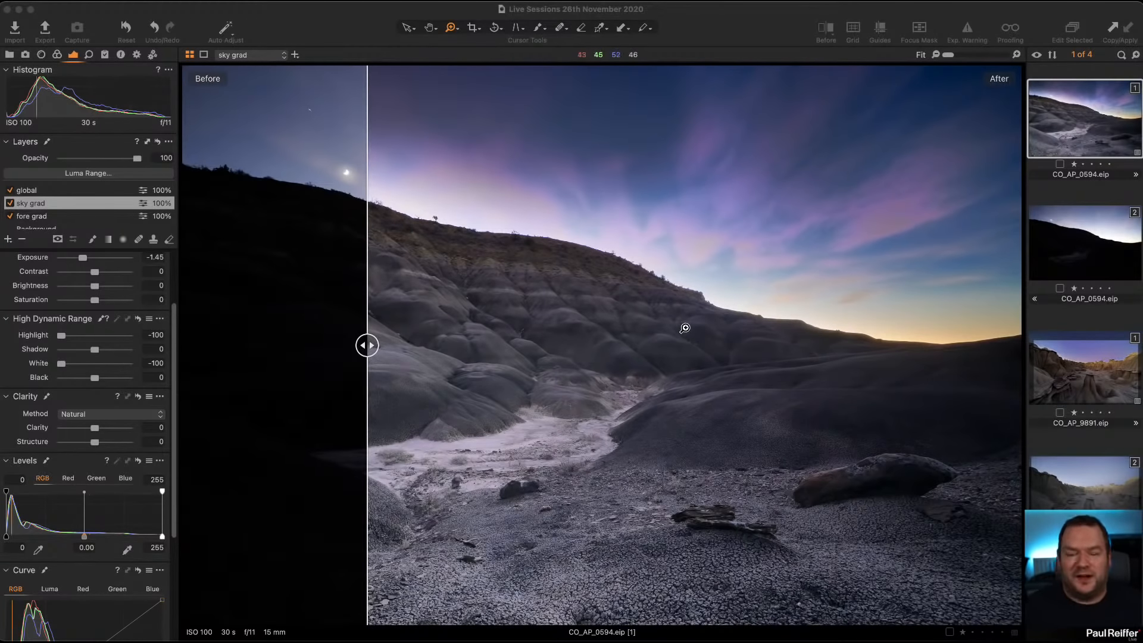
pyautogui.click(706, 185)
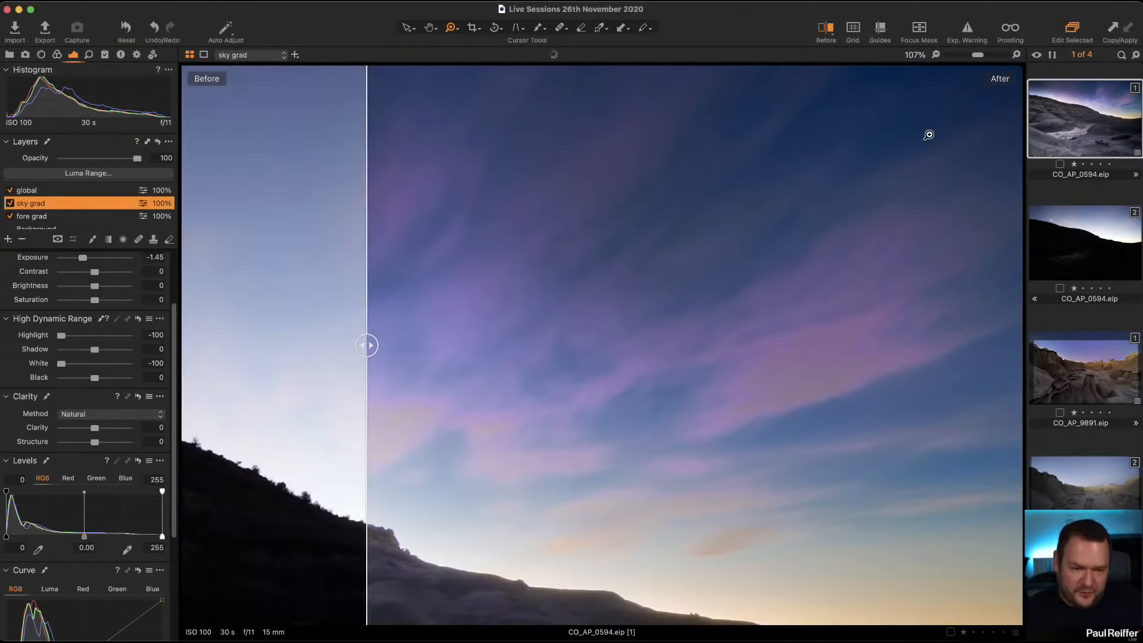
pyautogui.moveTo(61, 336); pyautogui.dragTo(77, 363)
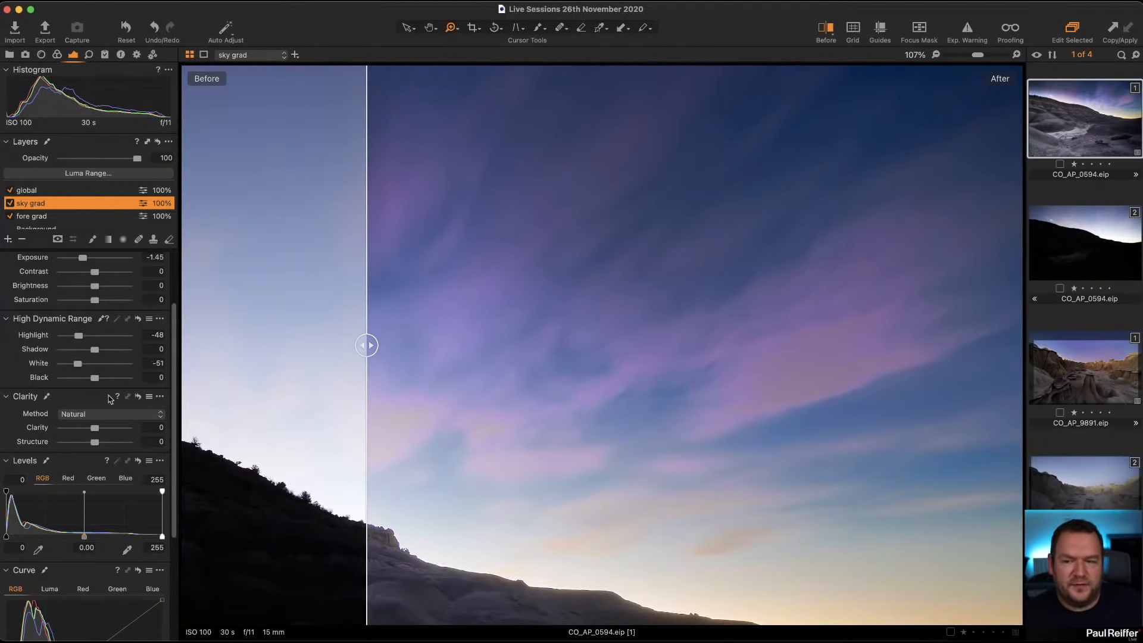
# Step: Set the sky grad layer's purple color range to saturation 75.6 and lightness 3.2, and its blue range to saturation -6.5 and lightness -35.8
pyautogui.click(57, 54)
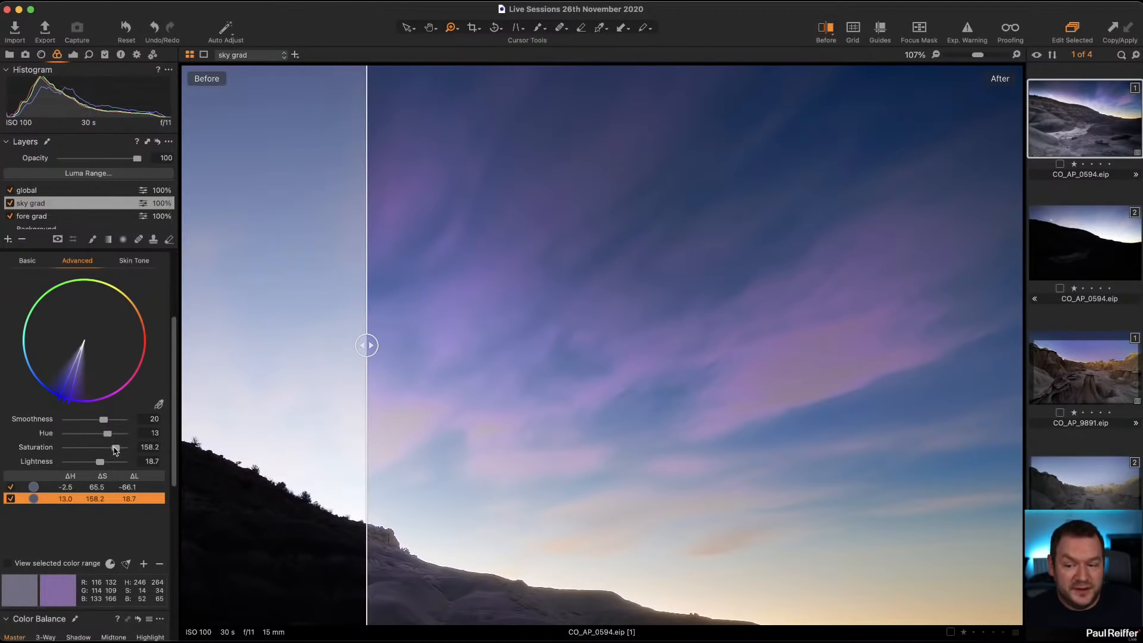
pyautogui.moveTo(114, 451); pyautogui.dragTo(84, 464)
pyautogui.click(52, 488)
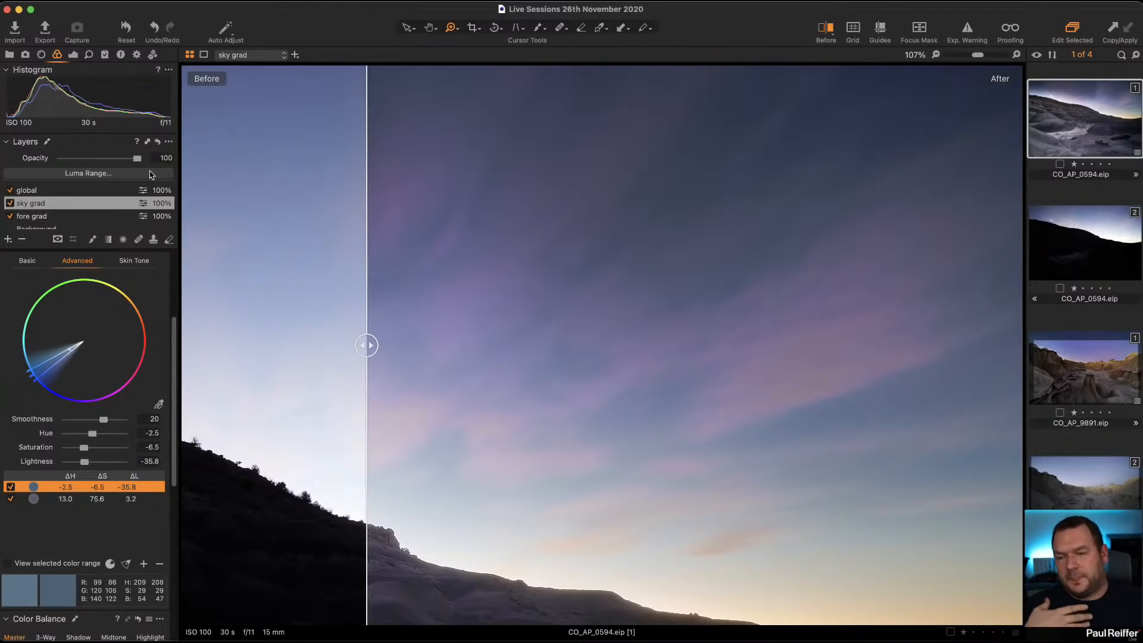
# Step: Raise the sky grad layer's exposure to -0.81
pyautogui.click(73, 55)
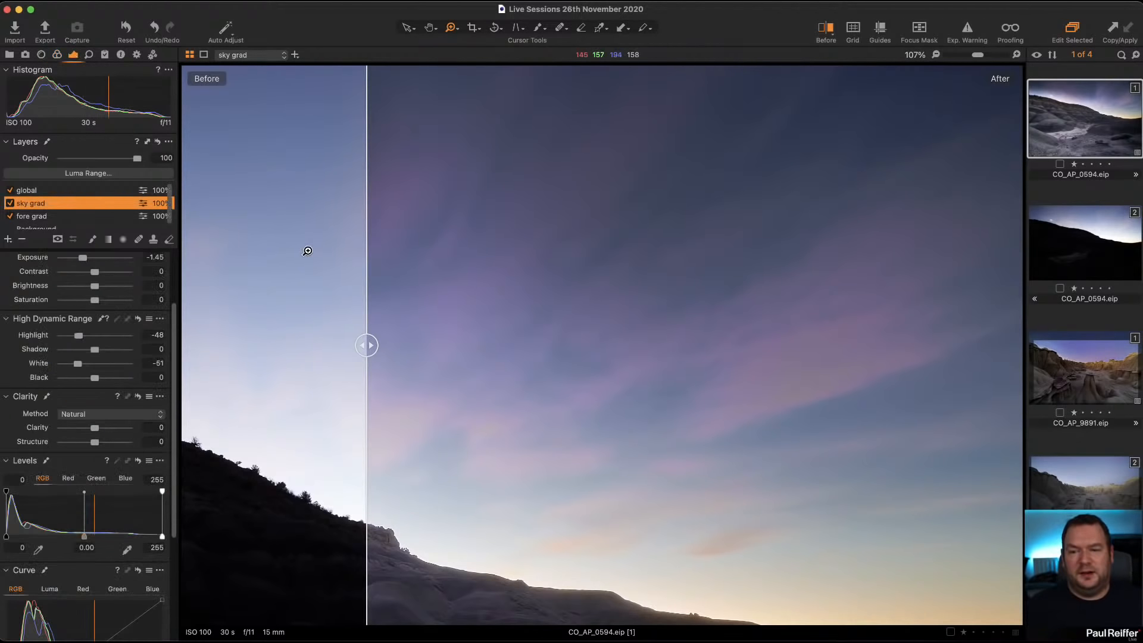
pyautogui.scroll(1, 88, 300)
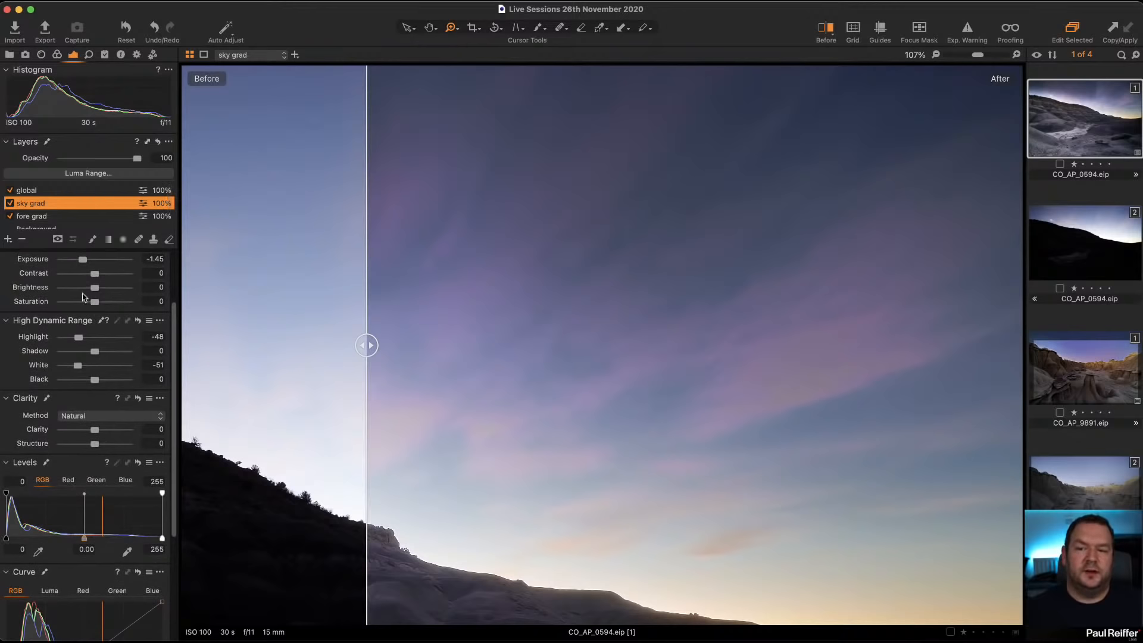
pyautogui.moveTo(79, 262); pyautogui.dragTo(88, 262)
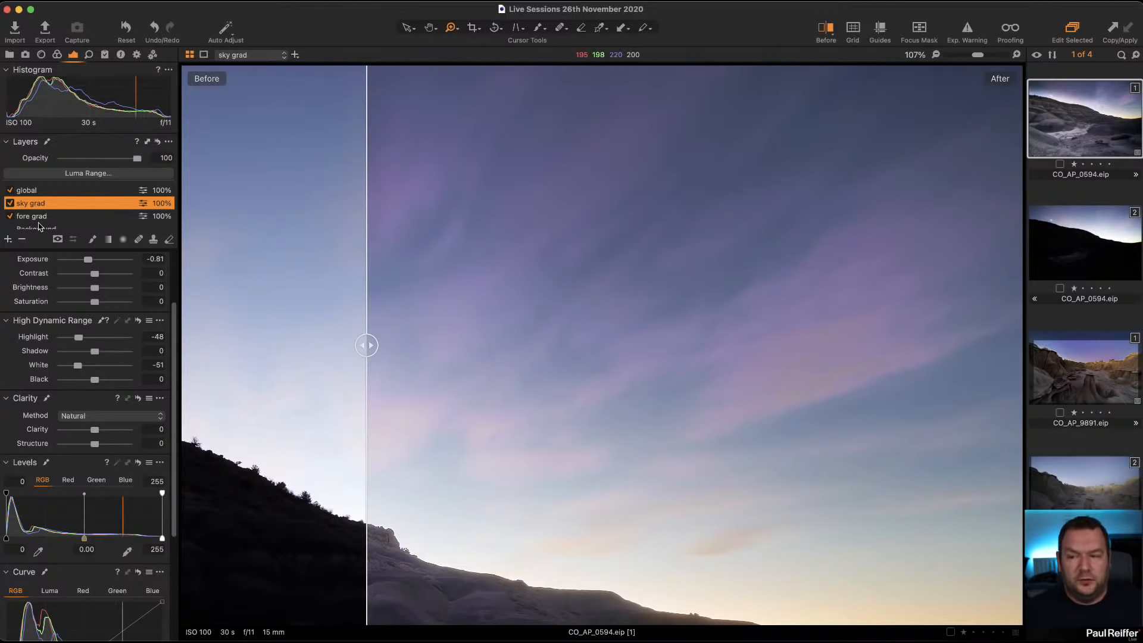
# Step: Examine the global layer's tonal and Color Editor settings, and the basic purple color adjustments on the global and sky grad layers
pyautogui.click(25, 191)
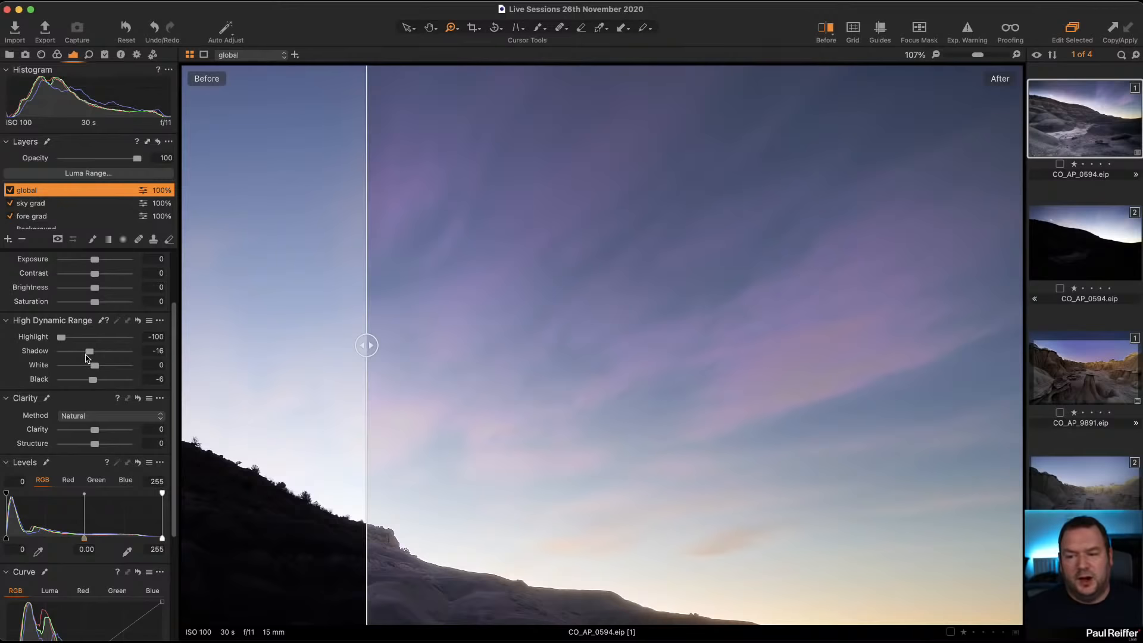
pyautogui.scroll(-3, 86, 358)
pyautogui.scroll(-5, 86, 358)
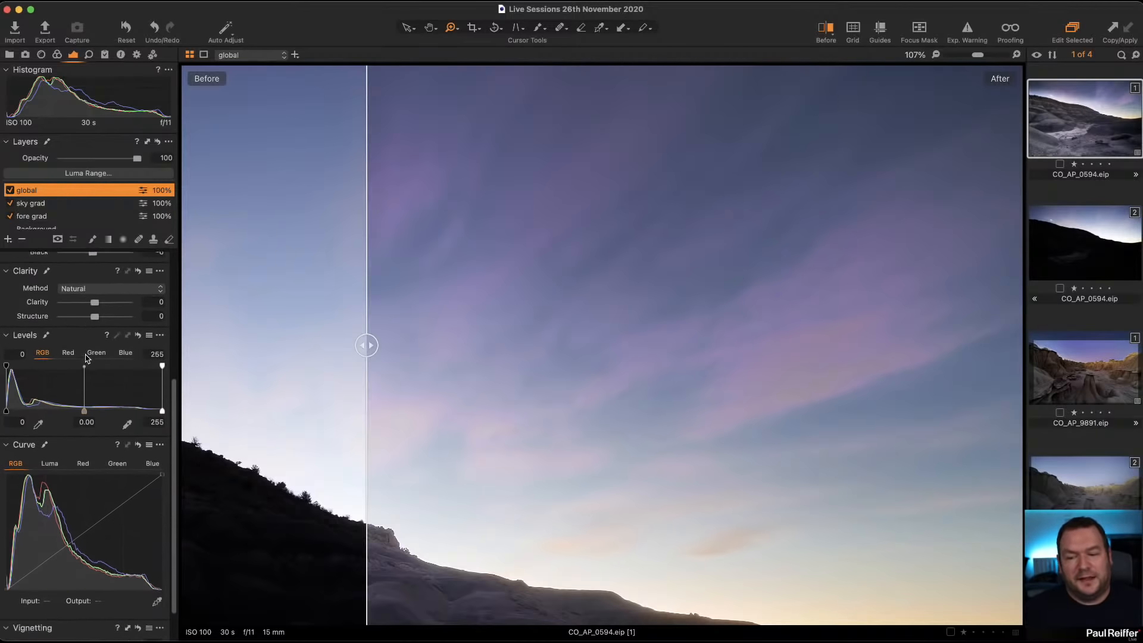
pyautogui.click(56, 55)
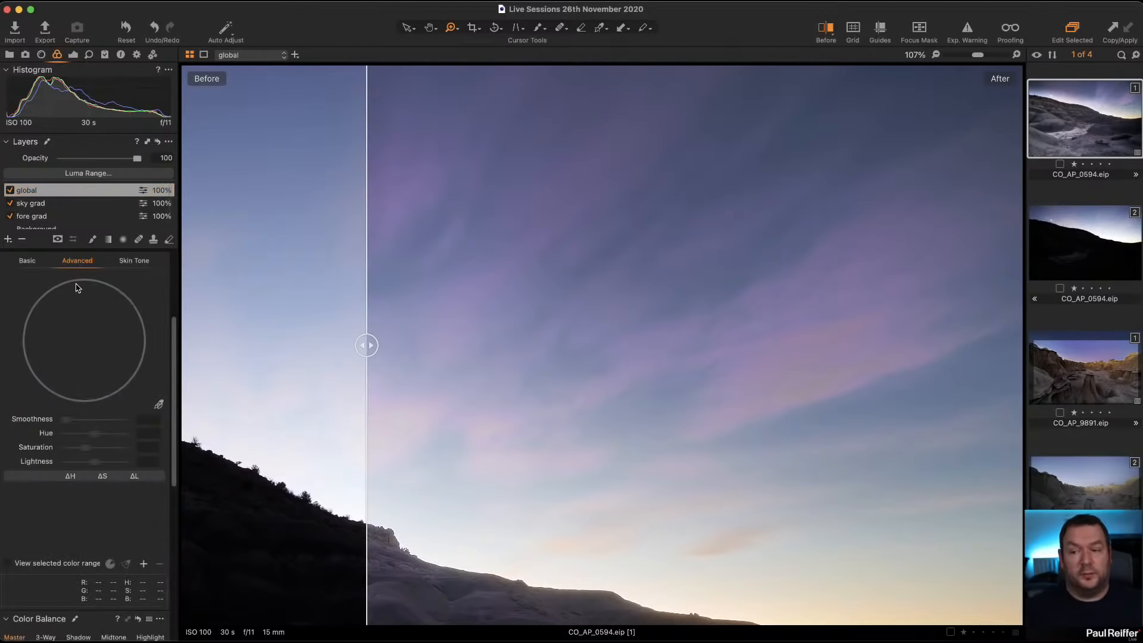
pyautogui.click(28, 262)
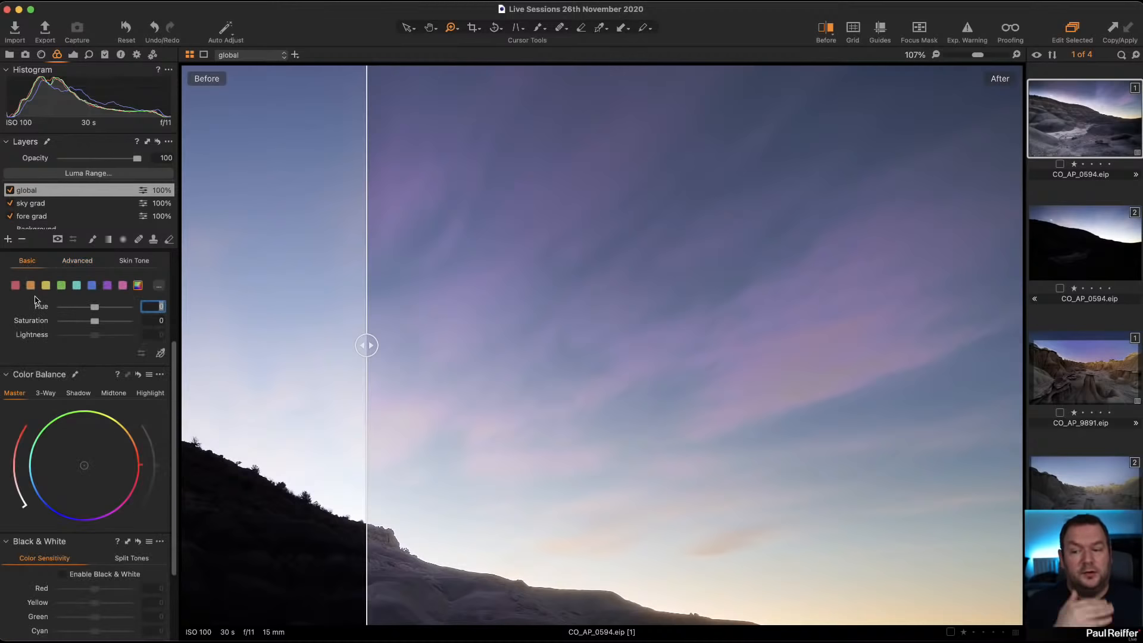
pyautogui.click(109, 287)
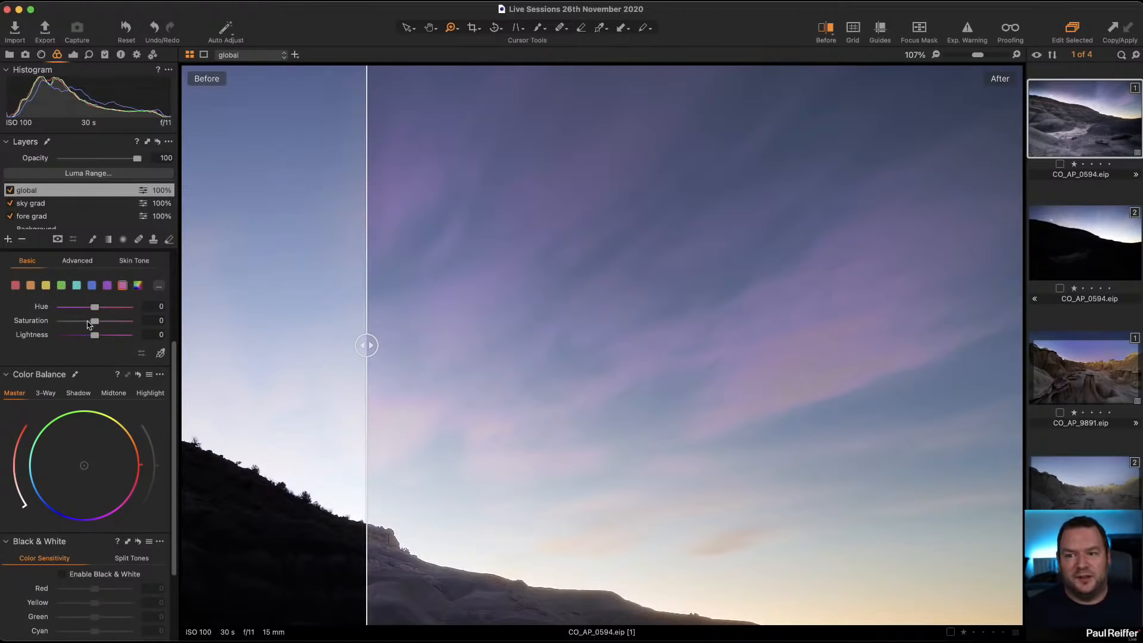
pyautogui.click(34, 204)
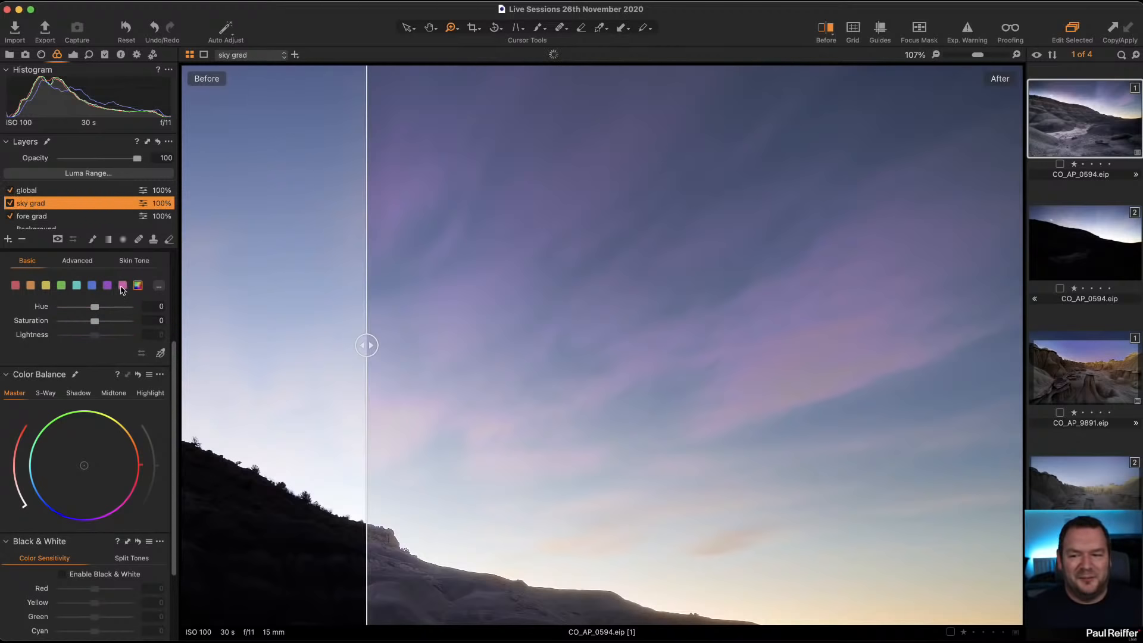
pyautogui.click(111, 286)
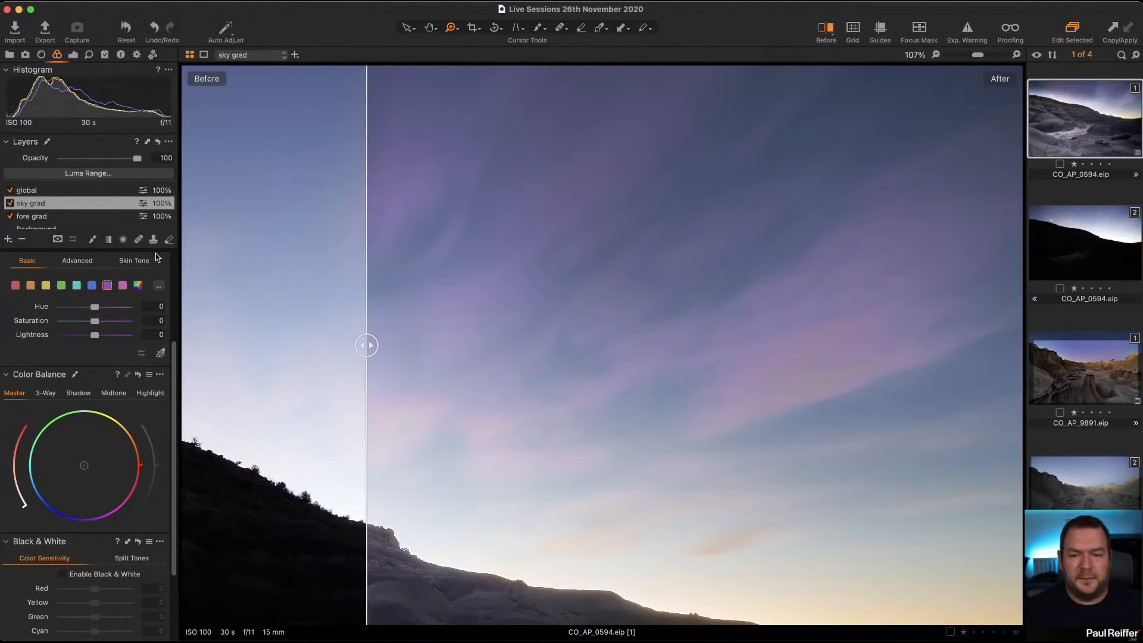
# Step: Compare the before and after versions of the whole CO_AP_0594 image, ending with the edited version across the full frame
pyautogui.scroll(3, 156, 257)
pyautogui.doubleClick(593, 408)
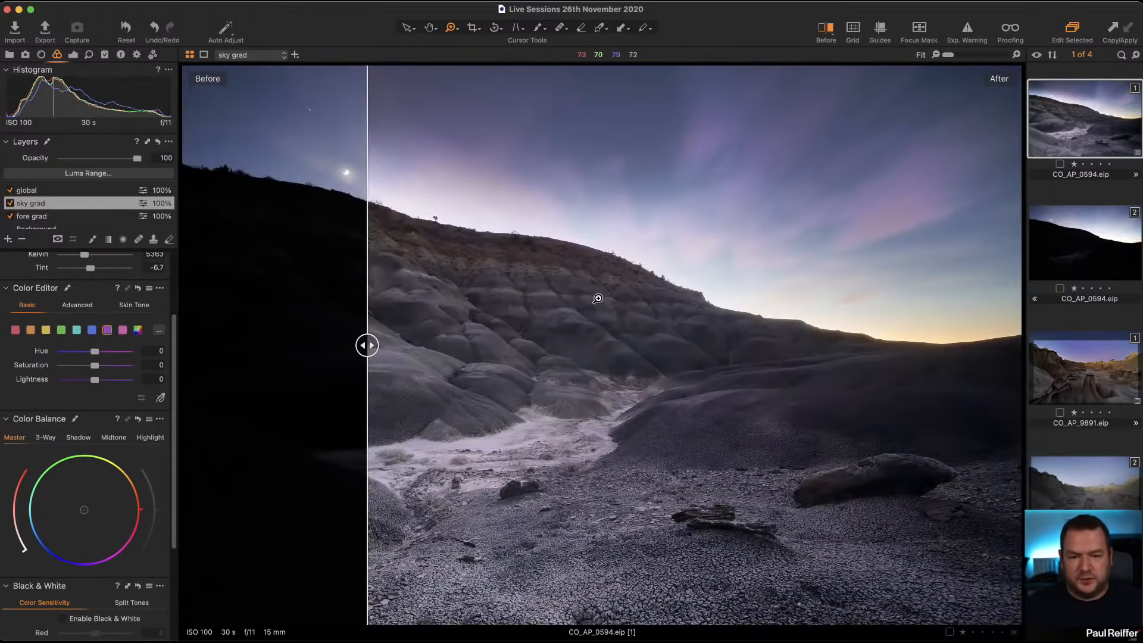
pyautogui.moveTo(365, 342); pyautogui.dragTo(560, 345)
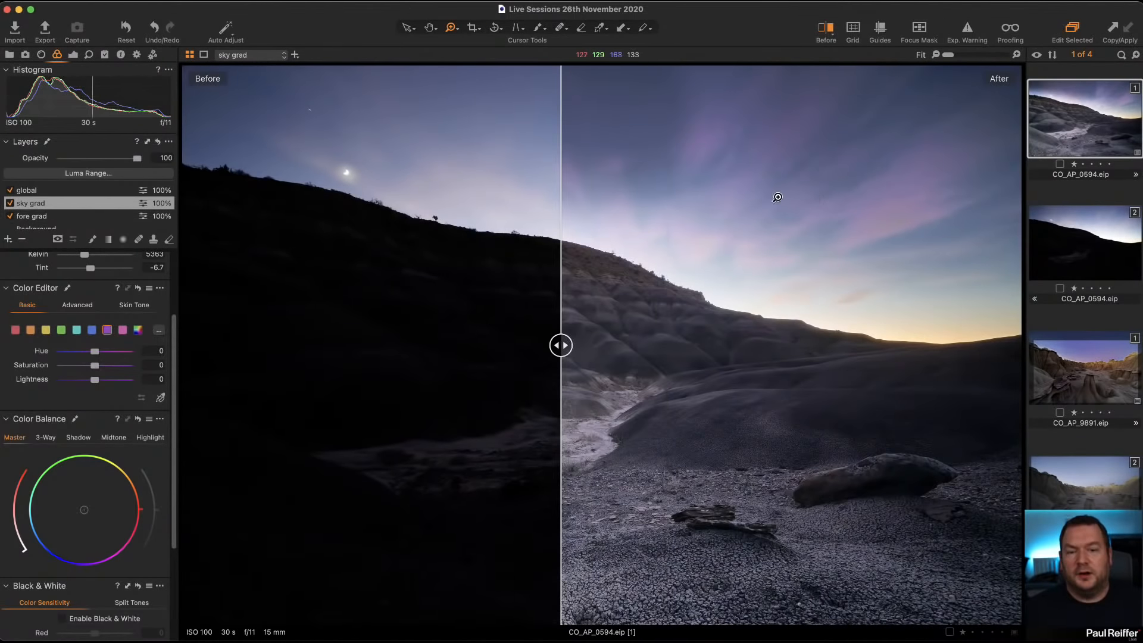
pyautogui.moveTo(560, 345); pyautogui.dragTo(117, 337)
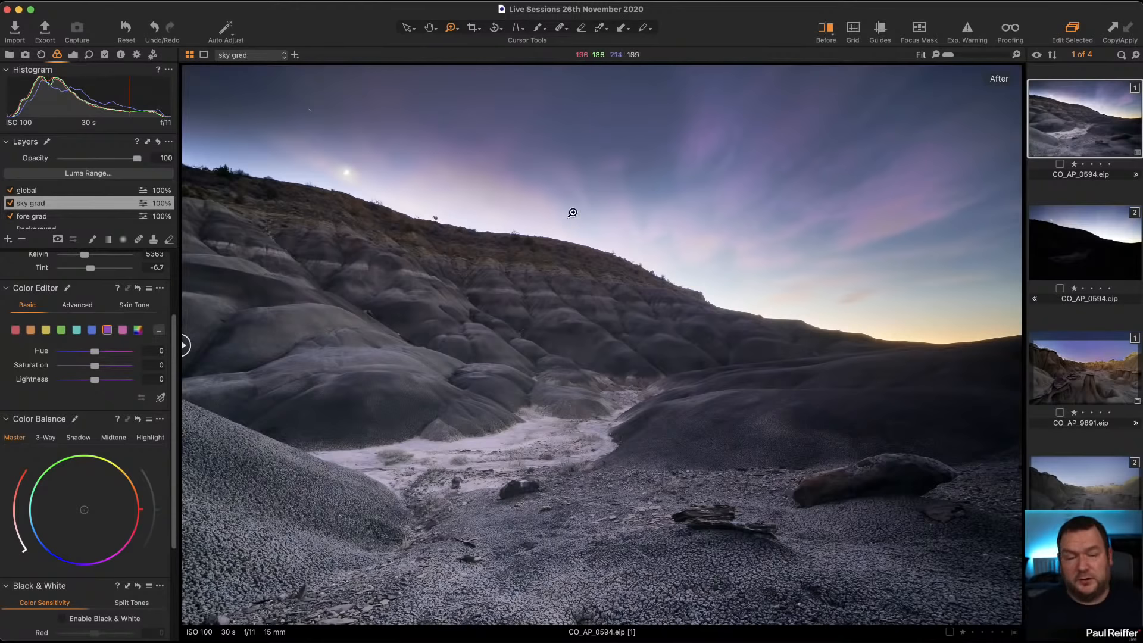
# Step: Examine the sky grad layer's exposure and High Dynamic Range settings, and compare CO_AP_0594 before and after, ending on the edited version
pyautogui.click(73, 55)
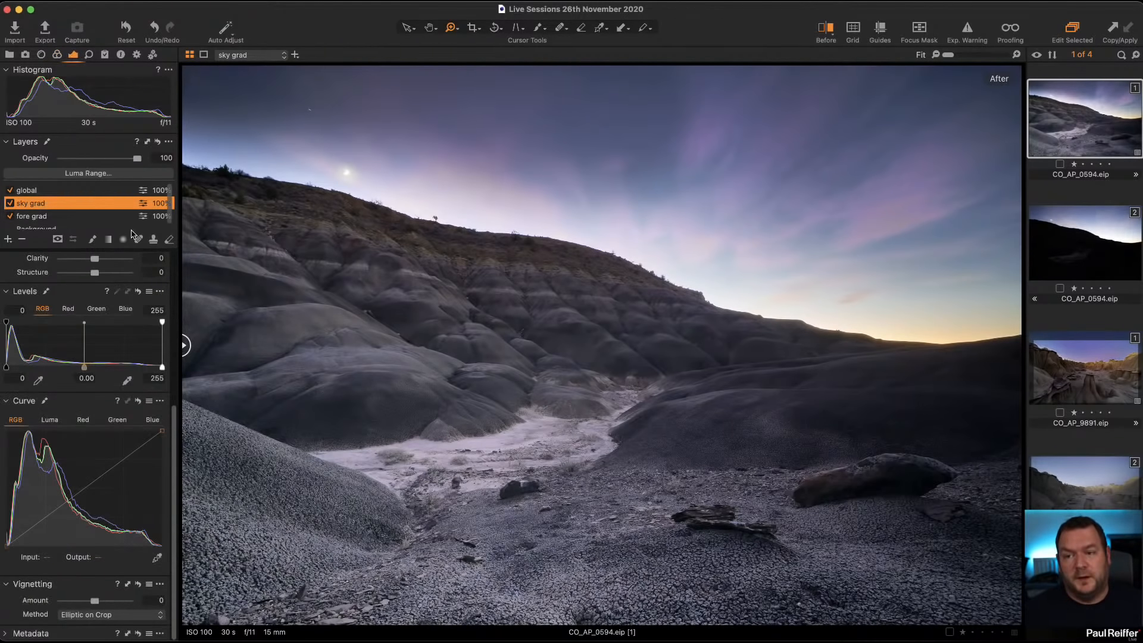
pyautogui.scroll(3, 91, 311)
pyautogui.scroll(4, 90, 310)
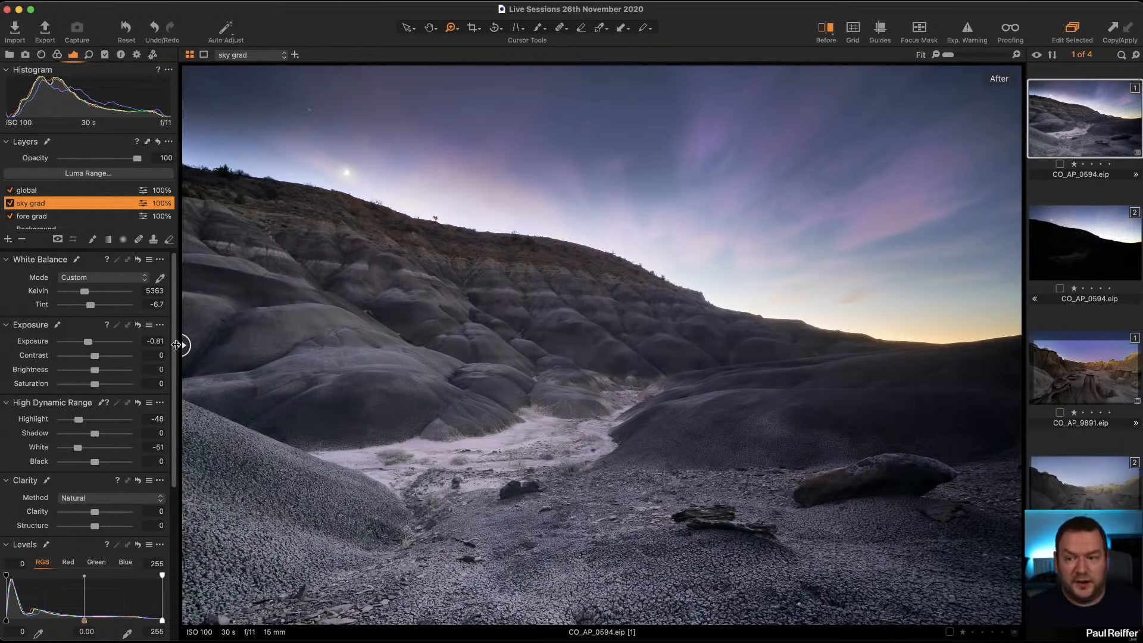
pyautogui.moveTo(185, 345); pyautogui.dragTo(515, 345)
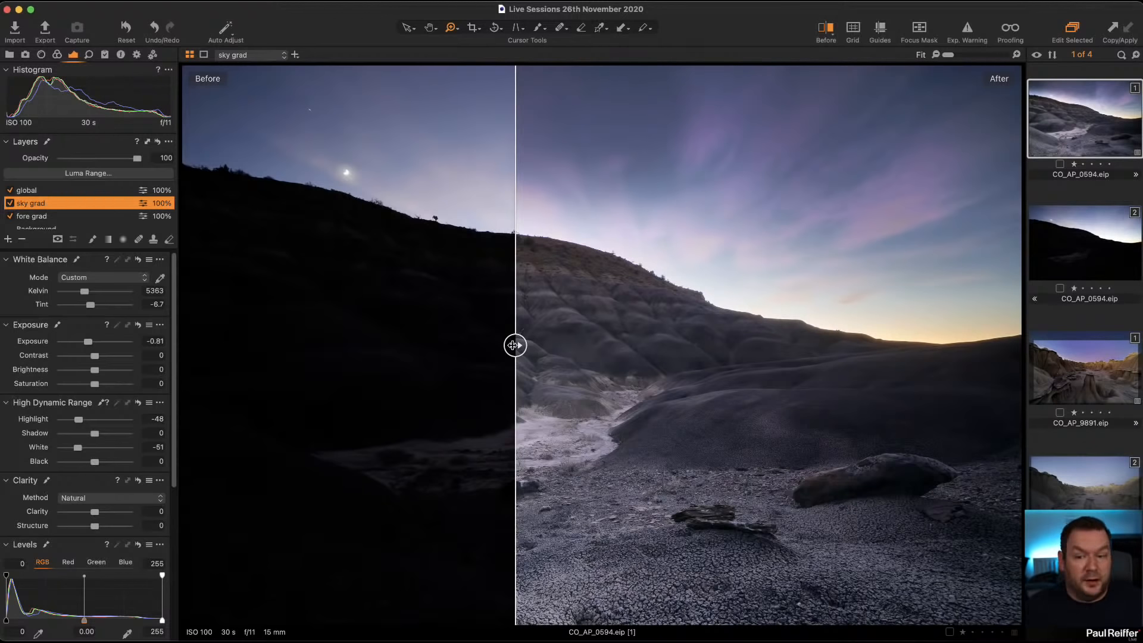
pyautogui.moveTo(513, 345); pyautogui.dragTo(186, 345)
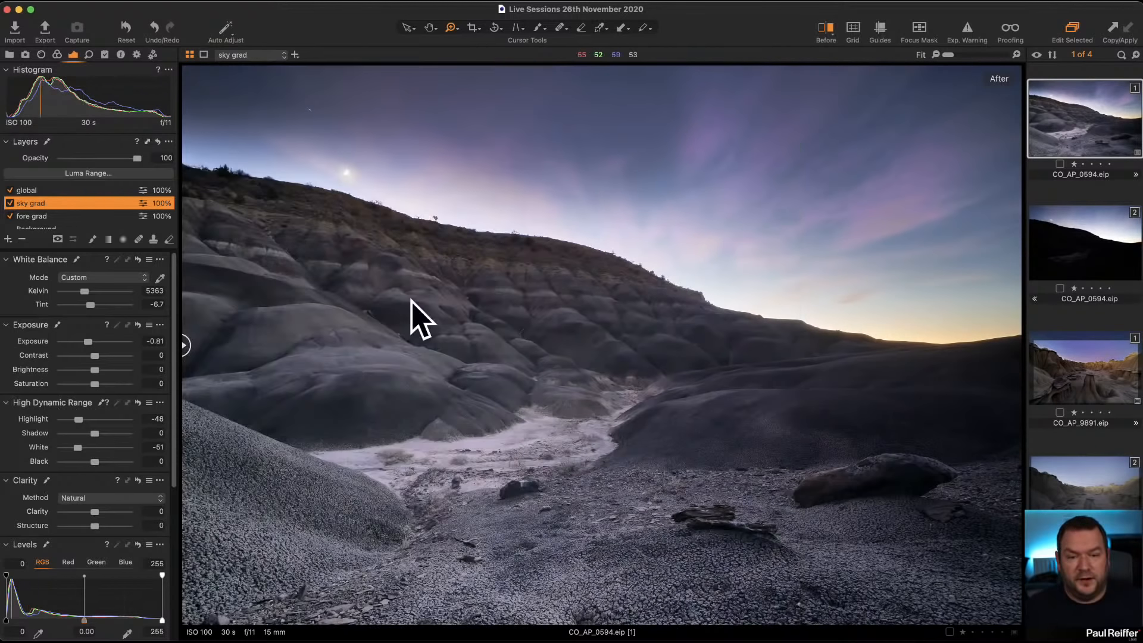
# Step: Open Saltwick Bay2016-37.eip from its user collection and compare its before and after versions across the full frame
pyautogui.click(1097, 374)
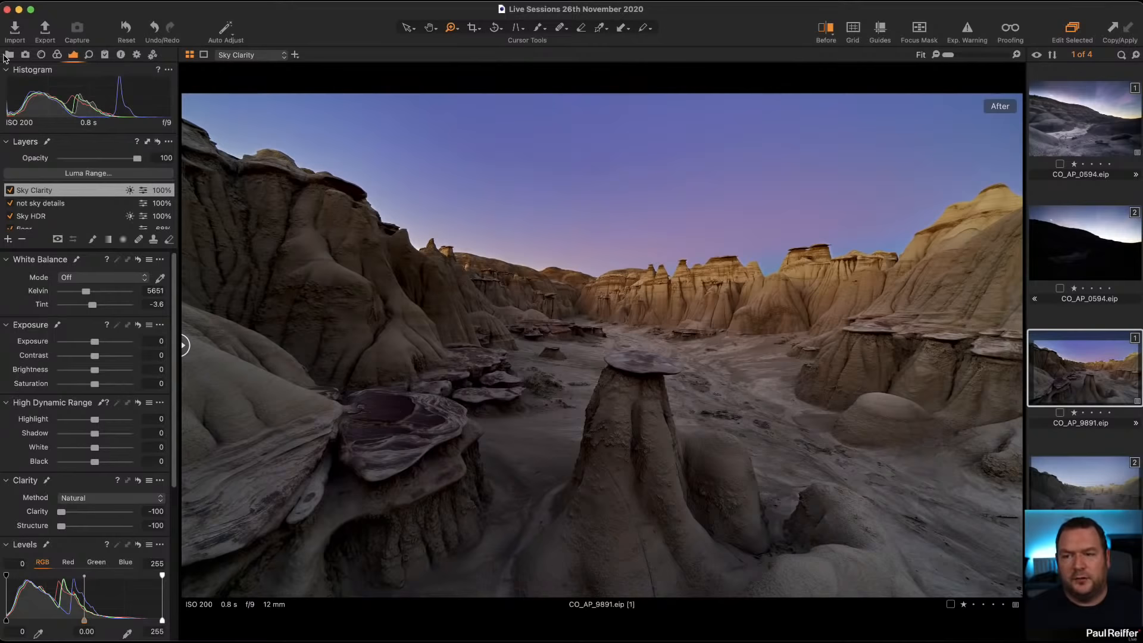
pyautogui.click(7, 55)
pyautogui.click(53, 144)
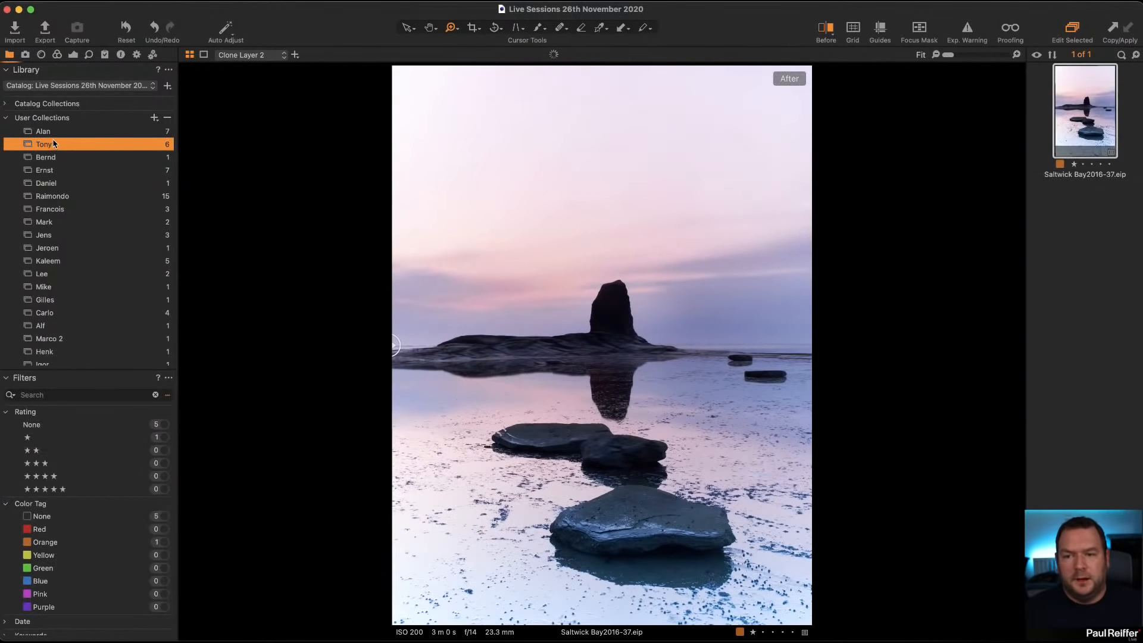
pyautogui.click(41, 55)
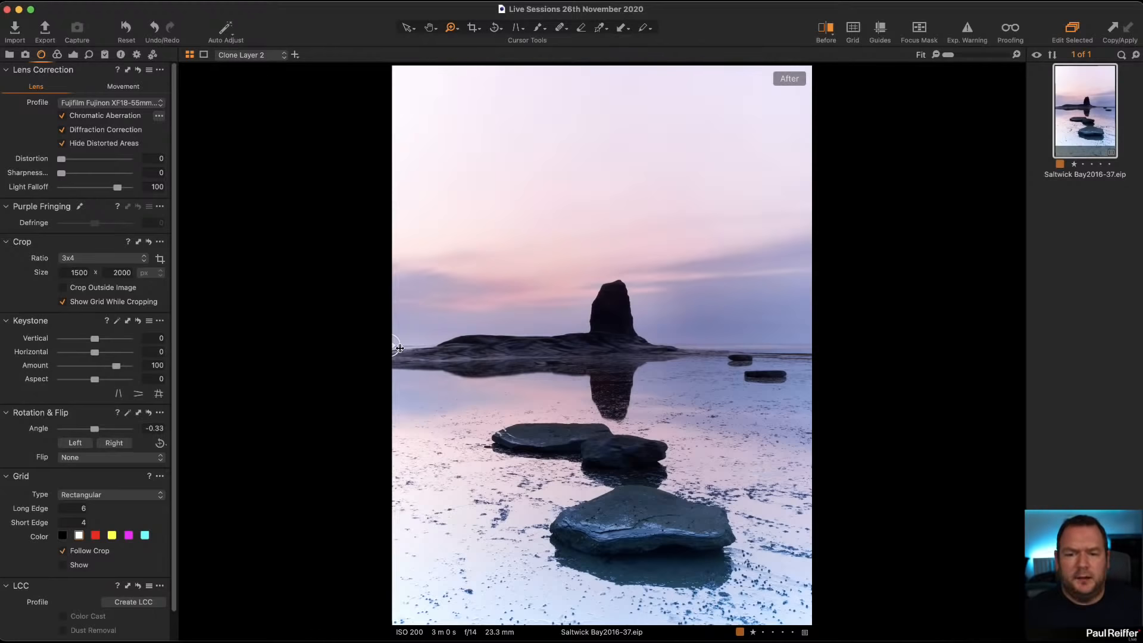
pyautogui.moveTo(399, 348); pyautogui.dragTo(829, 402)
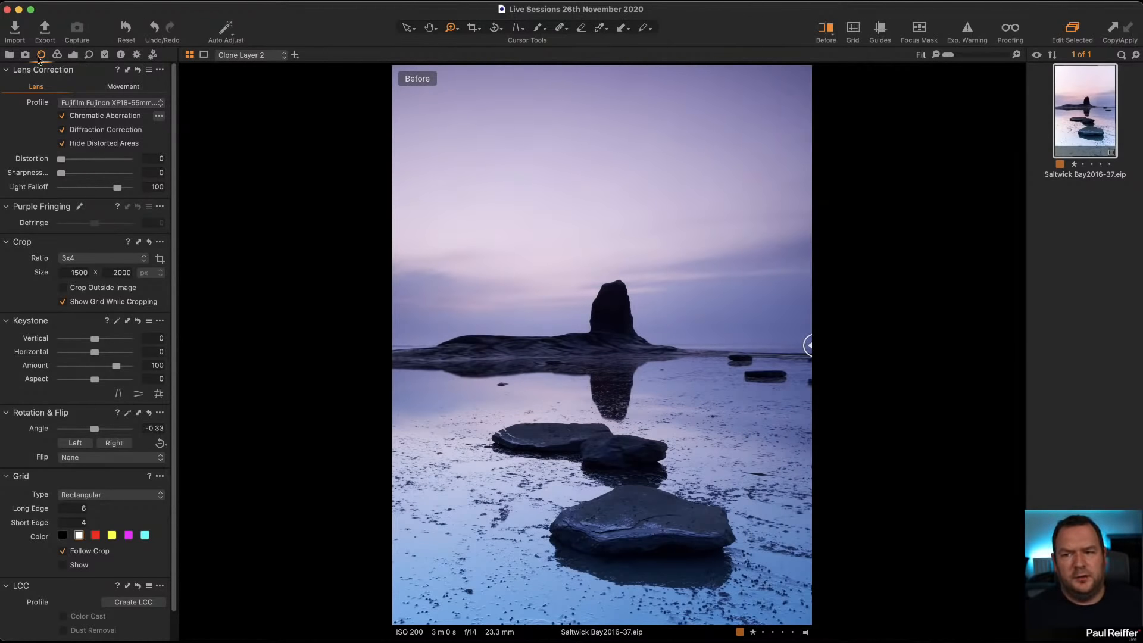
pyautogui.click(57, 54)
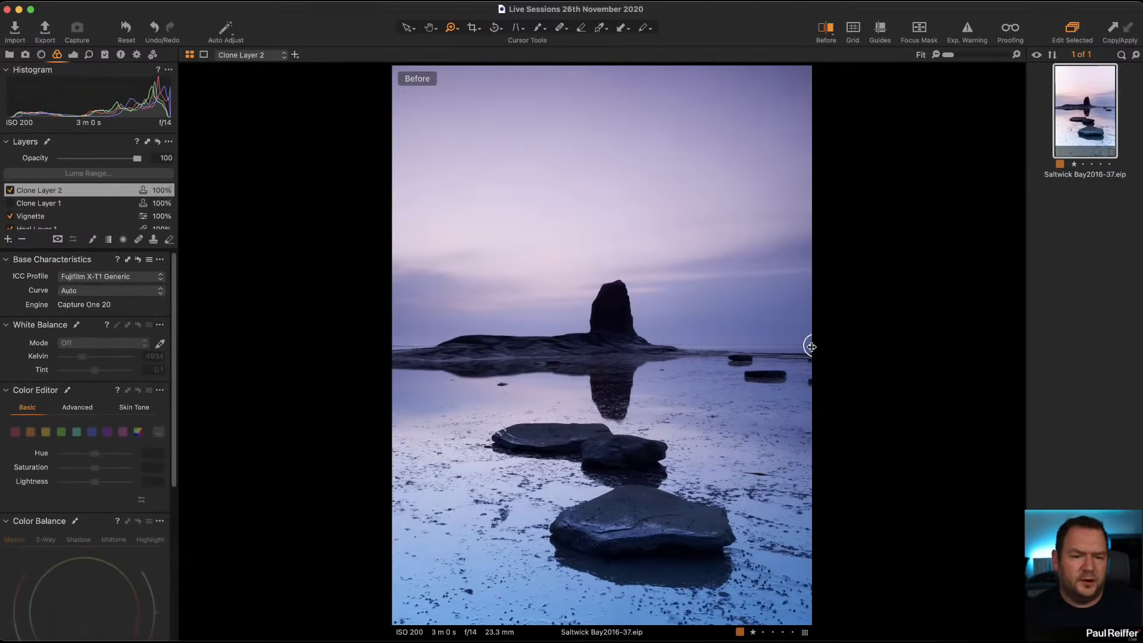
pyautogui.moveTo(807, 344); pyautogui.dragTo(284, 360)
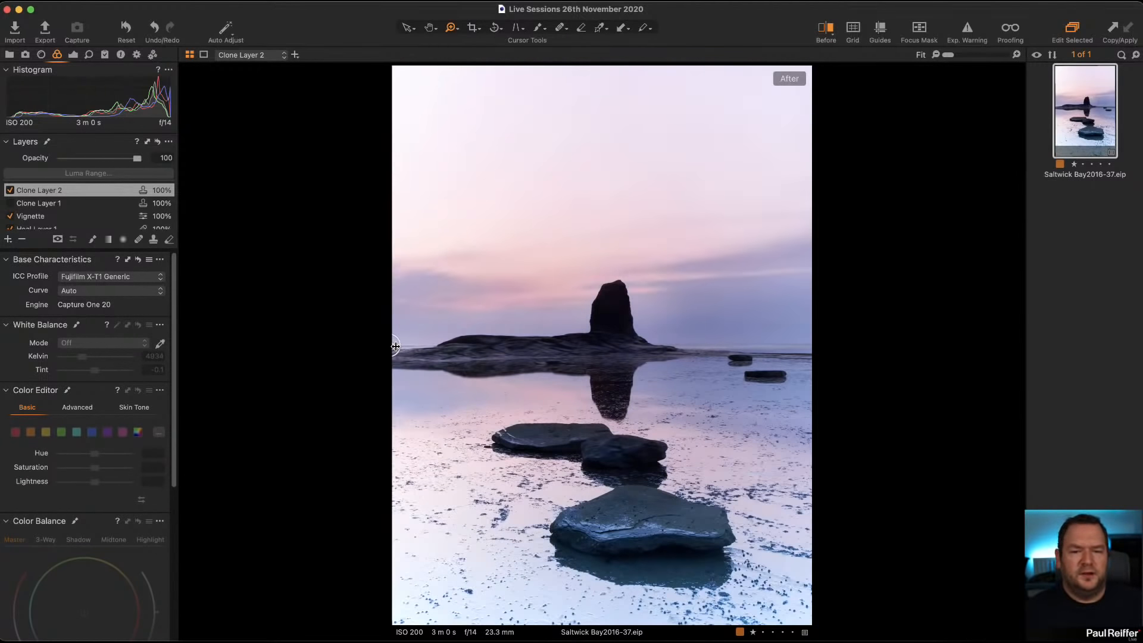
# Step: Create an unadjusted variant of Saltwick Bay2016-37.eip alongside the edited one
pyautogui.rightClick(1082, 106)
pyautogui.click(1111, 145)
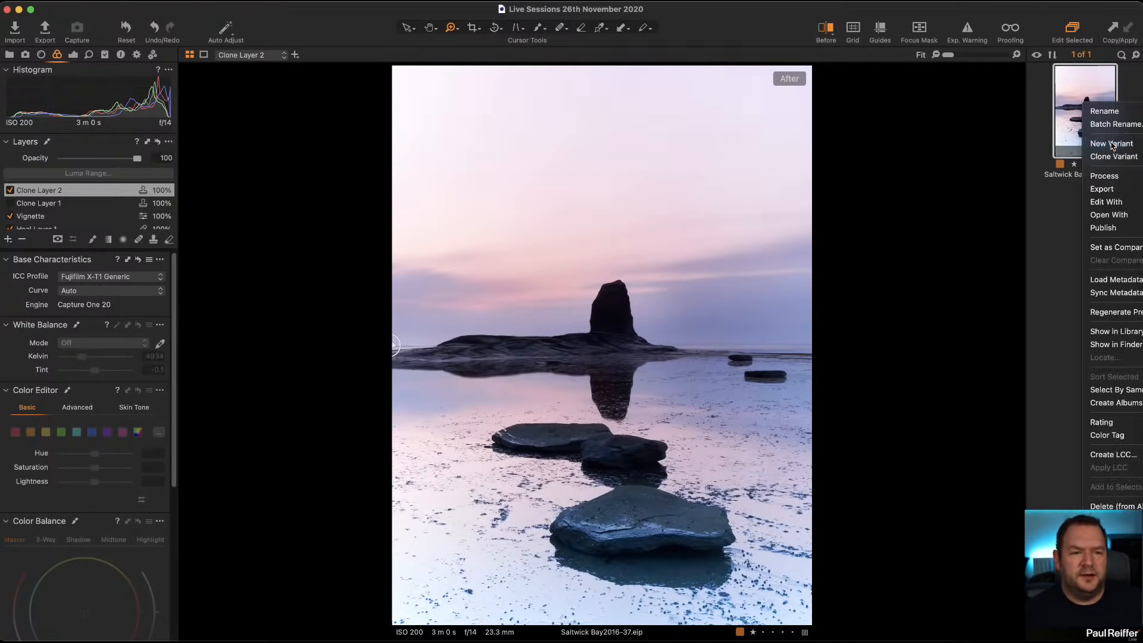
pyautogui.rightClick(1078, 119)
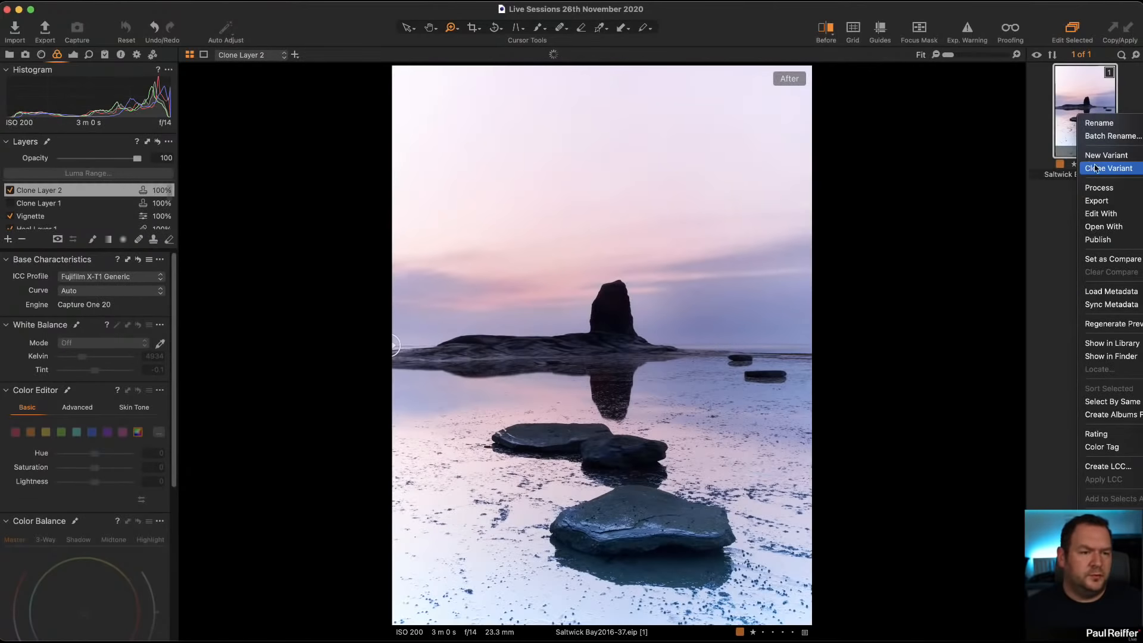
pyautogui.click(1099, 165)
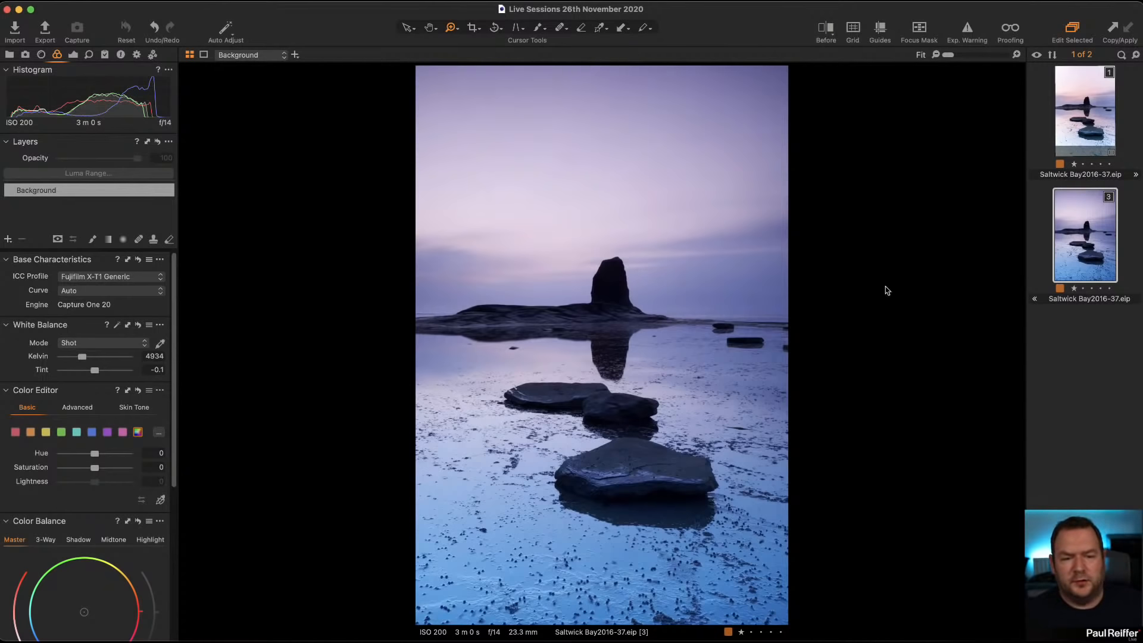
# Step: Compare the edited and unadjusted variants of Saltwick Bay2016-37.eip by alternating between them
pyautogui.click(1092, 122)
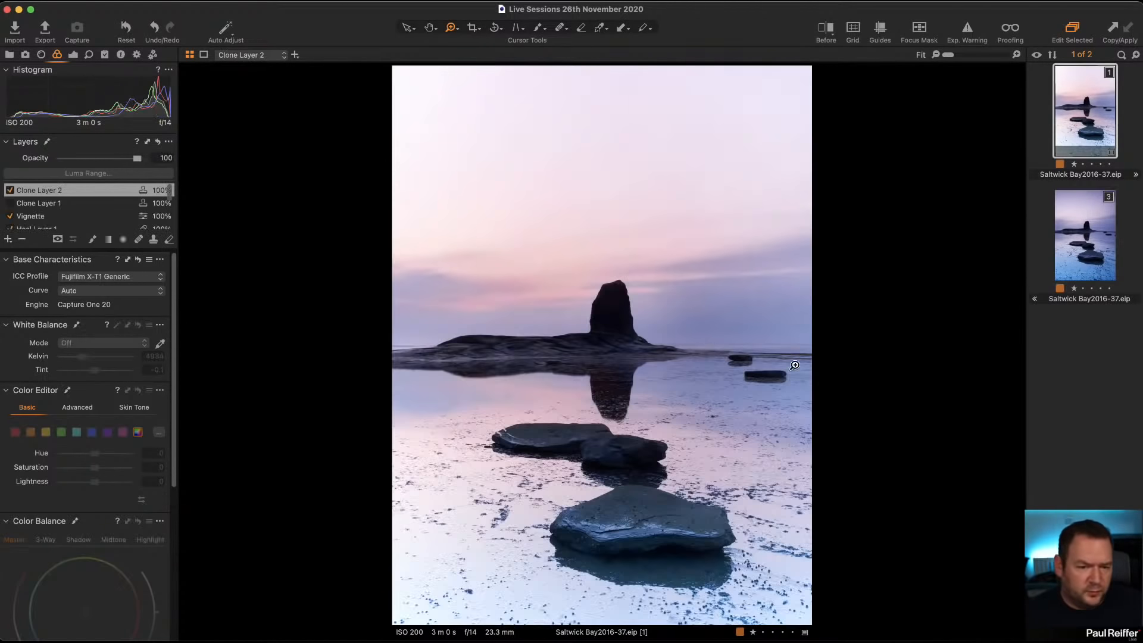
pyautogui.click(1102, 244)
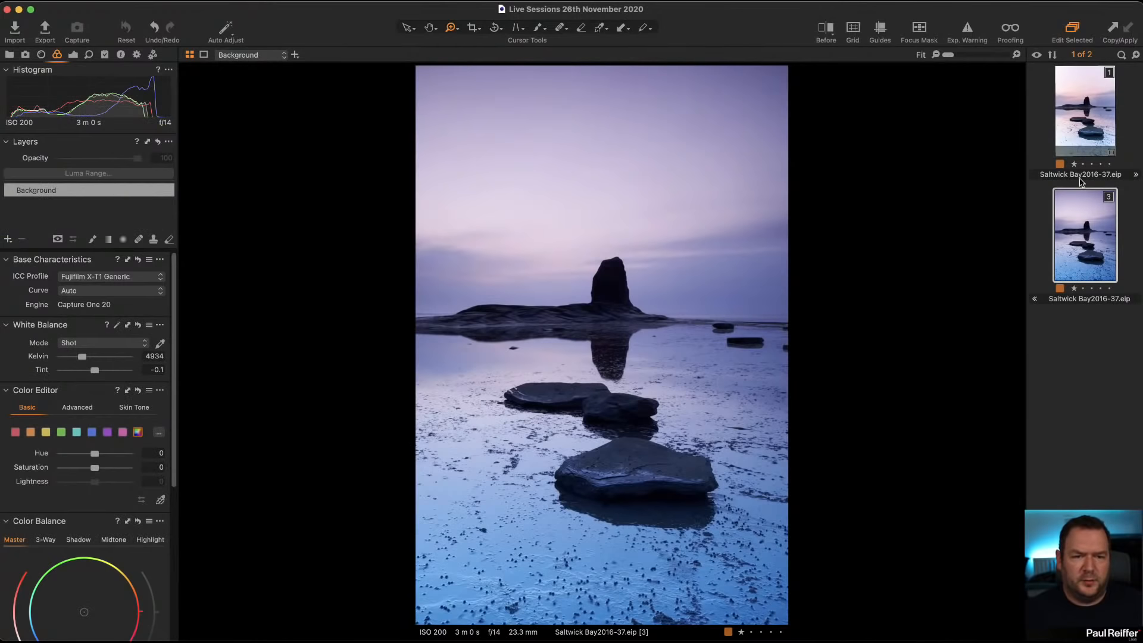
pyautogui.click(1093, 122)
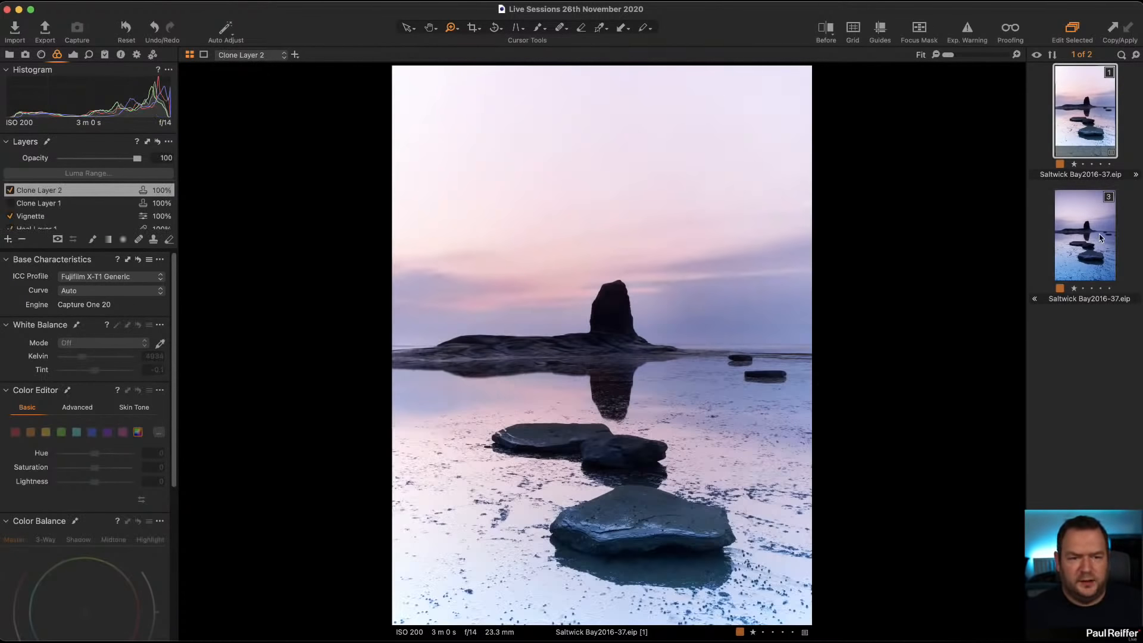
# Step: Set the base characteristics curve of the unadjusted Saltwick Bay variant to Linear Response
pyautogui.click(1113, 253)
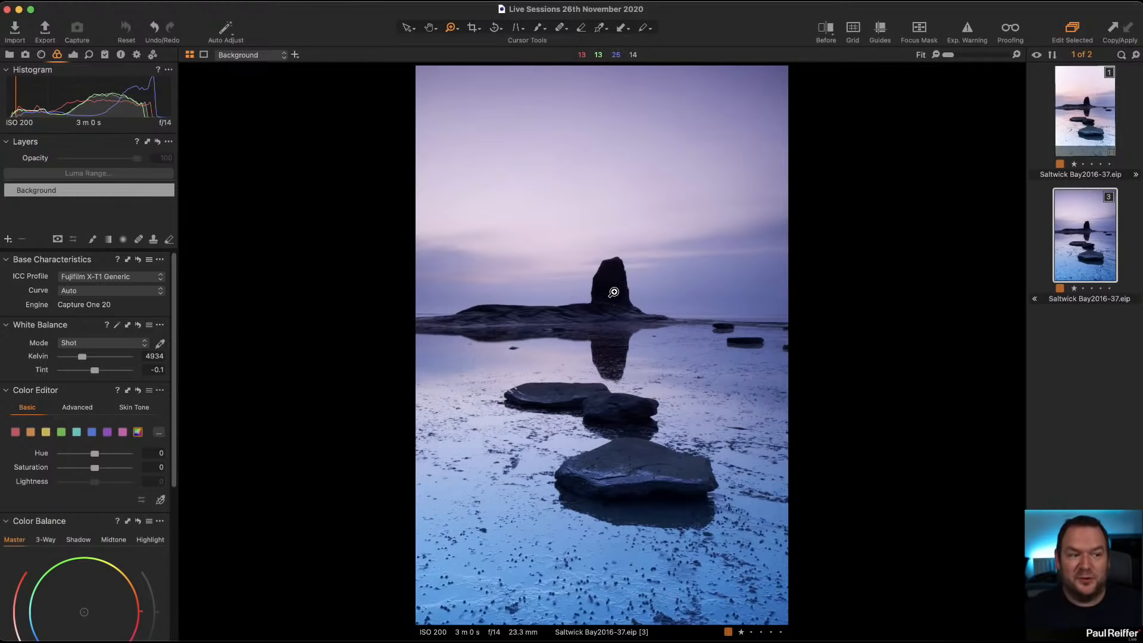
pyautogui.click(85, 290)
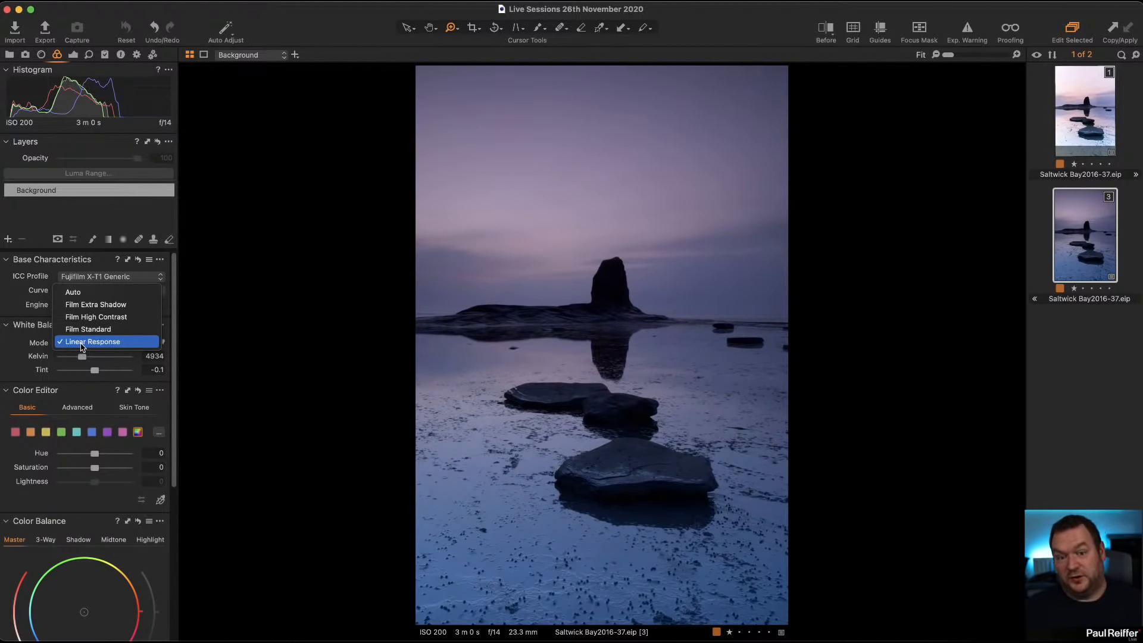
pyautogui.click(82, 347)
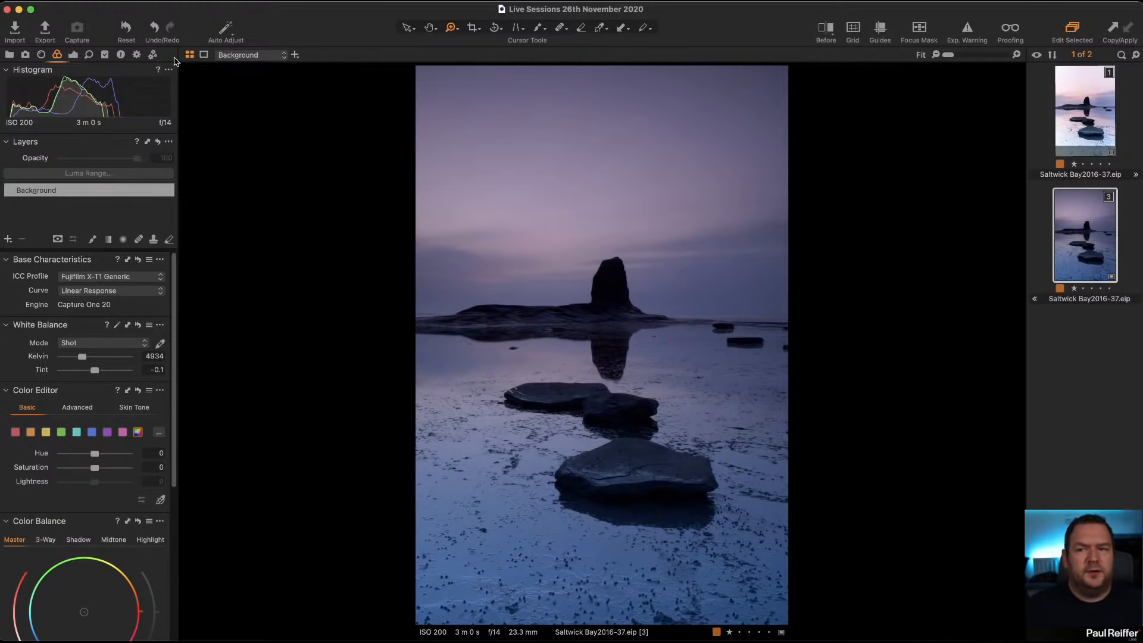
# Step: Raise the Saltwick Bay variant's High Dynamic Range shadow to 25 and black to 12
pyautogui.click(74, 55)
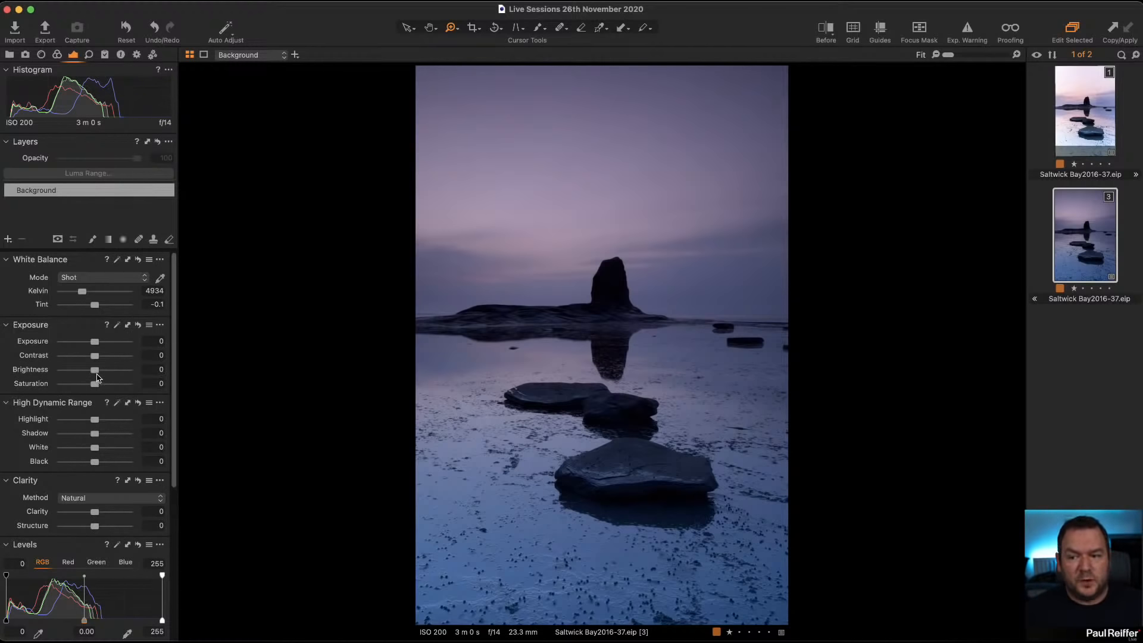
pyautogui.moveTo(98, 439); pyautogui.dragTo(100, 467)
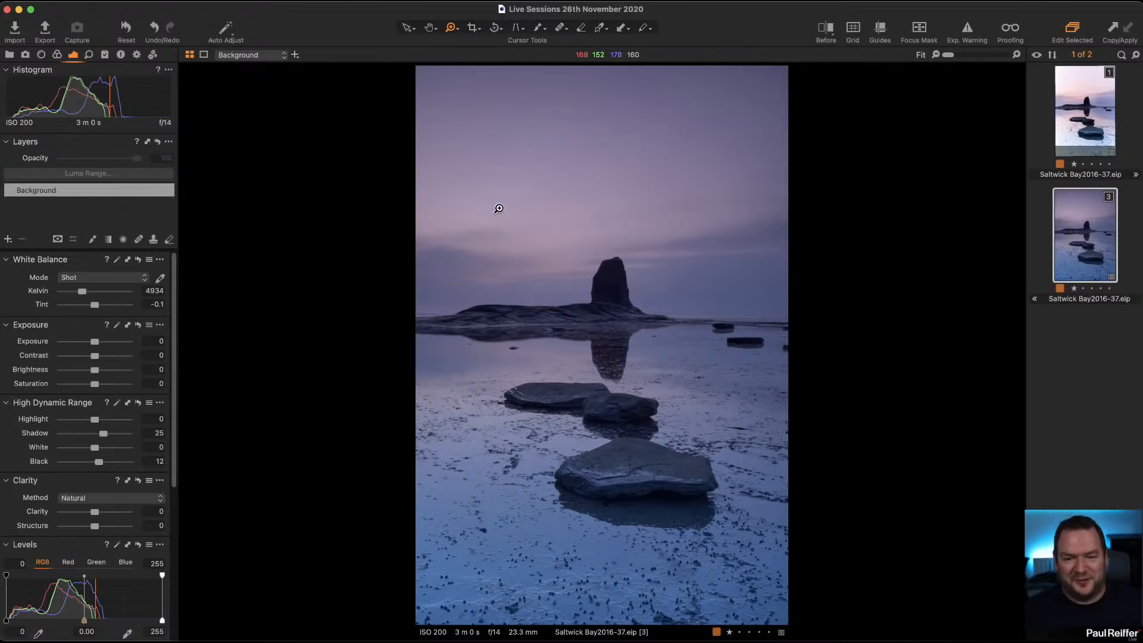
# Step: Compare the variant before and after at the sea stack at 200% and across the whole image, ending on the edited version
pyautogui.click(750, 488)
pyautogui.click(622, 296)
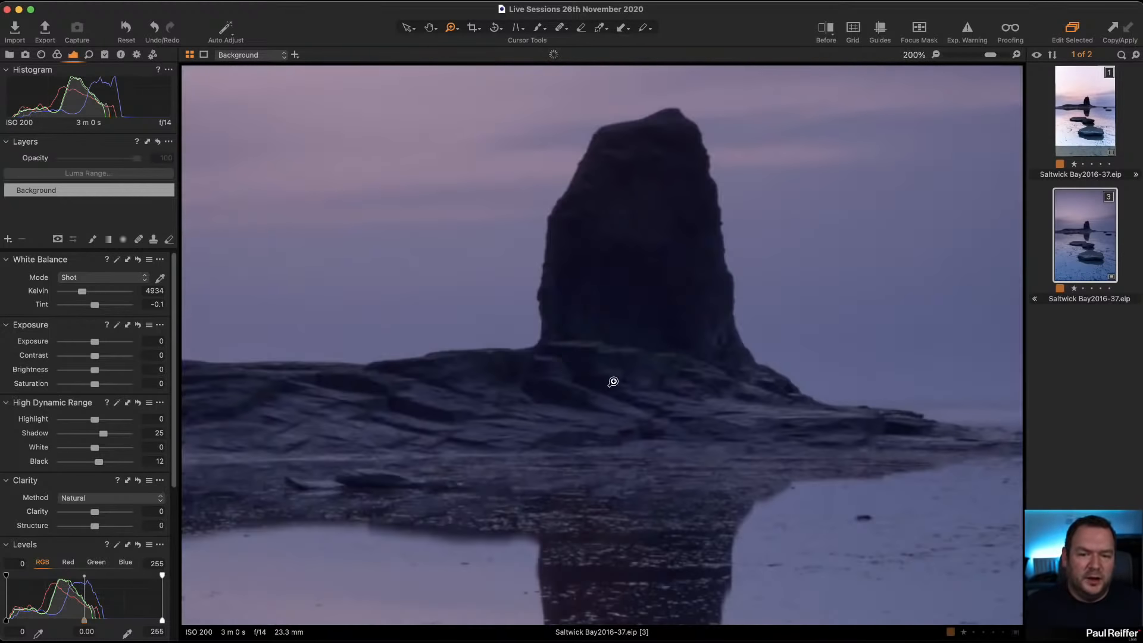
pyautogui.click(827, 31)
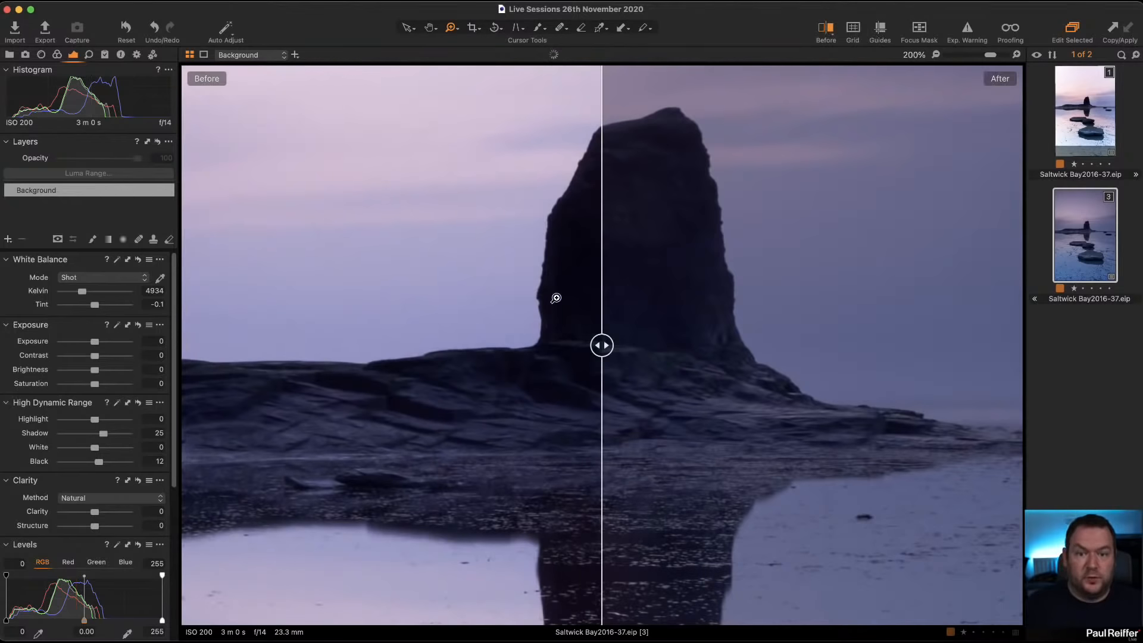
pyautogui.moveTo(602, 342); pyautogui.dragTo(619, 364)
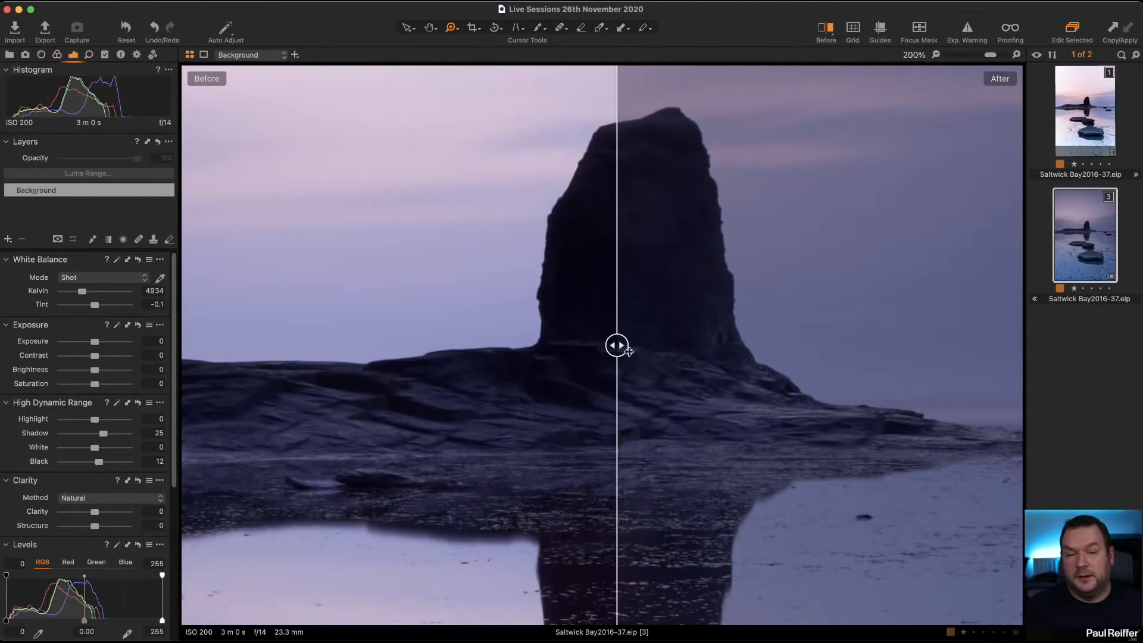
pyautogui.scroll(-3, 672, 342)
pyautogui.scroll(-1, 665, 353)
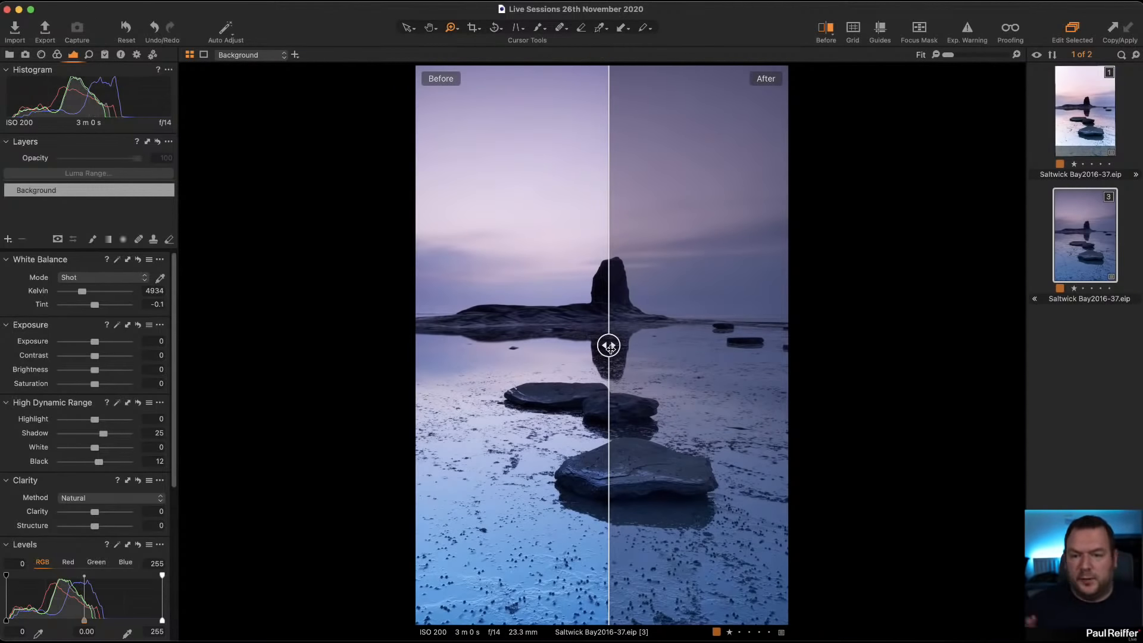
pyautogui.moveTo(608, 345); pyautogui.dragTo(400, 345)
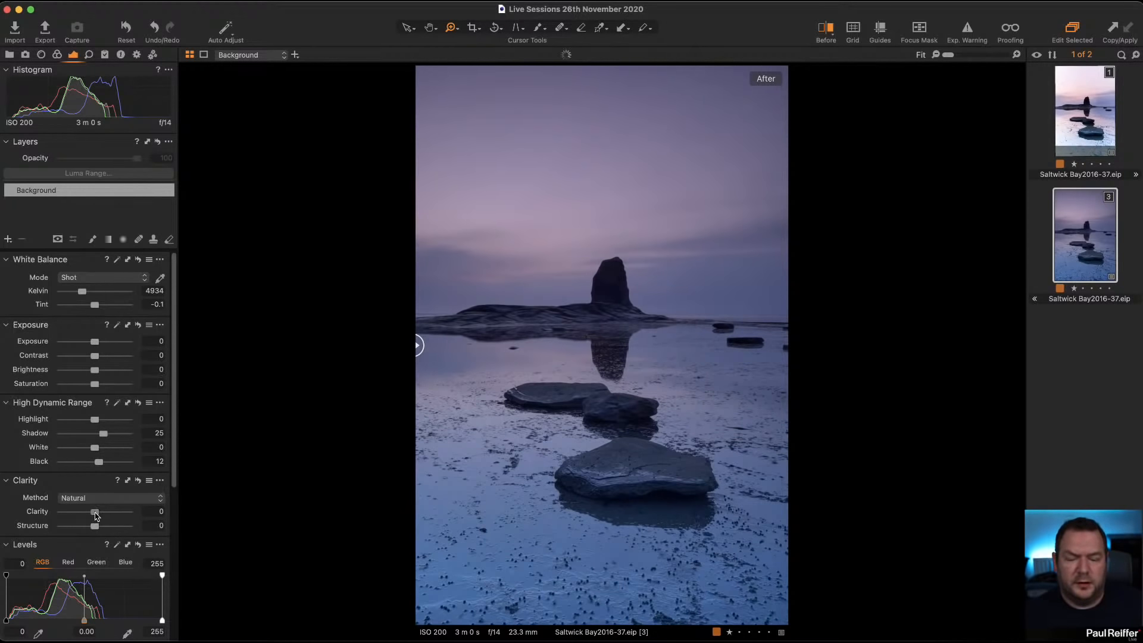
# Step: Try Natural clarity at its extremes of 100 and -100, inspecting the sea stack's edges up close
pyautogui.moveTo(95, 513); pyautogui.dragTo(182, 524)
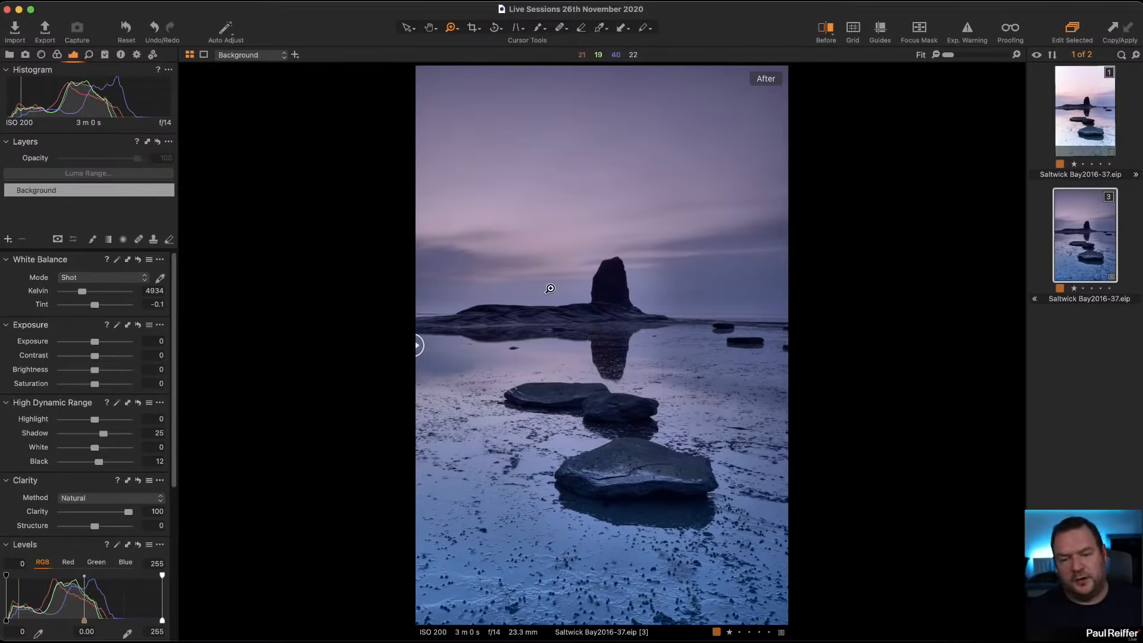
pyautogui.moveTo(137, 519); pyautogui.dragTo(59, 518)
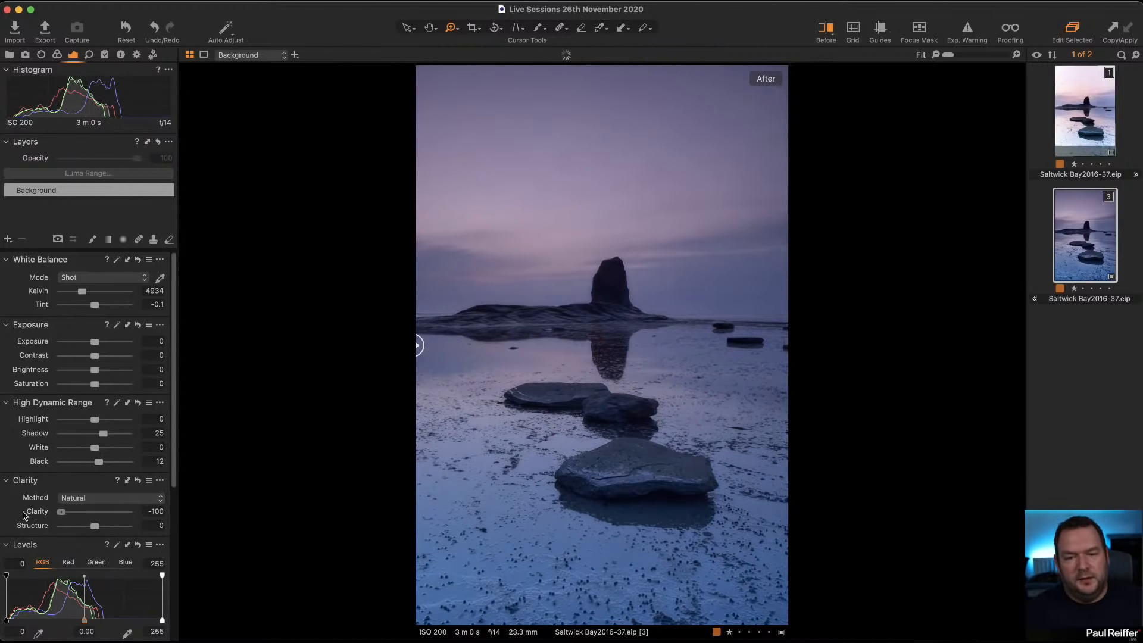
pyautogui.click(562, 239)
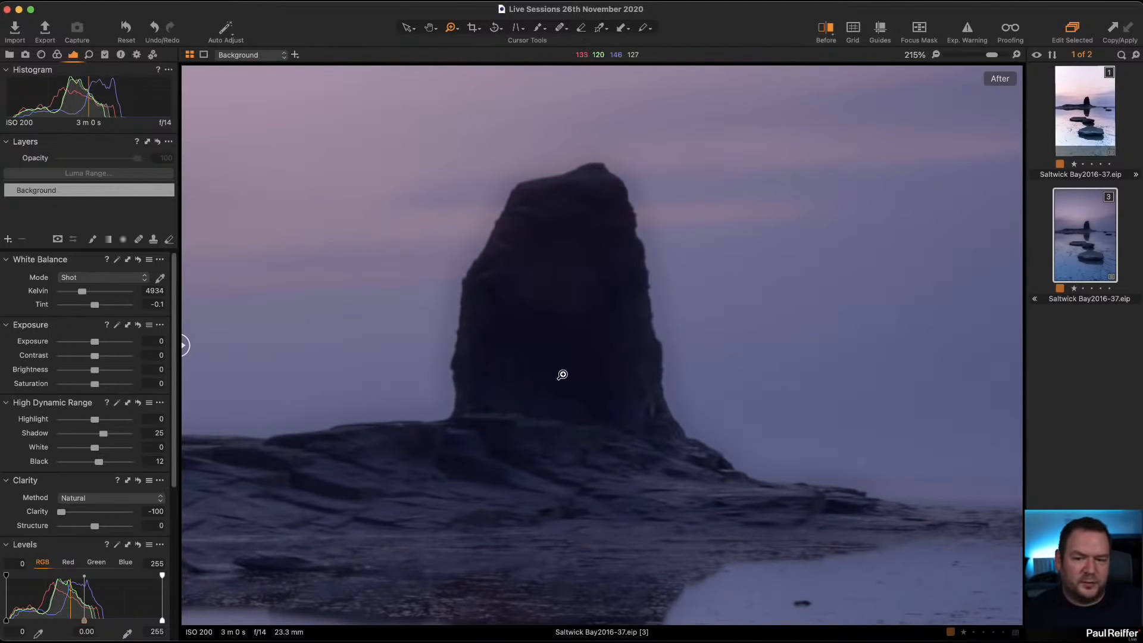
# Step: Set the background's Natural clarity to 39 and structure to 12
pyautogui.moveTo(64, 518); pyautogui.dragTo(109, 514)
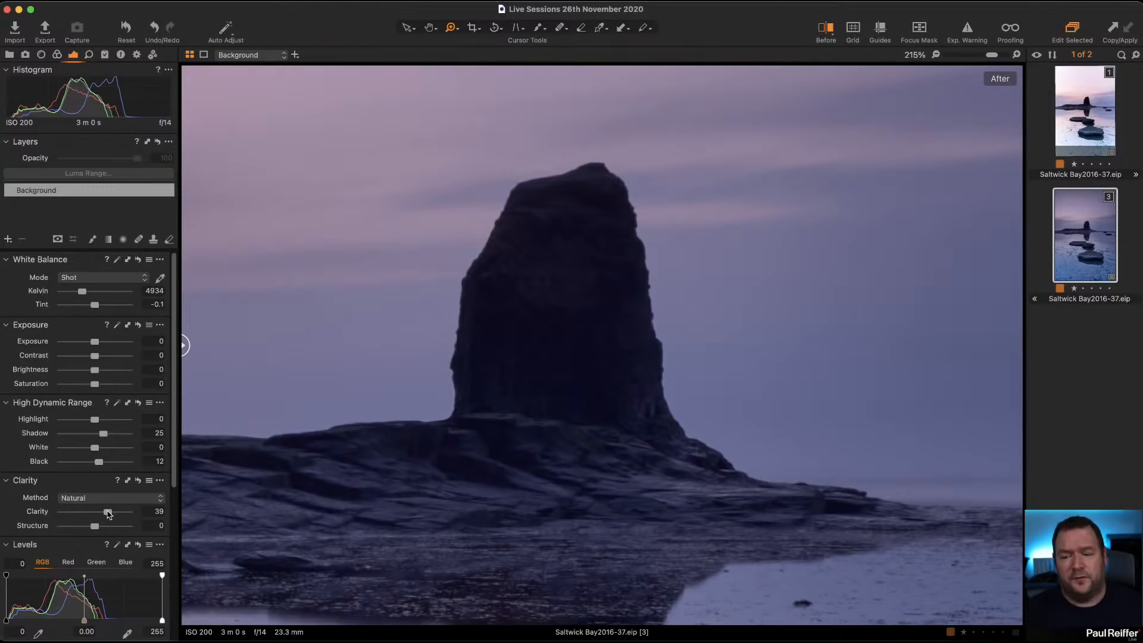
pyautogui.moveTo(94, 527); pyautogui.dragTo(102, 530)
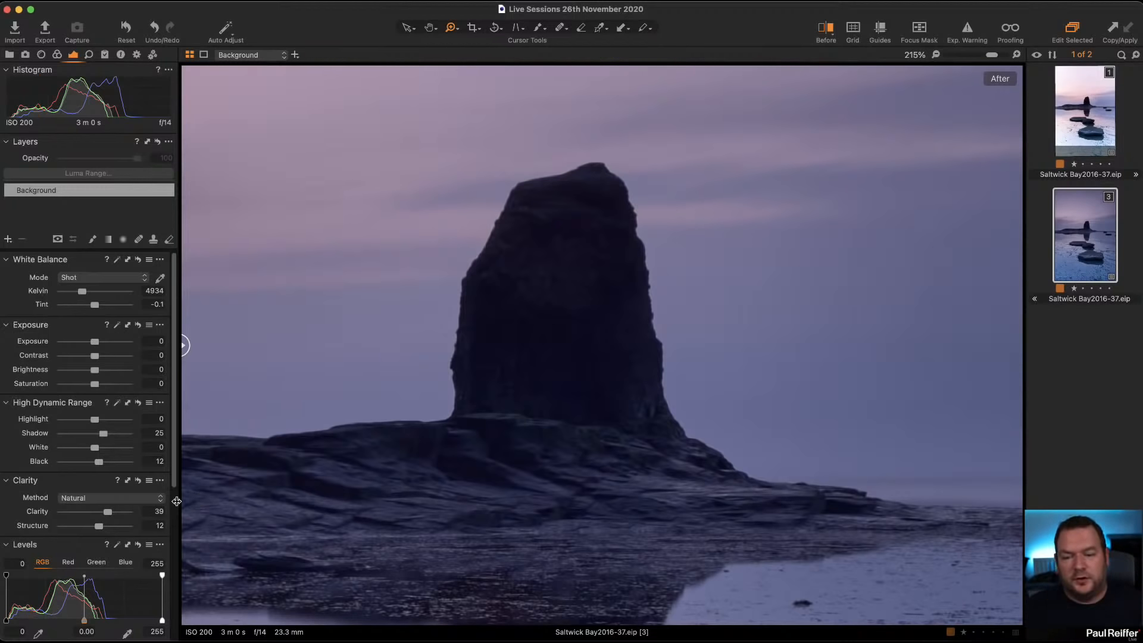
# Step: Temporarily reset the clarity adjustments to compare the sea stack with and without them, and return to the full image
pyautogui.click(138, 481)
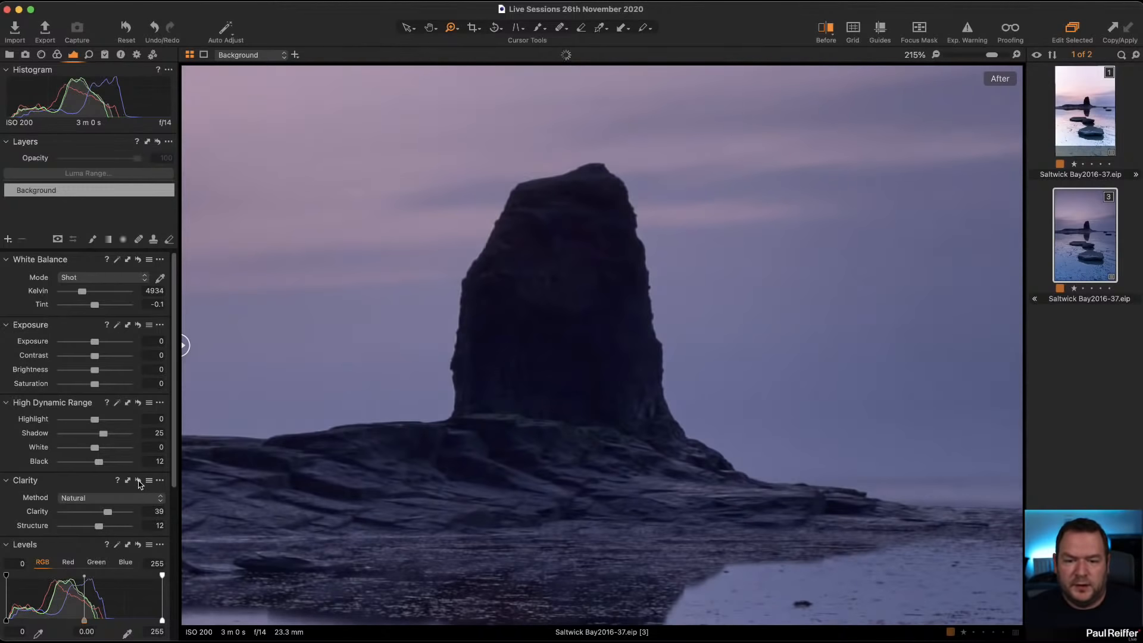
pyautogui.keyDown('alt'); pyautogui.click(138, 481); pyautogui.keyUp('alt')
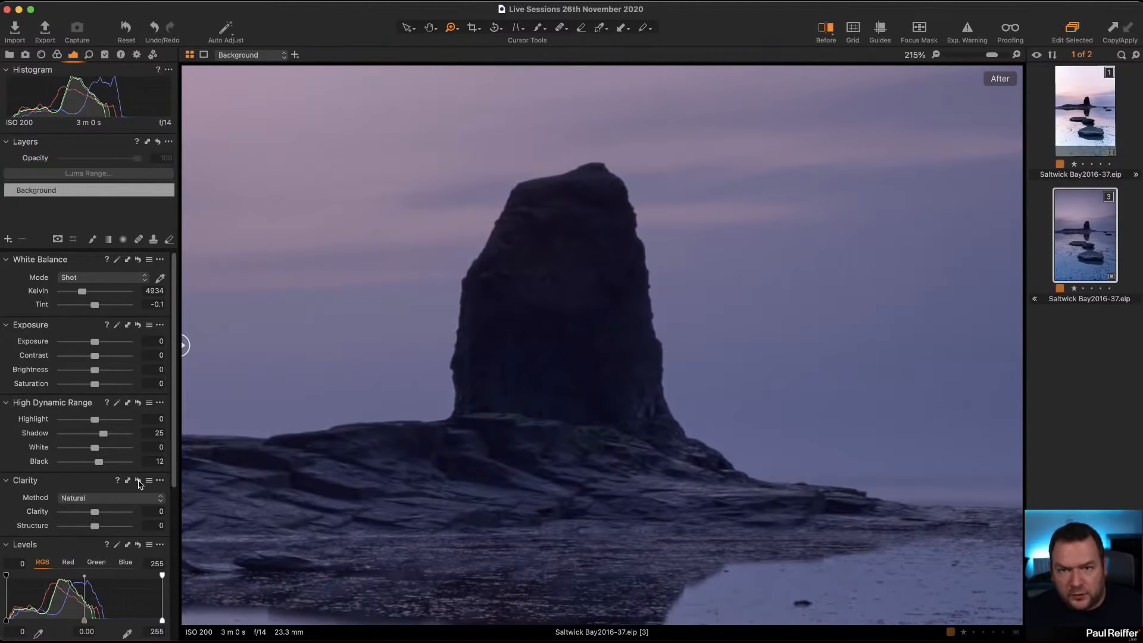
pyautogui.click(601, 365)
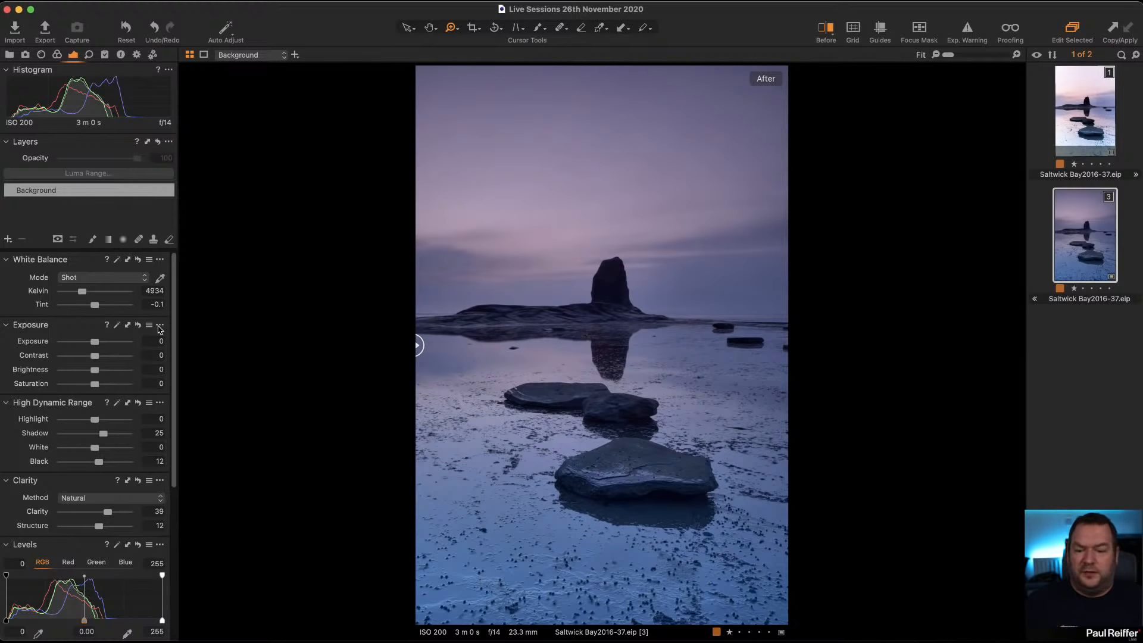
pyautogui.click(87, 279)
pyautogui.click(87, 280)
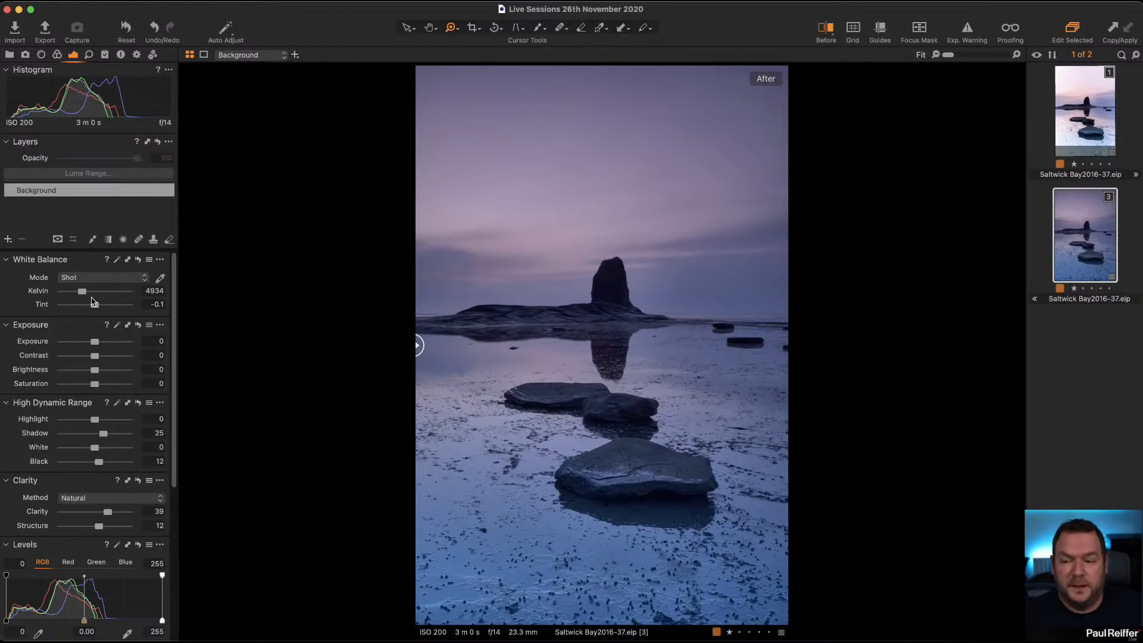
# Step: Warm the background's white balance to 5995 Kelvin with a tint of 3.8, and lower the highlights to -71
pyautogui.moveTo(83, 293)
pyautogui.mouseDown()
pyautogui.moveTo(100, 310)
pyautogui.moveTo(88, 296)
pyautogui.mouseUp()
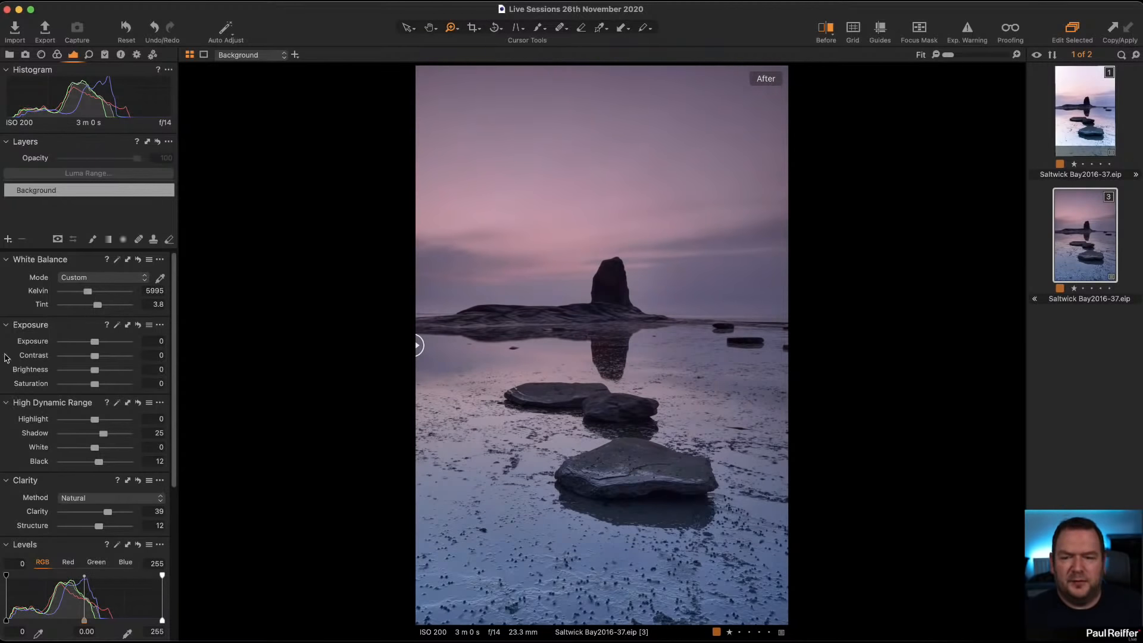
pyautogui.moveTo(95, 419); pyautogui.dragTo(73, 422)
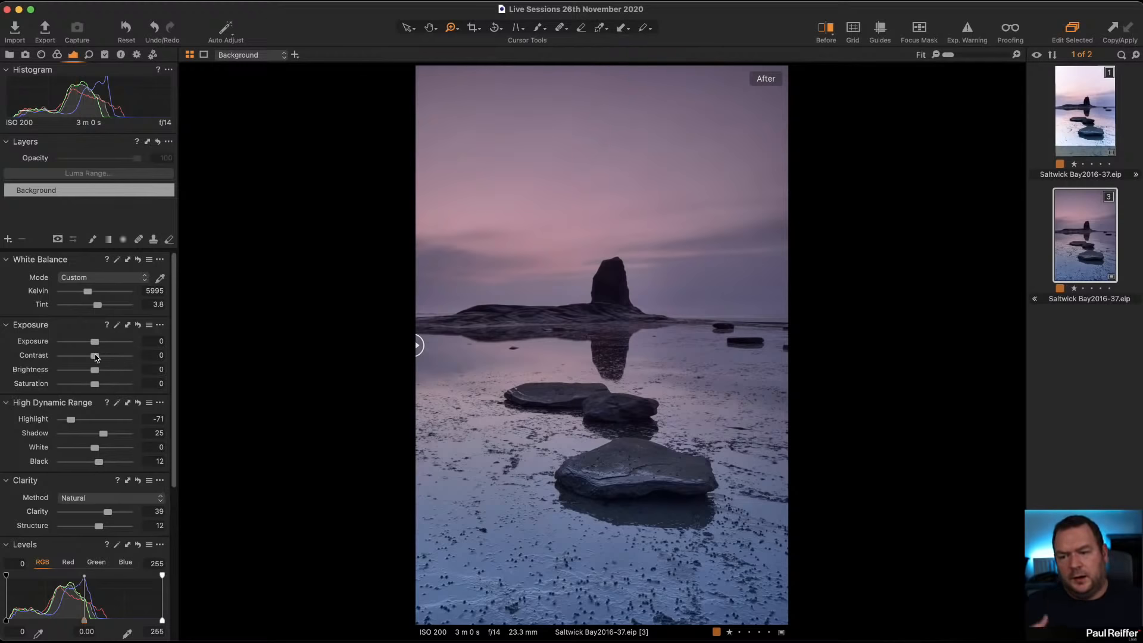
# Step: Tighten the RGB input levels to a white point of 234 and a black point of 3
pyautogui.scroll(-3, 153, 526)
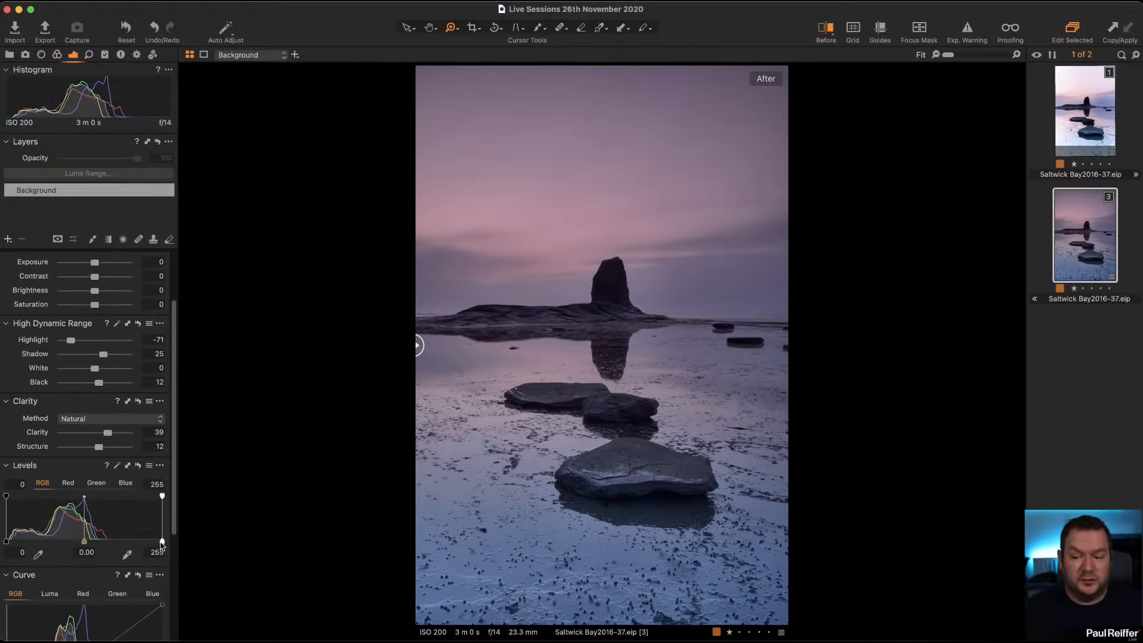
pyautogui.moveTo(162, 540); pyautogui.dragTo(149, 541)
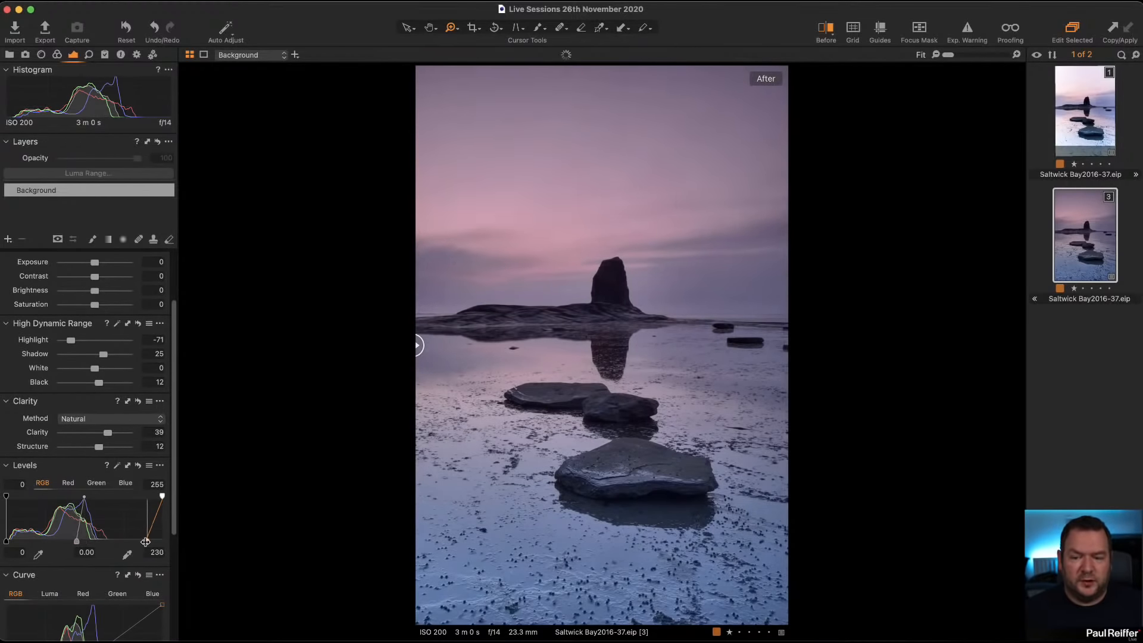
pyautogui.moveTo(7, 541); pyautogui.dragTo(8, 542)
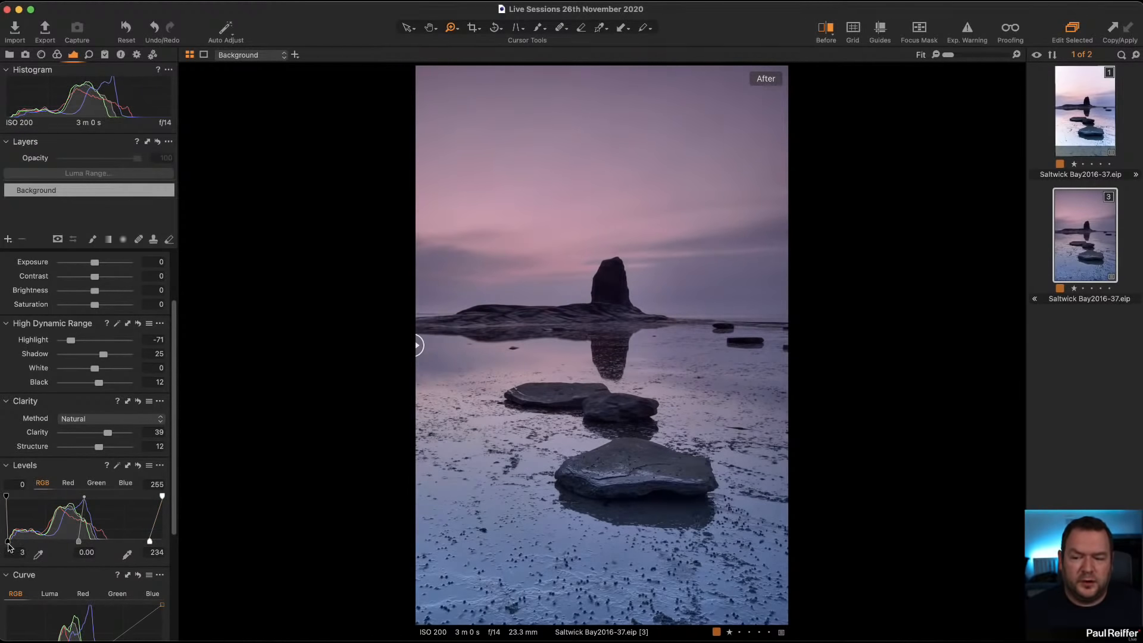
# Step: Try the RGB levels midtone at -0.25, 0.10 and -0.22, then set it to 0.04
pyautogui.moveTo(79, 542)
pyautogui.mouseDown()
pyautogui.moveTo(90, 541)
pyautogui.moveTo(78, 542)
pyautogui.mouseUp()
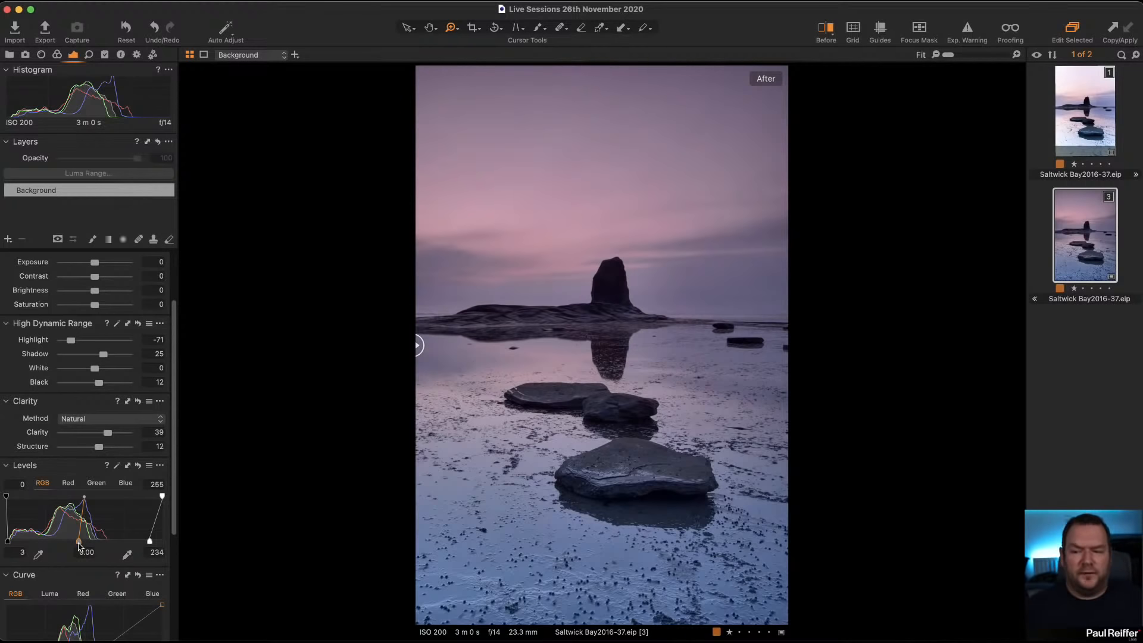
pyautogui.moveTo(79, 545); pyautogui.dragTo(98, 546)
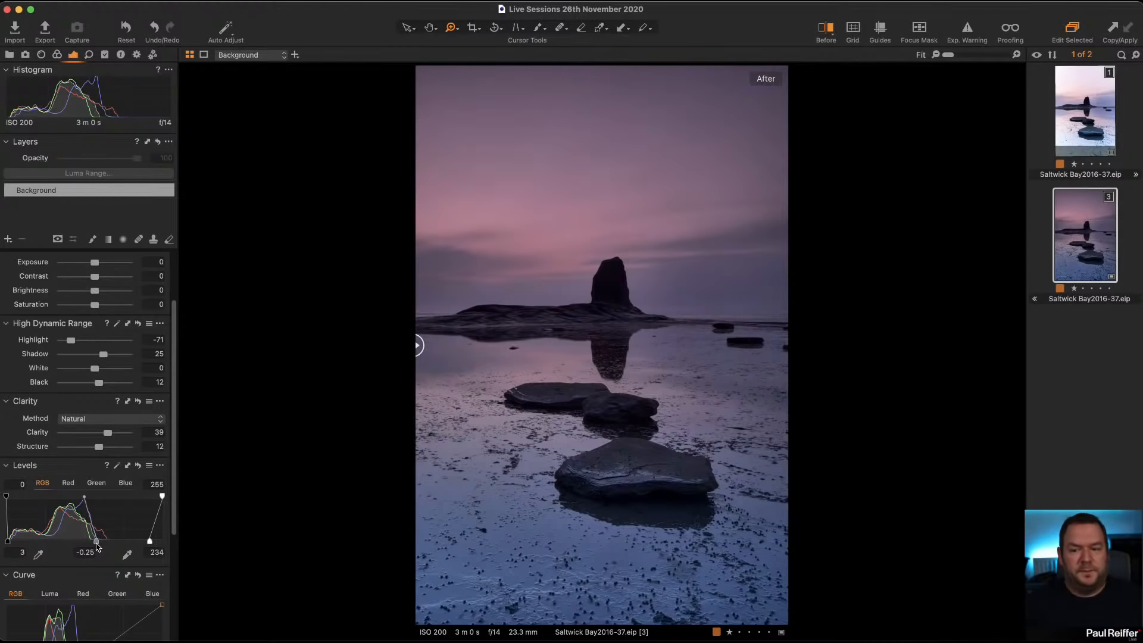
pyautogui.moveTo(99, 546); pyautogui.dragTo(71, 543)
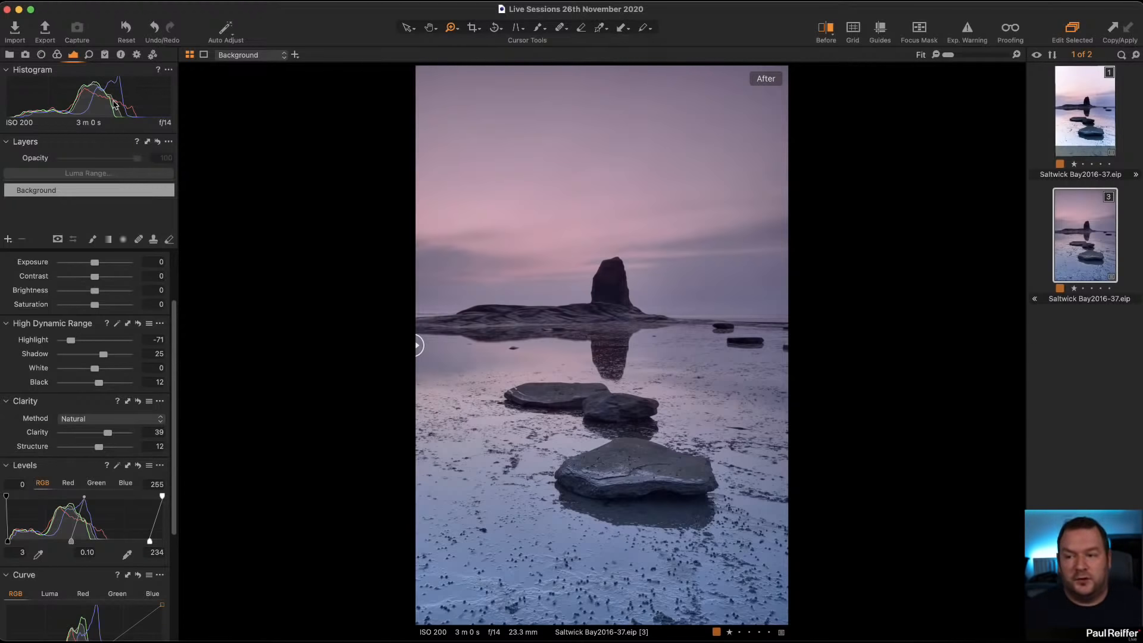
pyautogui.moveTo(72, 540); pyautogui.dragTo(95, 540)
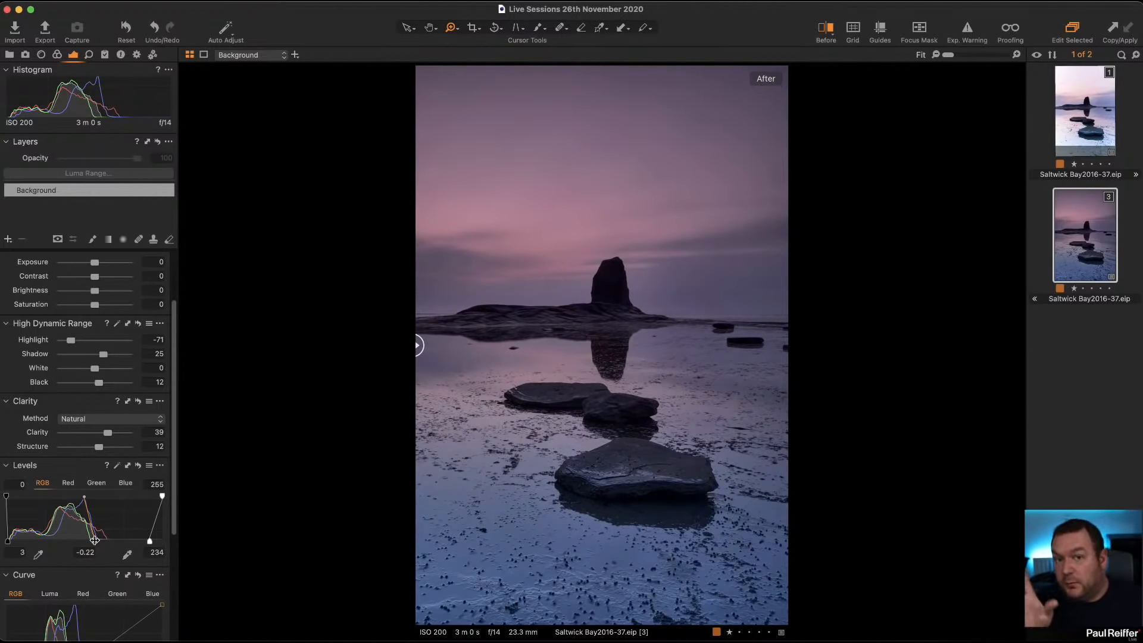
pyautogui.moveTo(95, 540); pyautogui.dragTo(75, 541)
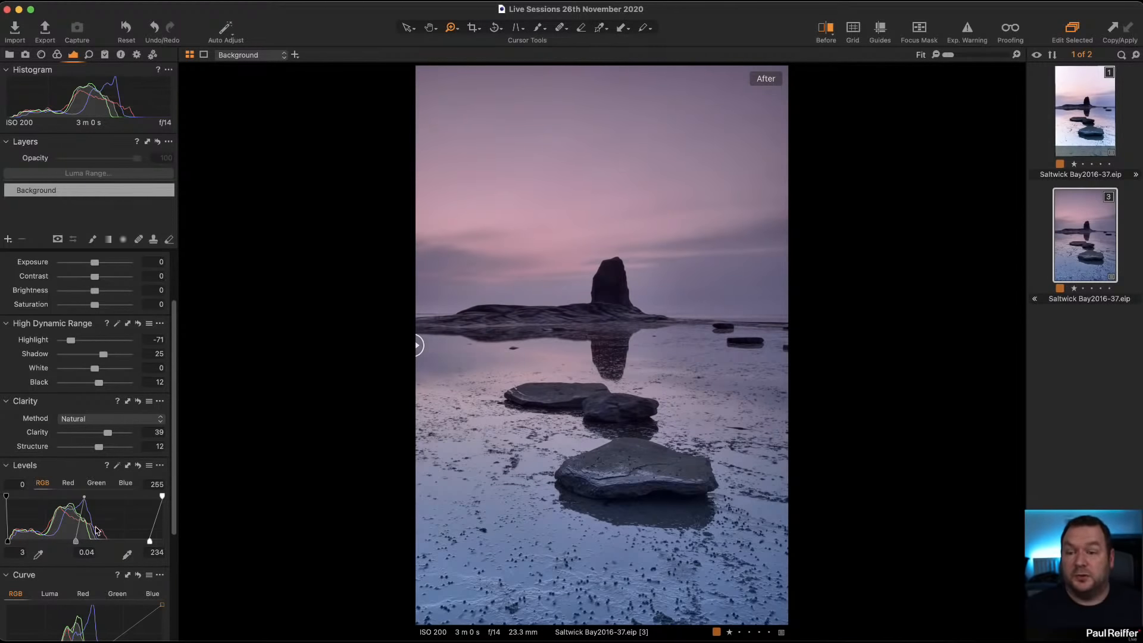
# Step: Set the background's white to -15, exposure to -0.43 and shadow to 35
pyautogui.moveTo(95, 368)
pyautogui.mouseDown()
pyautogui.moveTo(62, 372)
pyautogui.moveTo(92, 371)
pyautogui.mouseUp()
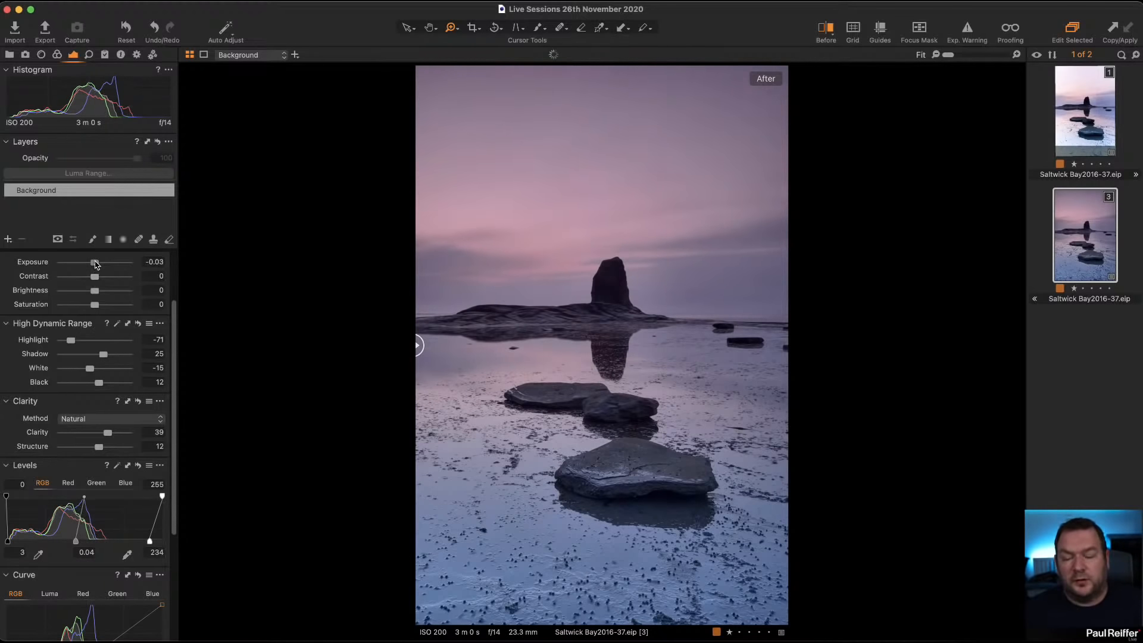
pyautogui.moveTo(96, 264); pyautogui.dragTo(91, 267)
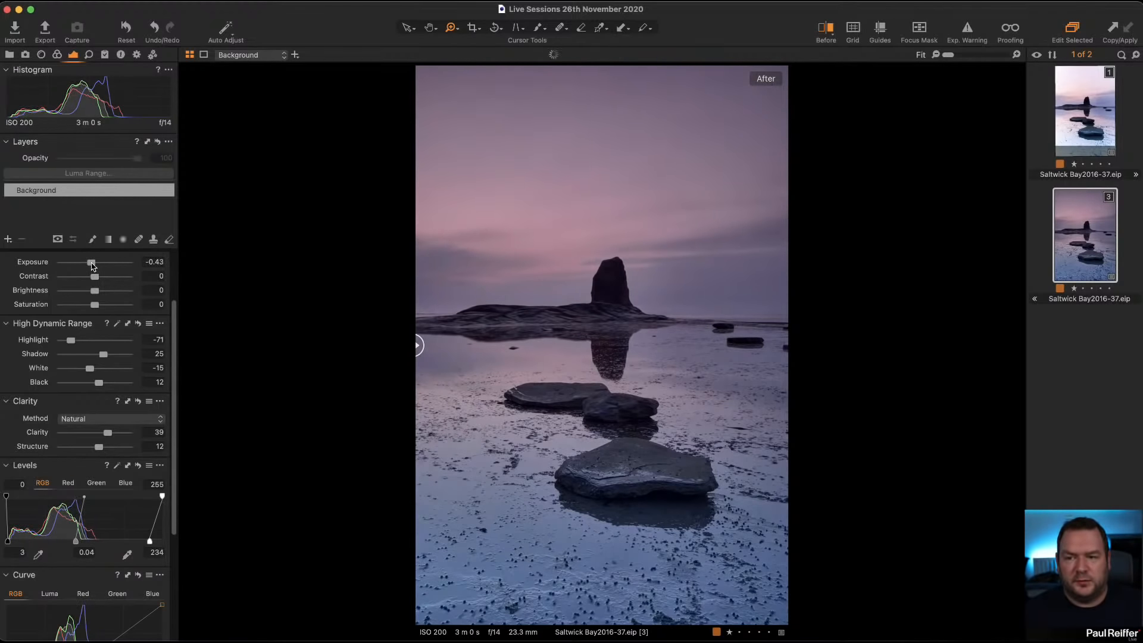
pyautogui.moveTo(105, 356); pyautogui.dragTo(109, 357)
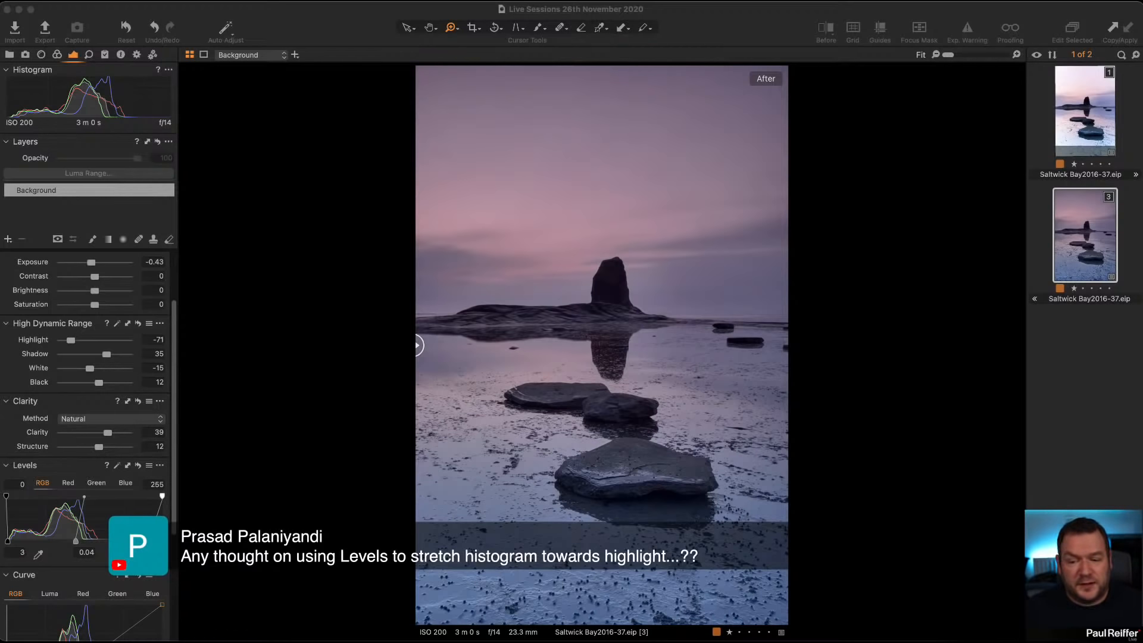
# Step: Try a strong inward shift of the RGB levels white point, then ease it back to a moderate highlight stretch
pyautogui.moveTo(147, 542); pyautogui.dragTo(113, 541)
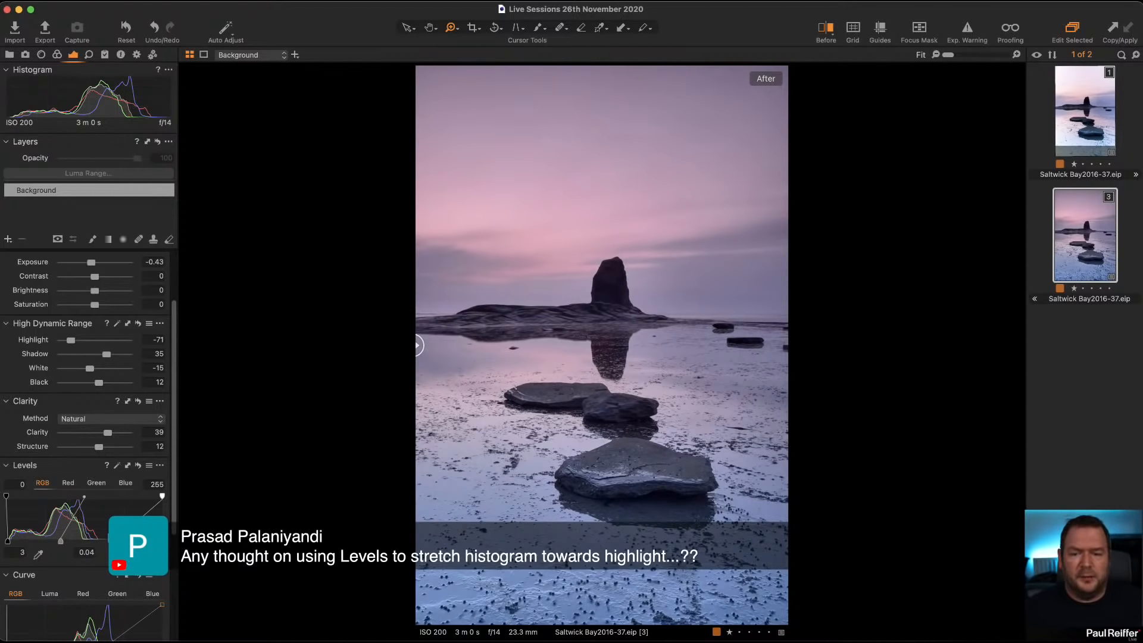
pyautogui.moveTo(114, 542); pyautogui.dragTo(140, 542)
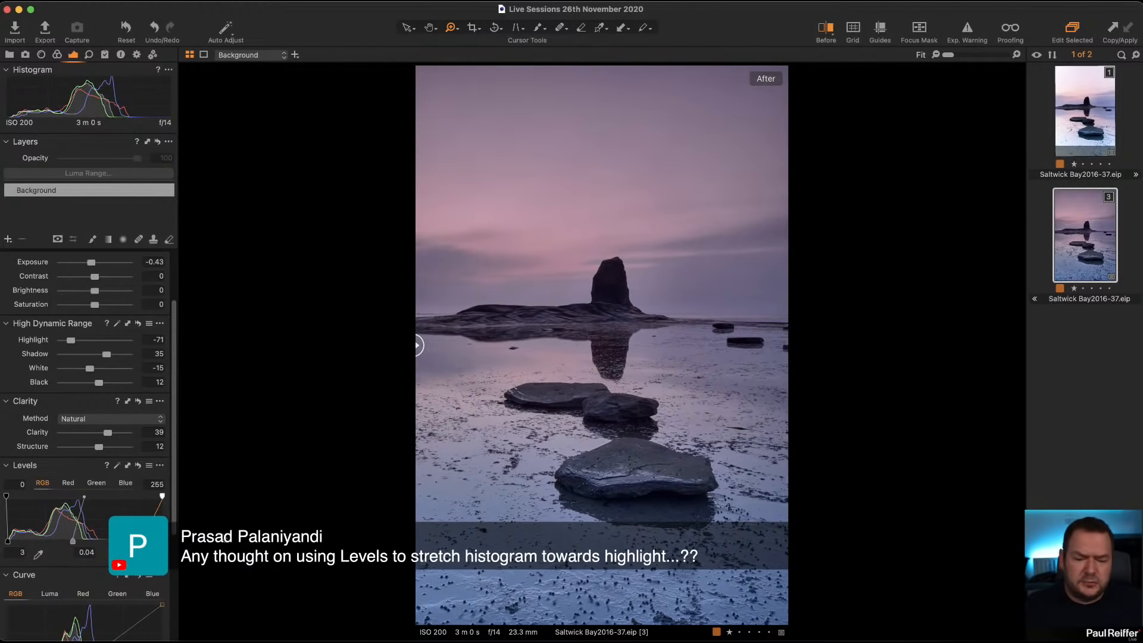
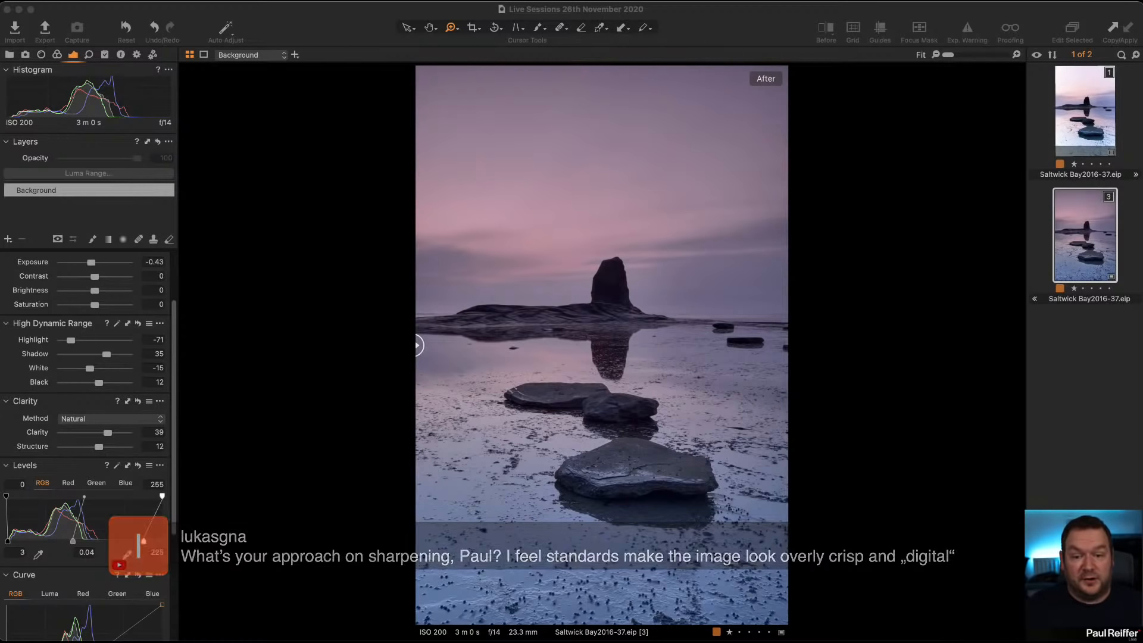
# Step: Open CO_AP_9891.eip from the first user collection and examine its rock edges against the sky up close
pyautogui.click(17, 58)
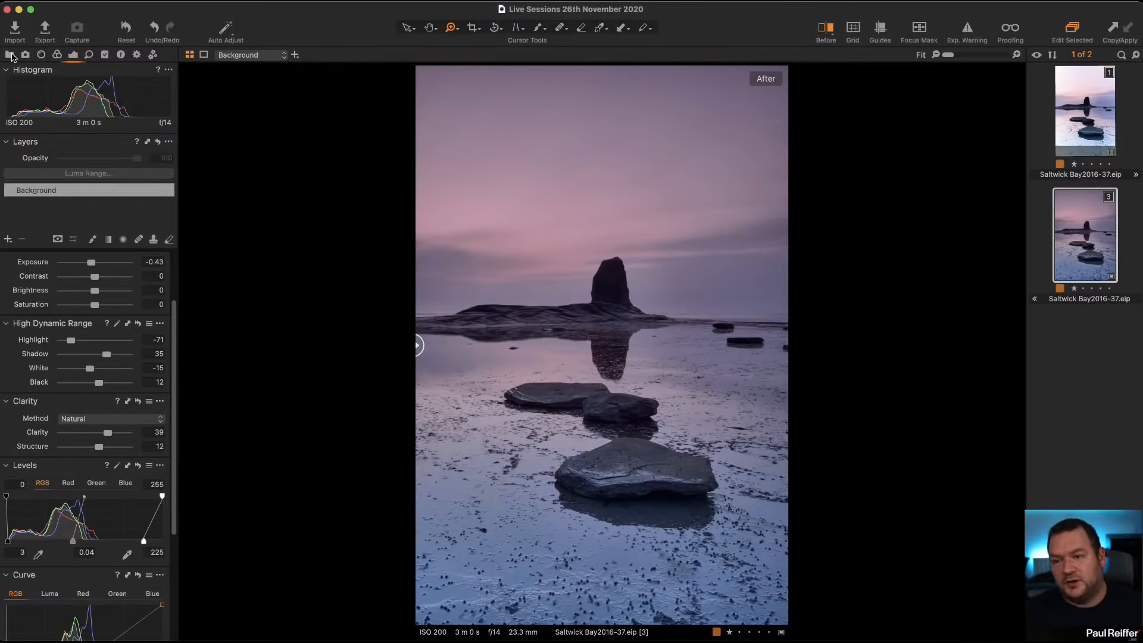
pyautogui.click(16, 59)
pyautogui.click(60, 132)
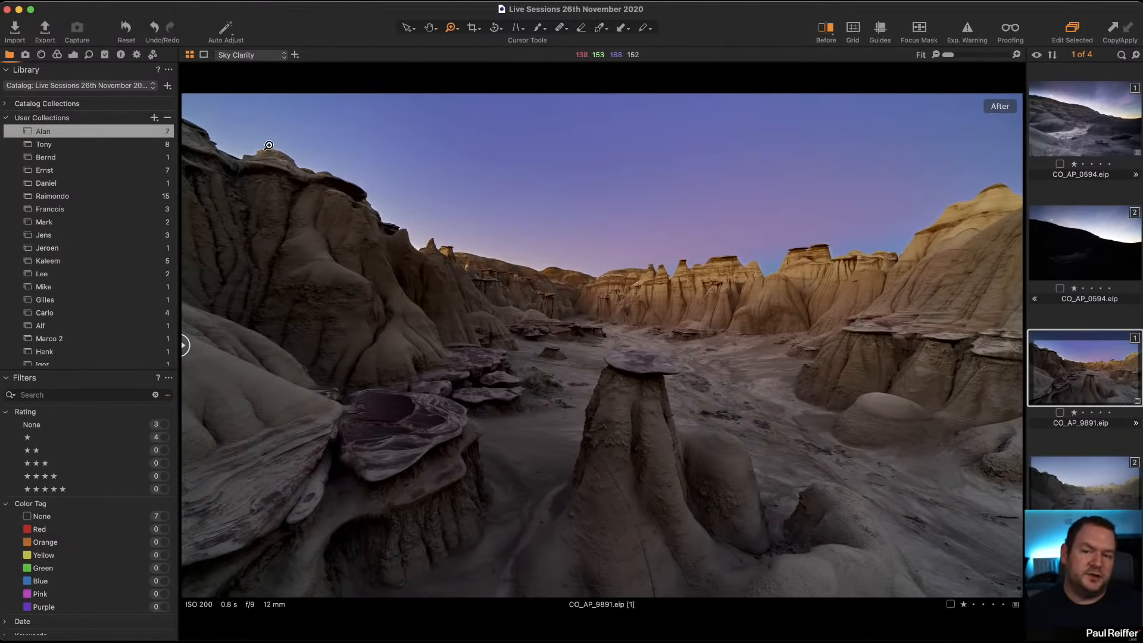
pyautogui.click(264, 184)
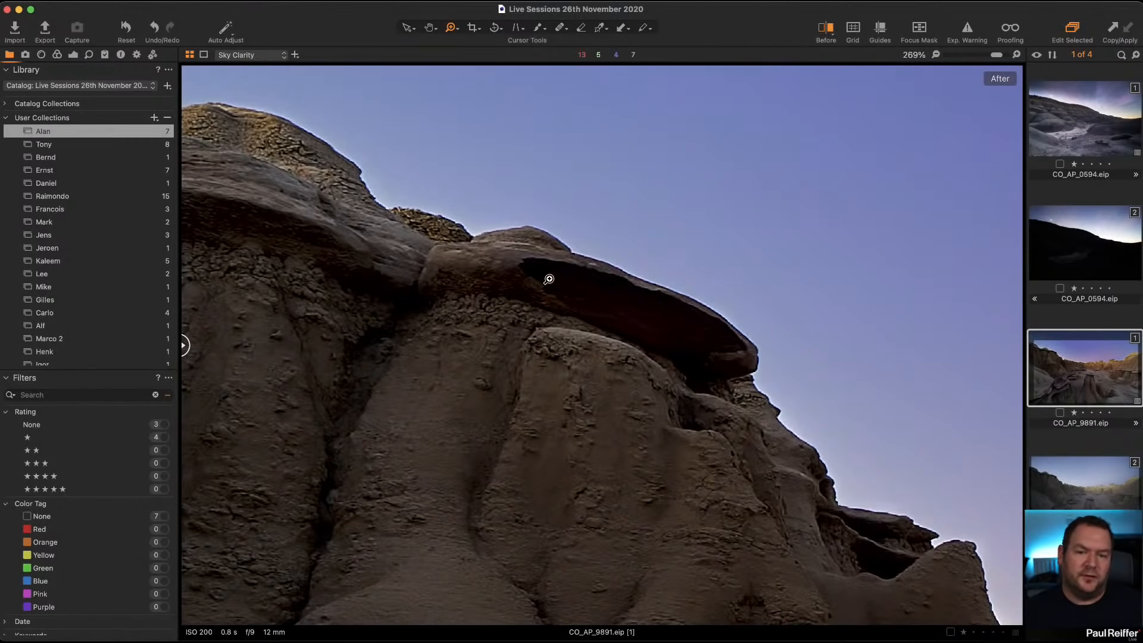
pyautogui.moveTo(684, 337); pyautogui.dragTo(503, 185)
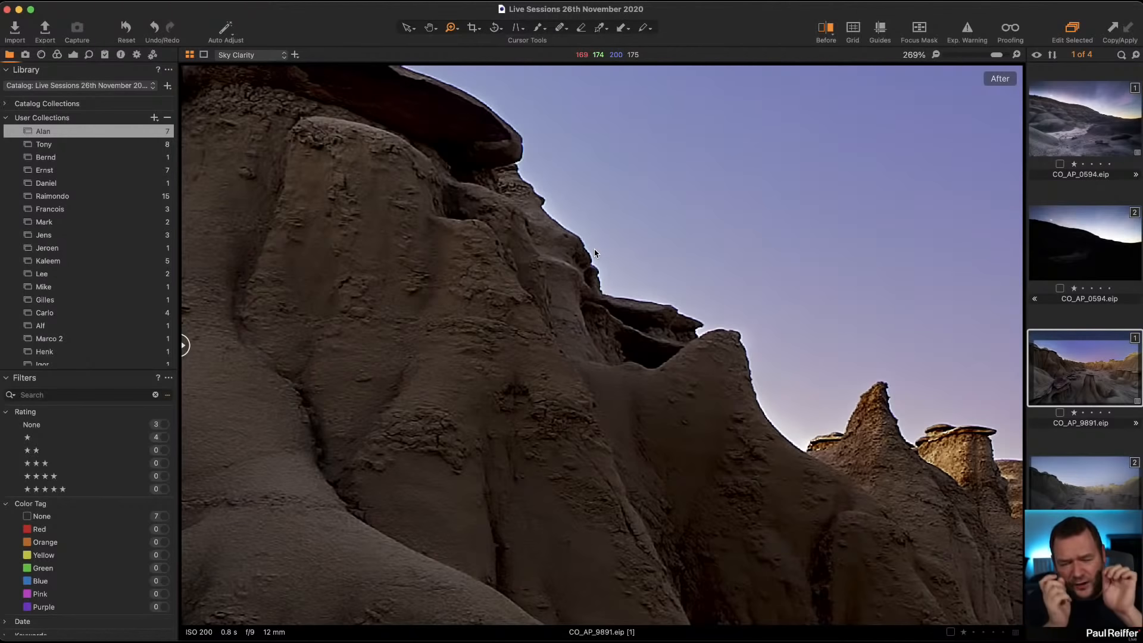
pyautogui.scroll(-10, 594, 250)
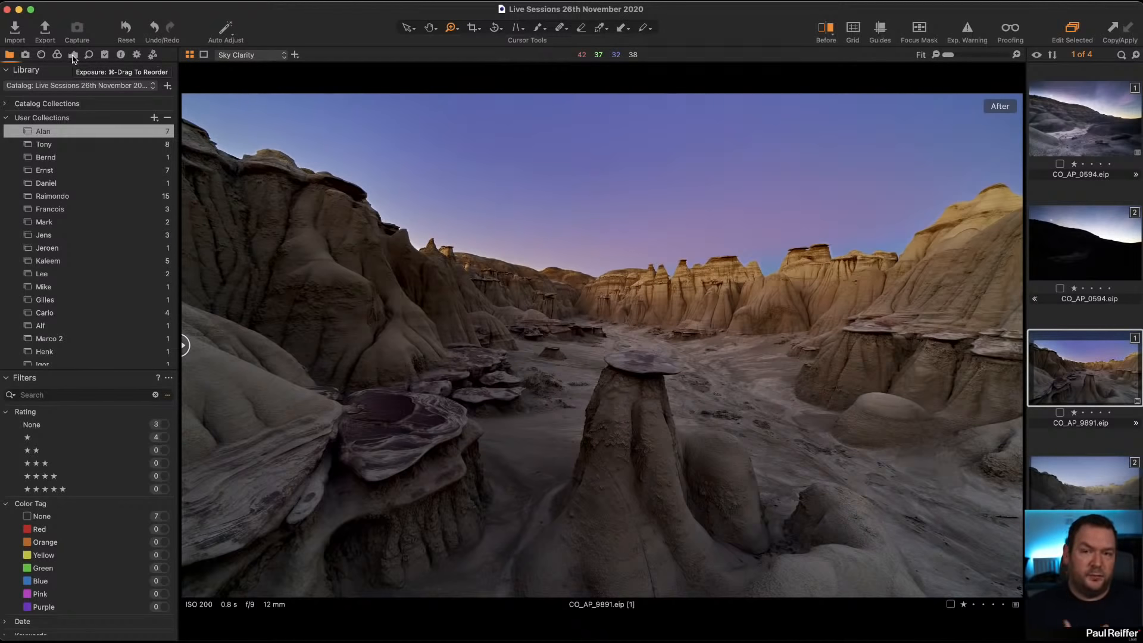
# Step: Review the iMessage Test output recipe and the adjustment layers of CO_AP_9891.eip
pyautogui.click(137, 54)
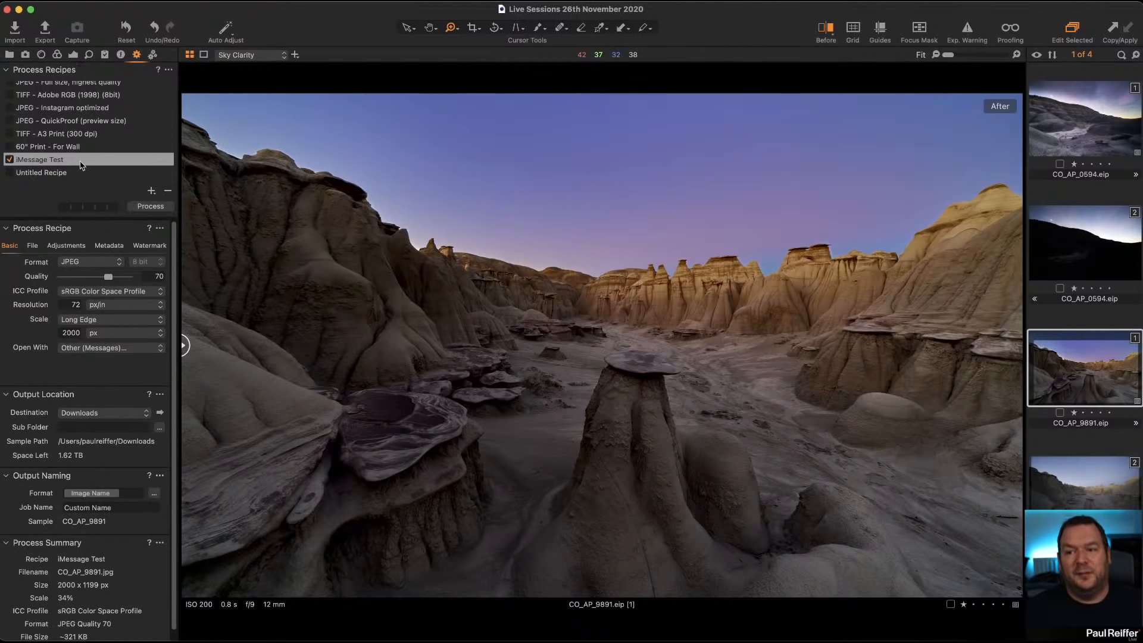
pyautogui.click(73, 54)
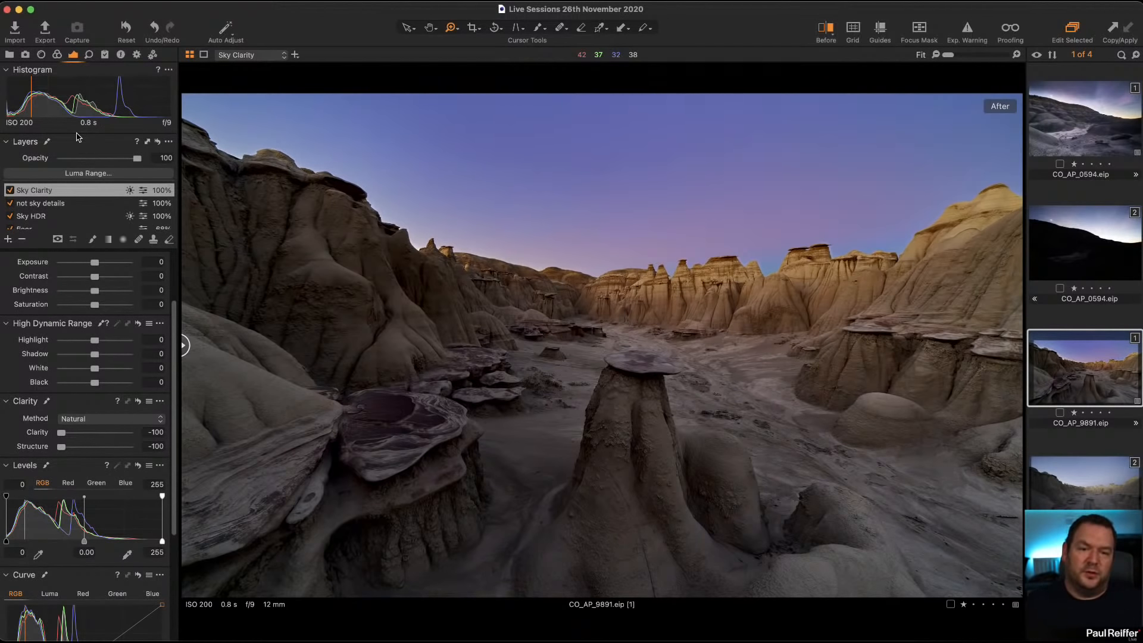
# Step: Return to the Saltwick Bay2016-37.eip variant and set its RGB levels white point to 237
pyautogui.click(9, 55)
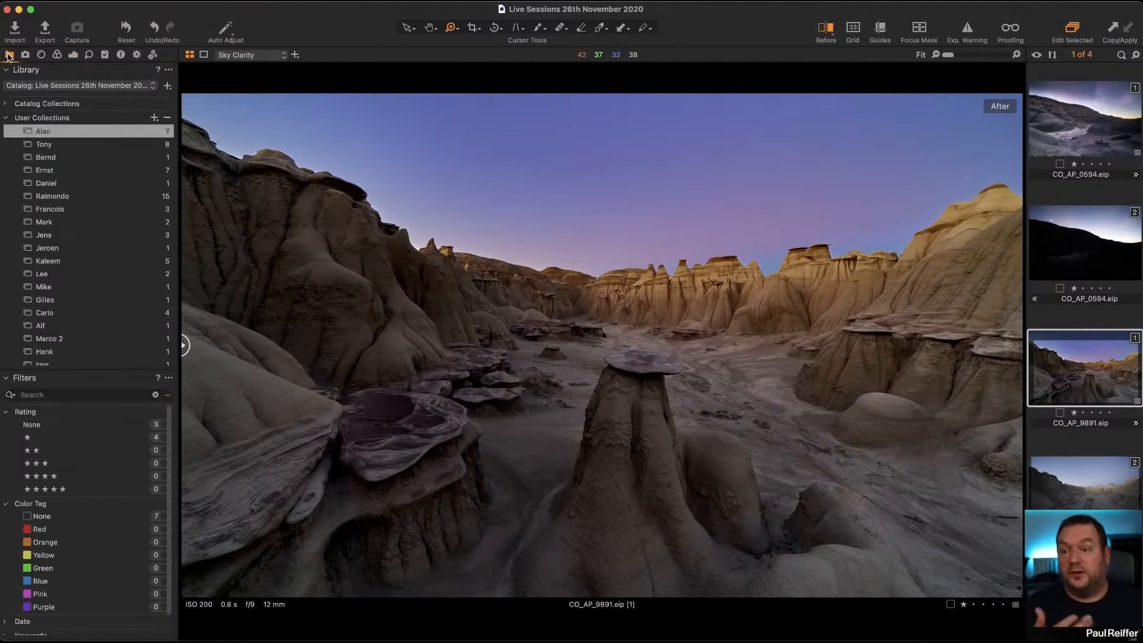
pyautogui.click(59, 147)
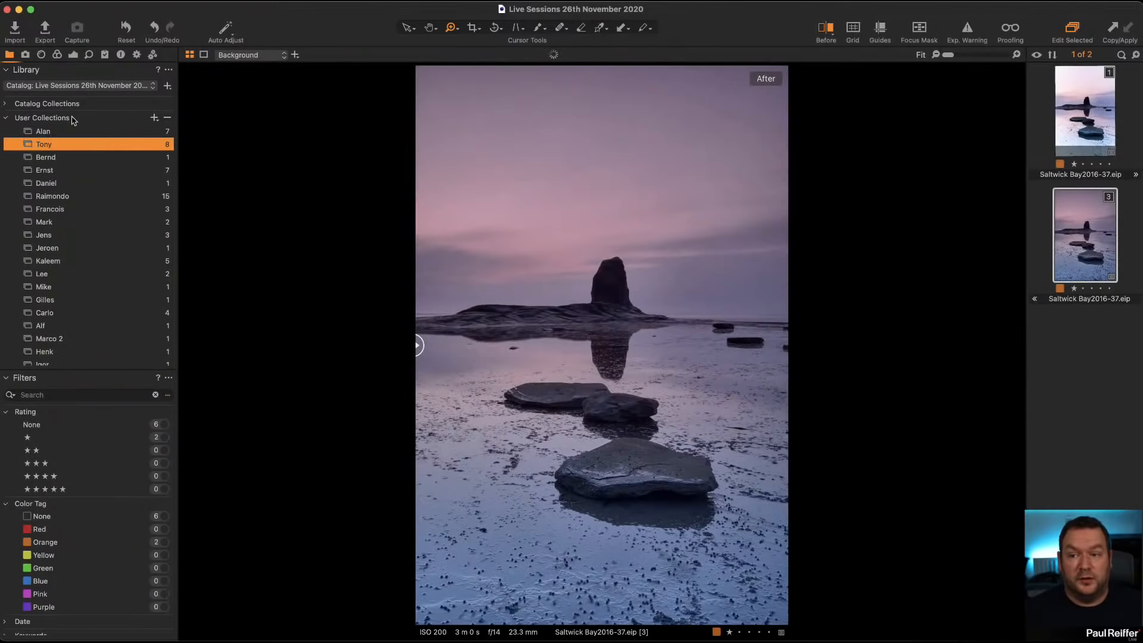
pyautogui.click(72, 55)
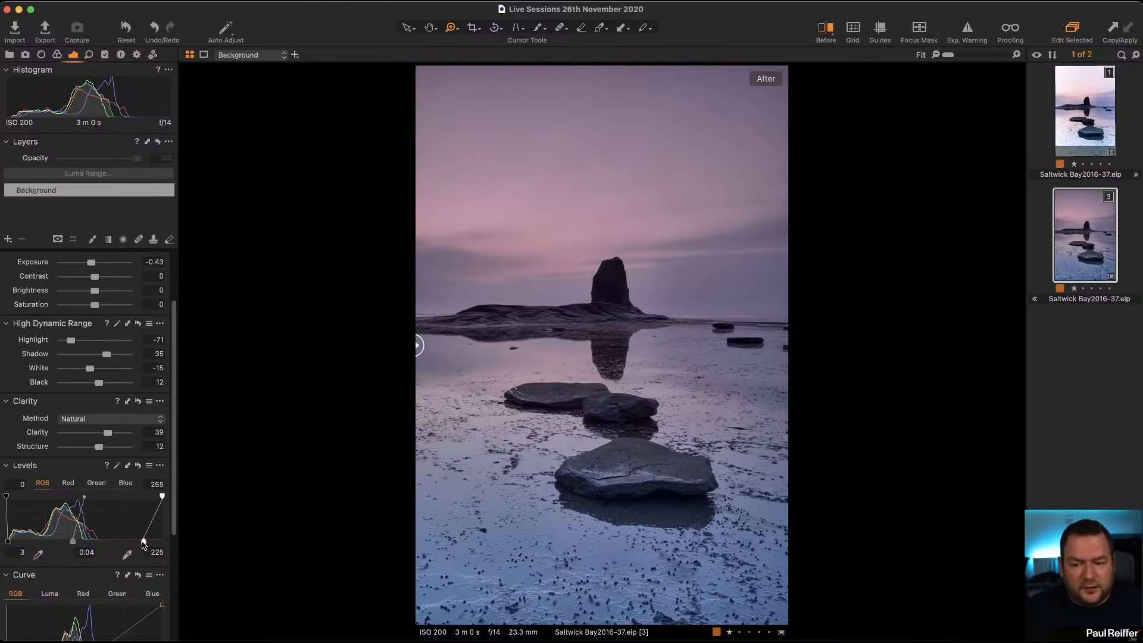
pyautogui.moveTo(144, 544); pyautogui.dragTo(150, 543)
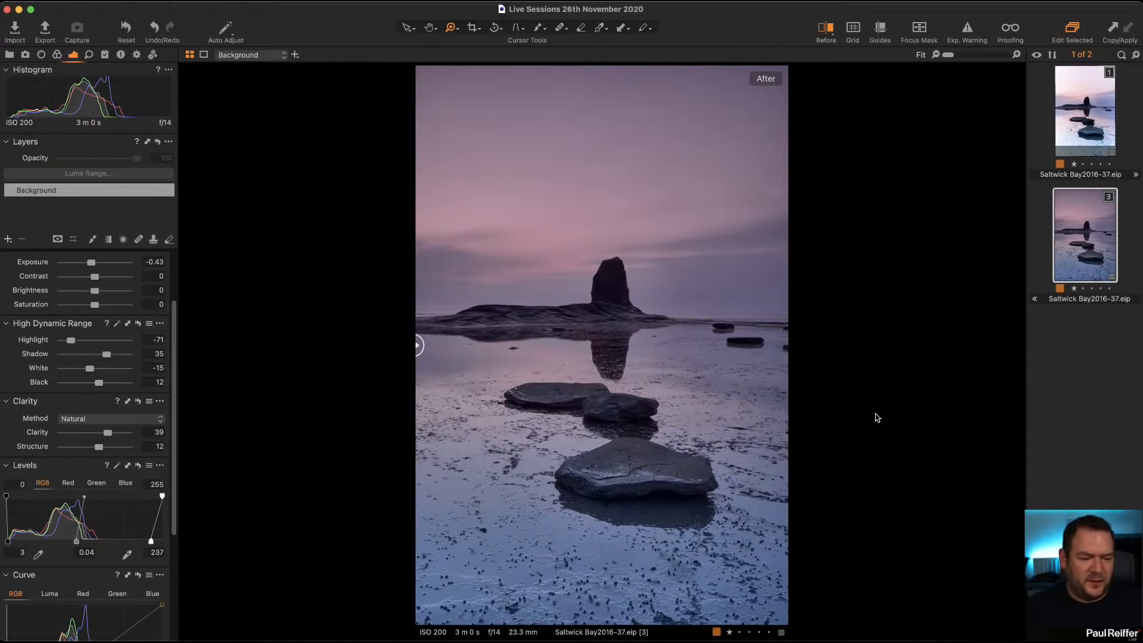
# Step: Crop the photo at a 3x4 ratio, trimming the upper sky and a thin strip of foreground
pyautogui.click(471, 31)
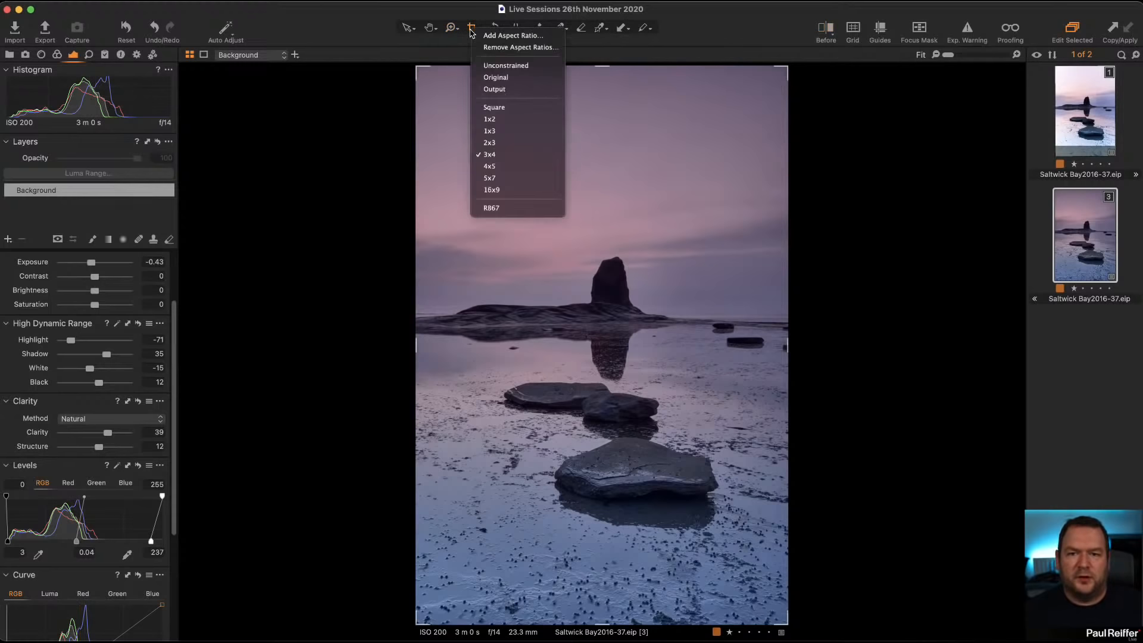
pyautogui.click(613, 102)
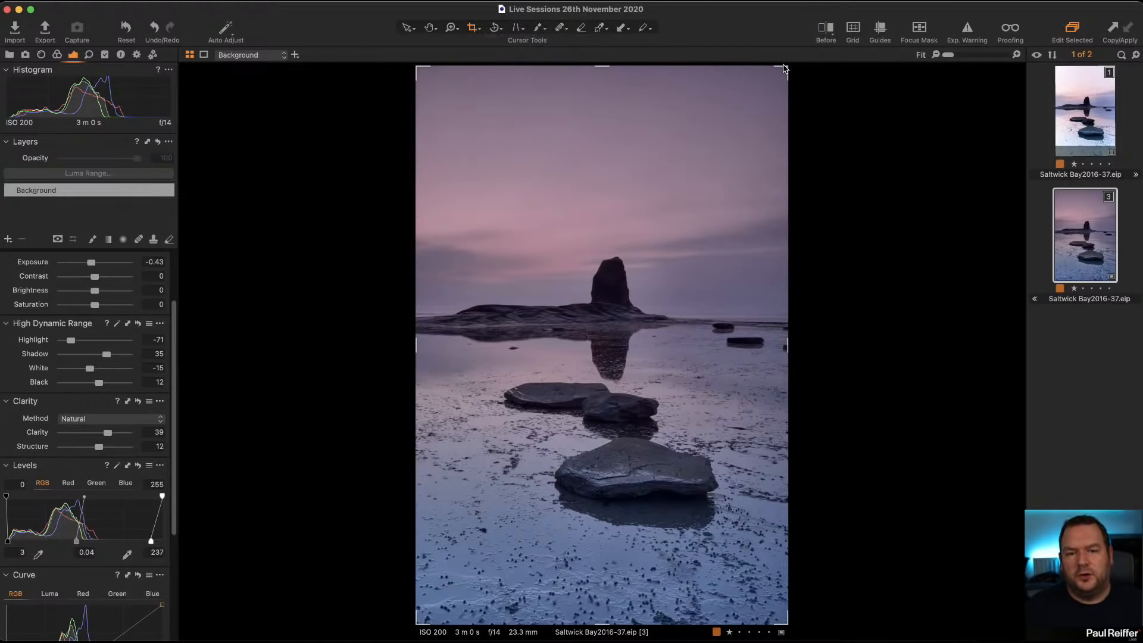
pyautogui.moveTo(786, 68); pyautogui.dragTo(800, 121)
pyautogui.moveTo(712, 338)
pyautogui.mouseDown()
pyautogui.moveTo(717, 314)
pyautogui.moveTo(719, 326)
pyautogui.mouseUp()
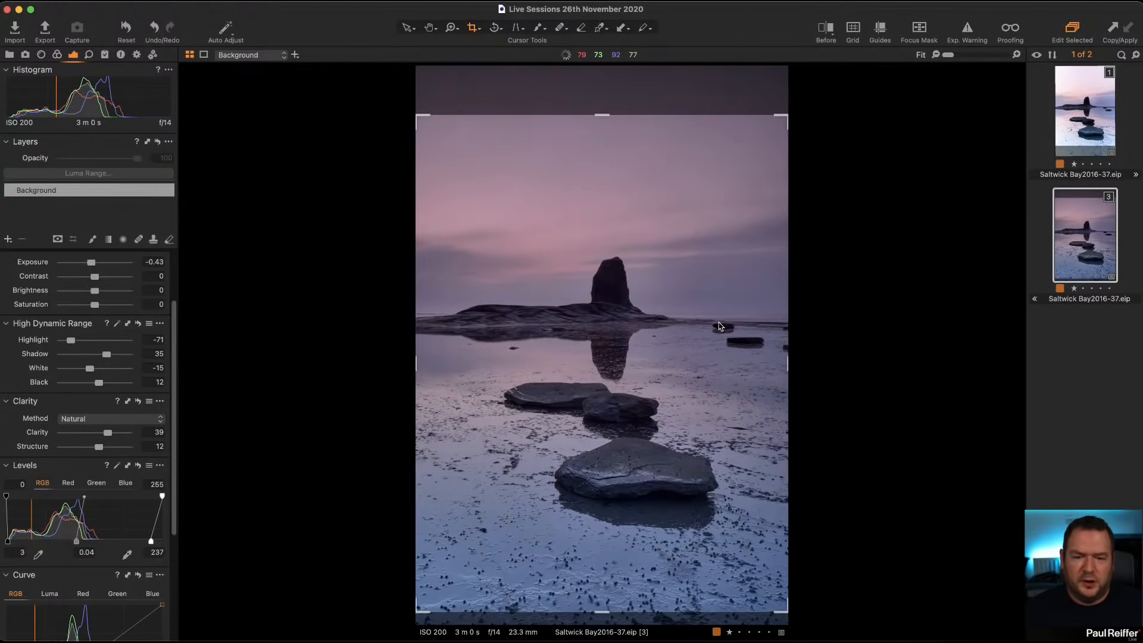
pyautogui.click(408, 28)
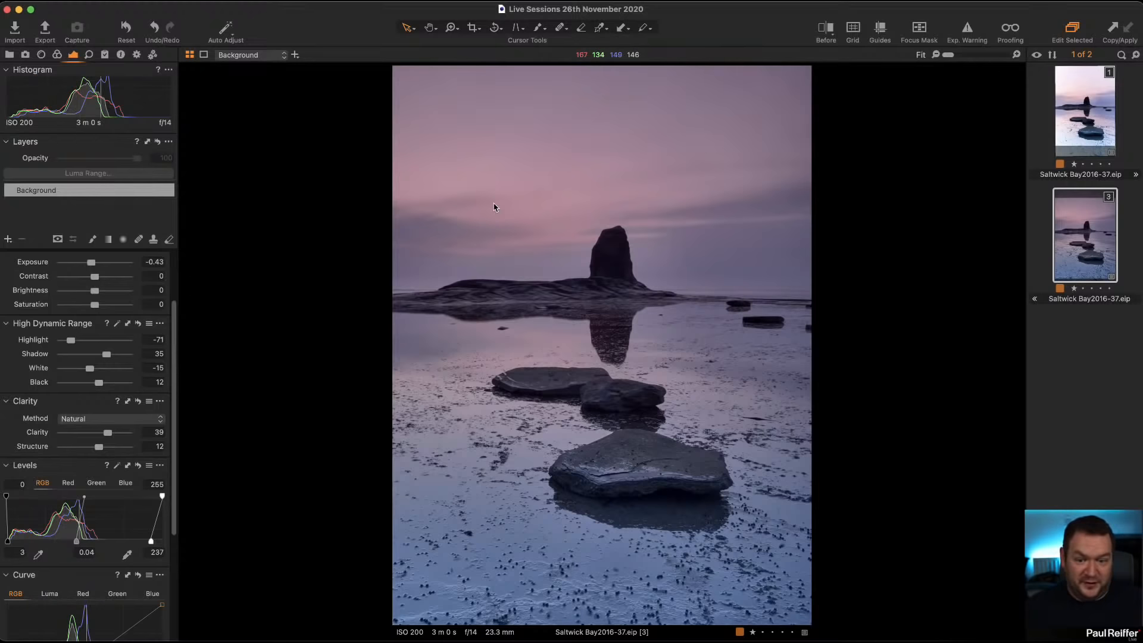
# Step: Shift the crop downward to trim more sky and keep more of the foreground
pyautogui.click(475, 27)
pyautogui.moveTo(631, 279); pyautogui.dragTo(637, 293)
pyautogui.press('v')
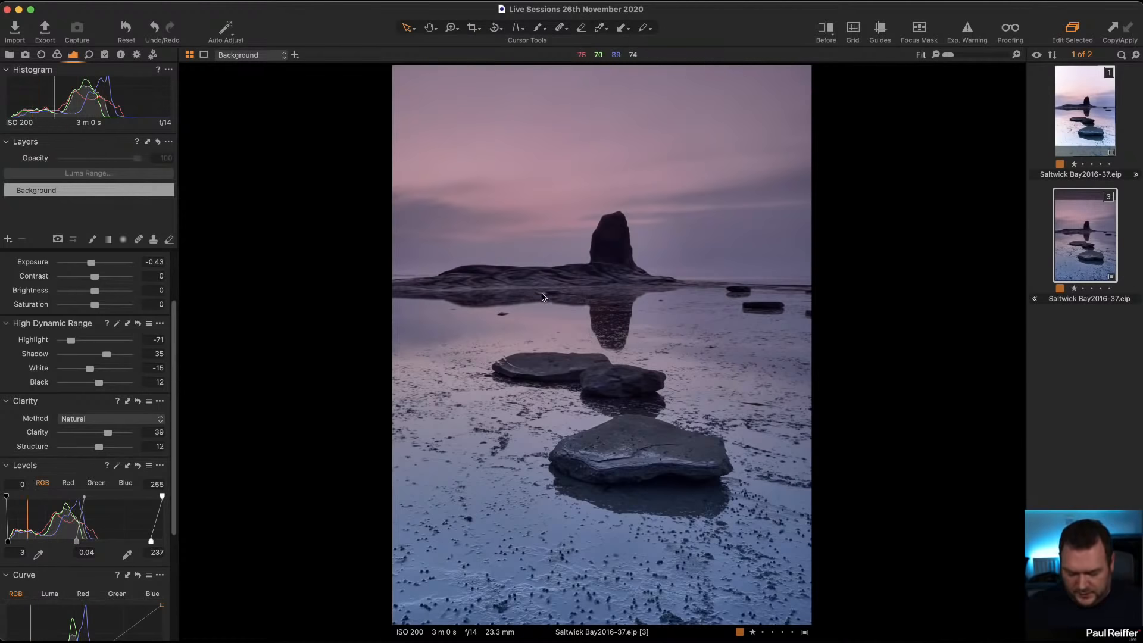
# Step: Heal away the small rock and the dark streak in the water below the headland with a size 19 brush
pyautogui.press('z')
pyautogui.moveTo(450, 268); pyautogui.dragTo(563, 340)
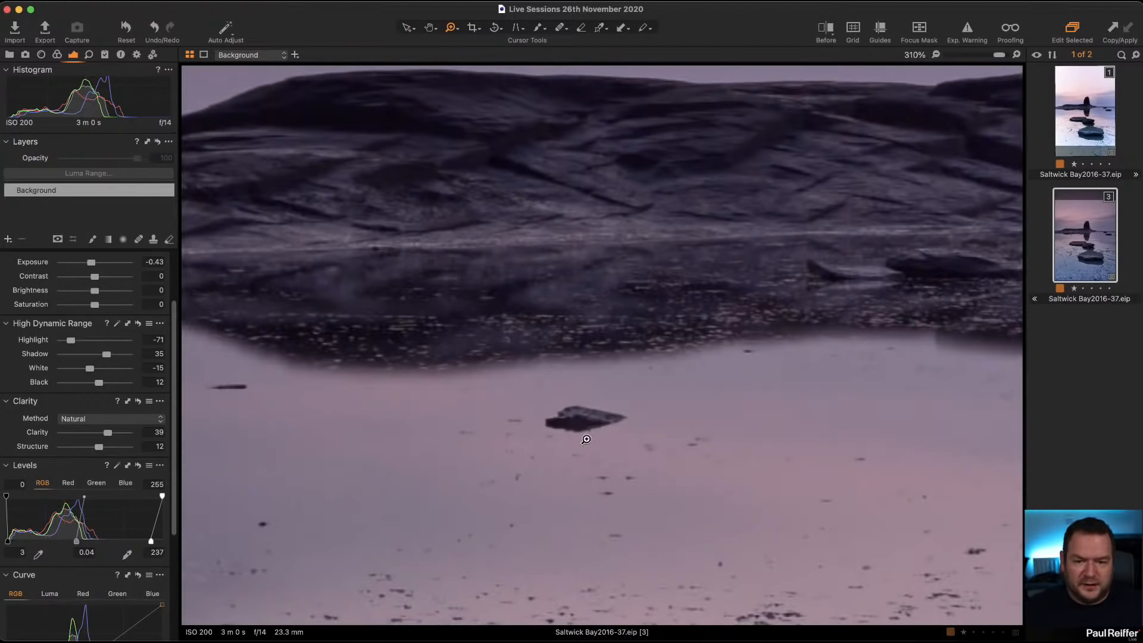
pyautogui.click(560, 28)
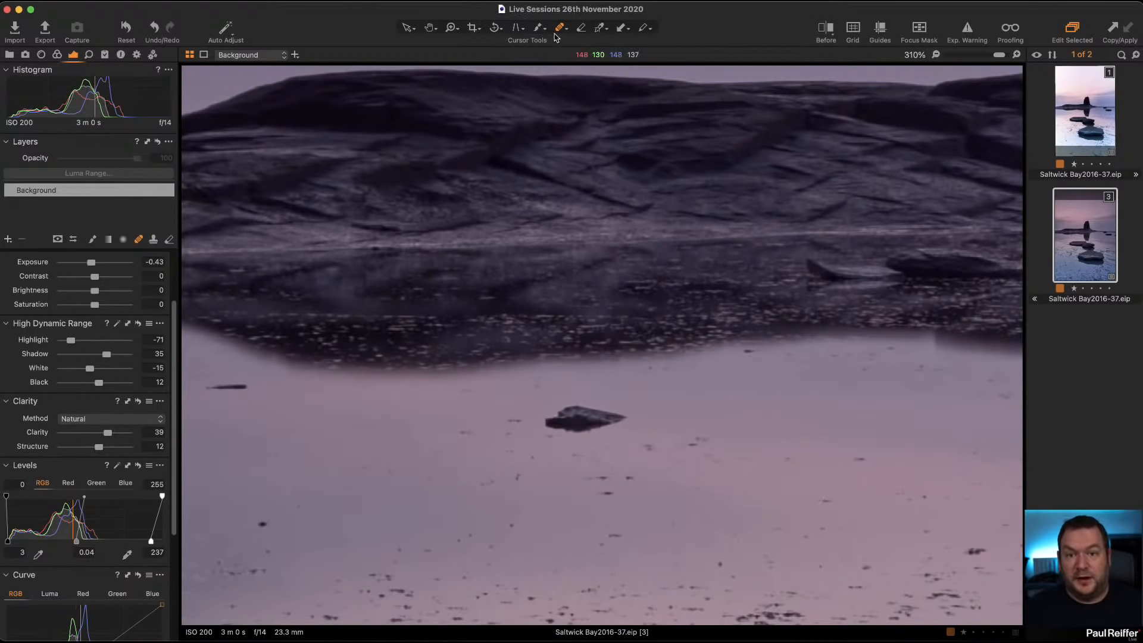
pyautogui.rightClick(749, 424)
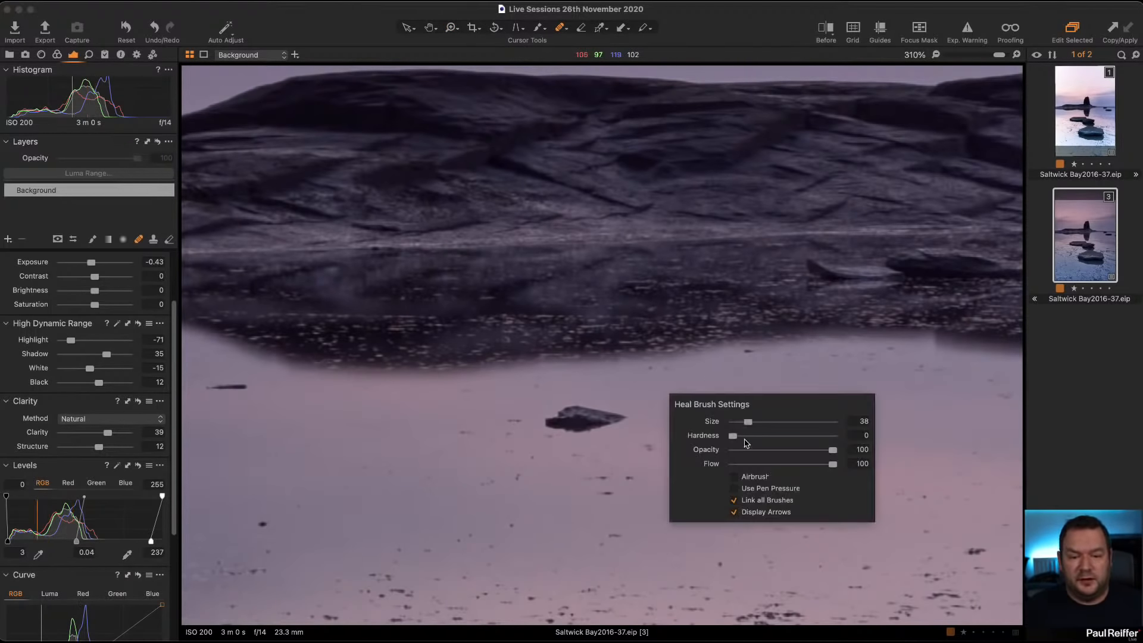
pyautogui.moveTo(749, 422); pyautogui.dragTo(744, 421)
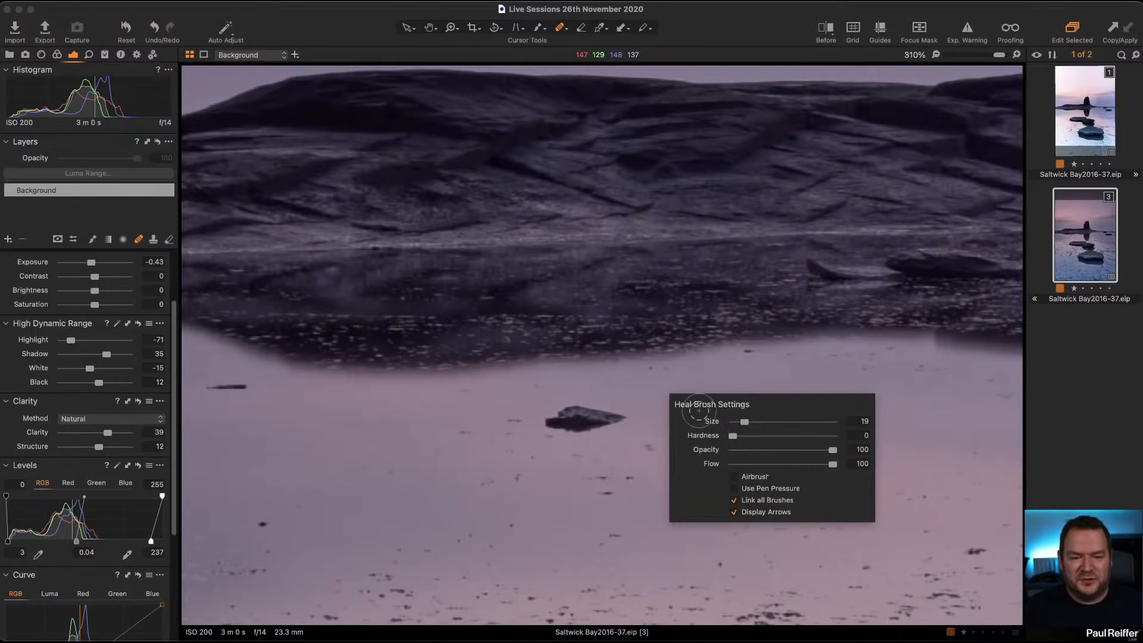
pyautogui.click(553, 423)
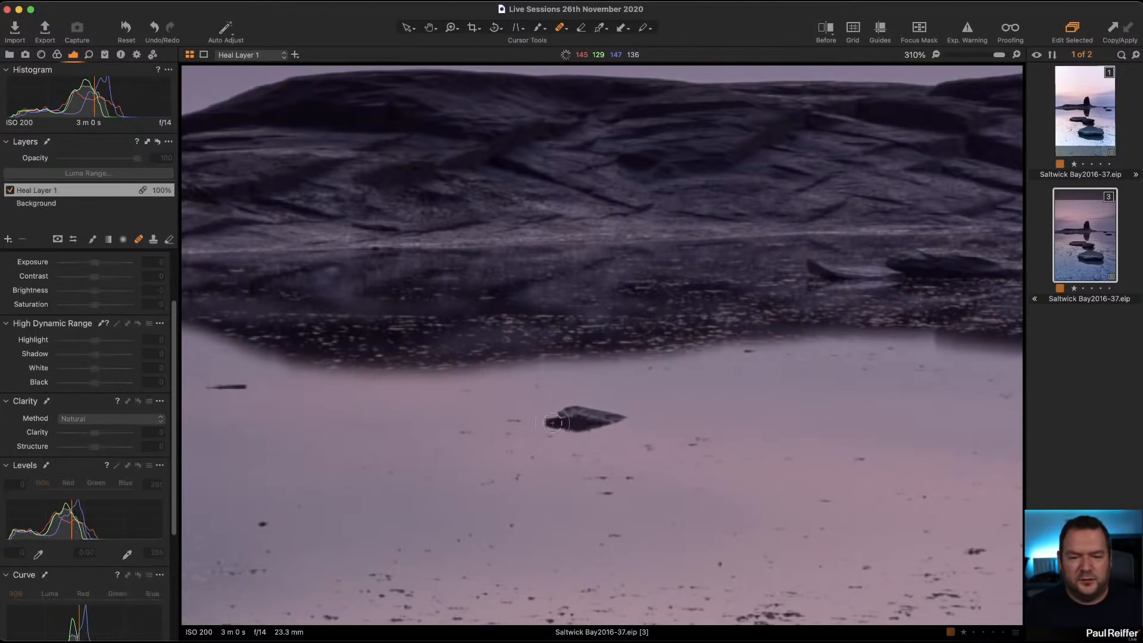
pyautogui.moveTo(560, 422); pyautogui.dragTo(625, 420)
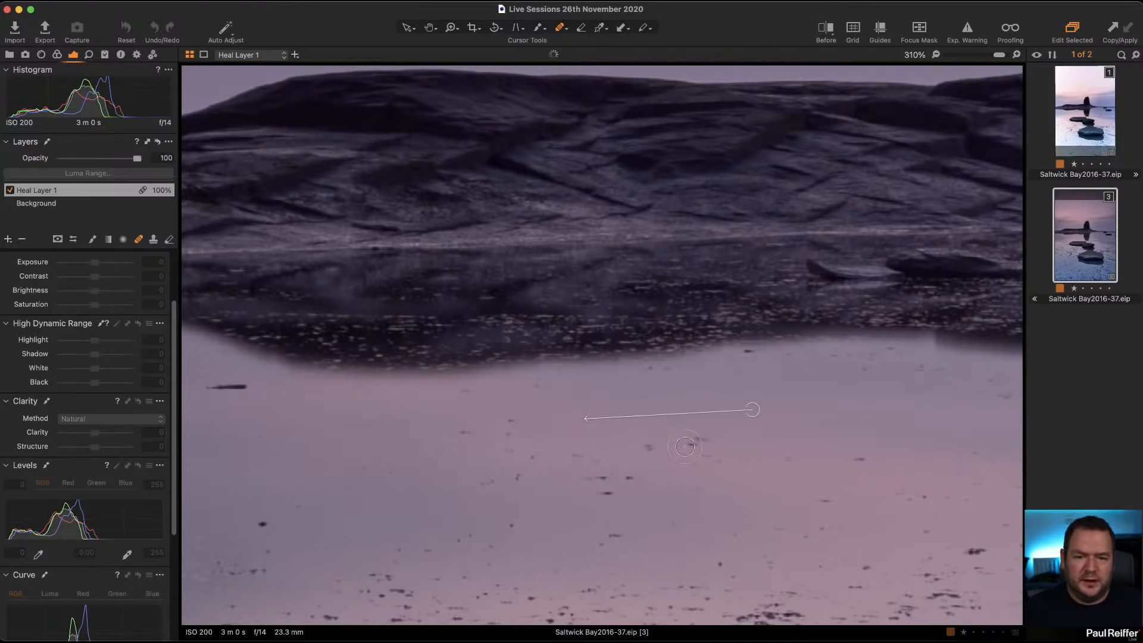
pyautogui.moveTo(208, 387); pyautogui.dragTo(260, 388)
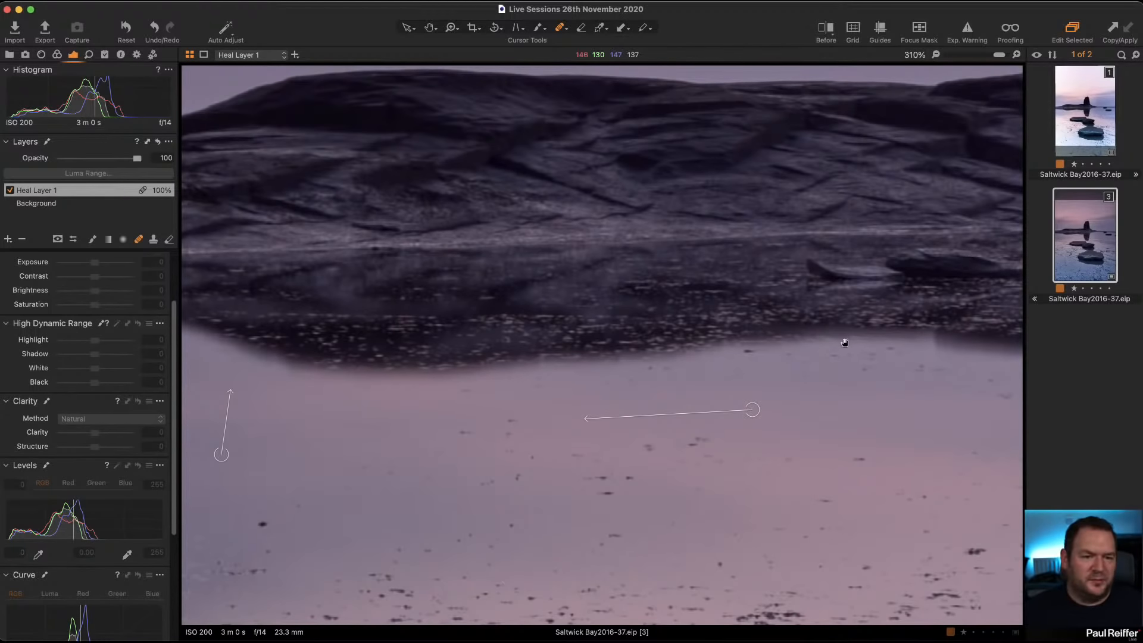
# Step: Heal away the lower cut-off rock at the image's right edge, sampling the water just left of it
pyautogui.moveTo(845, 342); pyautogui.dragTo(265, 362)
pyautogui.moveTo(722, 334); pyautogui.dragTo(441, 268)
pyautogui.moveTo(624, 349); pyautogui.dragTo(309, 309)
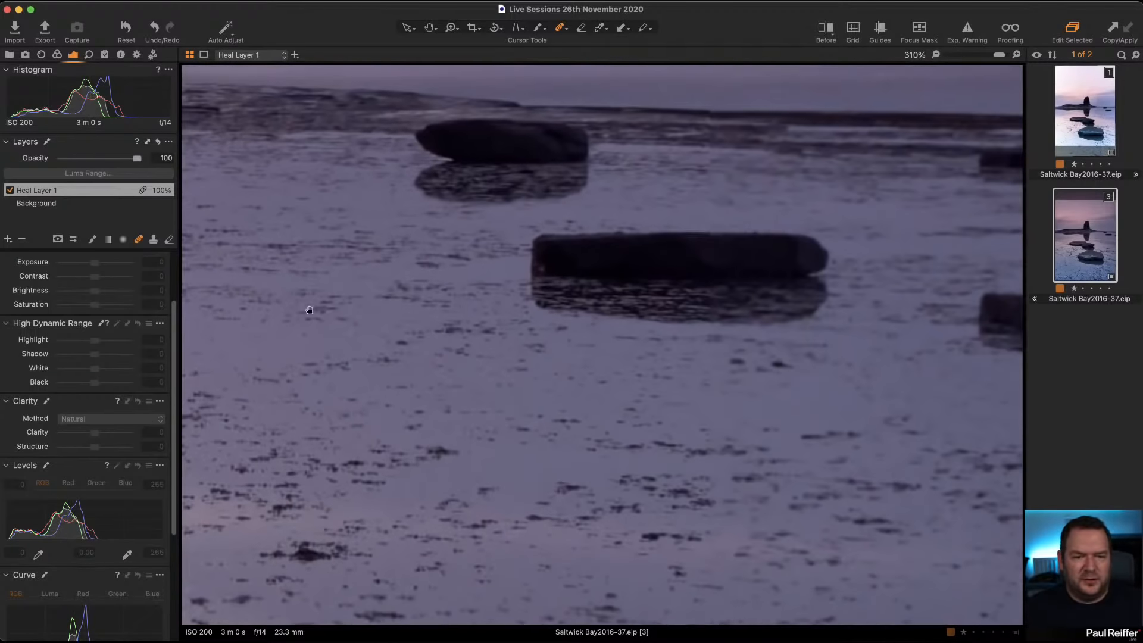
pyautogui.moveTo(518, 315); pyautogui.dragTo(518, 398)
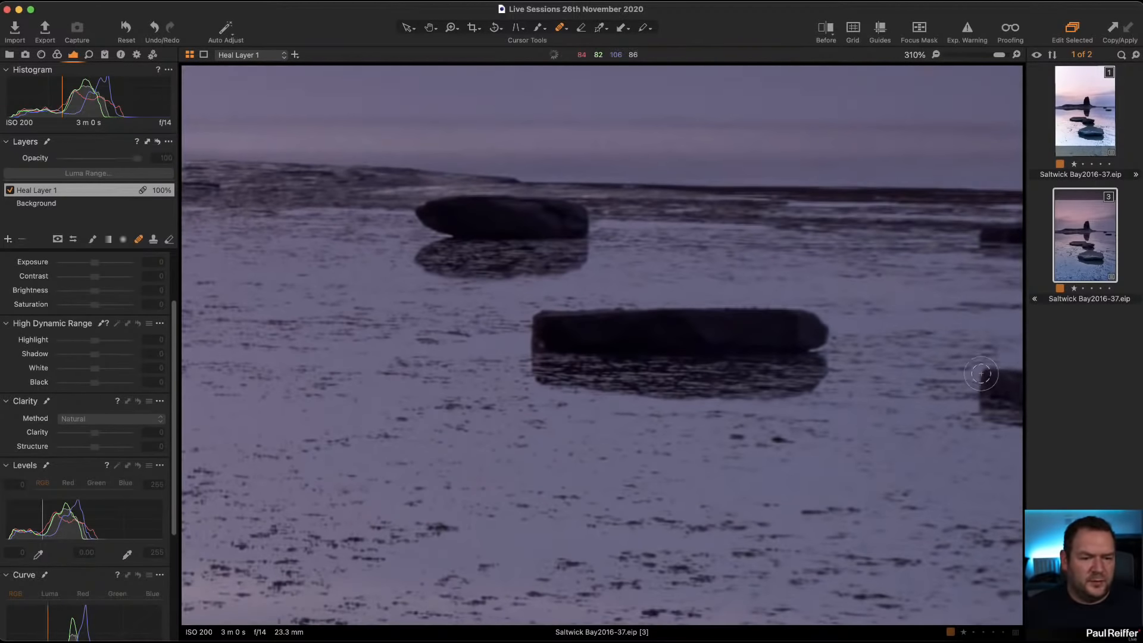
pyautogui.moveTo(990, 381)
pyautogui.mouseDown()
pyautogui.moveTo(1017, 382)
pyautogui.moveTo(1003, 428)
pyautogui.moveTo(989, 410)
pyautogui.moveTo(1022, 430)
pyautogui.mouseUp()
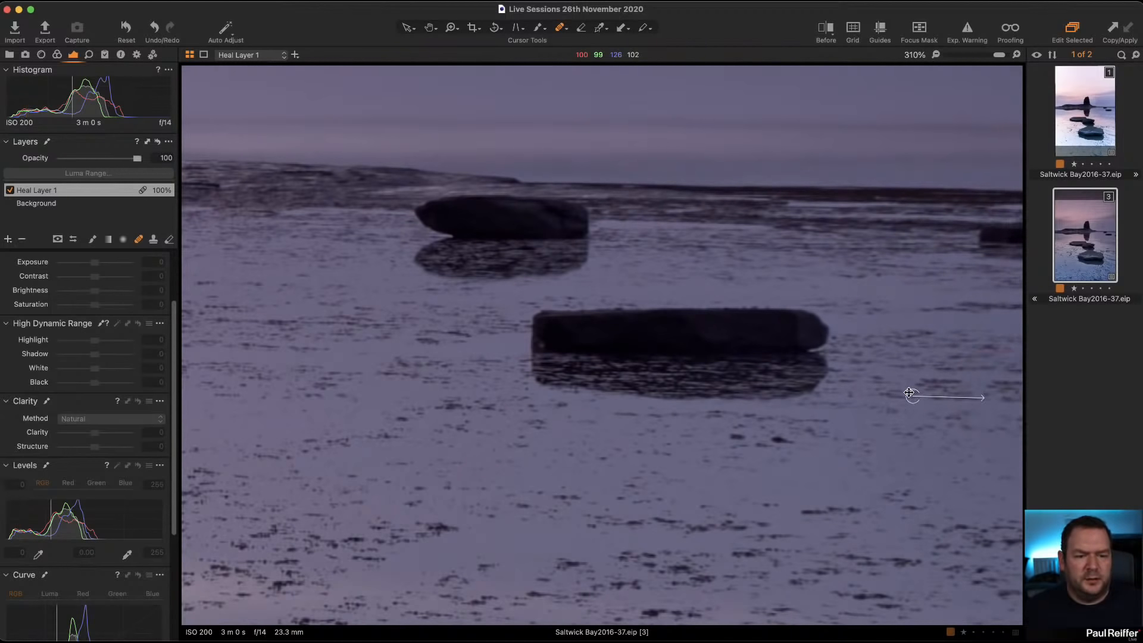
pyautogui.moveTo(909, 393); pyautogui.dragTo(901, 386)
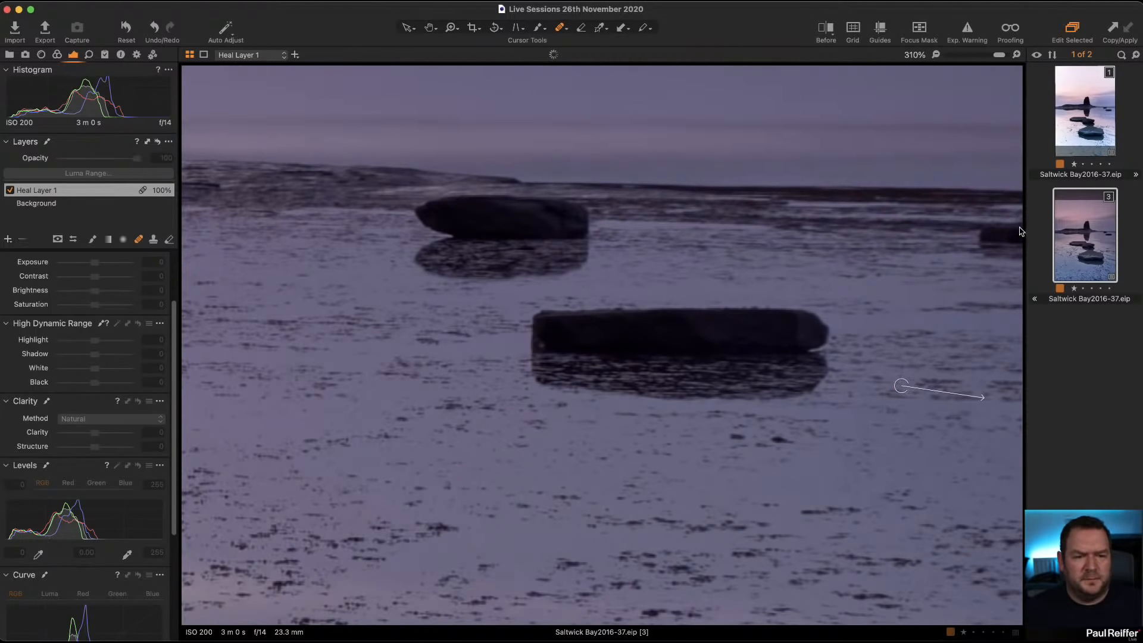
# Step: Heal away the upper cut-off rock at the image's right edge, trying several source points and ending on the water near the shoreline
pyautogui.moveTo(1003, 232)
pyautogui.mouseDown()
pyautogui.moveTo(1036, 254)
pyautogui.moveTo(969, 248)
pyautogui.moveTo(992, 253)
pyautogui.mouseUp()
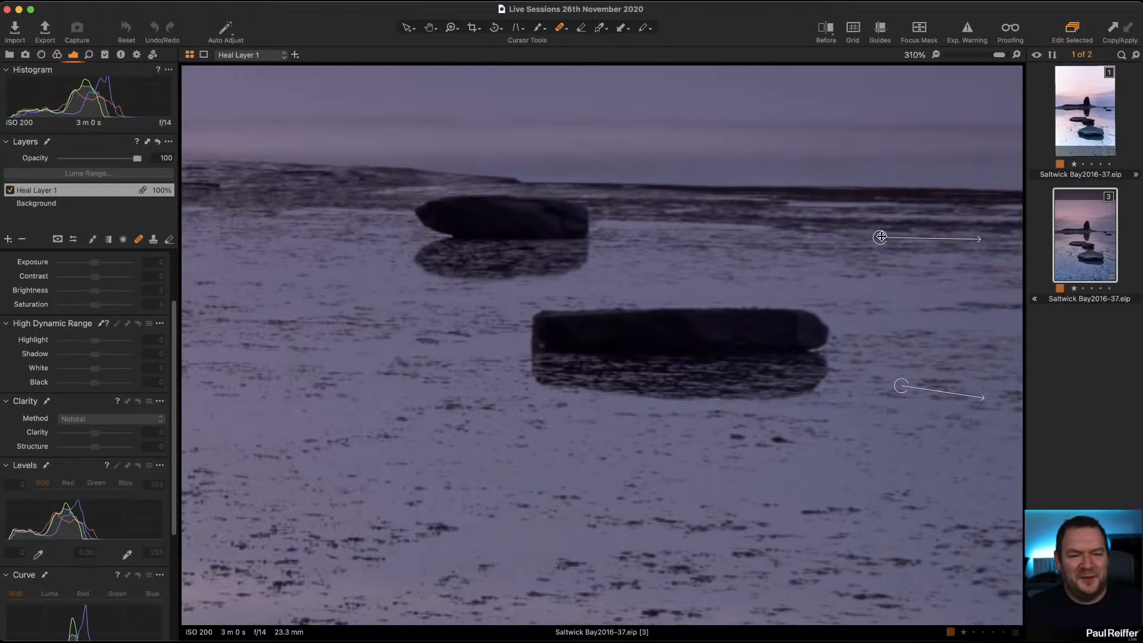
pyautogui.moveTo(881, 237)
pyautogui.mouseDown()
pyautogui.moveTo(837, 178)
pyautogui.moveTo(840, 233)
pyautogui.mouseUp()
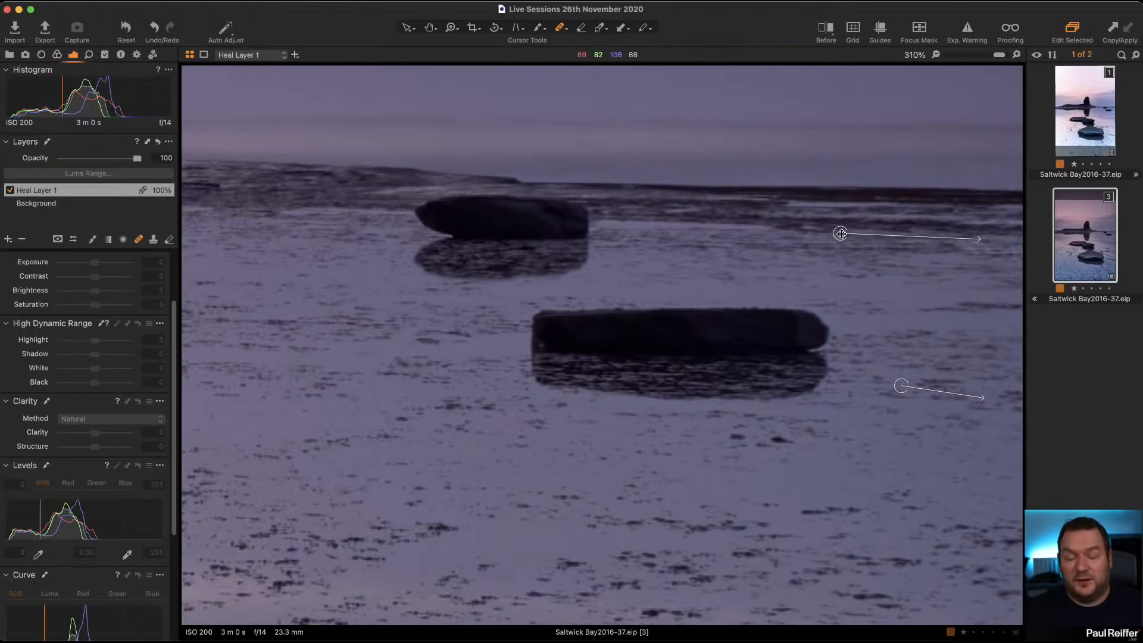
pyautogui.moveTo(841, 234)
pyautogui.mouseDown()
pyautogui.moveTo(717, 350)
pyautogui.moveTo(706, 335)
pyautogui.mouseUp()
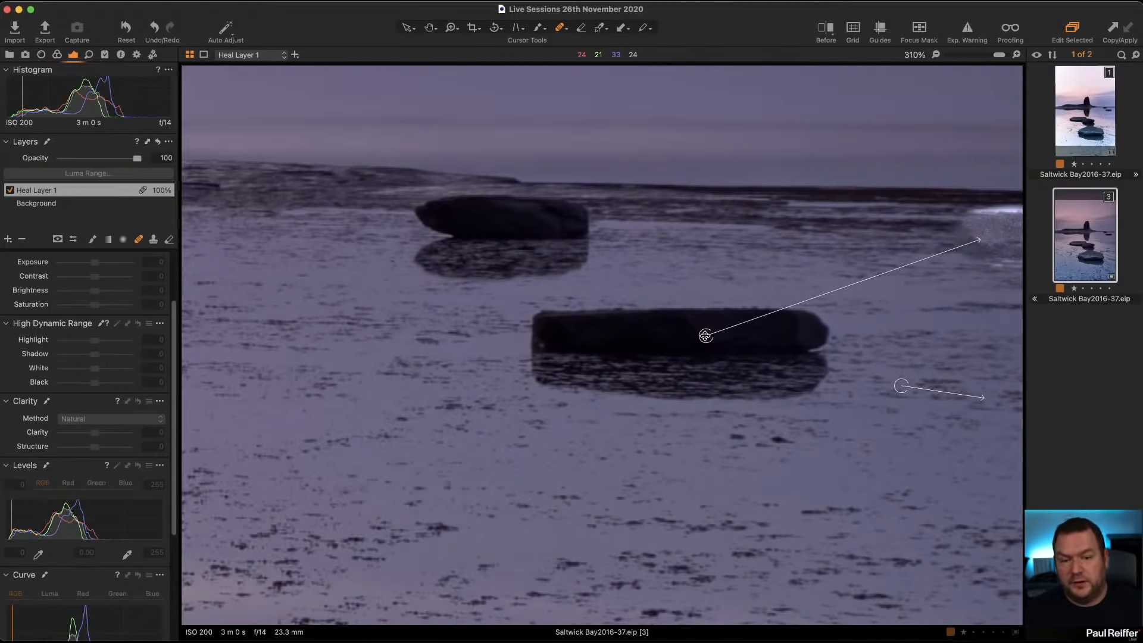
pyautogui.moveTo(705, 335)
pyautogui.mouseDown()
pyautogui.moveTo(694, 255)
pyautogui.moveTo(715, 222)
pyautogui.moveTo(729, 228)
pyautogui.mouseUp()
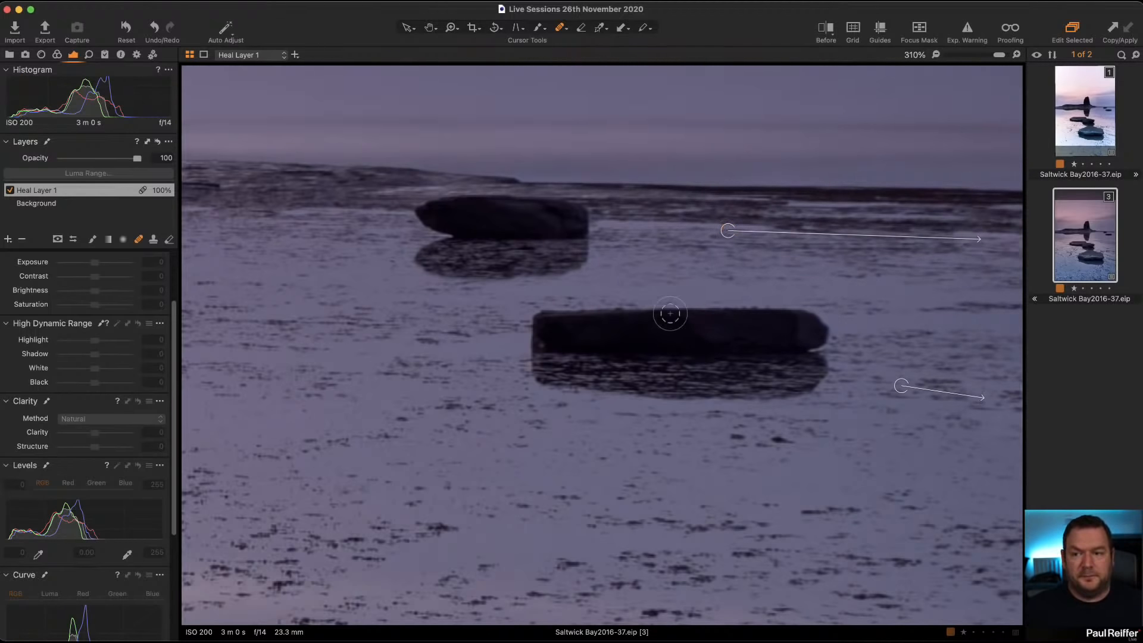
# Step: Compare the whole cropped and healed photo with its unedited version using the before/after split
pyautogui.click(407, 29)
pyautogui.click(481, 369)
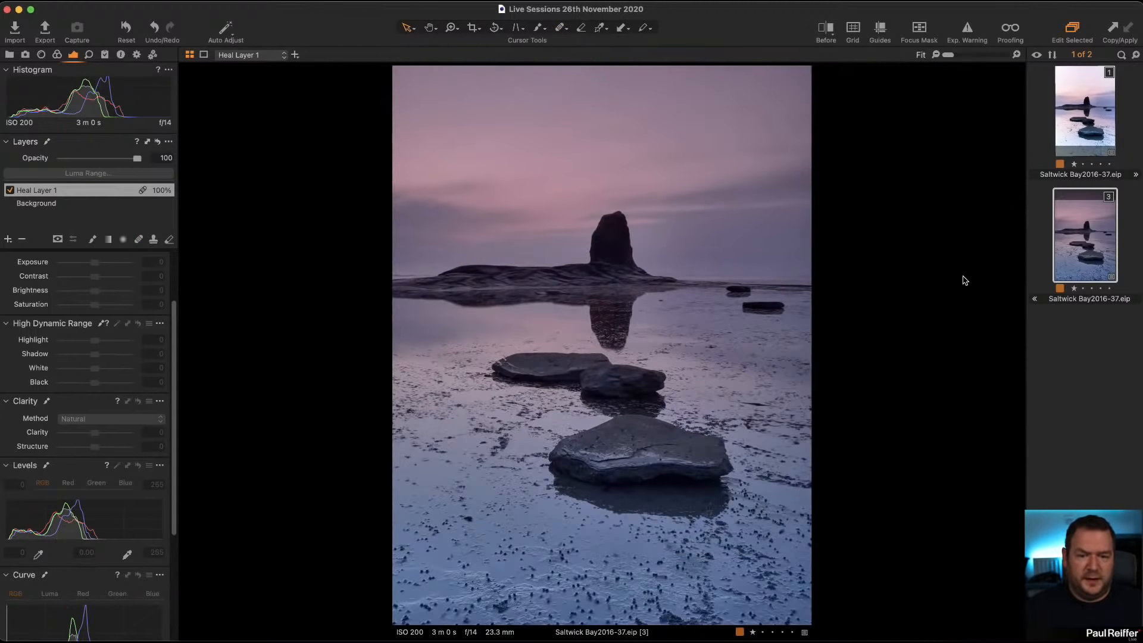
pyautogui.click(829, 29)
pyautogui.moveTo(598, 340); pyautogui.dragTo(395, 344)
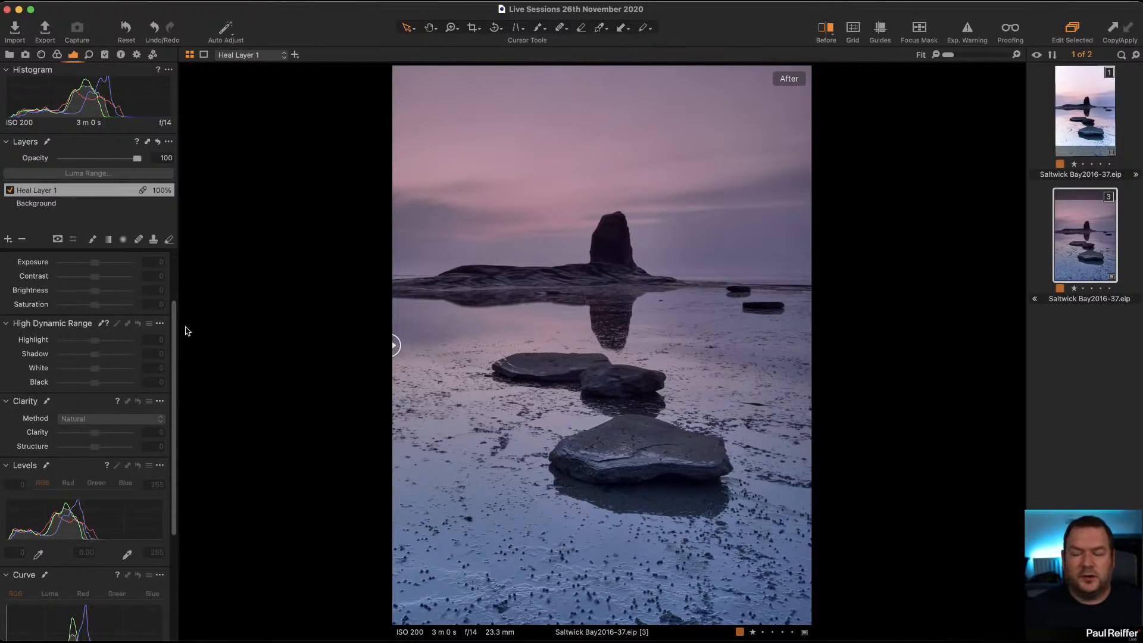
# Step: Set the background layer's saturation to 10
pyautogui.click(65, 206)
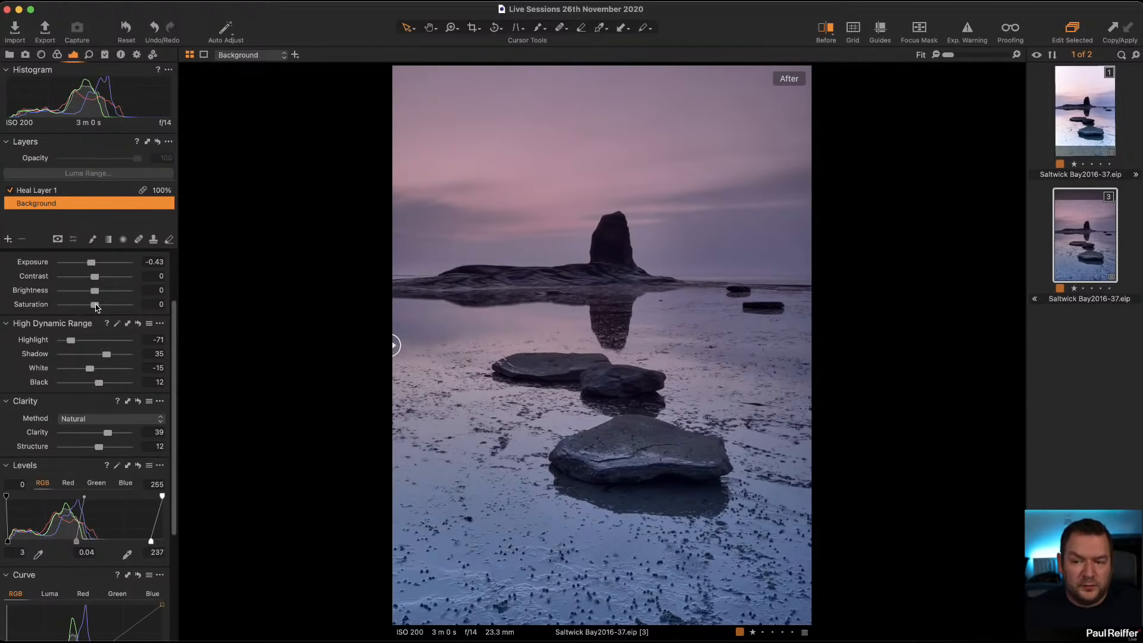
pyautogui.moveTo(96, 306); pyautogui.dragTo(99, 307)
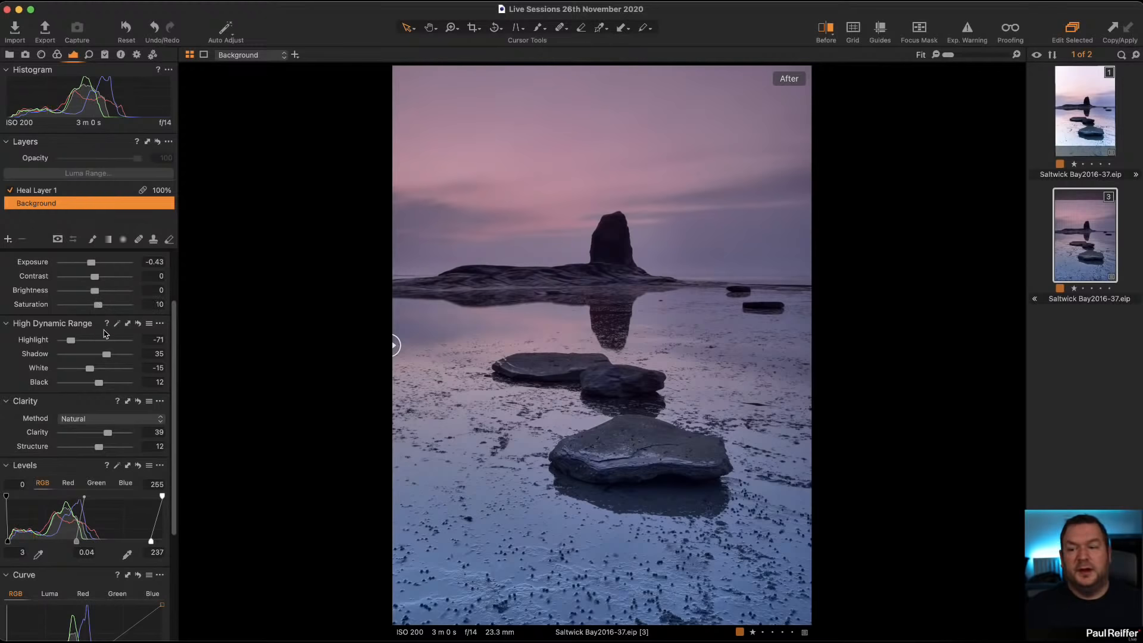
# Step: Try a gentle RGB curve with anchor points in the lower midtones and highlights and a slight lift in the midtones between them
pyautogui.moveTo(102, 307)
pyautogui.mouseDown()
pyautogui.moveTo(188, 314)
pyautogui.moveTo(99, 310)
pyautogui.mouseUp()
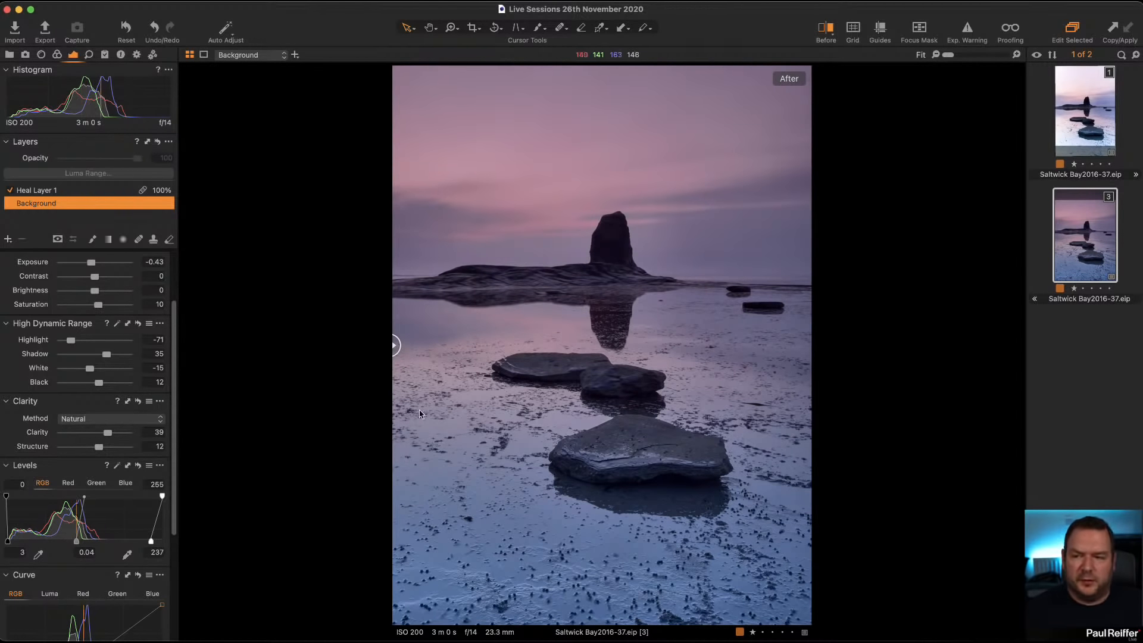
pyautogui.scroll(-5, 135, 493)
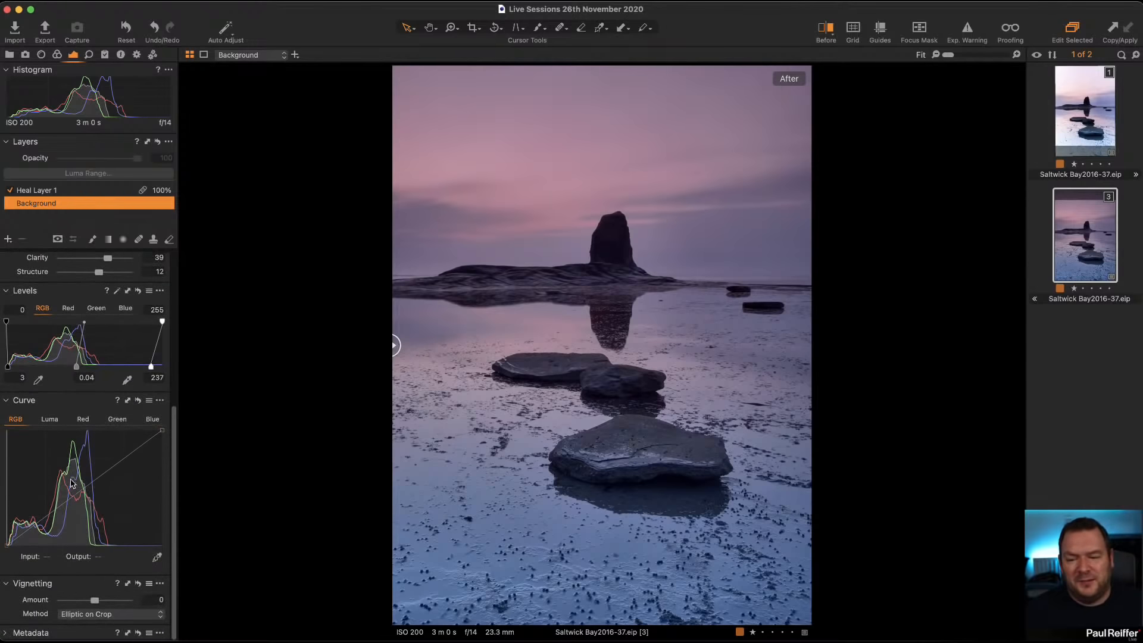
pyautogui.moveTo(72, 497); pyautogui.dragTo(72, 499)
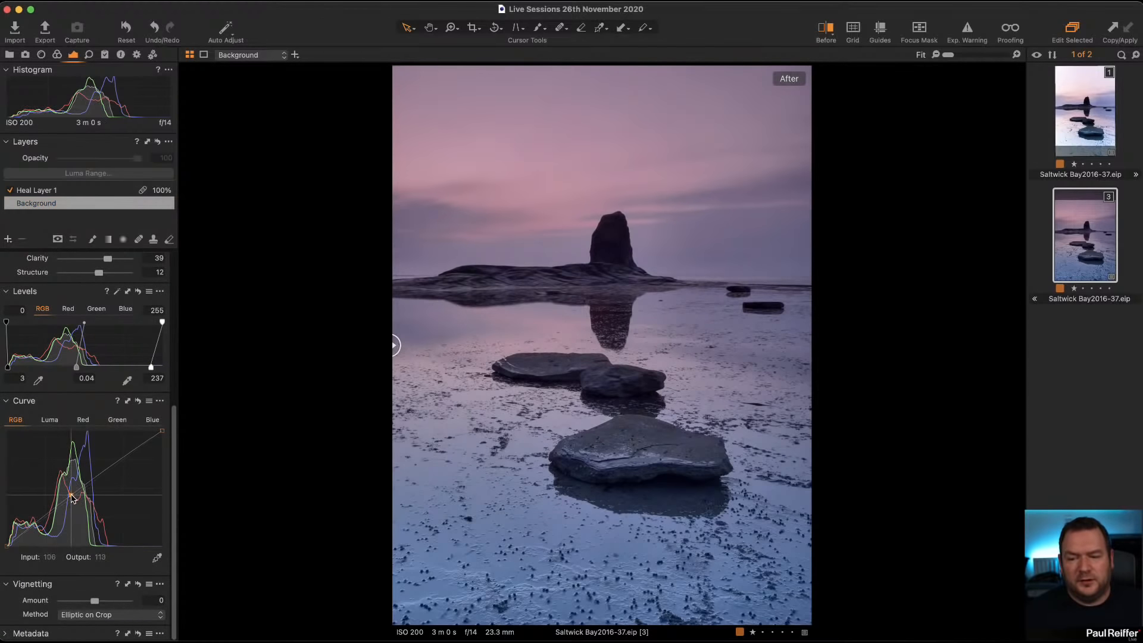
pyautogui.click(111, 468)
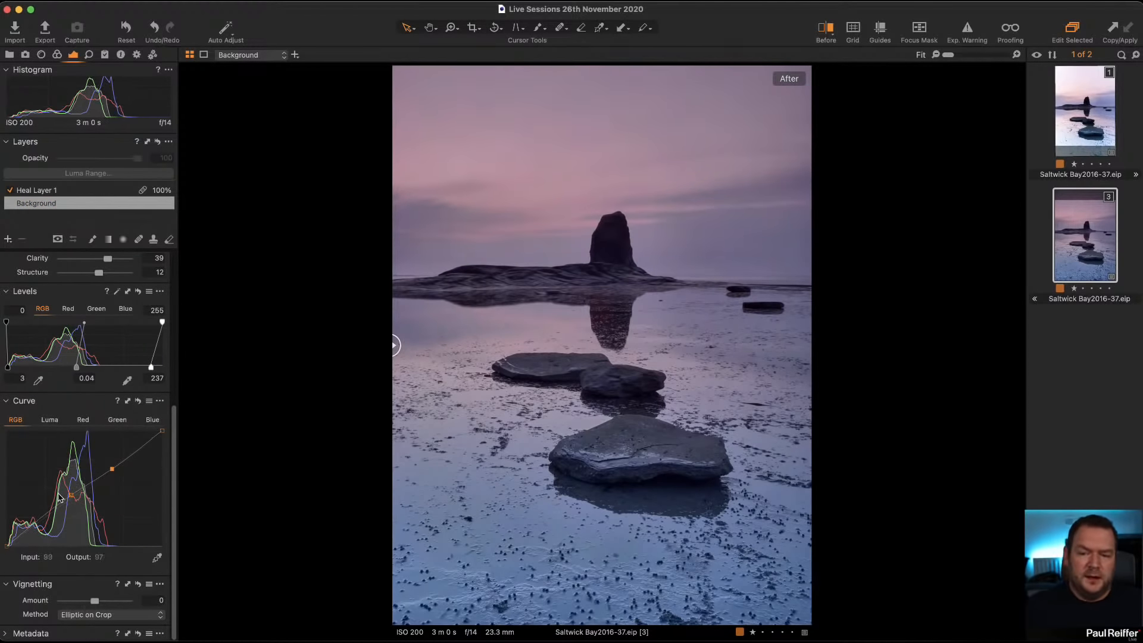
pyautogui.moveTo(71, 494)
pyautogui.mouseDown()
pyautogui.moveTo(35, 522)
pyautogui.moveTo(71, 496)
pyautogui.mouseUp()
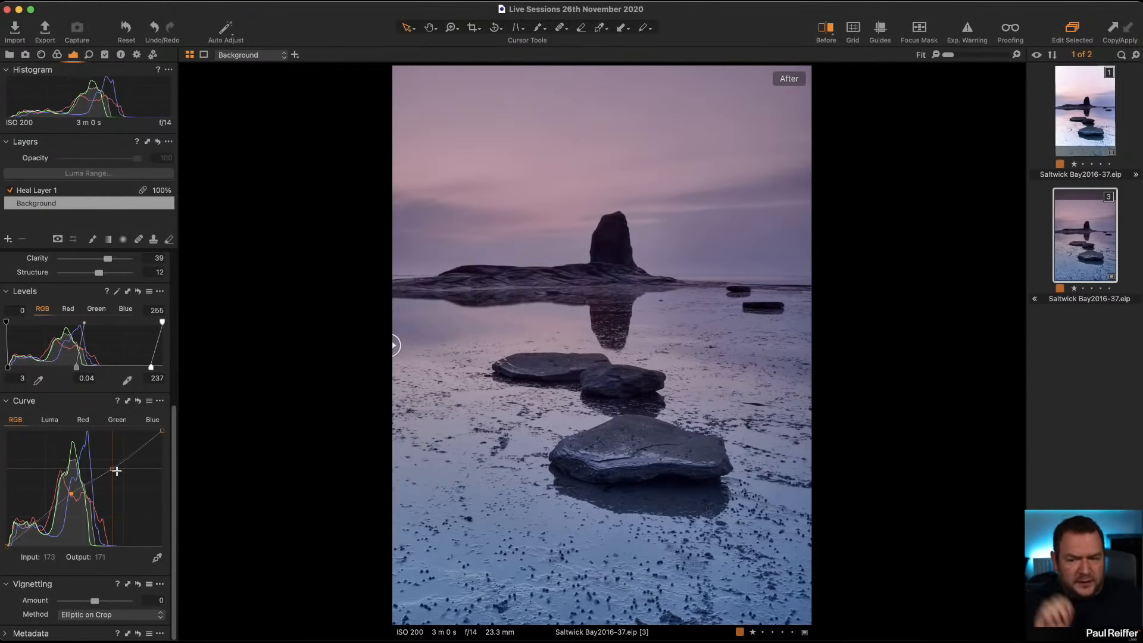
pyautogui.moveTo(91, 482); pyautogui.dragTo(89, 479)
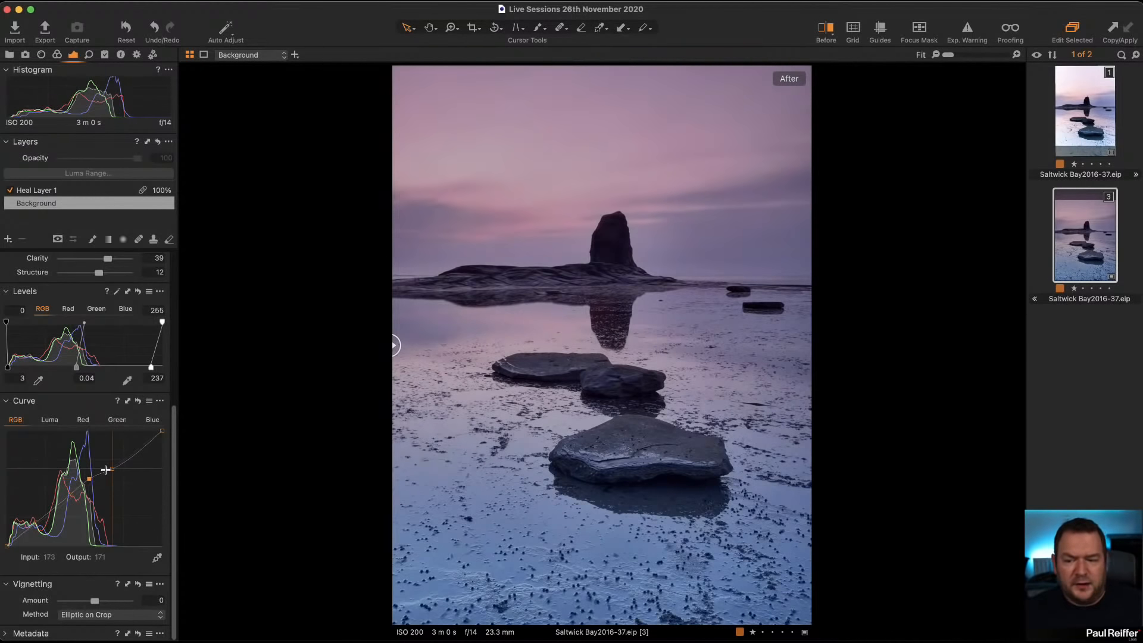
pyautogui.click(111, 469)
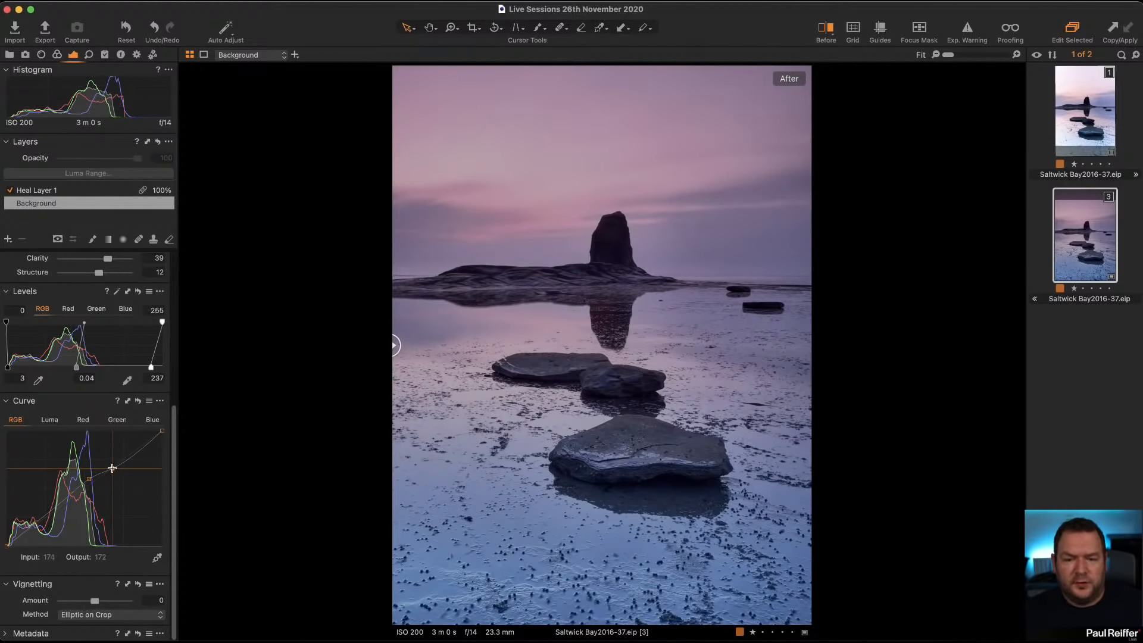
pyautogui.click(72, 495)
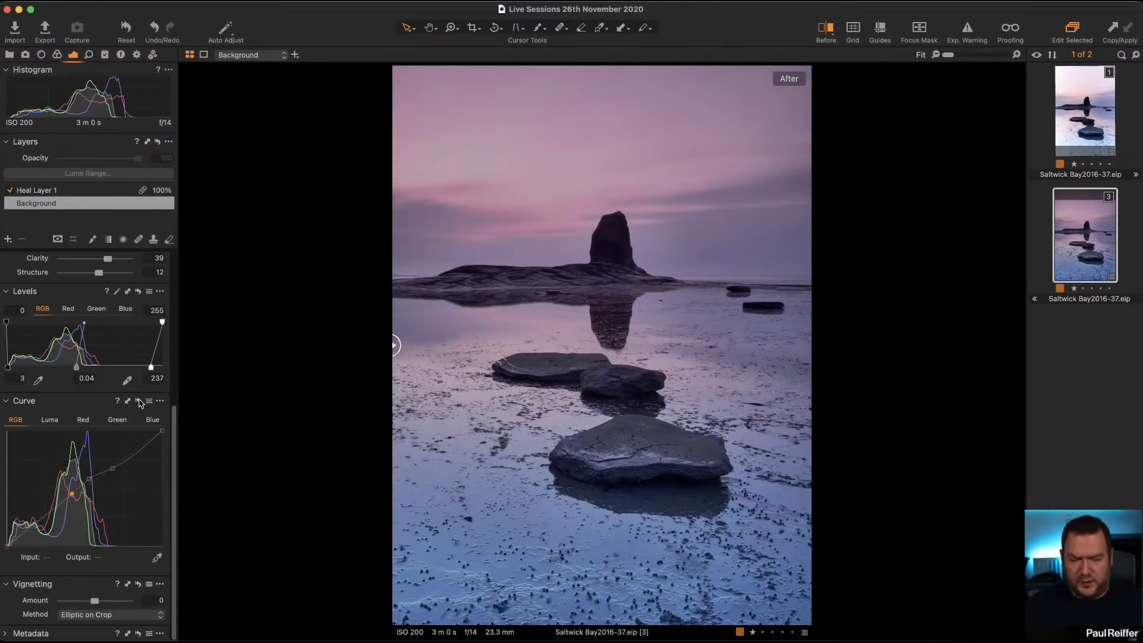
pyautogui.moveTo(141, 404); pyautogui.dragTo(141, 404)
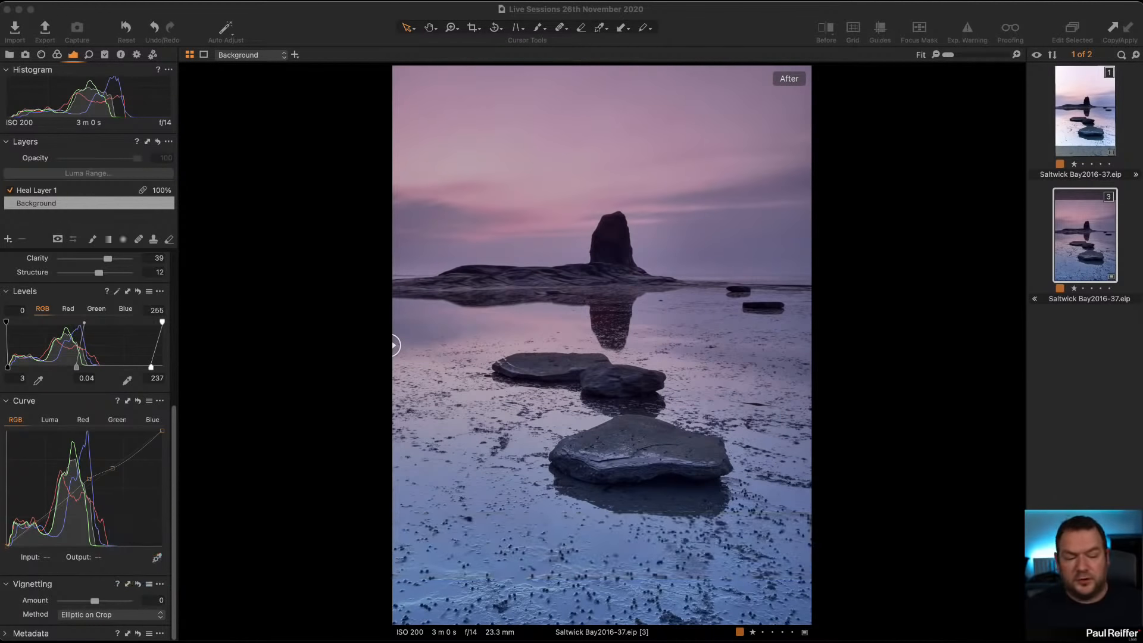
# Step: Try raising the background layer's contrast to 17 and reset it to 0
pyautogui.scroll(5, 109, 325)
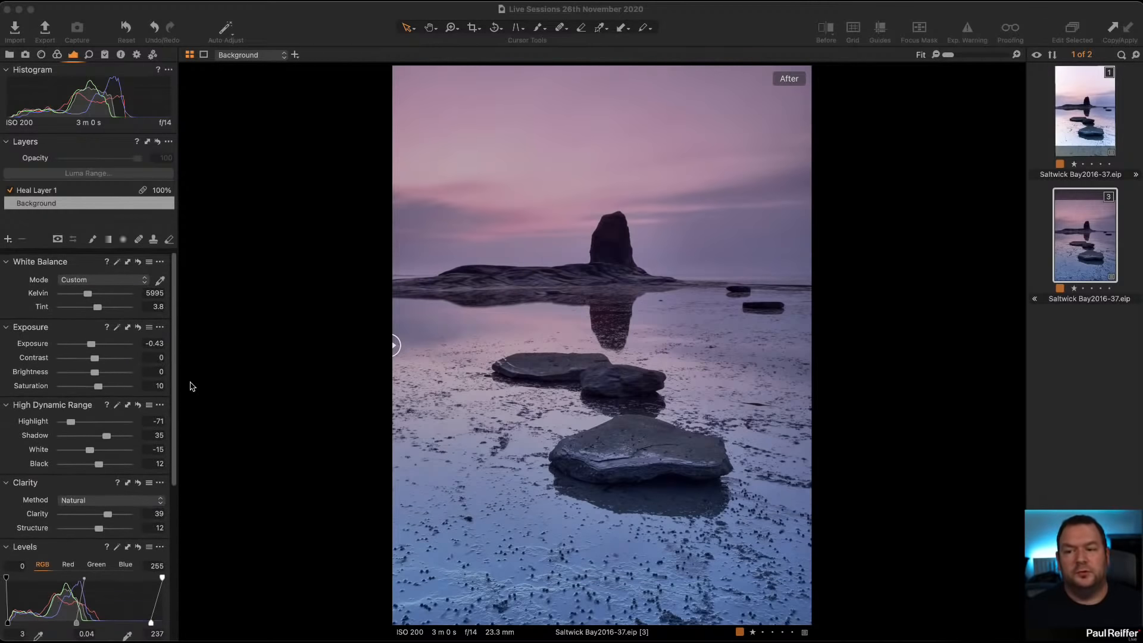
pyautogui.moveTo(98, 358); pyautogui.dragTo(100, 357)
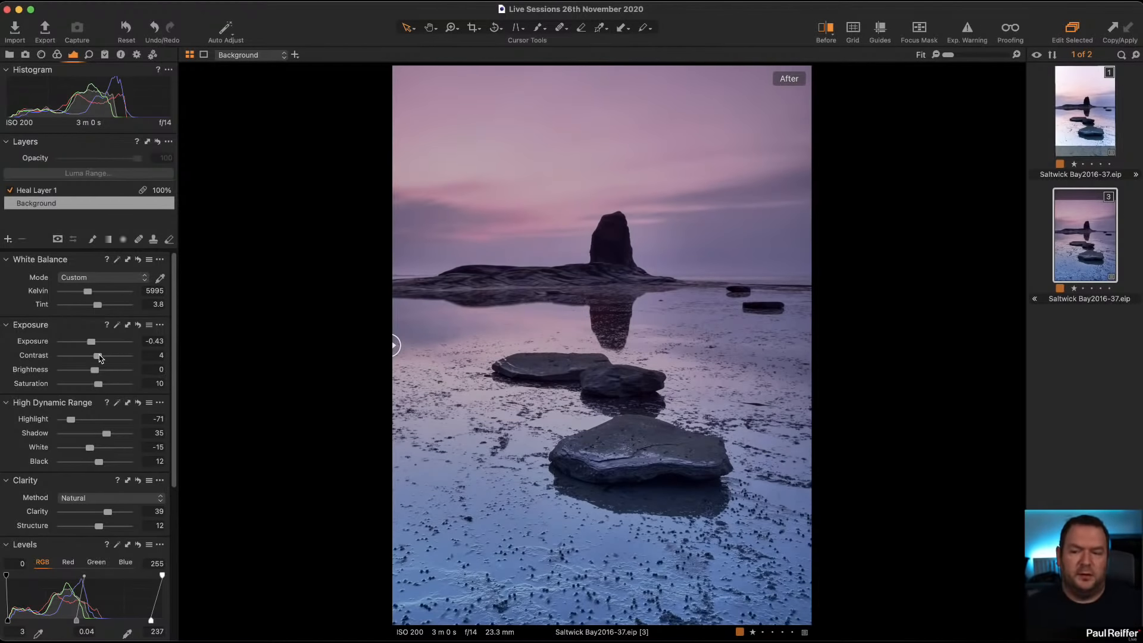
pyautogui.moveTo(99, 357); pyautogui.dragTo(107, 357)
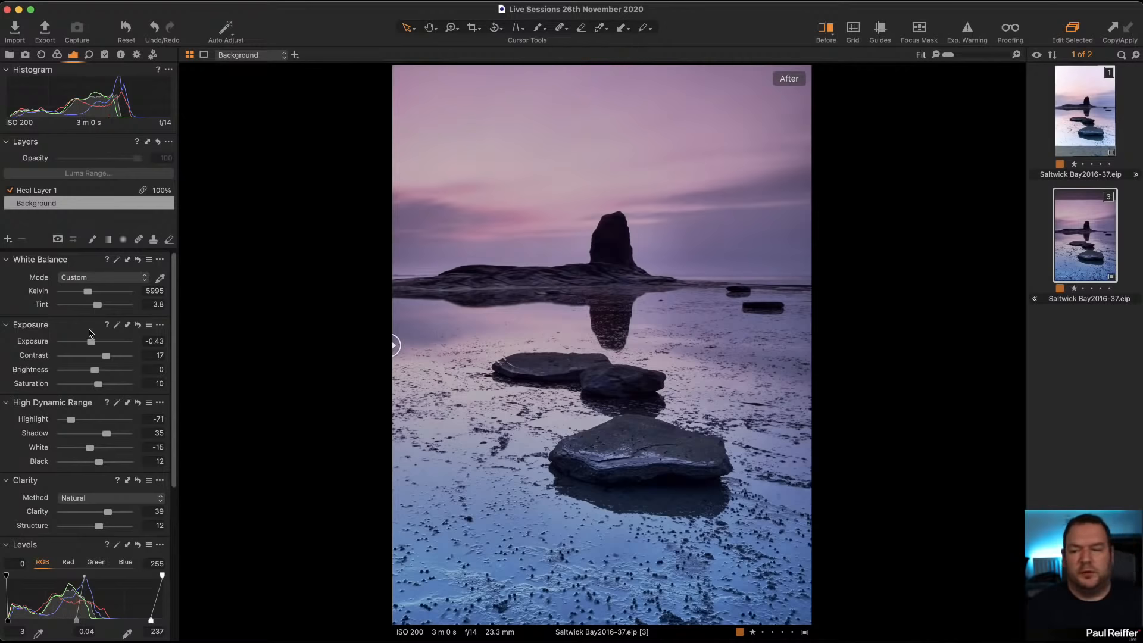
pyautogui.doubleClick(106, 356)
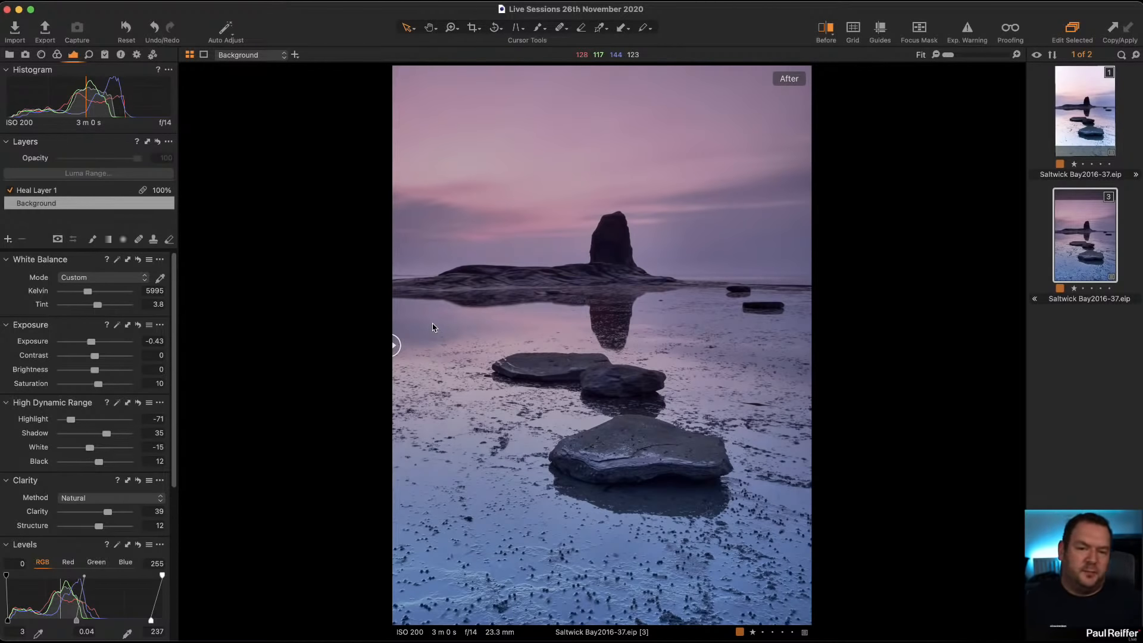
# Step: Try a Luma curve that lifts the midtones and holds back the highlights, and reset the whole curve adjustment
pyautogui.scroll(-3, 118, 496)
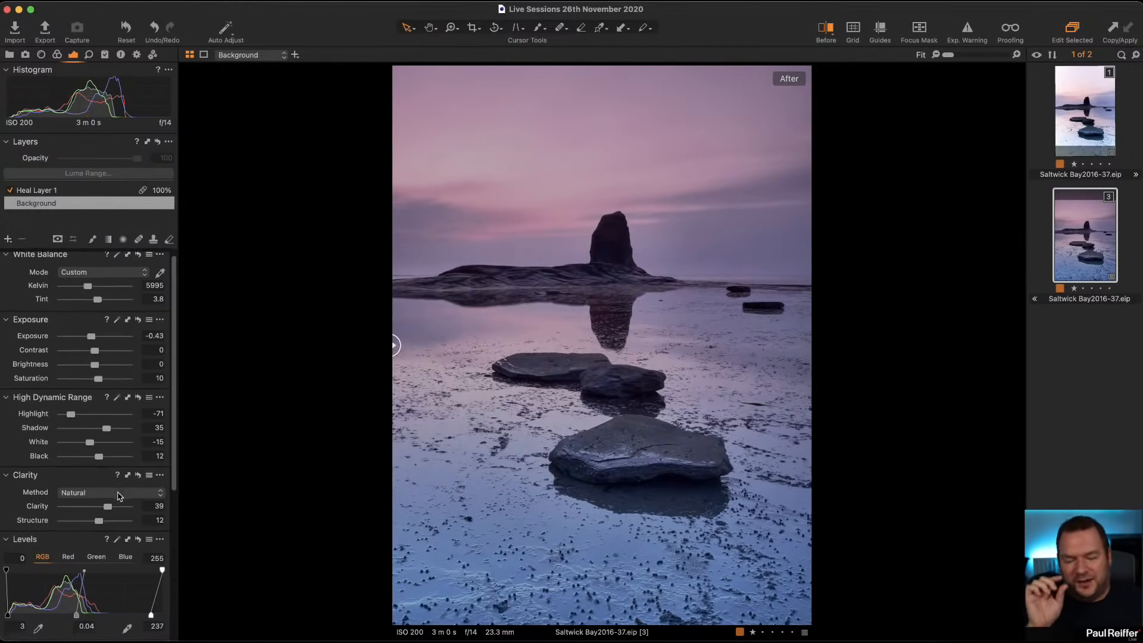
pyautogui.scroll(-2, 118, 496)
pyautogui.scroll(-5, 83, 571)
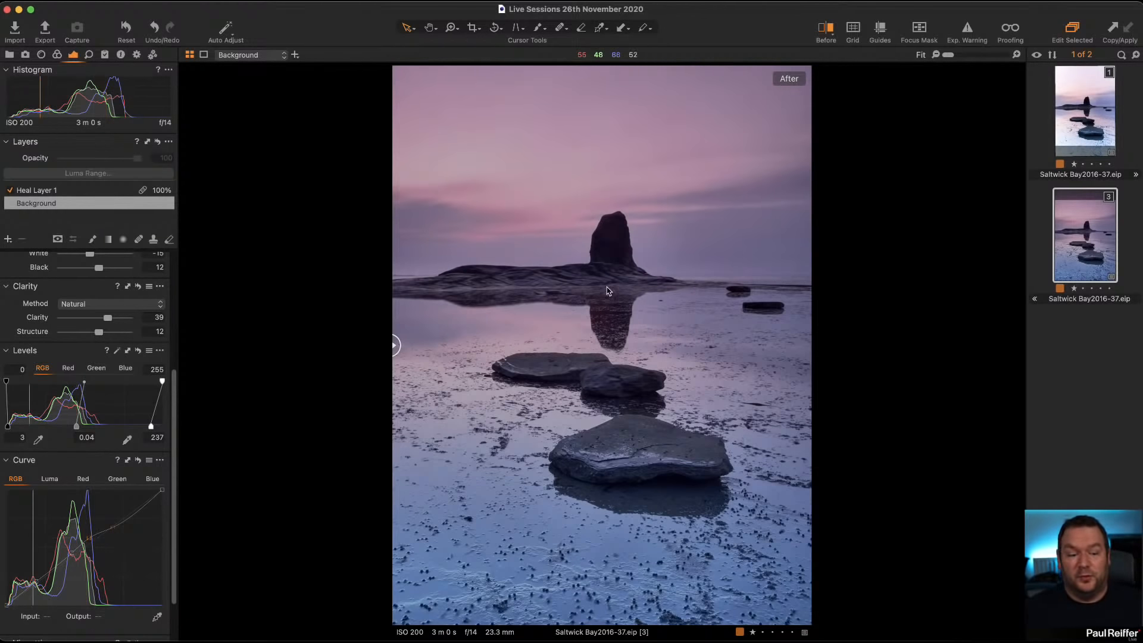
pyautogui.scroll(-3, 89, 447)
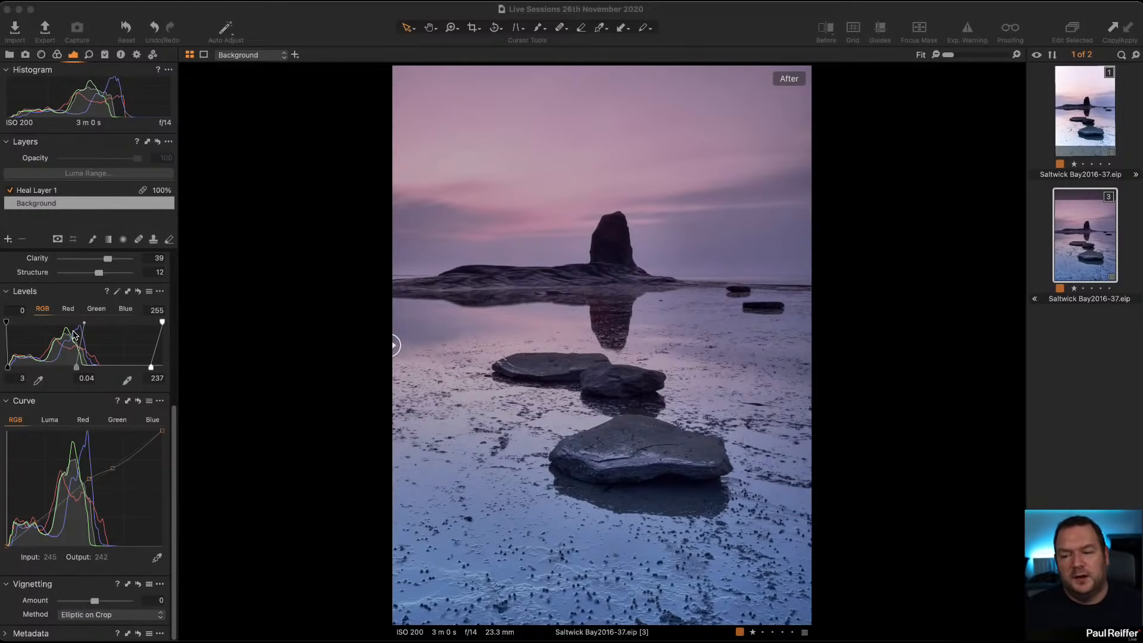
pyautogui.click(50, 420)
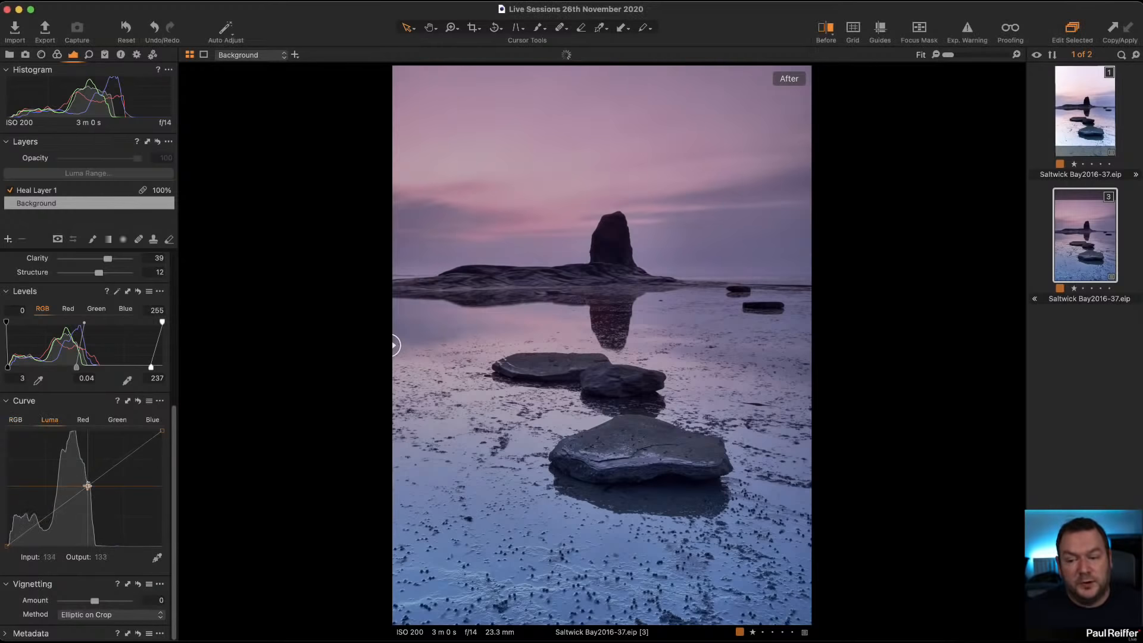
pyautogui.click(89, 481)
pyautogui.moveTo(91, 480); pyautogui.dragTo(65, 500)
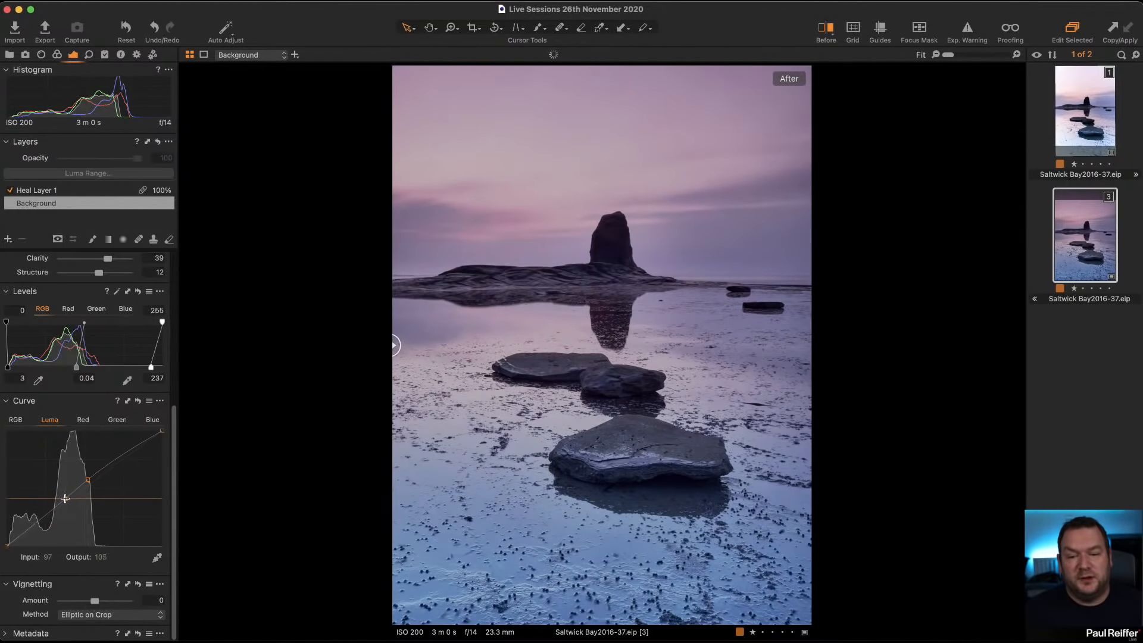
pyautogui.moveTo(107, 462); pyautogui.dragTo(108, 468)
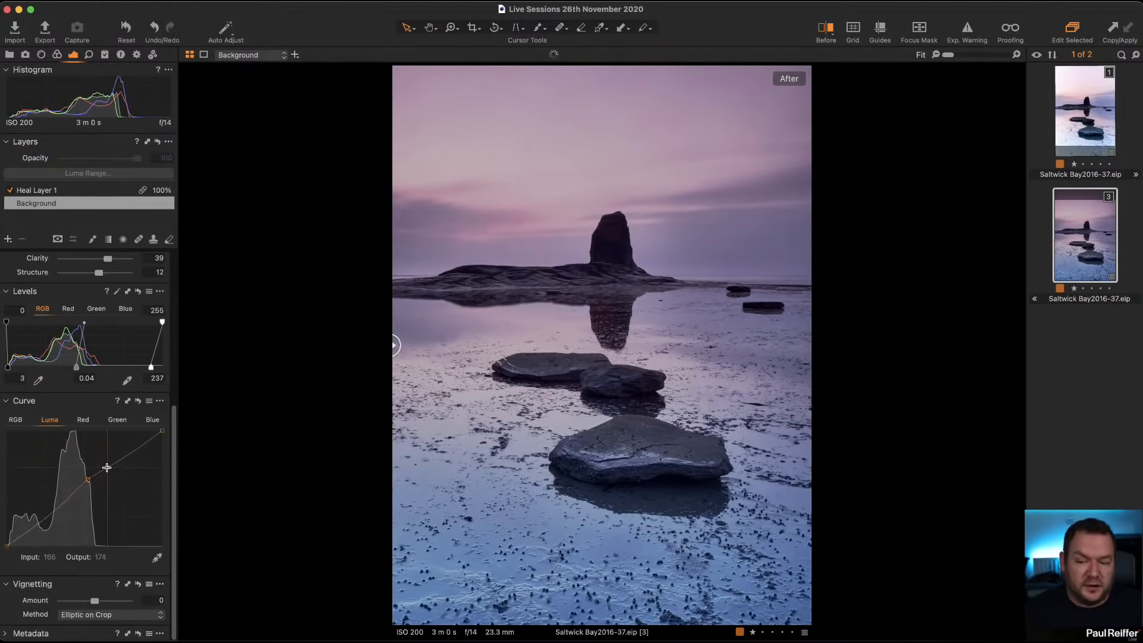
pyautogui.click(137, 401)
# Step: Shape the RGB curve to lift the midtones, with anchor points in the shadows and highlights close to the original diagonal
pyautogui.click(16, 420)
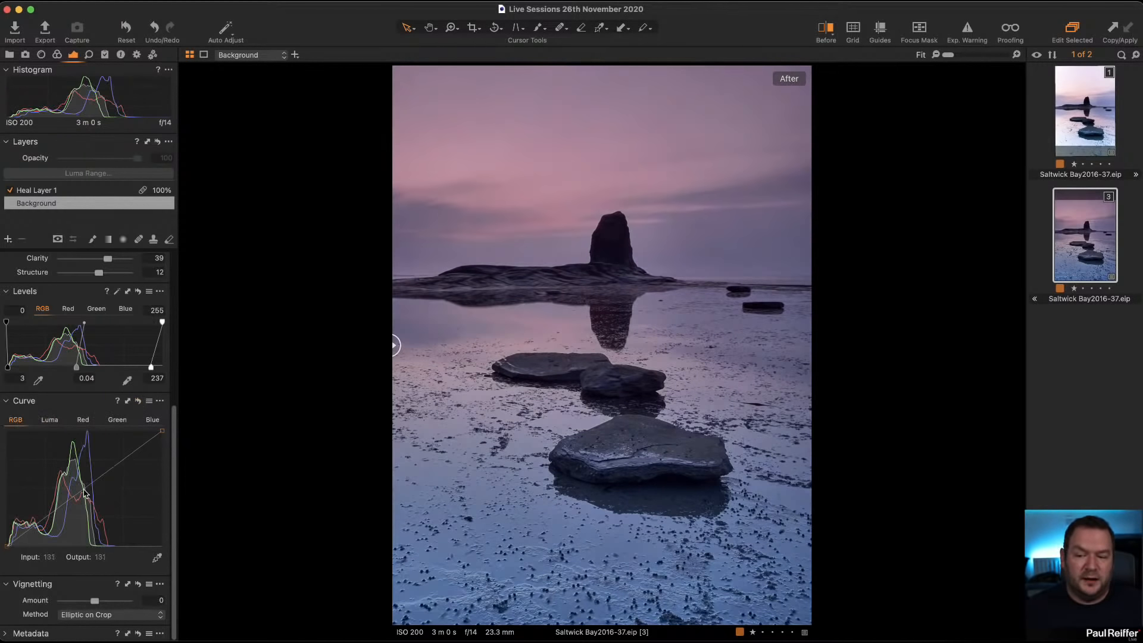
pyautogui.moveTo(85, 493); pyautogui.dragTo(87, 483)
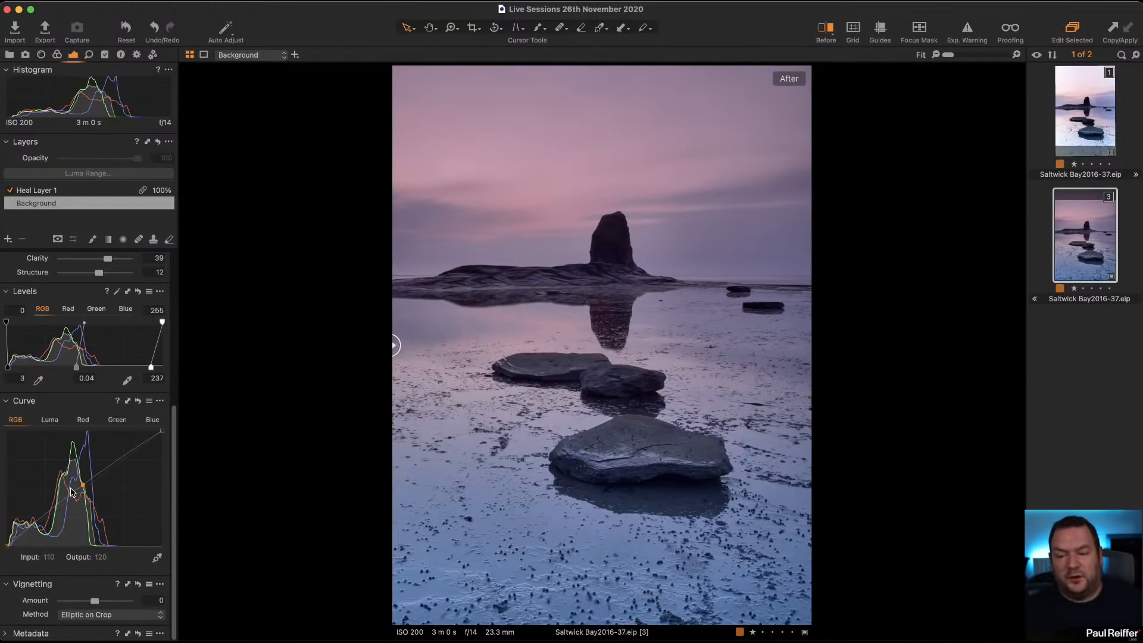
pyautogui.moveTo(70, 492); pyautogui.dragTo(62, 503)
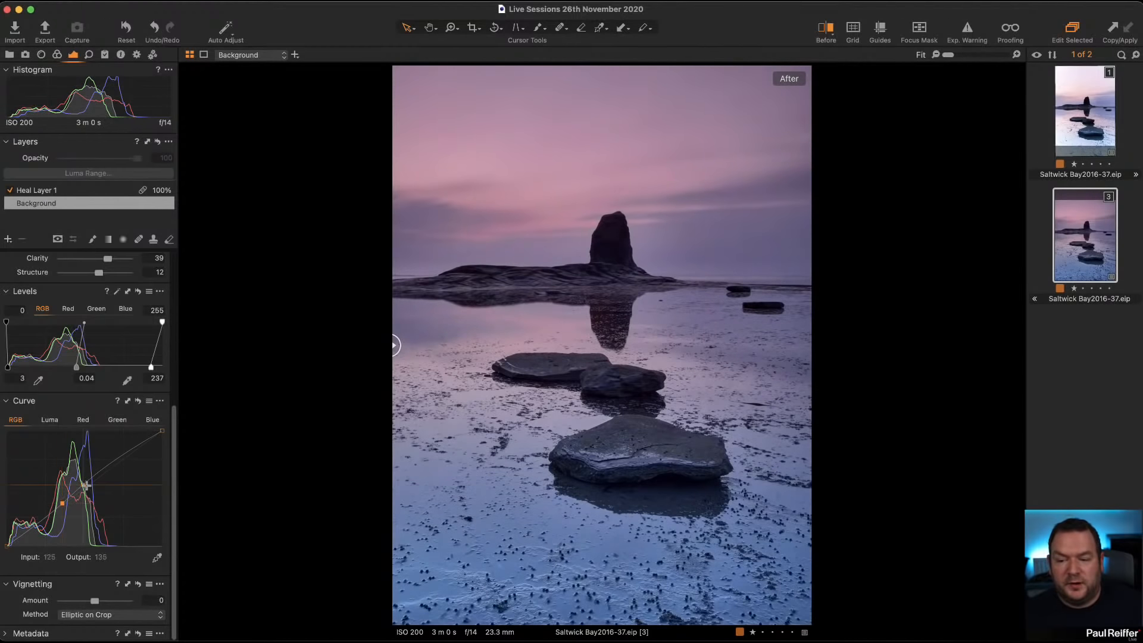
pyautogui.moveTo(121, 462); pyautogui.dragTo(110, 469)
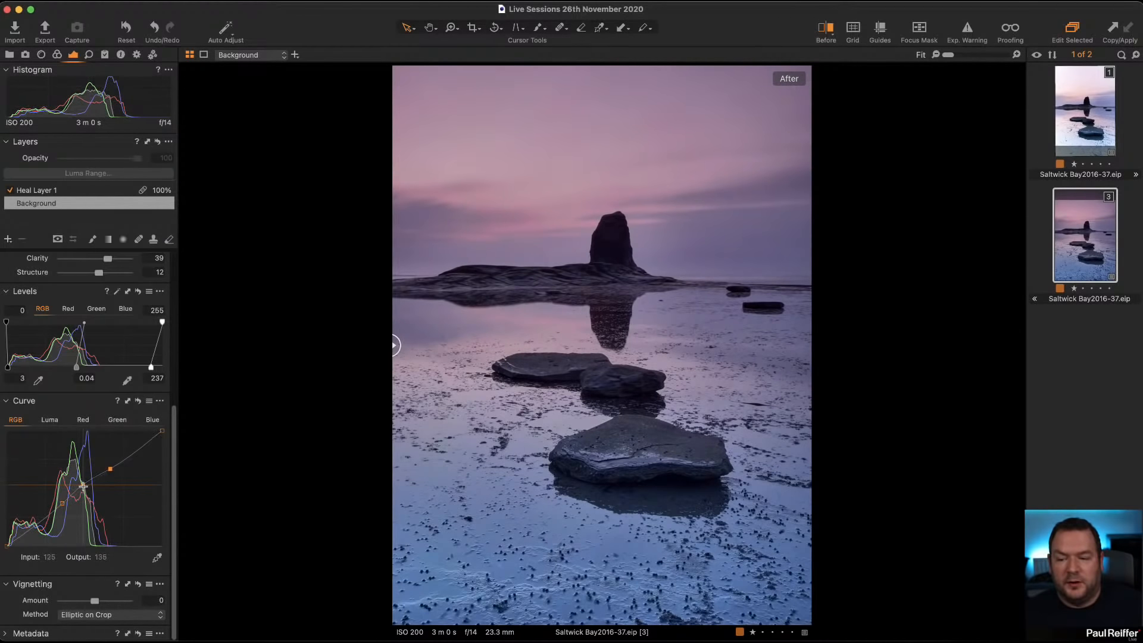
pyautogui.click(84, 485)
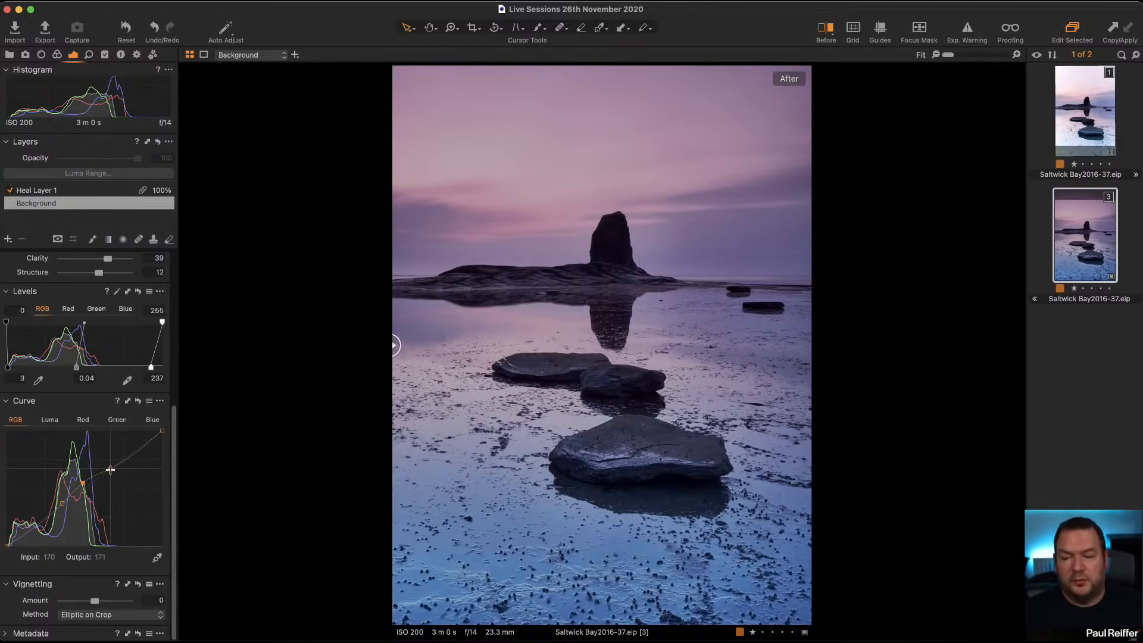
pyautogui.moveTo(110, 469); pyautogui.dragTo(110, 466)
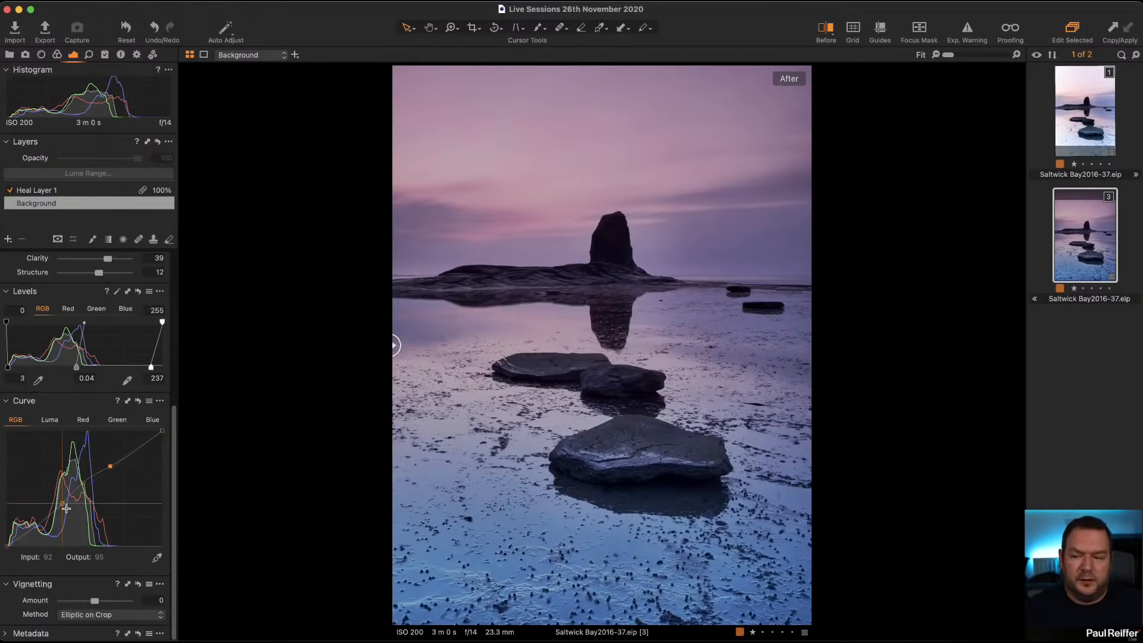
pyautogui.moveTo(62, 504); pyautogui.dragTo(67, 499)
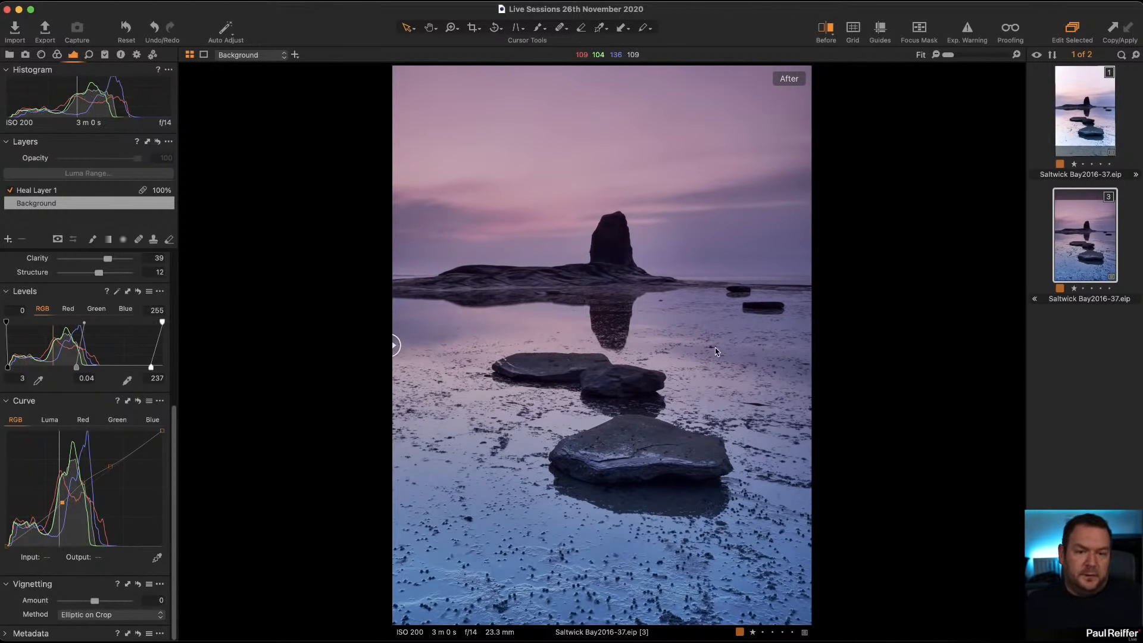
# Step: Compare the curve-adjusted photo with the brighter first variant of Saltwick Bay2016-37.eip and return to the third variant
pyautogui.click(1079, 127)
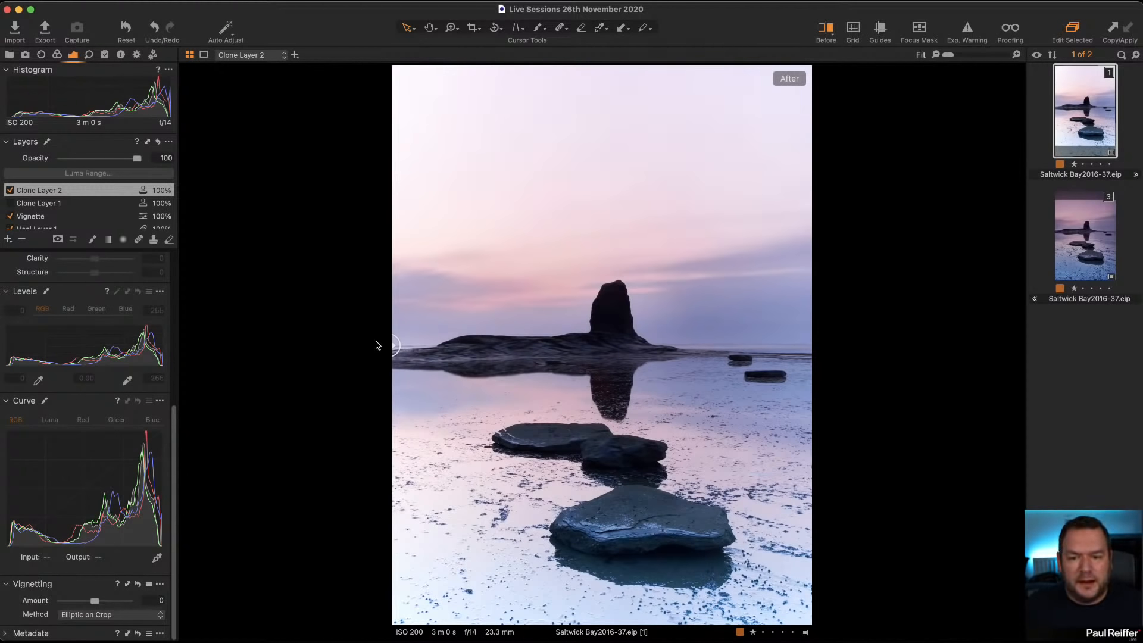
pyautogui.moveTo(397, 342); pyautogui.dragTo(210, 389)
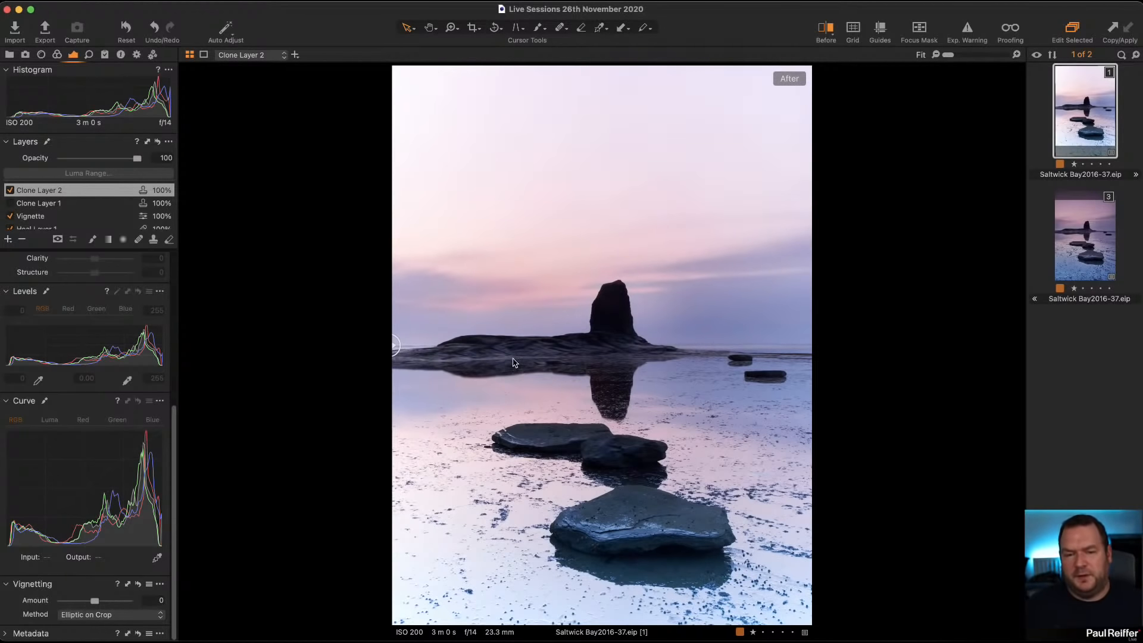
pyautogui.click(1074, 240)
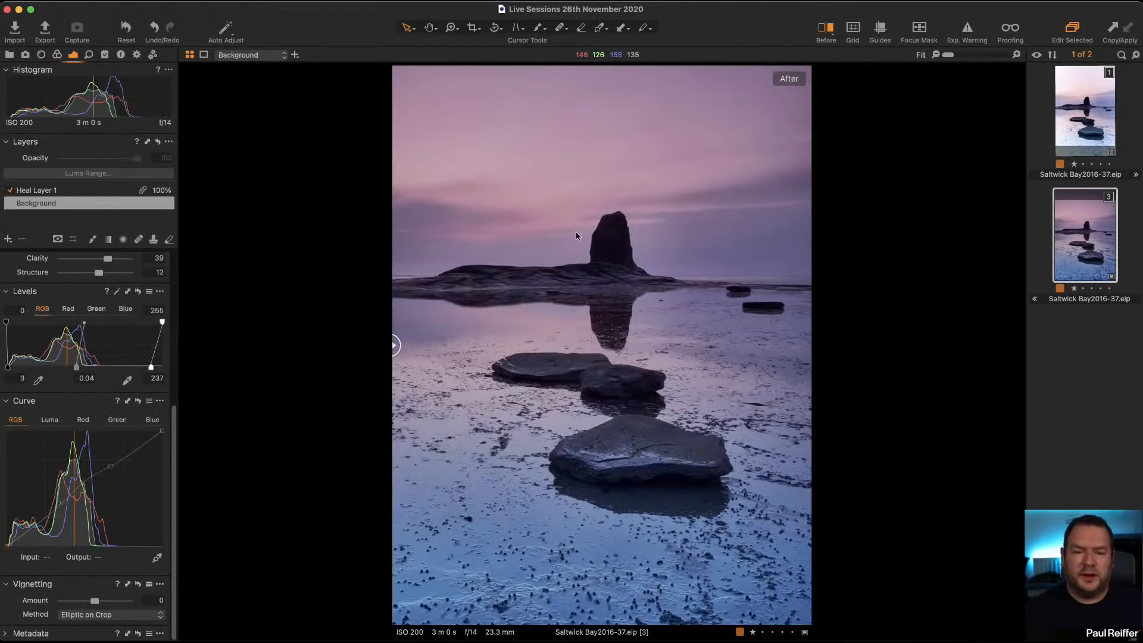
# Step: Set the background layer's exposure to -0.26 and its brightness to 3
pyautogui.scroll(6, 73, 316)
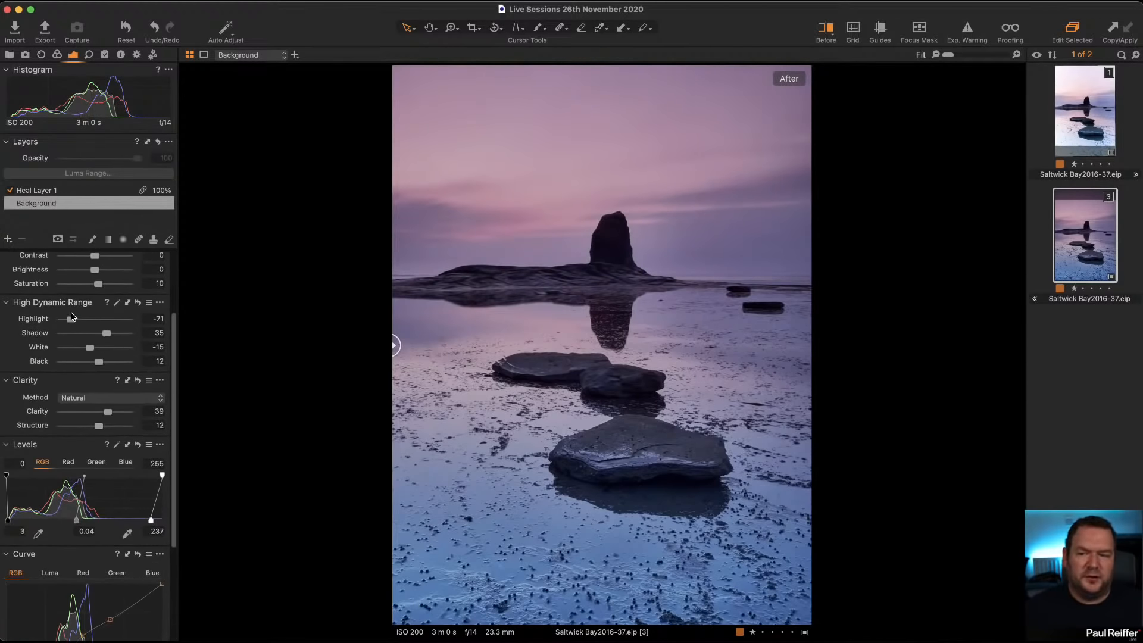
pyautogui.scroll(3, 72, 316)
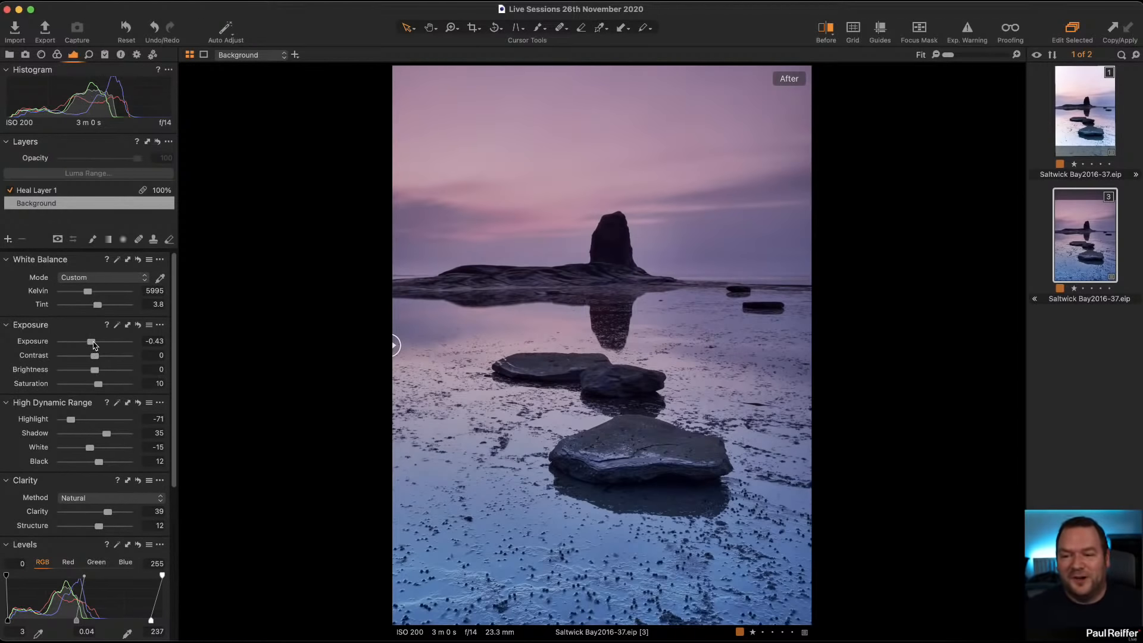
pyautogui.moveTo(93, 344); pyautogui.dragTo(98, 370)
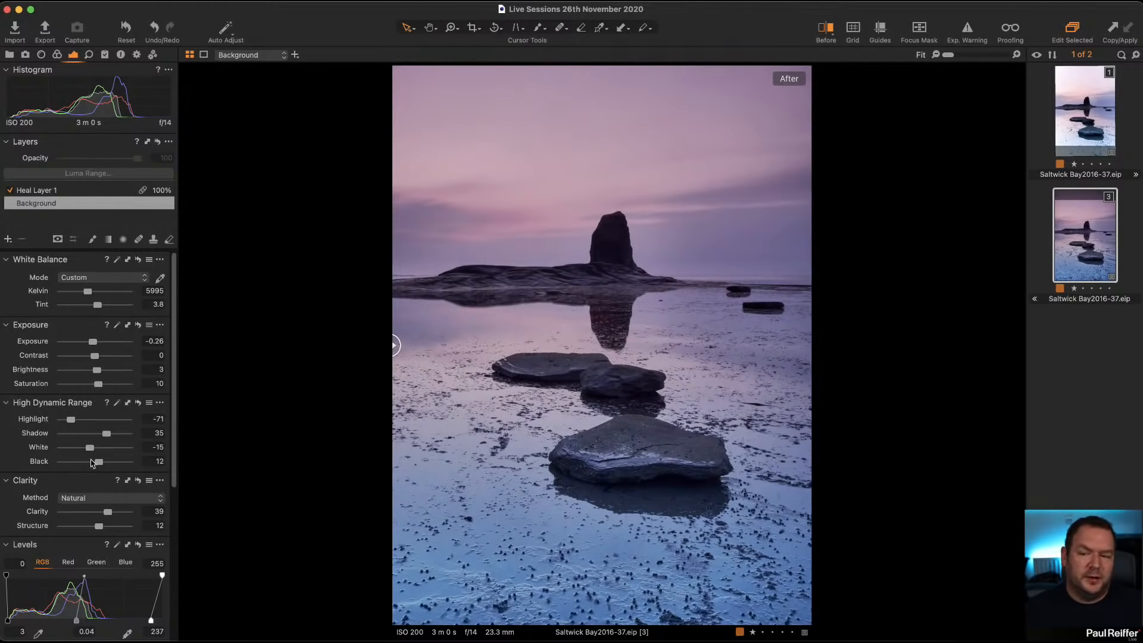
# Step: Set the High Dynamic Range highlight to -83 and white to -27, and compare the photo with the first variant
pyautogui.moveTo(90, 448)
pyautogui.mouseDown()
pyautogui.moveTo(66, 421)
pyautogui.moveTo(85, 451)
pyautogui.mouseUp()
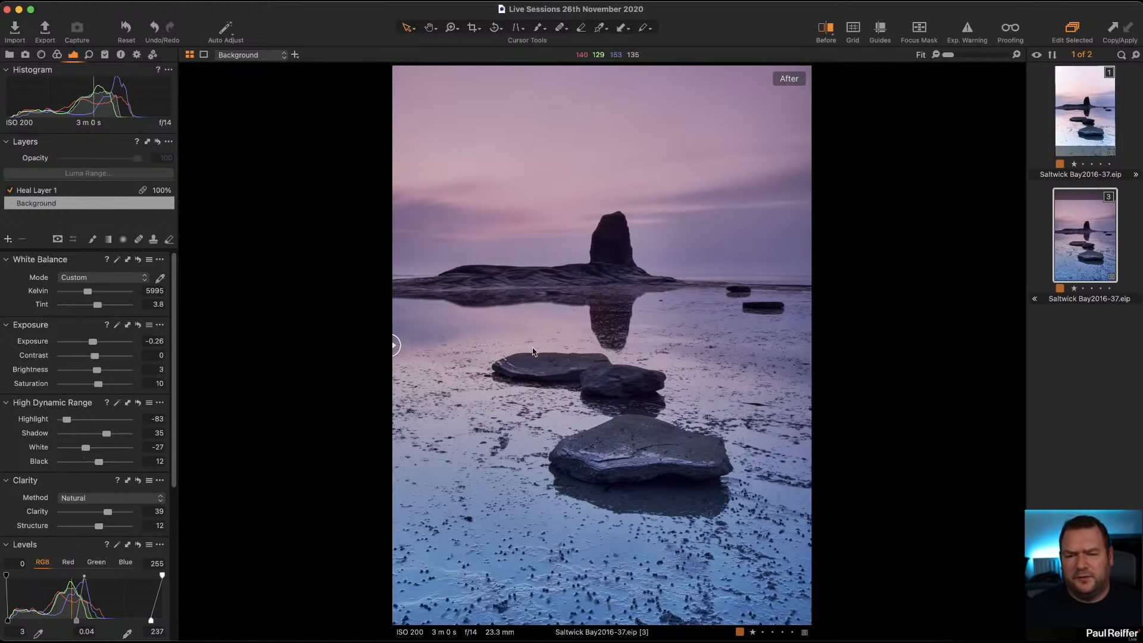
pyautogui.click(1090, 132)
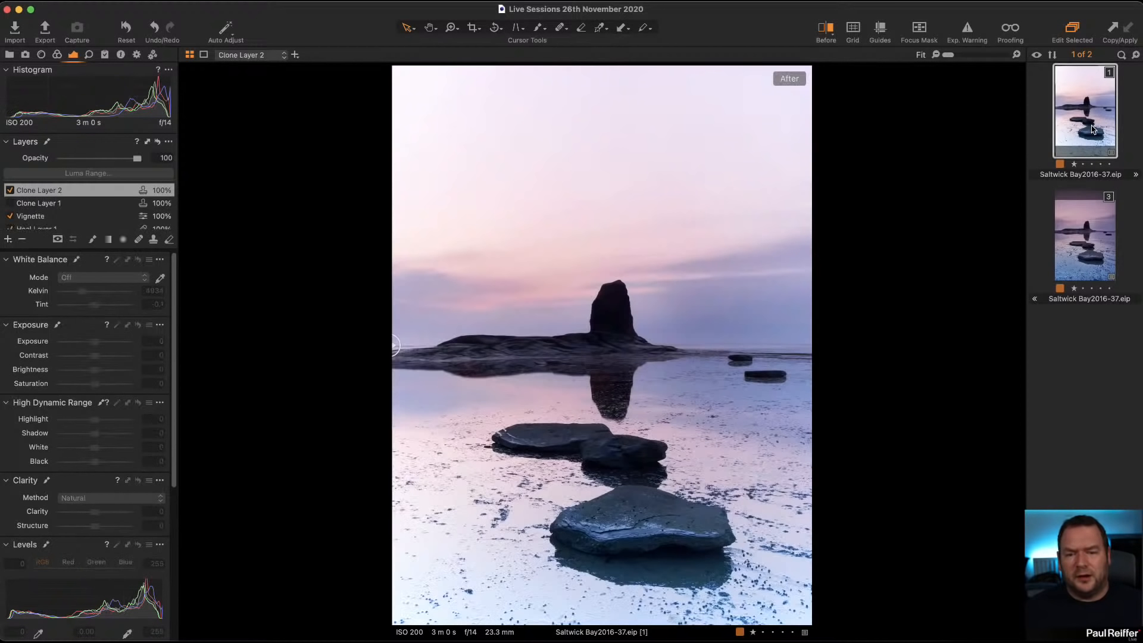
pyautogui.click(1083, 232)
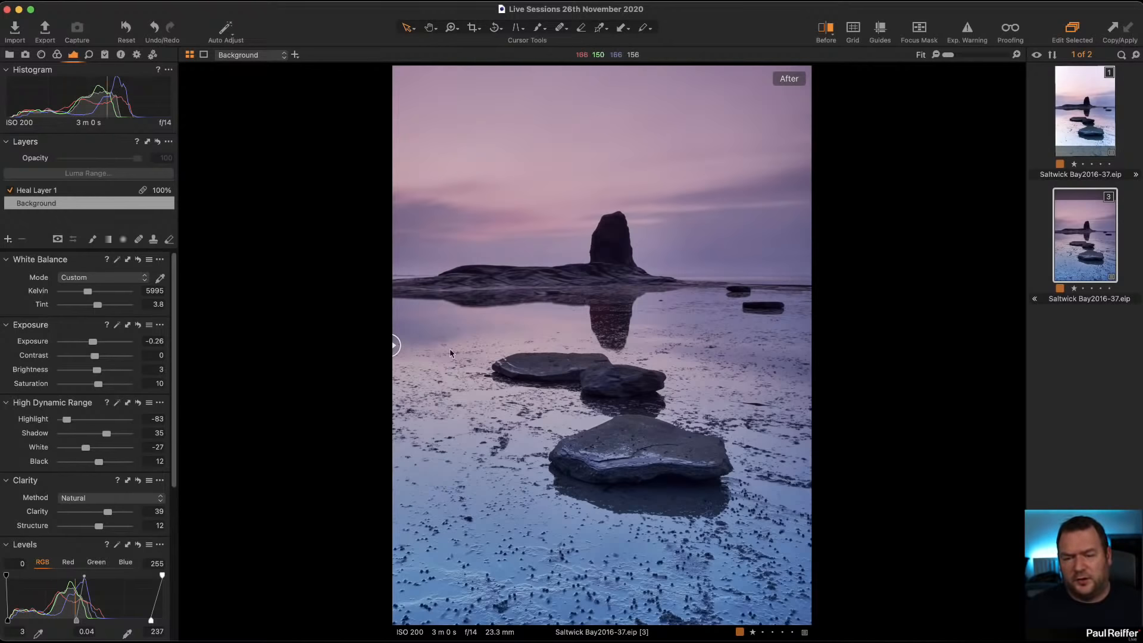
# Step: End the before/after comparison and open the user collection that contains IMG_2031_01.CR3
pyautogui.press('y')
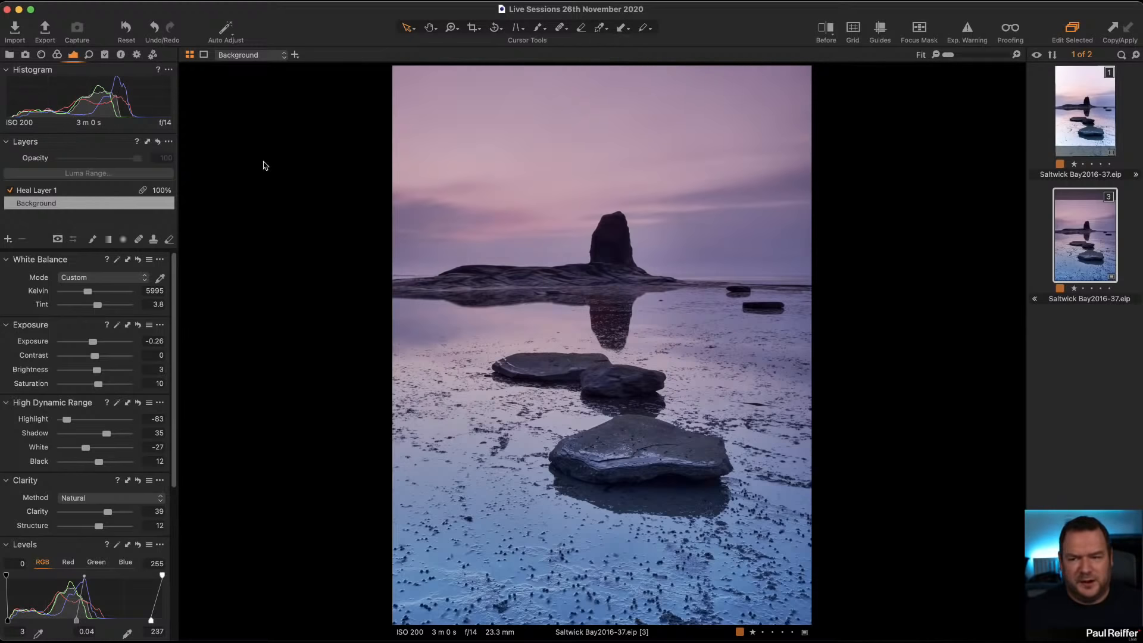
pyautogui.click(10, 56)
pyautogui.click(58, 158)
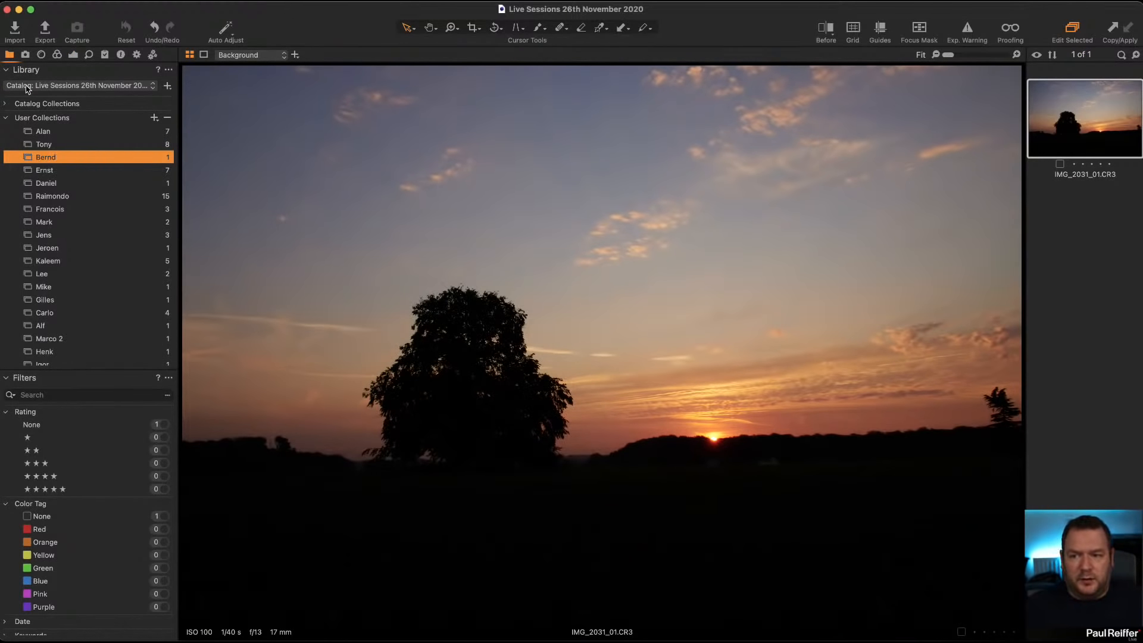
# Step: Analyze the sunset photo's chromatic aberration, enable Diffraction Correction, and check the dark treeline beside the tree up close
pyautogui.click(42, 56)
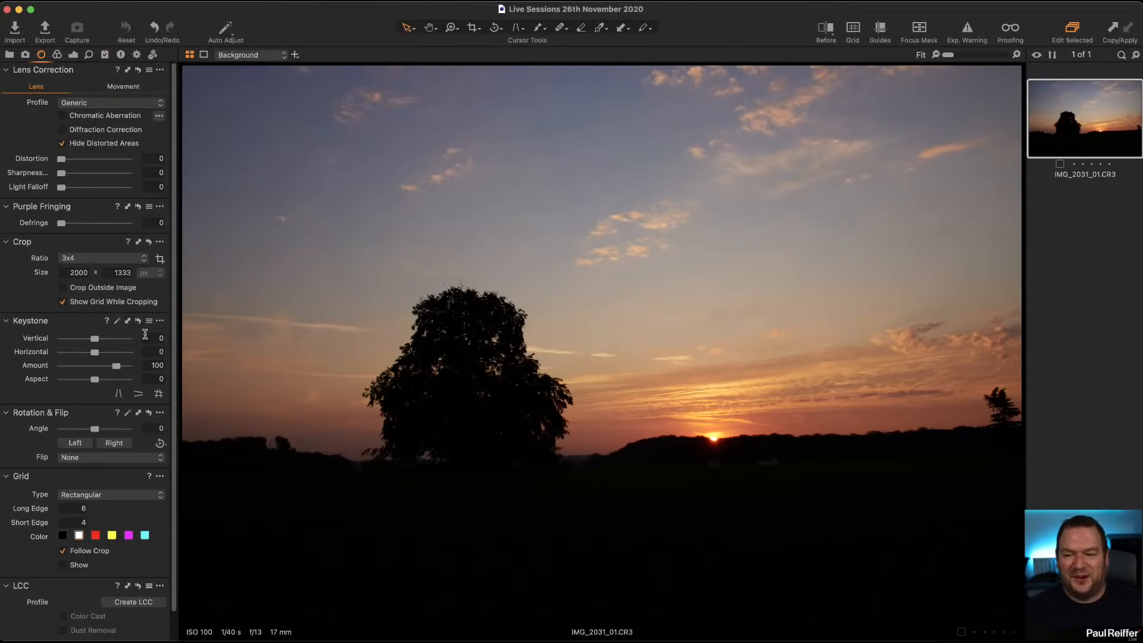
pyautogui.click(74, 56)
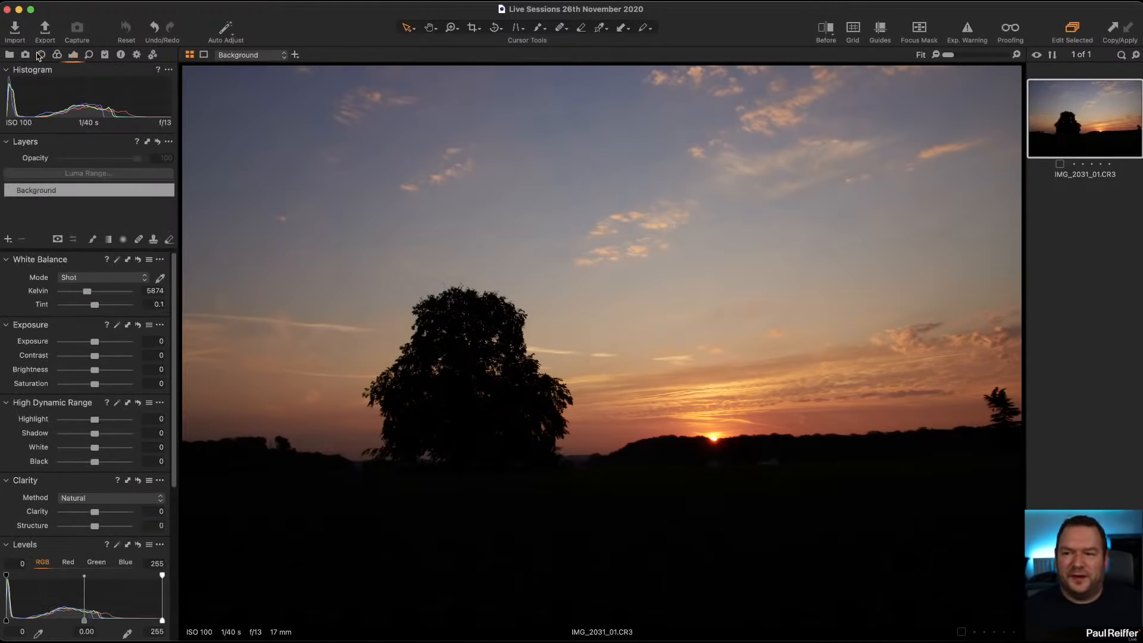
pyautogui.click(39, 55)
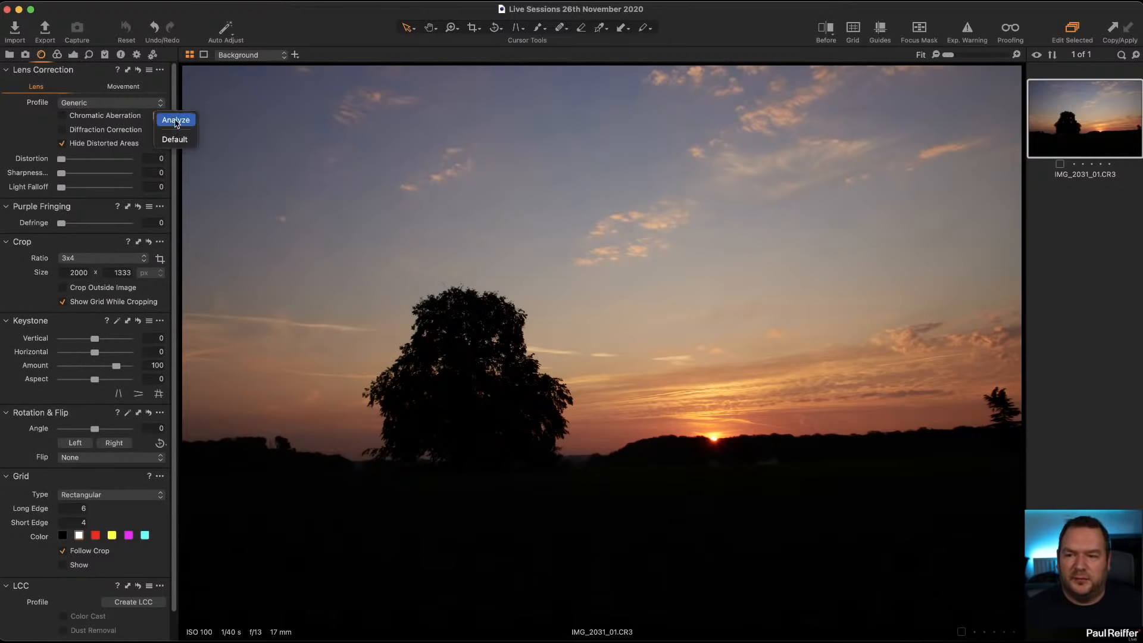
pyautogui.click(177, 122)
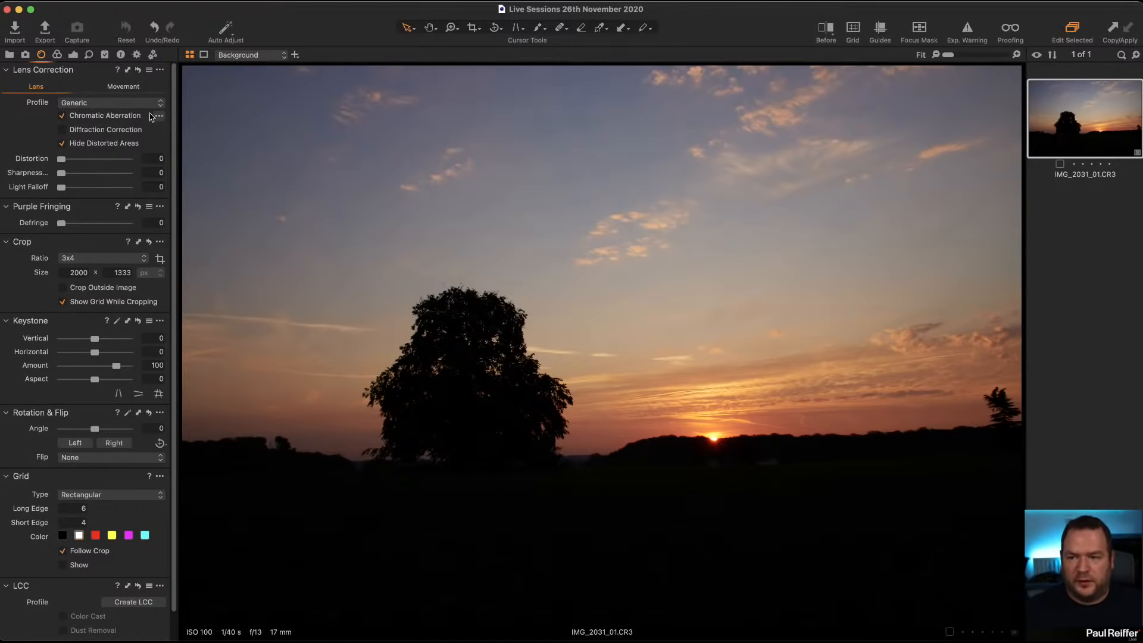
pyautogui.click(105, 128)
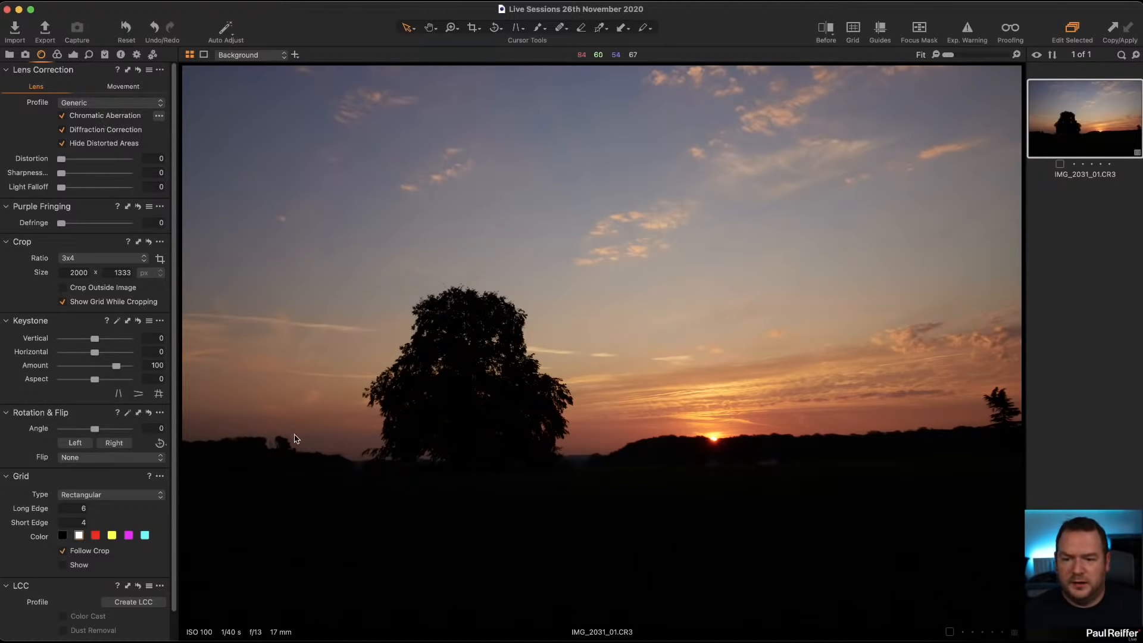
pyautogui.press('z')
pyautogui.moveTo(197, 402); pyautogui.dragTo(387, 571)
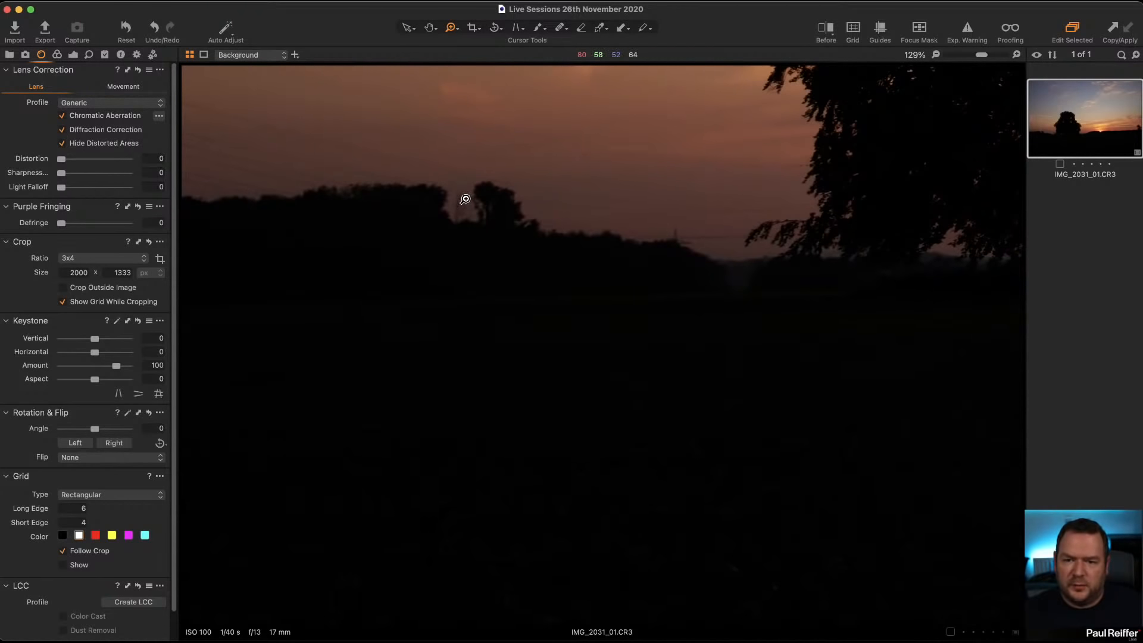
pyautogui.press('super+0')
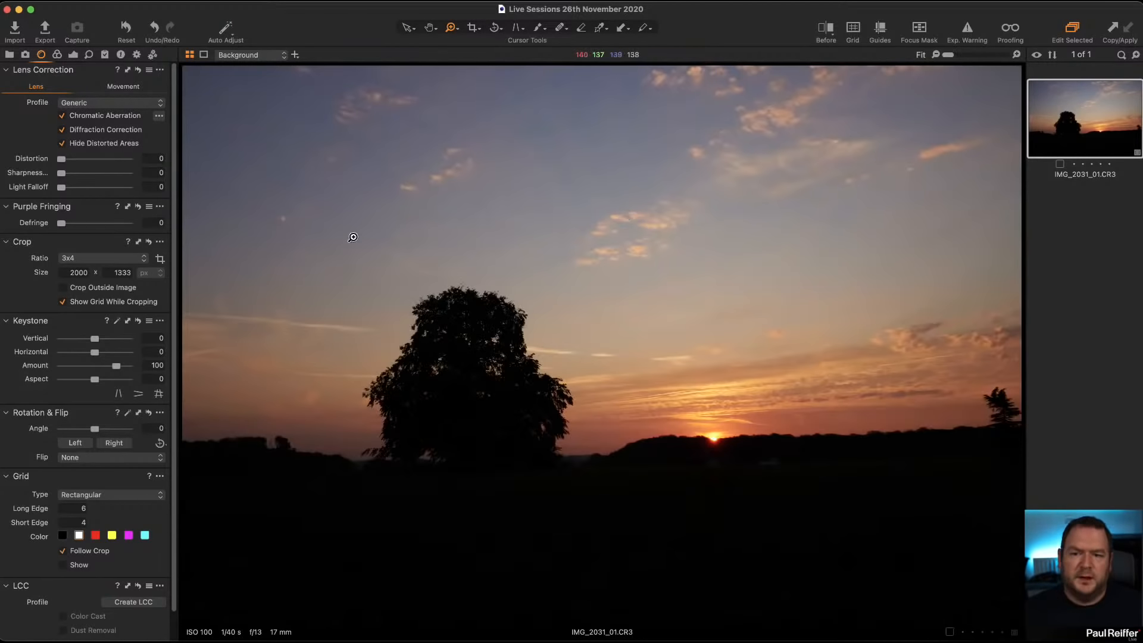
# Step: Try High Dynamic Range extremes of highlight -100, shadow 100, white -100 and black 100, and reset all four
pyautogui.click(74, 55)
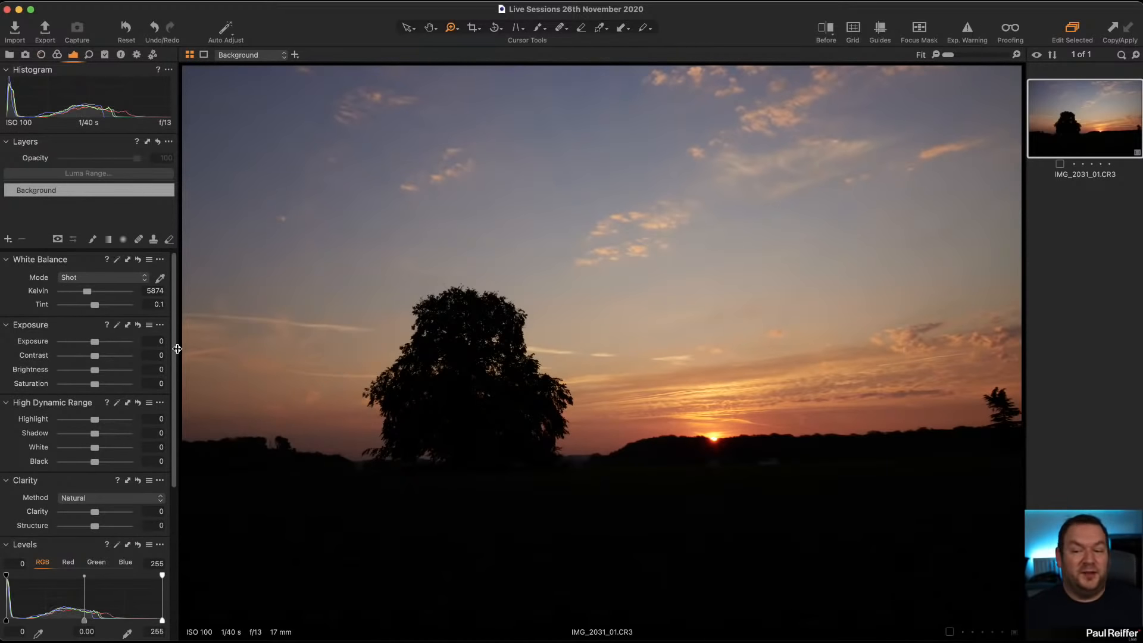
pyautogui.moveTo(95, 420); pyautogui.dragTo(188, 437)
pyautogui.moveTo(96, 462); pyautogui.dragTo(179, 463)
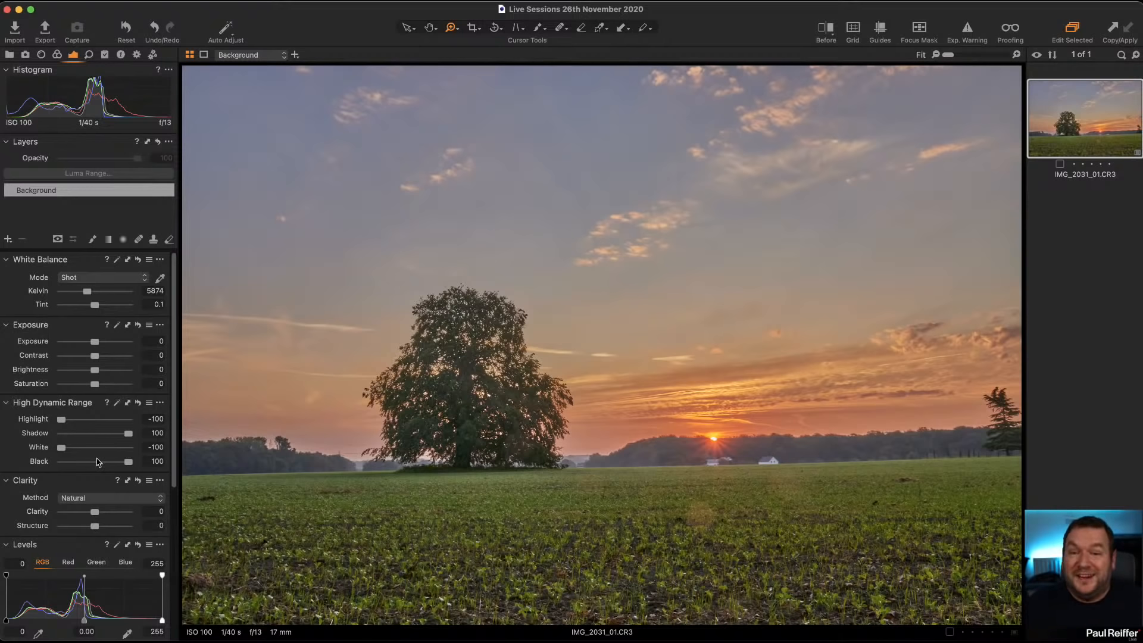
pyautogui.click(137, 403)
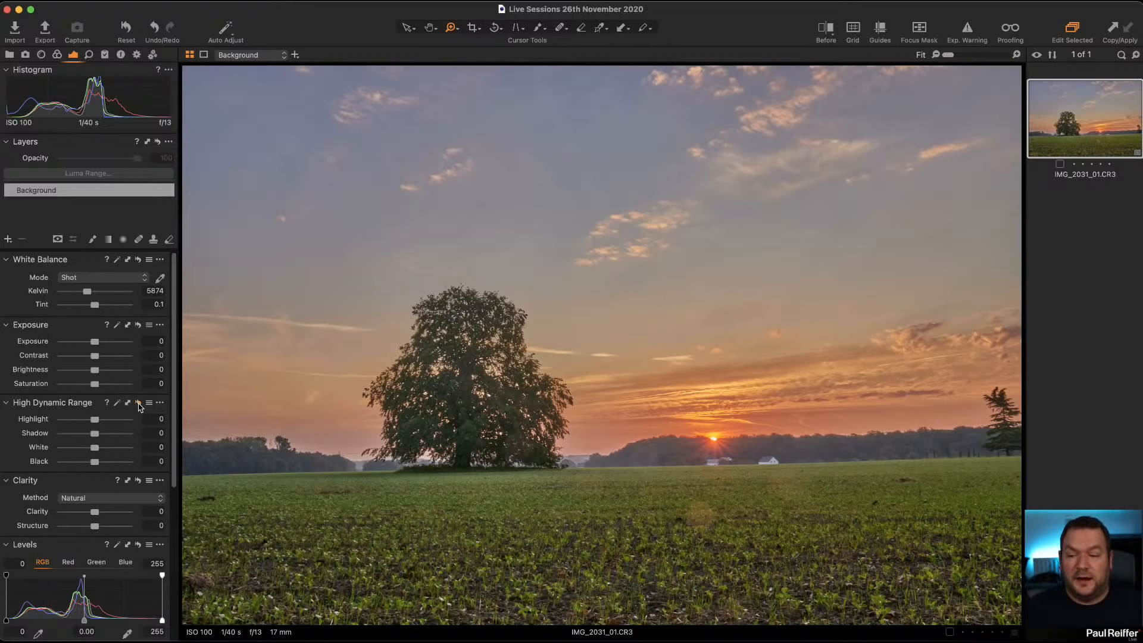
# Step: Try exposure at 3.12 and at -2.18, examine the detail around the sun up close, and reset the exposure
pyautogui.moveTo(95, 342); pyautogui.dragTo(121, 345)
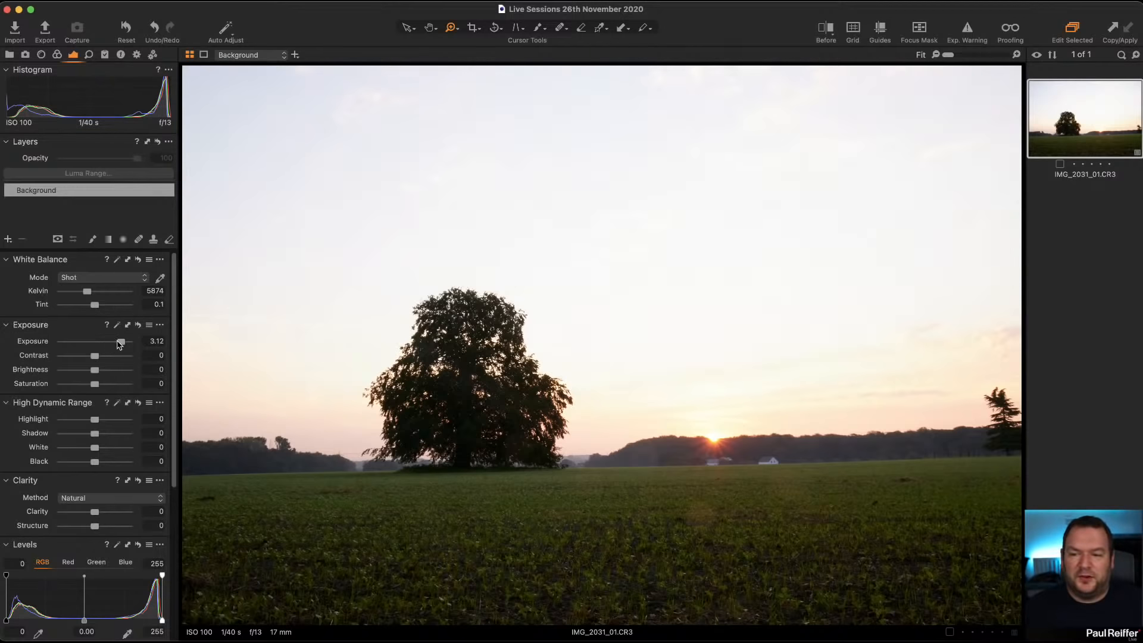
pyautogui.moveTo(121, 344); pyautogui.dragTo(74, 344)
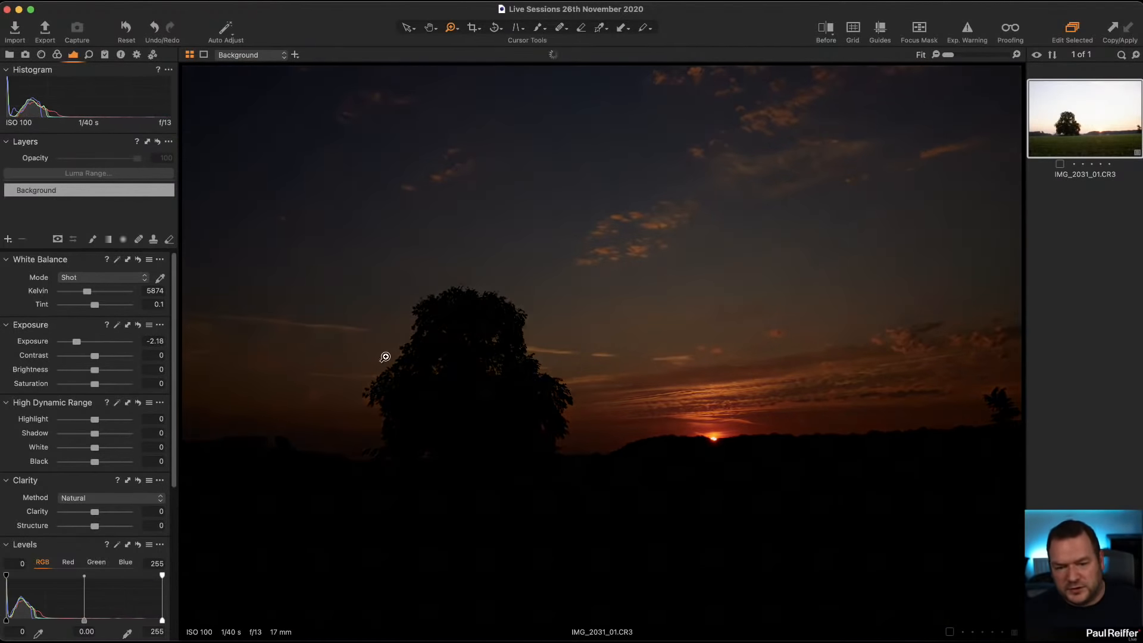
pyautogui.click(732, 436)
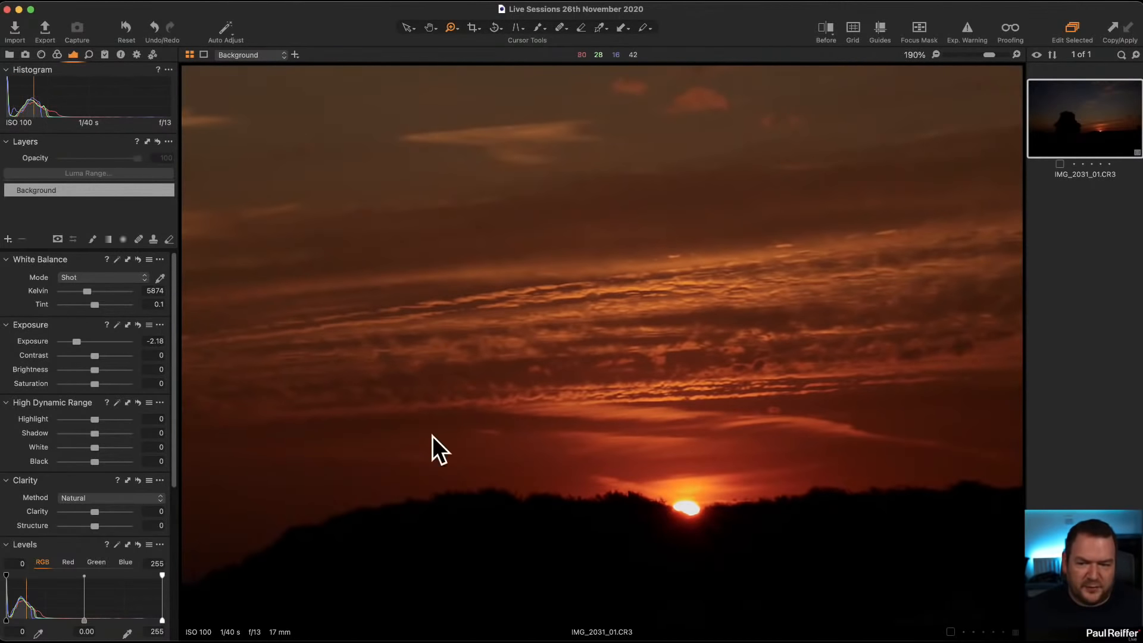
pyautogui.doubleClick(78, 343)
pyautogui.scroll(-8, 615, 360)
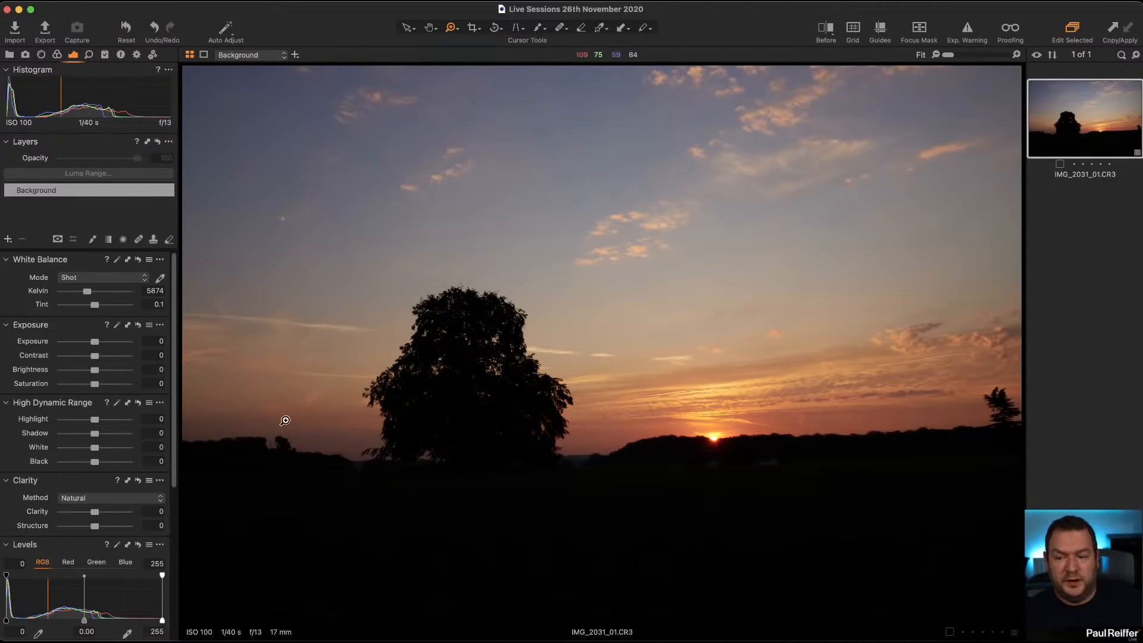
# Step: Try an exposure of 2.41, examine the dark foreground field up close, and reset the exposure
pyautogui.moveTo(94, 341); pyautogui.dragTo(115, 341)
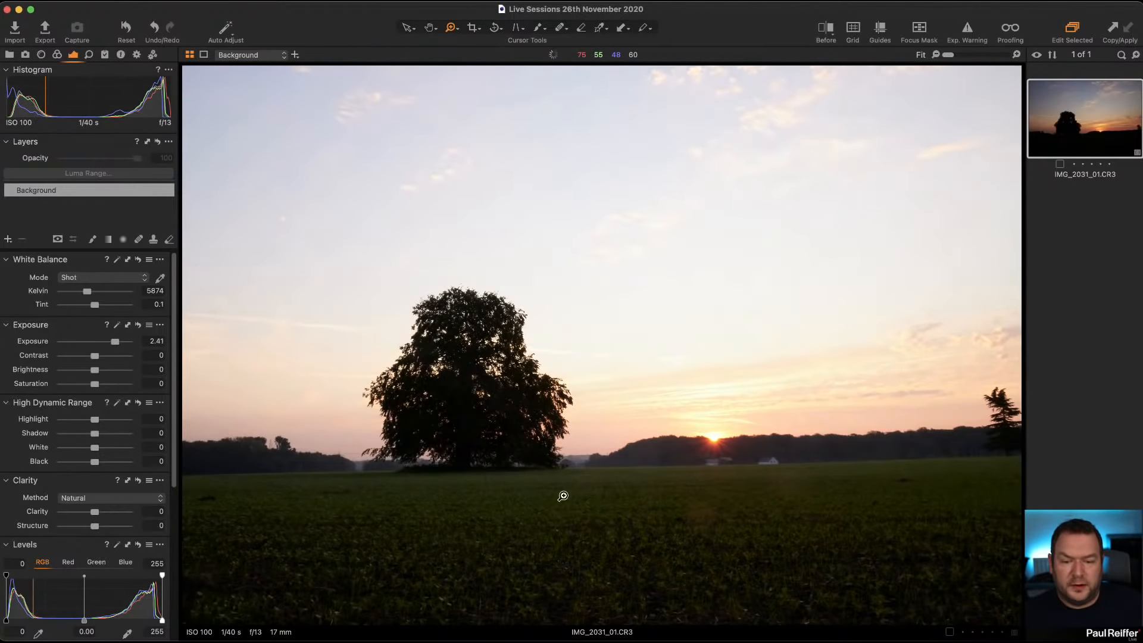
pyautogui.click(508, 466)
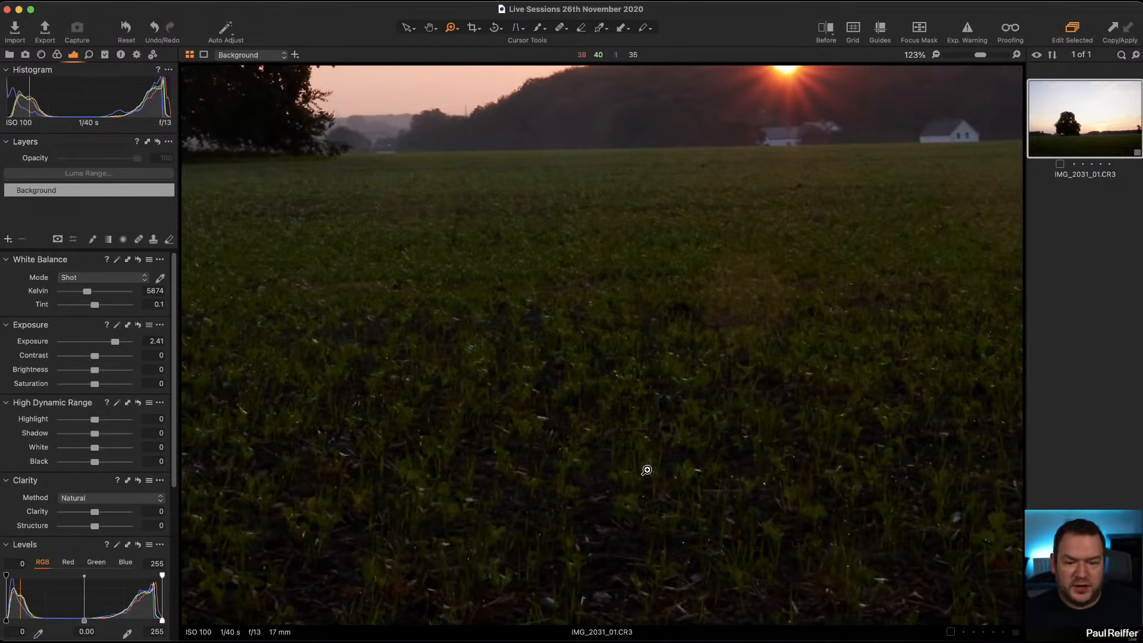
pyautogui.click(654, 490)
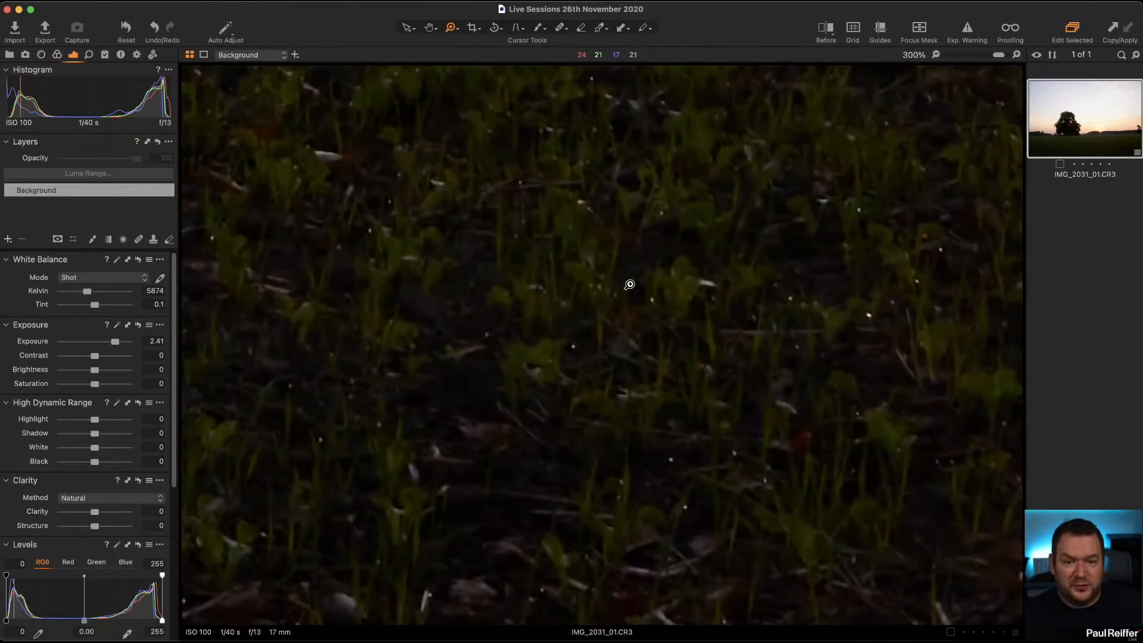
pyautogui.keyDown('alt'); pyautogui.click(632, 280); pyautogui.keyUp('alt')
pyautogui.keyDown('alt'); pyautogui.click(633, 280); pyautogui.keyUp('alt')
pyautogui.keyDown('alt'); pyautogui.click(633, 280); pyautogui.keyUp('alt')
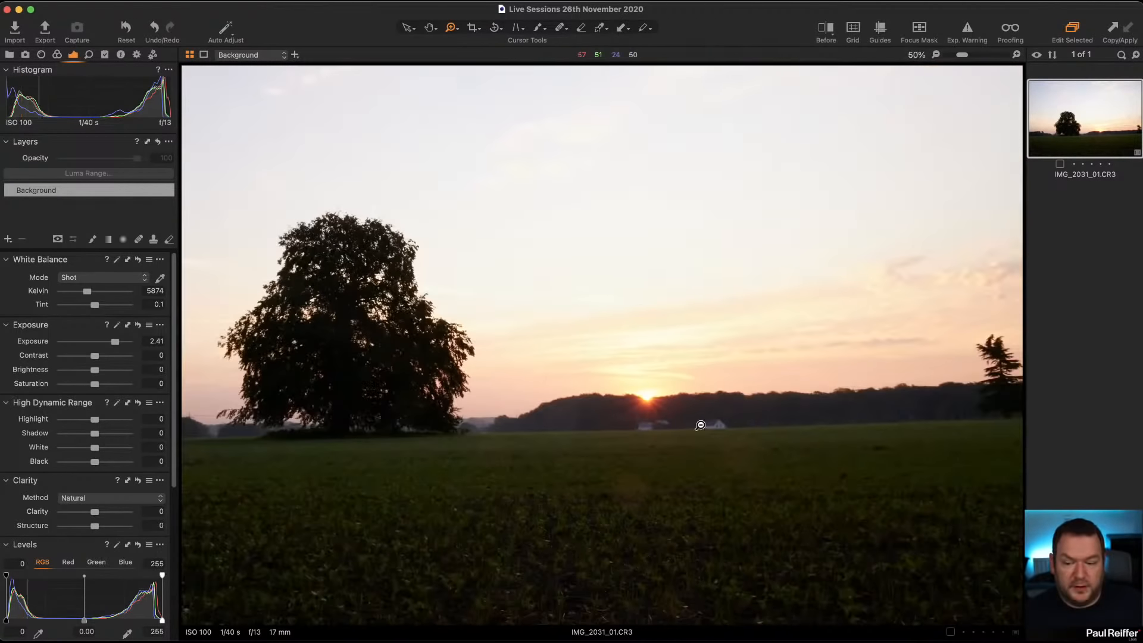
pyautogui.keyDown('alt'); pyautogui.click(619, 384); pyautogui.keyUp('alt')
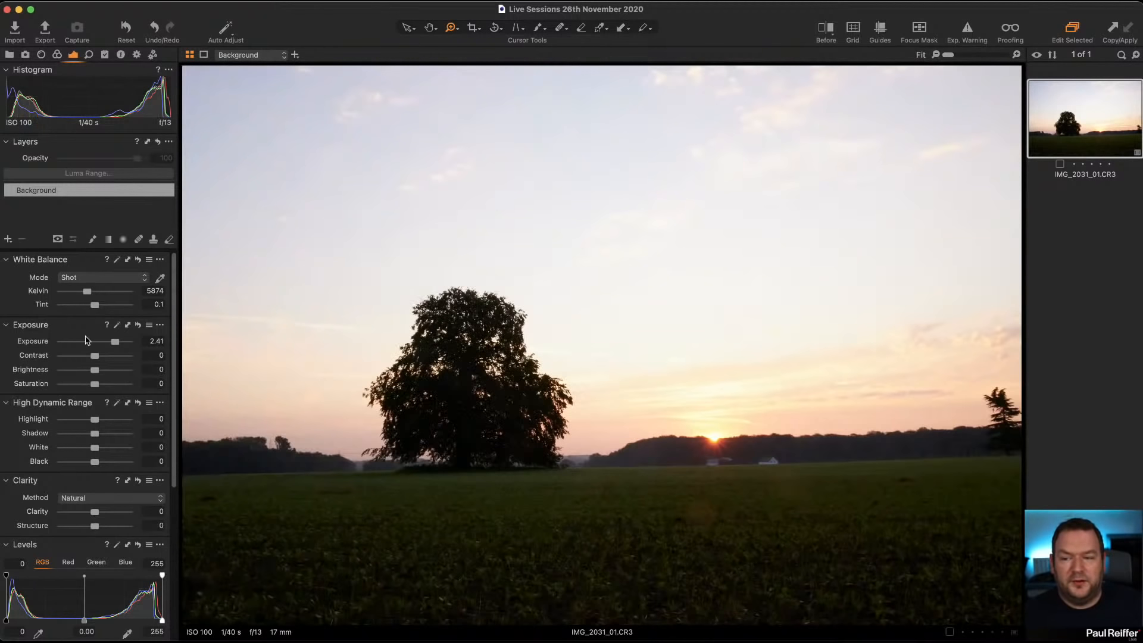
pyautogui.doubleClick(115, 341)
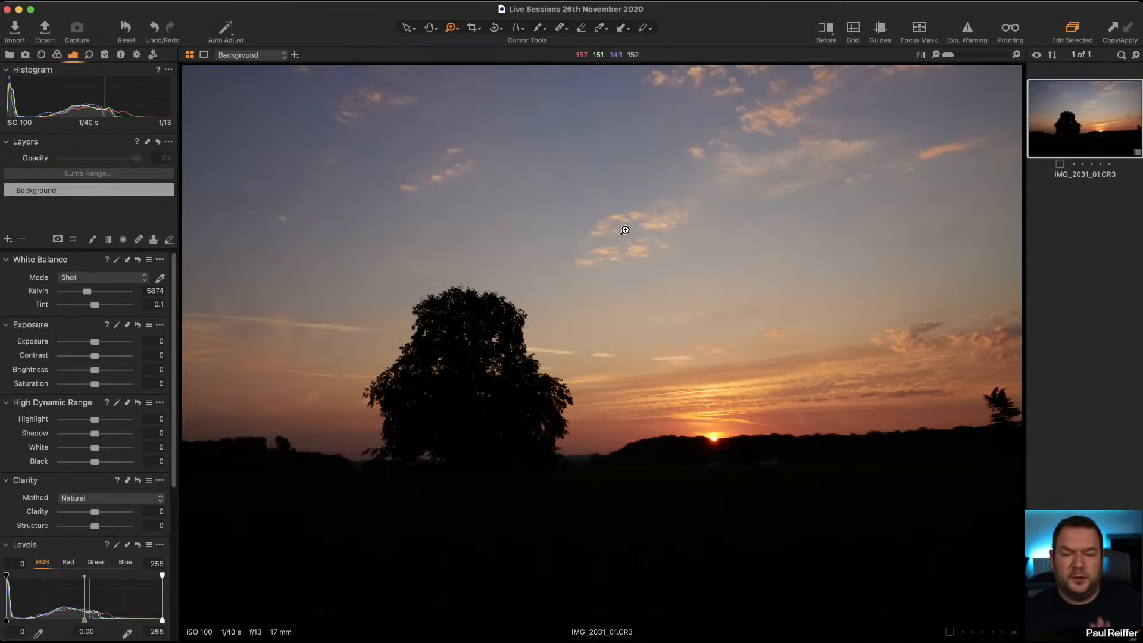
# Step: Set the High Dynamic Range black to 38, with the shadow reset to 0
pyautogui.press('v')
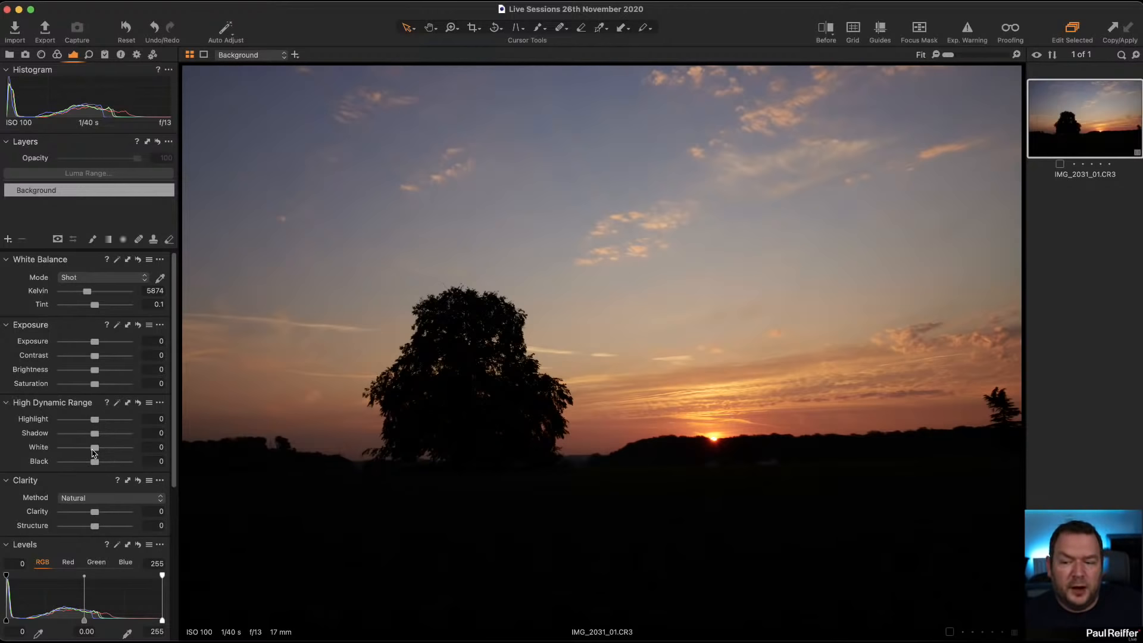
pyautogui.moveTo(96, 439); pyautogui.dragTo(107, 464)
pyautogui.doubleClick(128, 434)
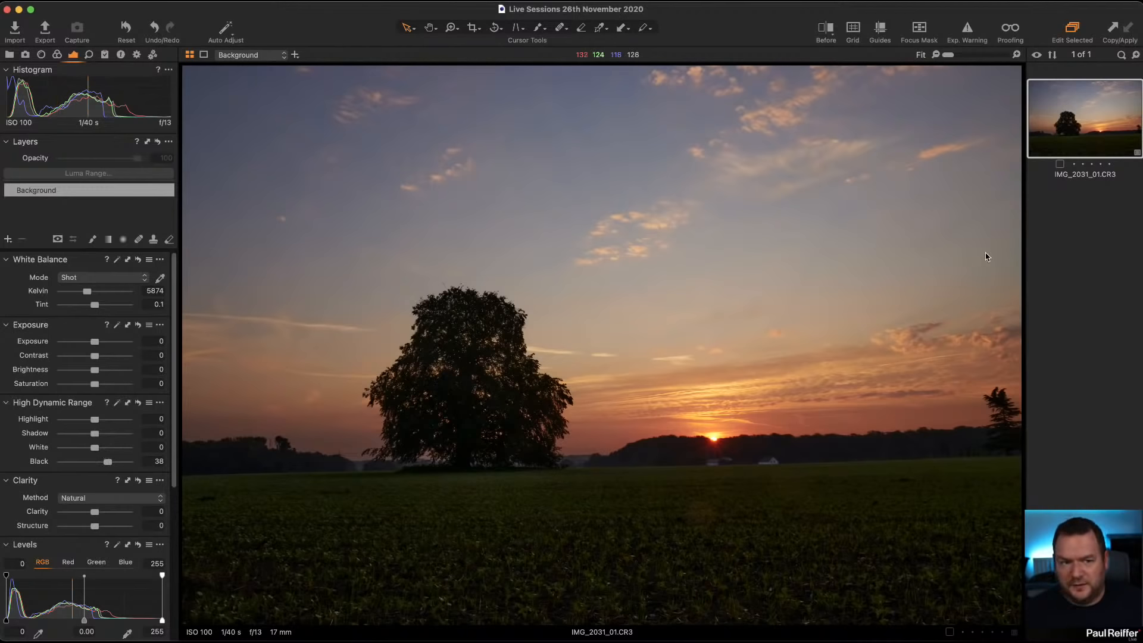
# Step: Clone the variant of IMG_2031_01.CR3, and on the clone reset black to 0 and set shadow to 48
pyautogui.rightClick(1071, 130)
pyautogui.click(1113, 182)
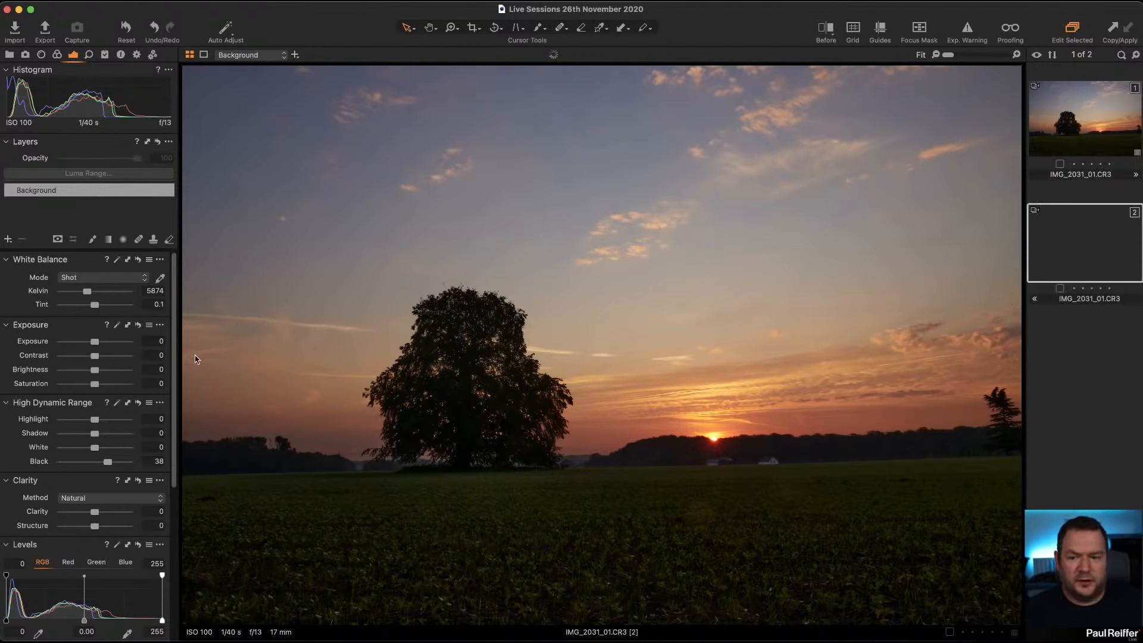
pyautogui.doubleClick(106, 463)
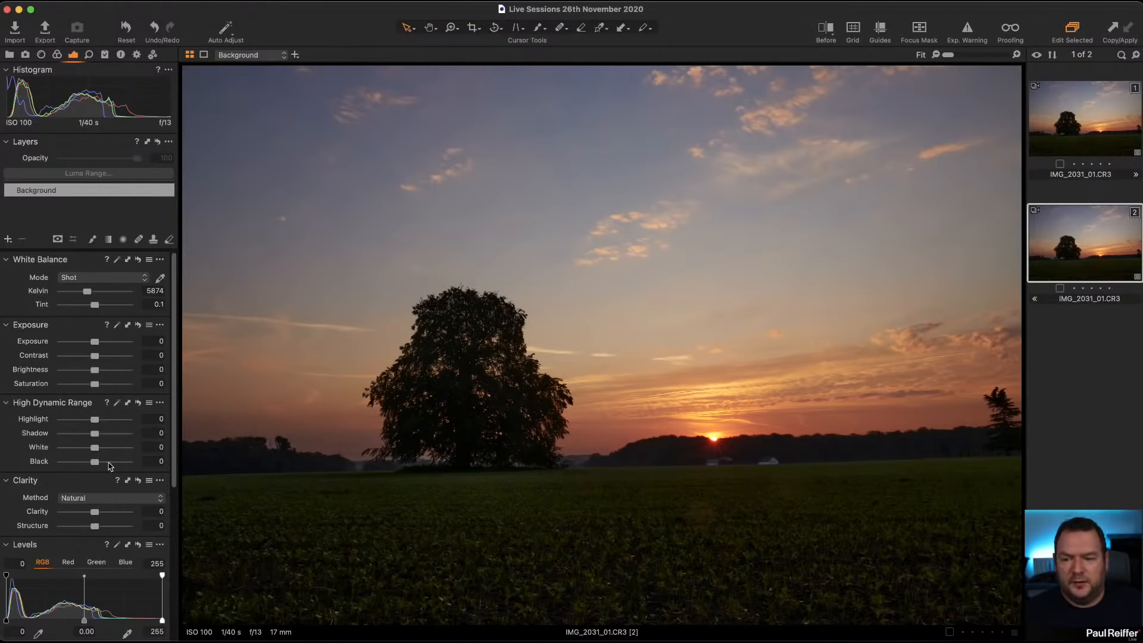
pyautogui.moveTo(94, 433); pyautogui.dragTo(115, 438)
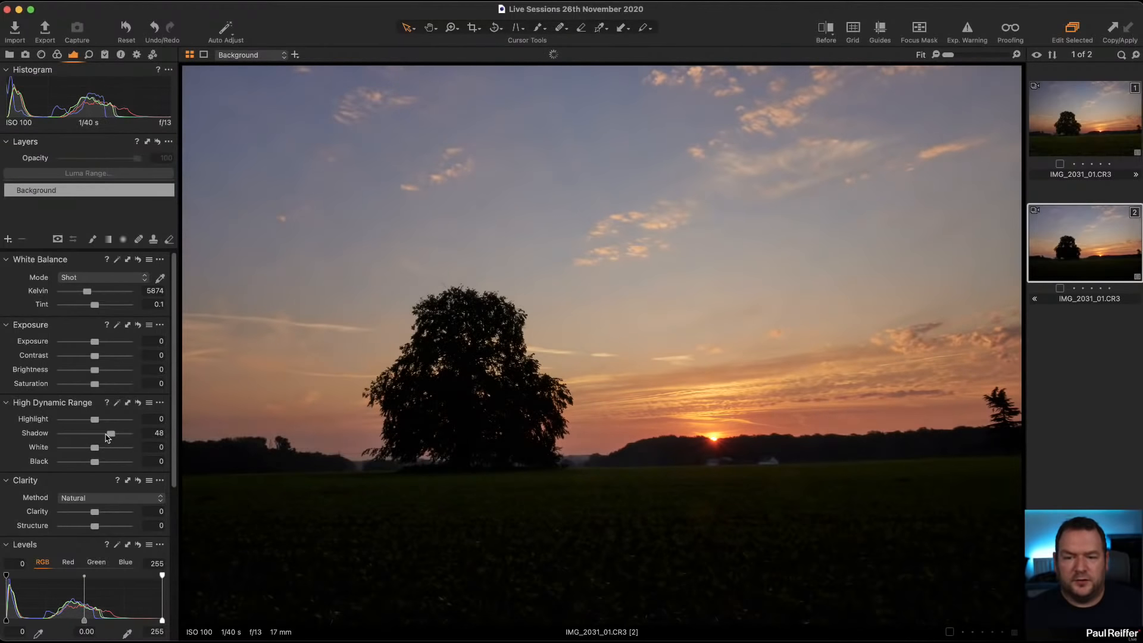
# Step: Compare the clone with the first variant, and set the clone's High Dynamic Range shadow to 66
pyautogui.click(1105, 120)
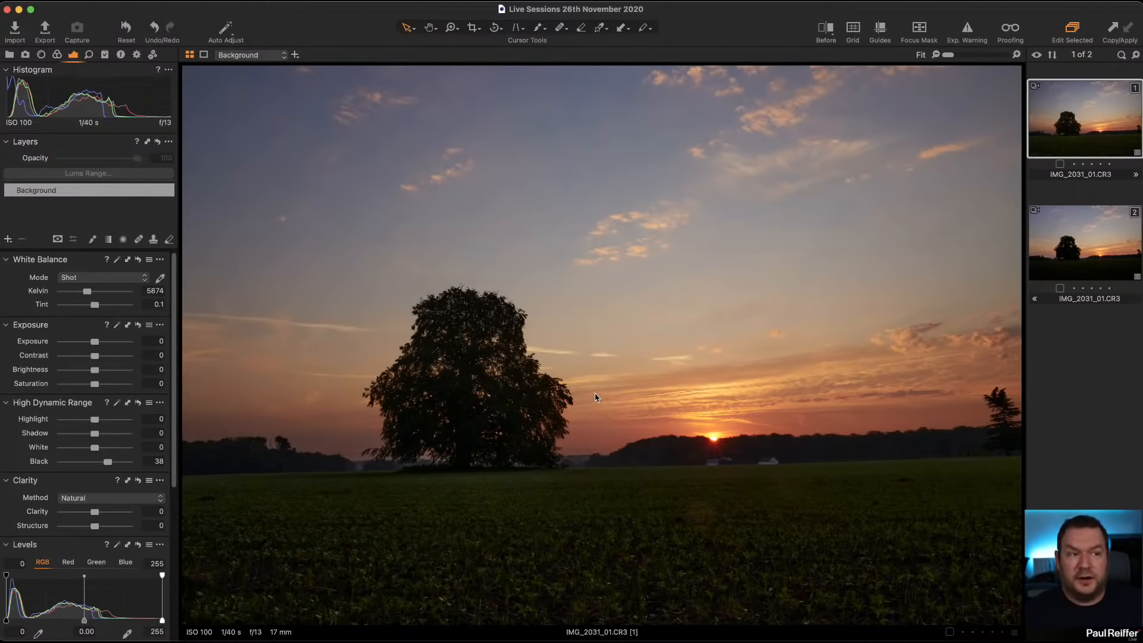
pyautogui.click(1081, 246)
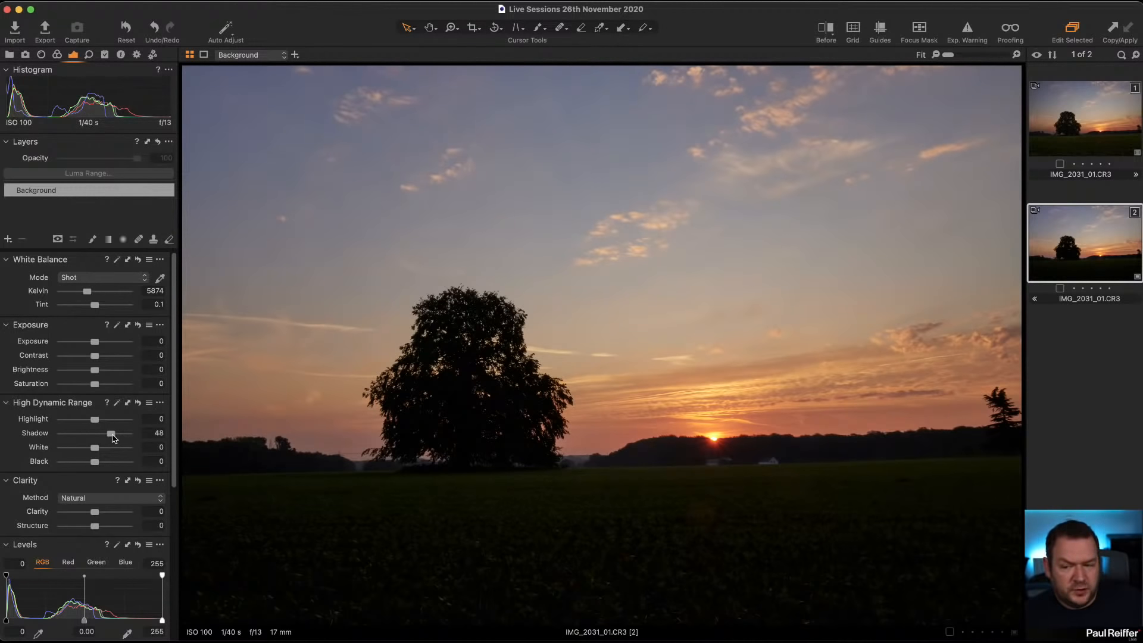
pyautogui.moveTo(114, 439); pyautogui.dragTo(120, 439)
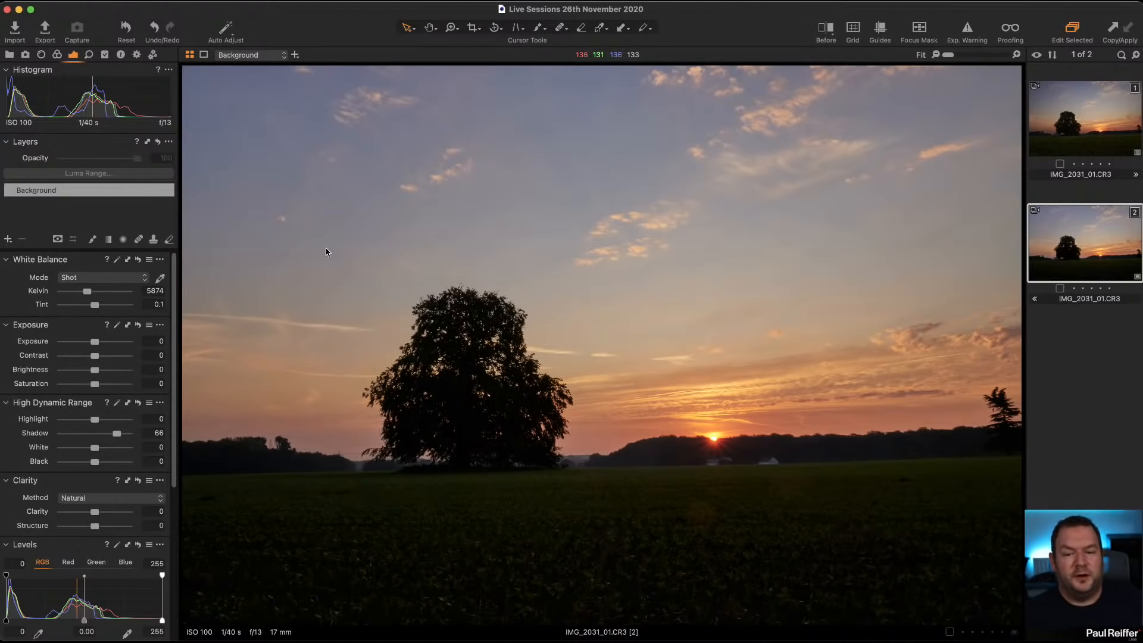
# Step: Examine the tree's base up close in the first variant of IMG_2031_01.CR3 and switch back to the second variant to compare
pyautogui.click(1073, 138)
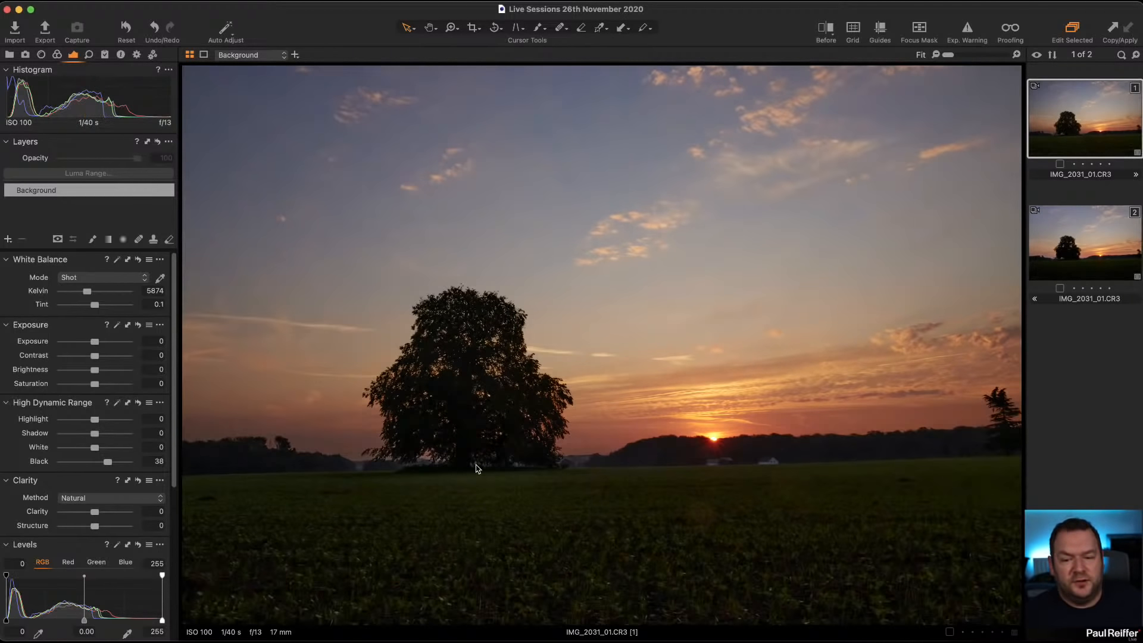
pyautogui.press('z')
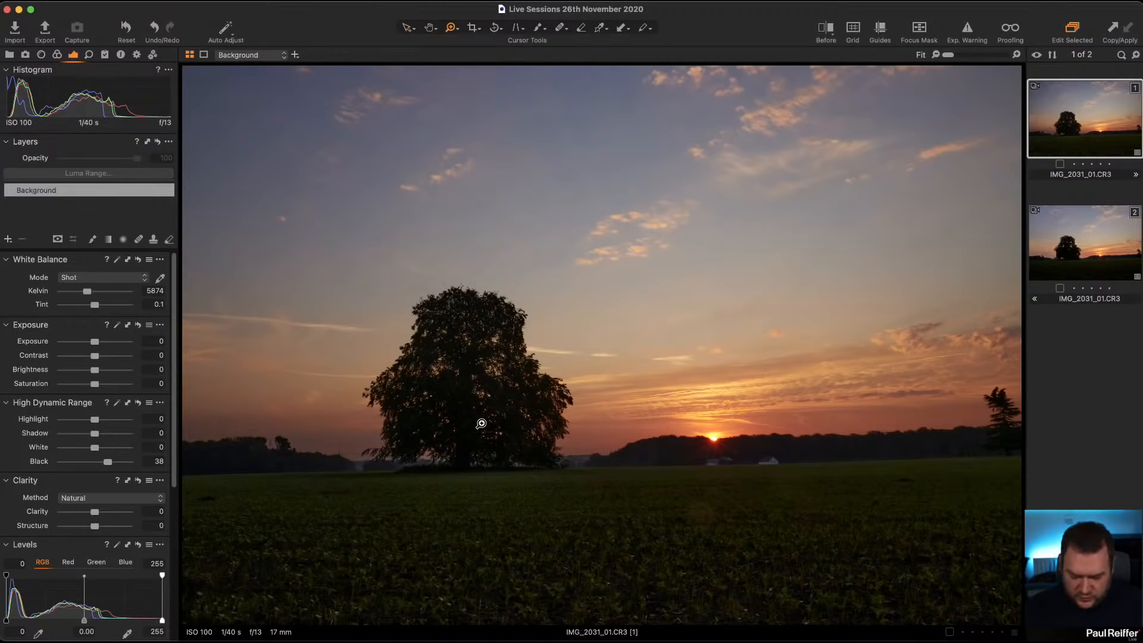
pyautogui.moveTo(413, 370); pyautogui.dragTo(538, 492)
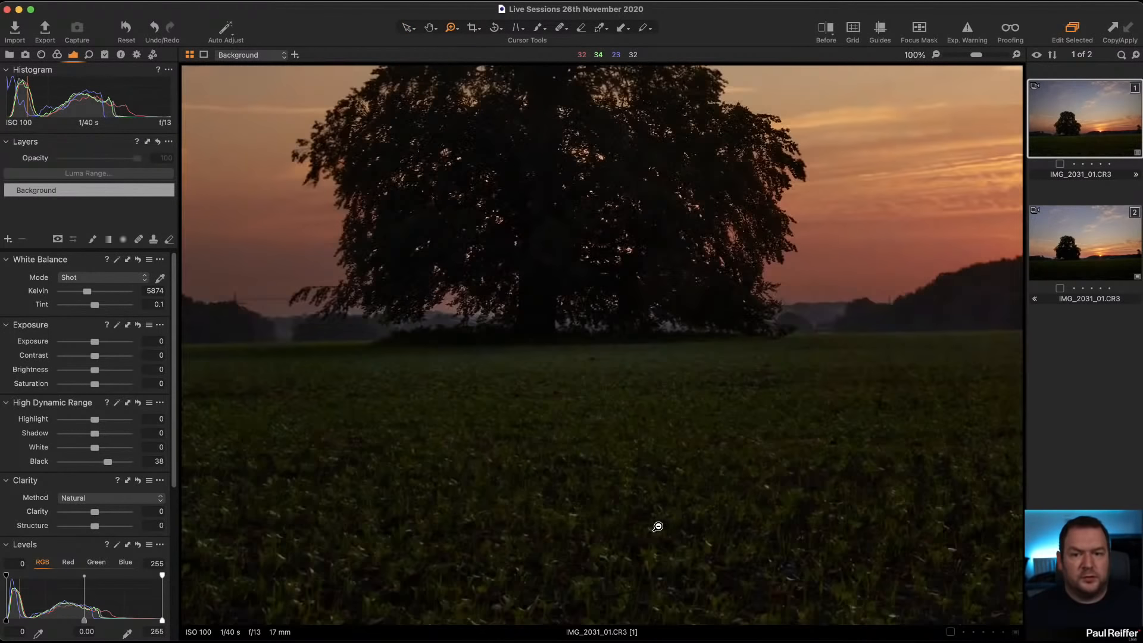
pyautogui.keyDown('alt'); pyautogui.click(660, 531); pyautogui.keyUp('alt')
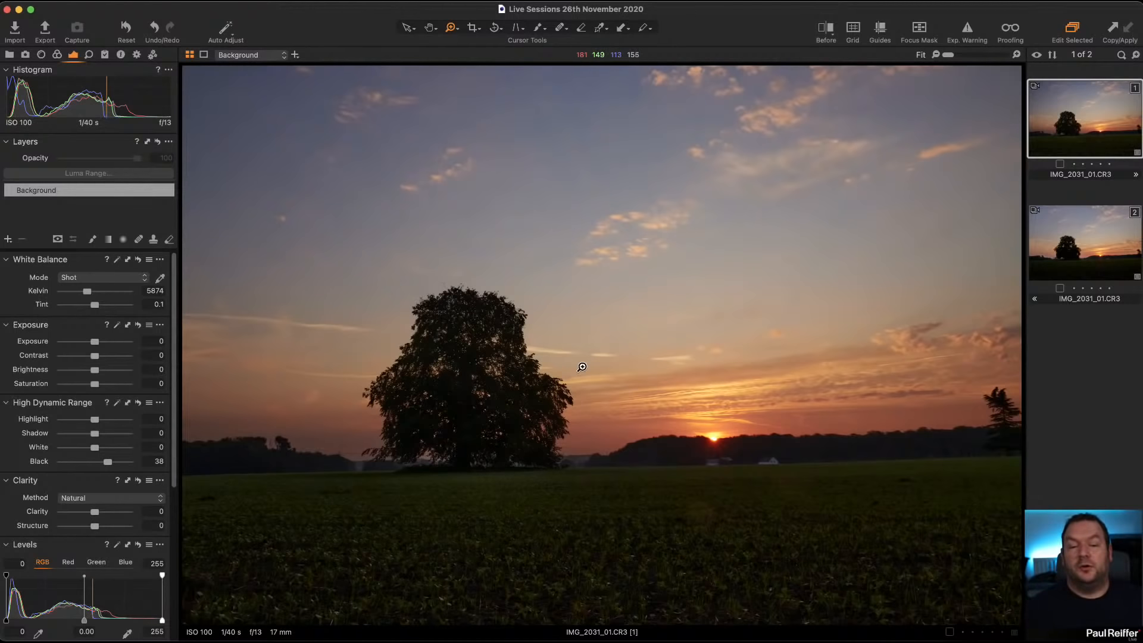
pyautogui.click(1080, 250)
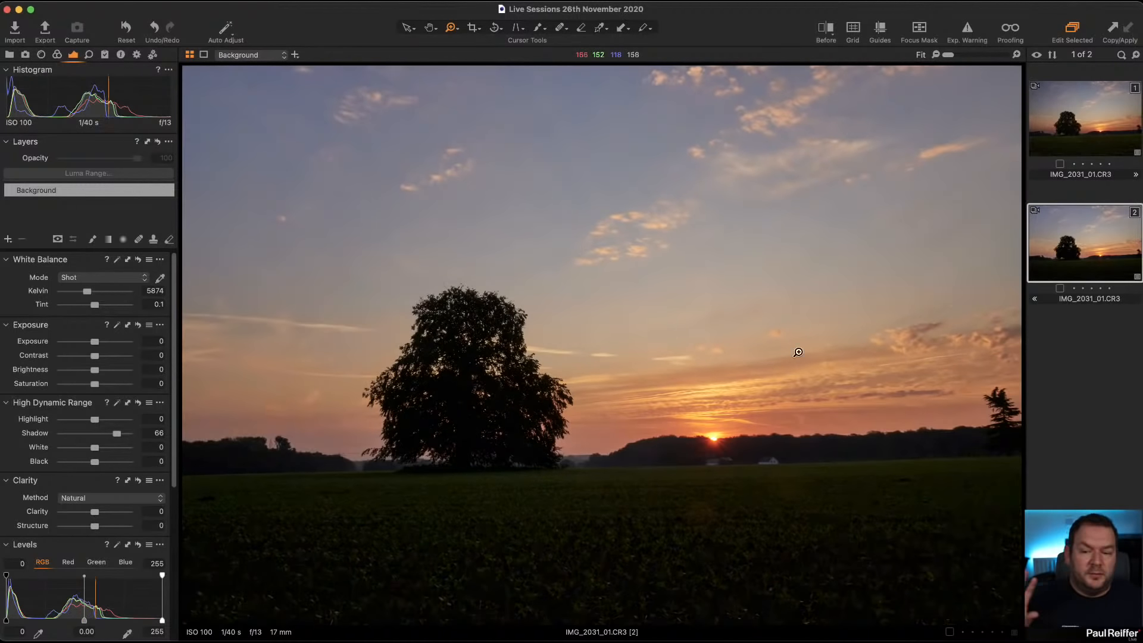
# Step: Set the second variant's High Dynamic Range shadow to 100, and compare its tree with the first variant up close and at full view
pyautogui.moveTo(117, 435); pyautogui.dragTo(128, 434)
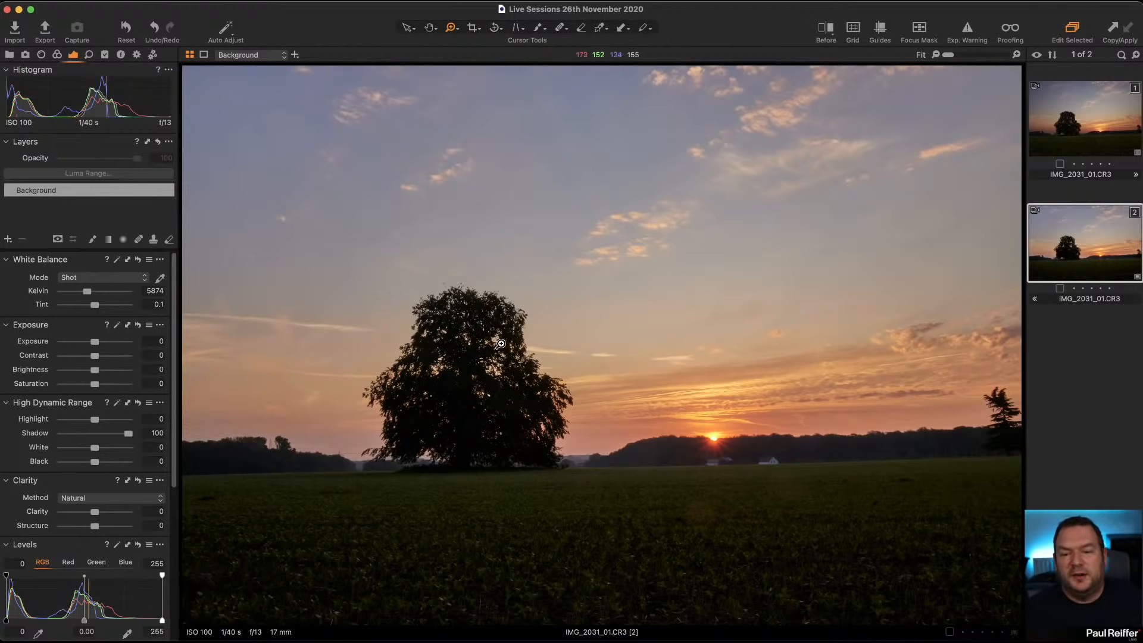
pyautogui.moveTo(420, 409); pyautogui.dragTo(506, 466)
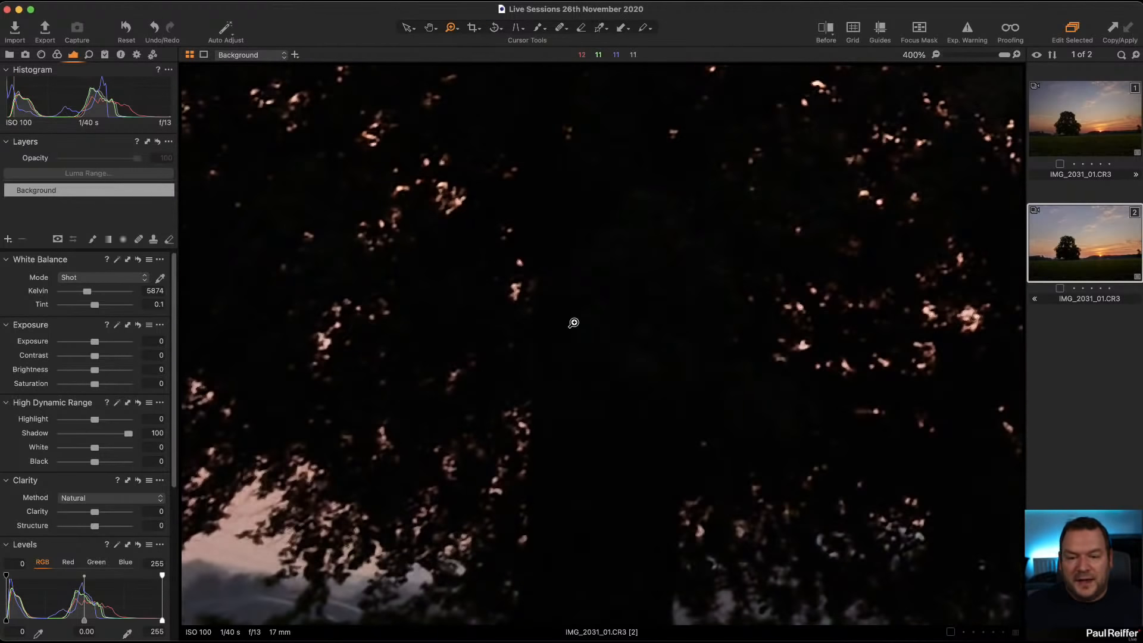
pyautogui.click(1081, 125)
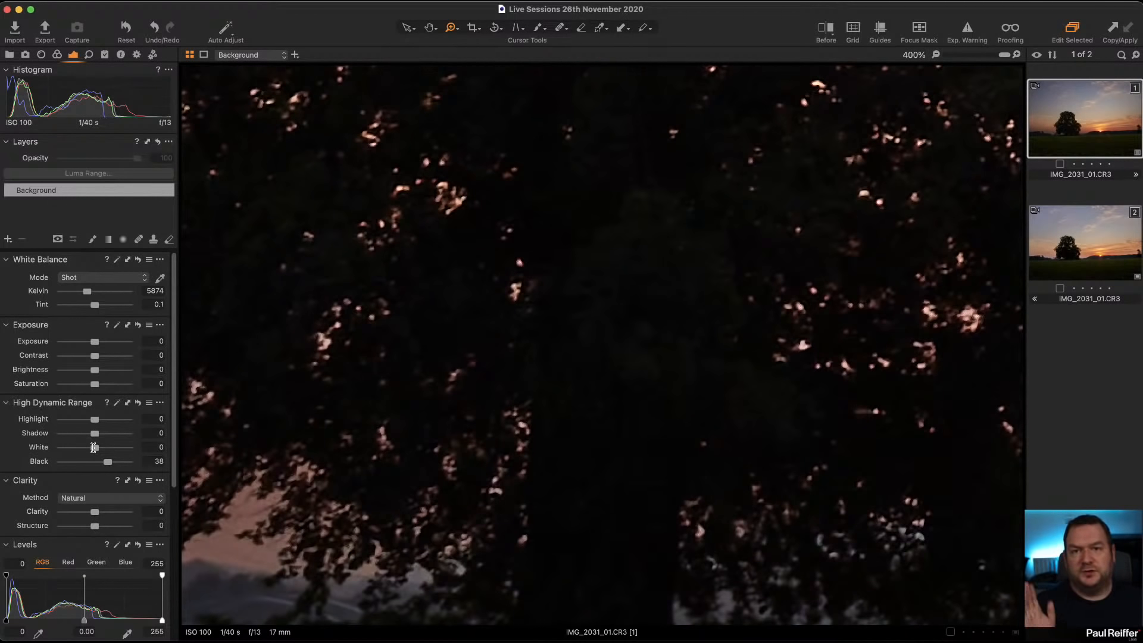
pyautogui.doubleClick(741, 397)
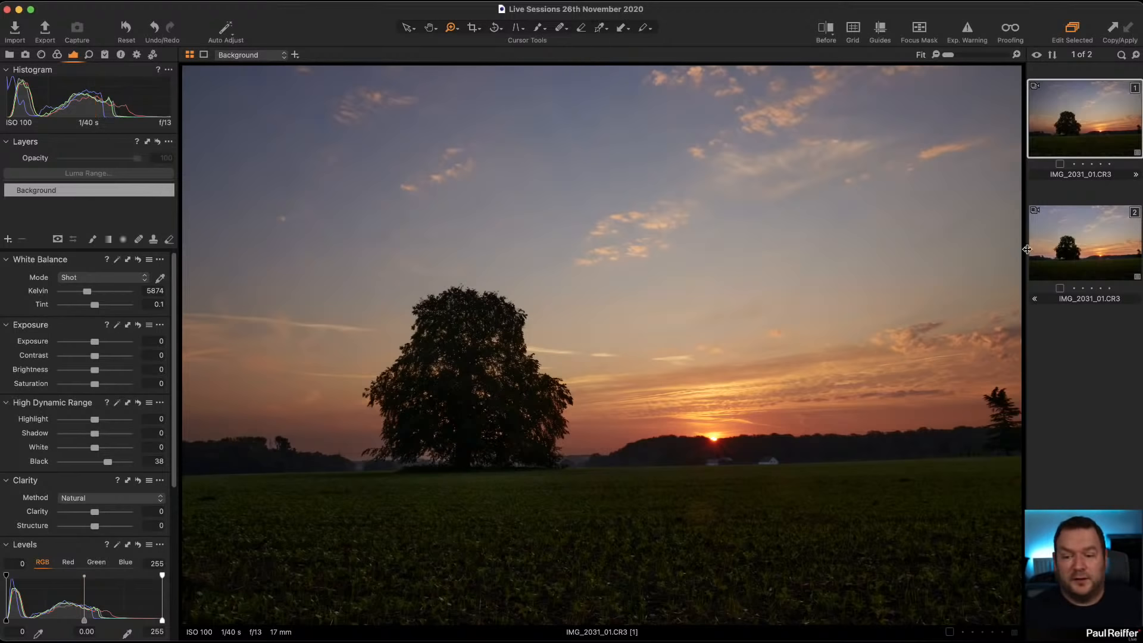
pyautogui.click(1085, 238)
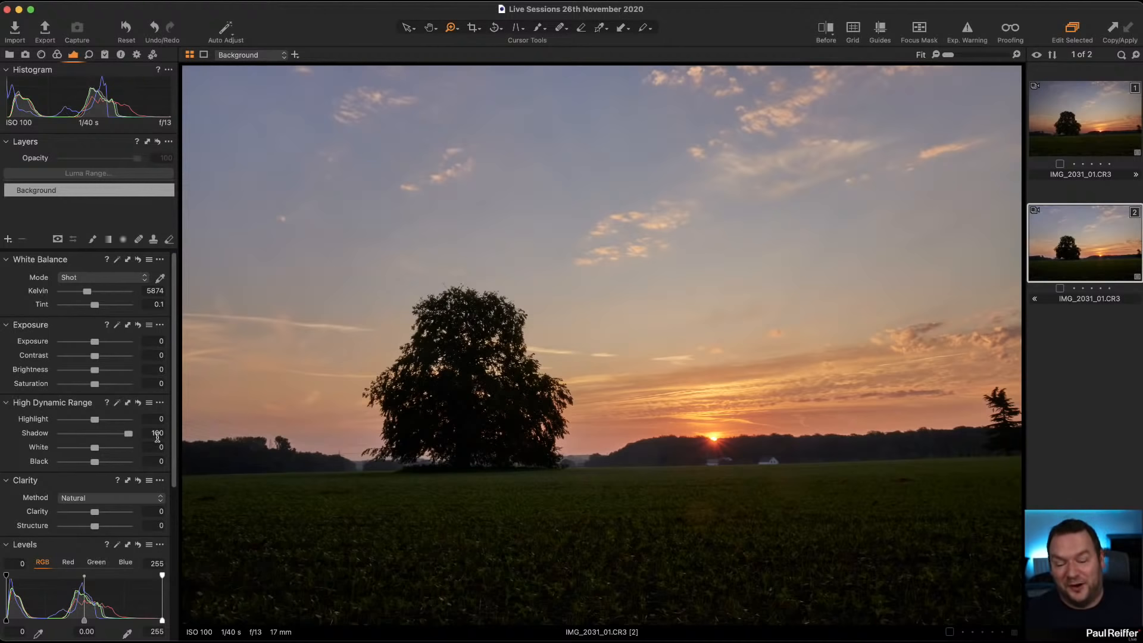
# Step: On the first variant of IMG_2031_01.CR3, set High Dynamic Range black to 29 and shadow to 18
pyautogui.click(1072, 136)
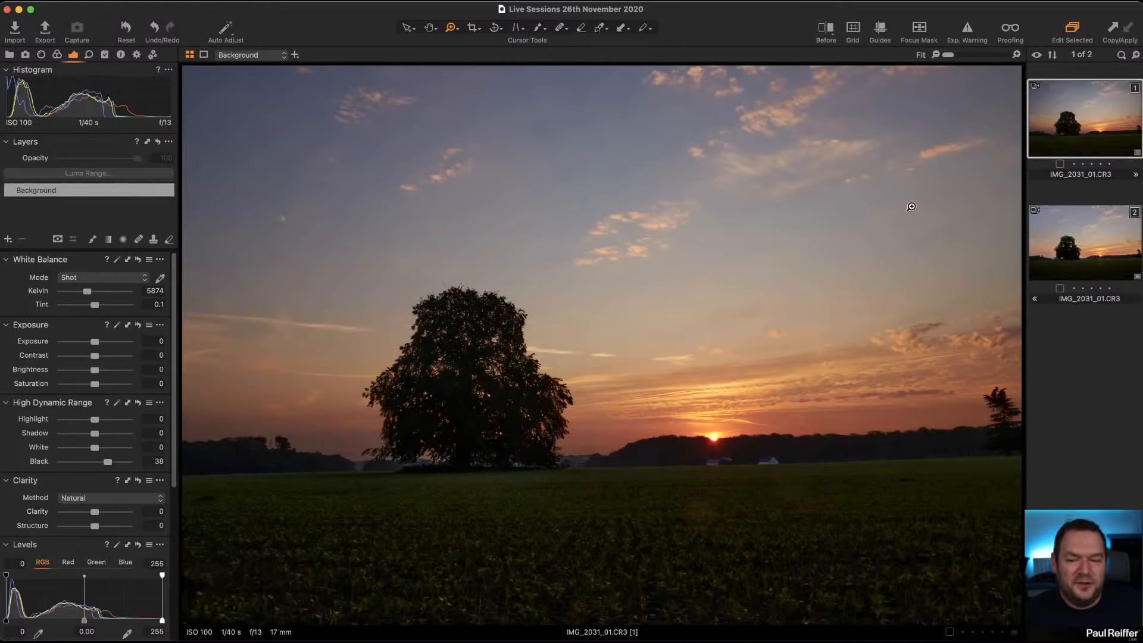
pyautogui.moveTo(108, 462); pyautogui.dragTo(102, 437)
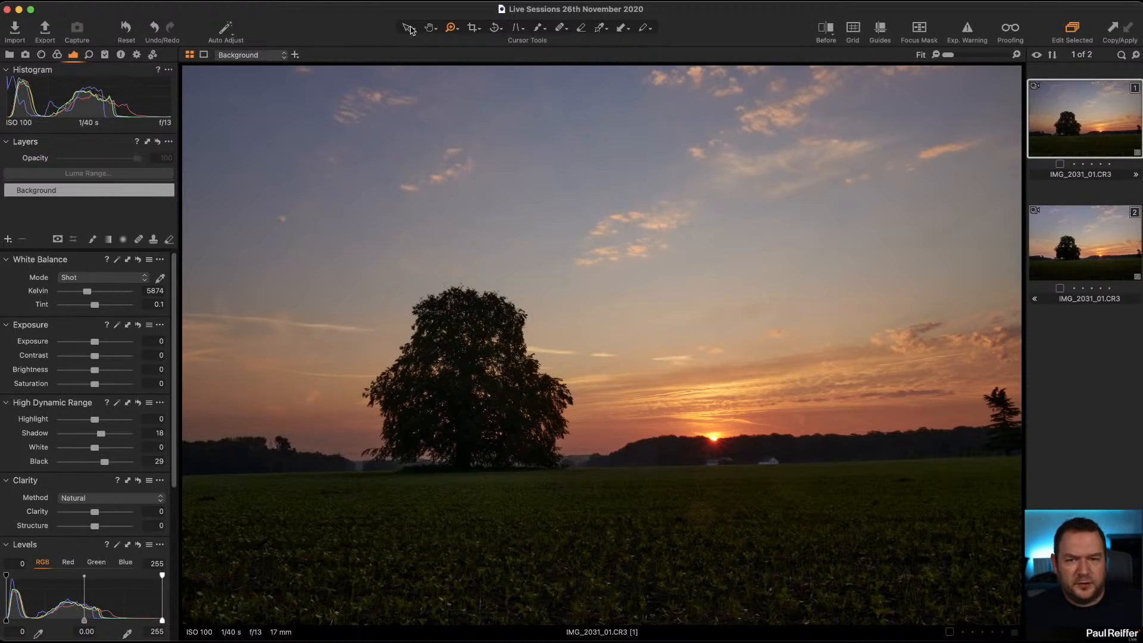
# Step: Try to straighten the photo along the edge of the field, and undo the rotation
pyautogui.click(495, 28)
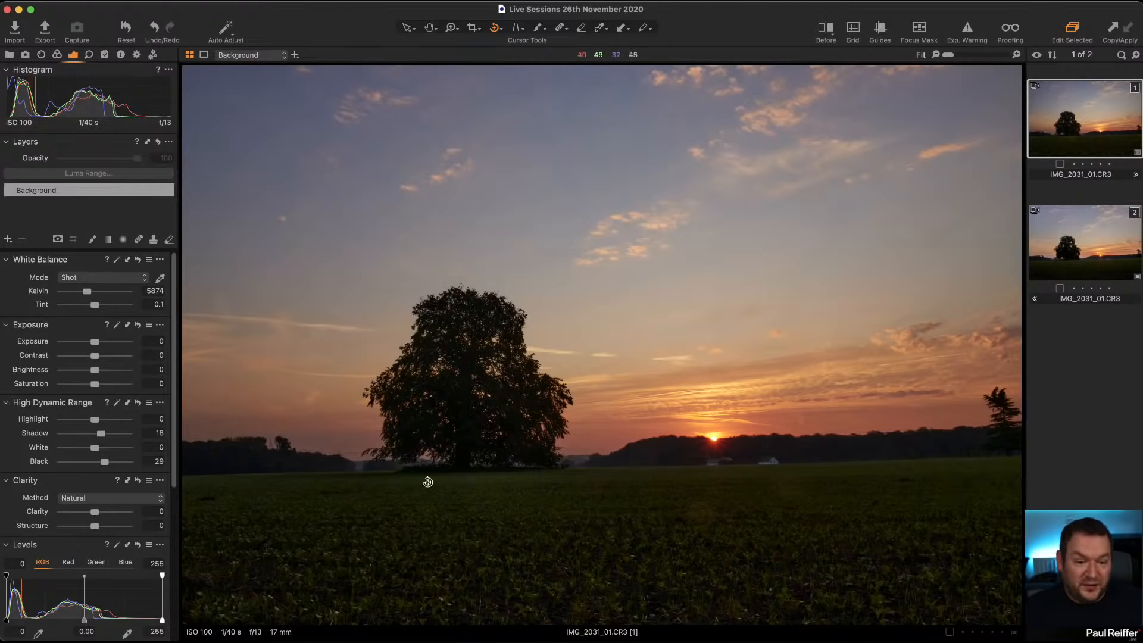
pyautogui.moveTo(185, 474); pyautogui.dragTo(1014, 455)
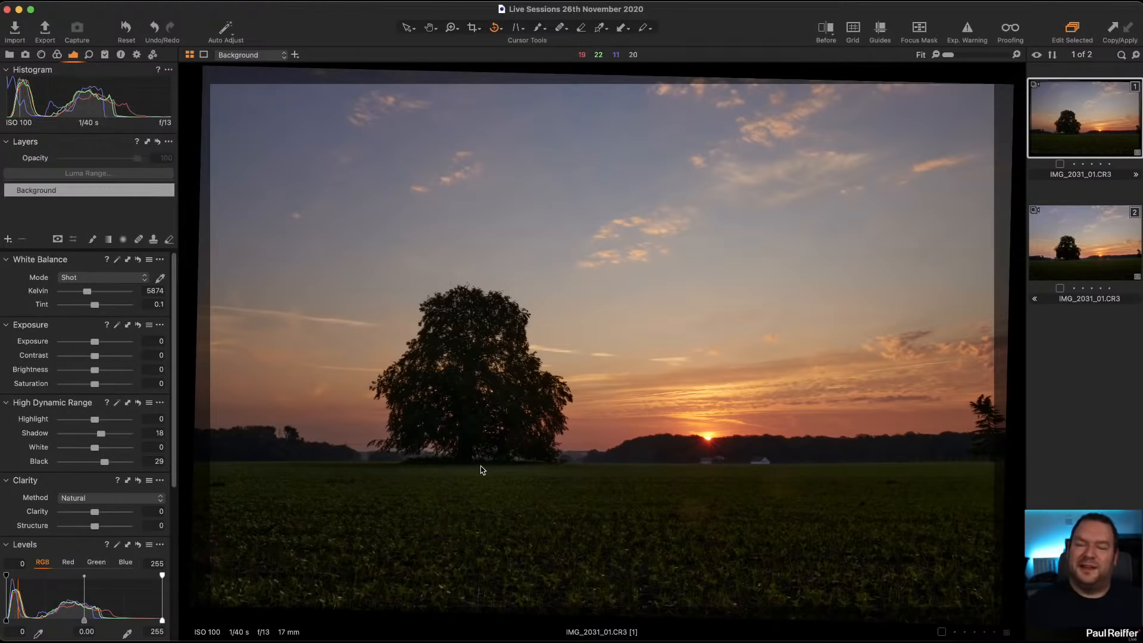
pyautogui.press('super+z')
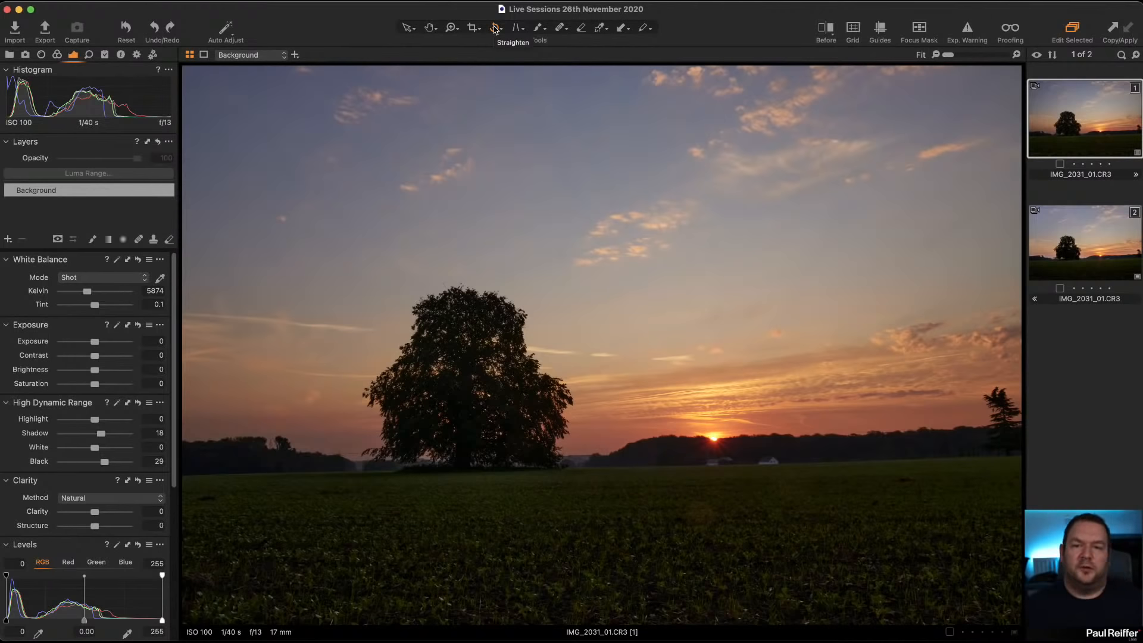
# Step: Level the horizon with Keystone Horizontal, aligning the upper and lower guides with the slope of the field and applying the correction
pyautogui.click(515, 31)
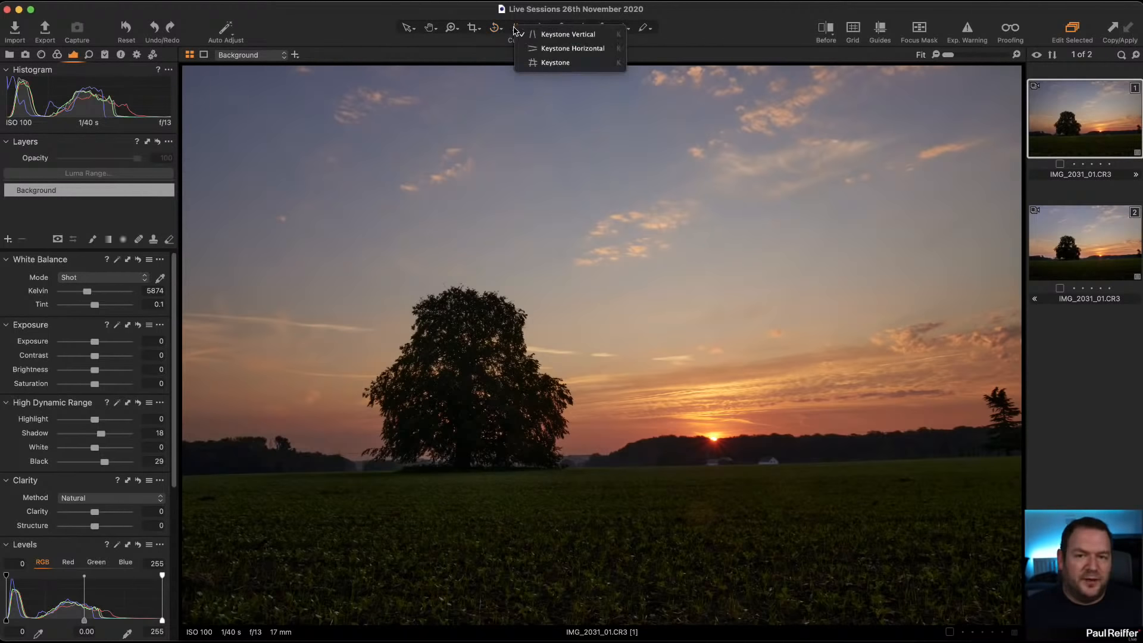
pyautogui.click(551, 61)
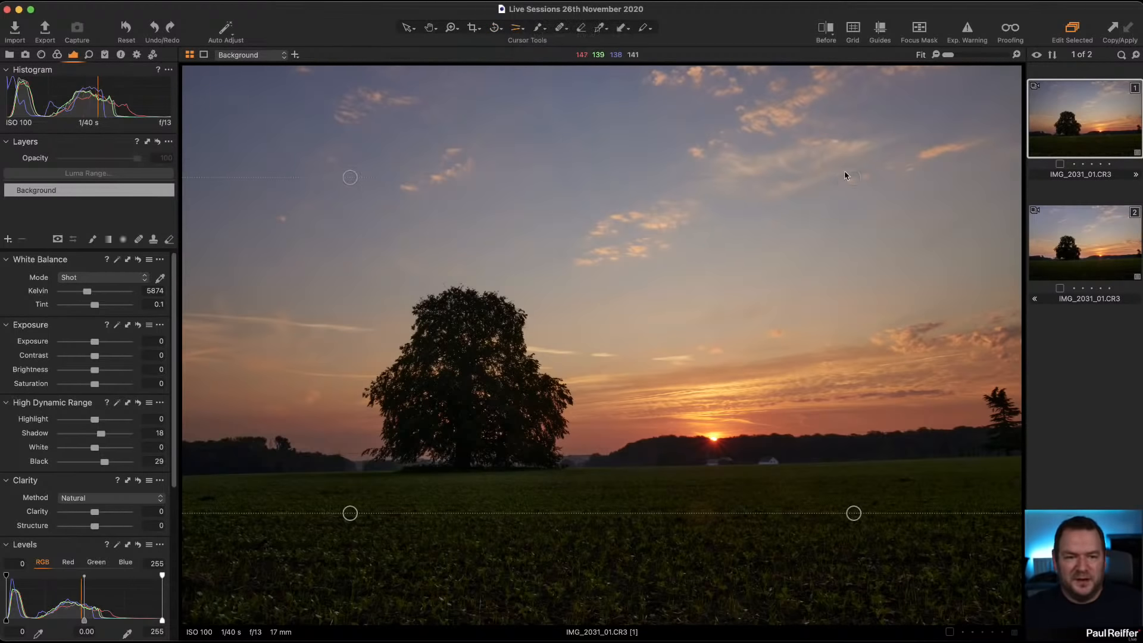
pyautogui.moveTo(853, 177); pyautogui.dragTo(854, 167)
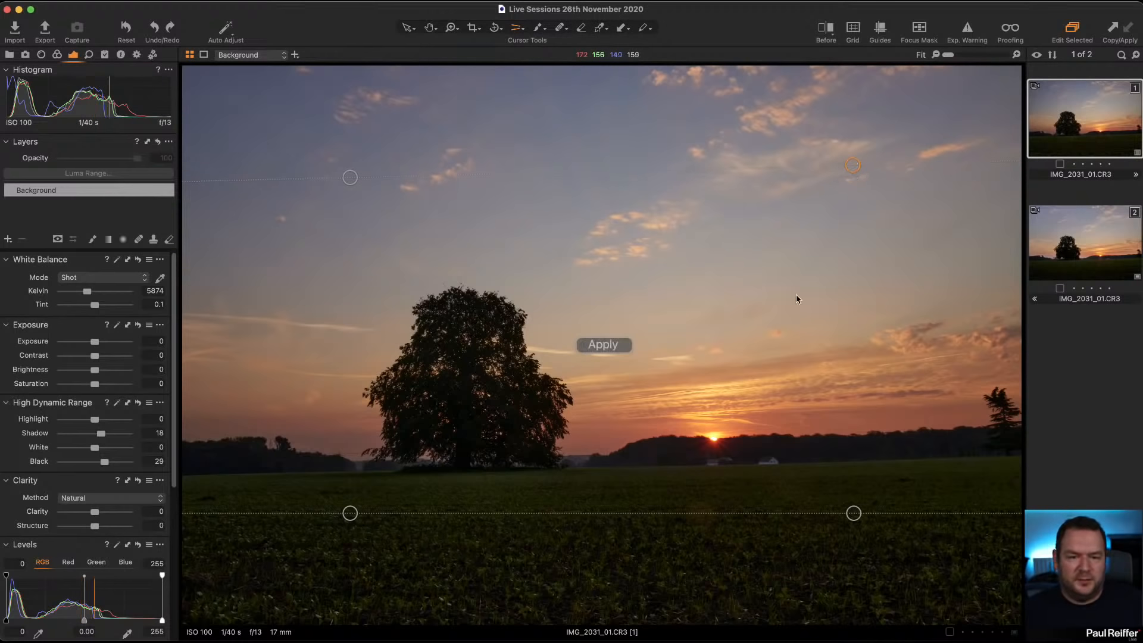
pyautogui.moveTo(853, 513); pyautogui.dragTo(855, 496)
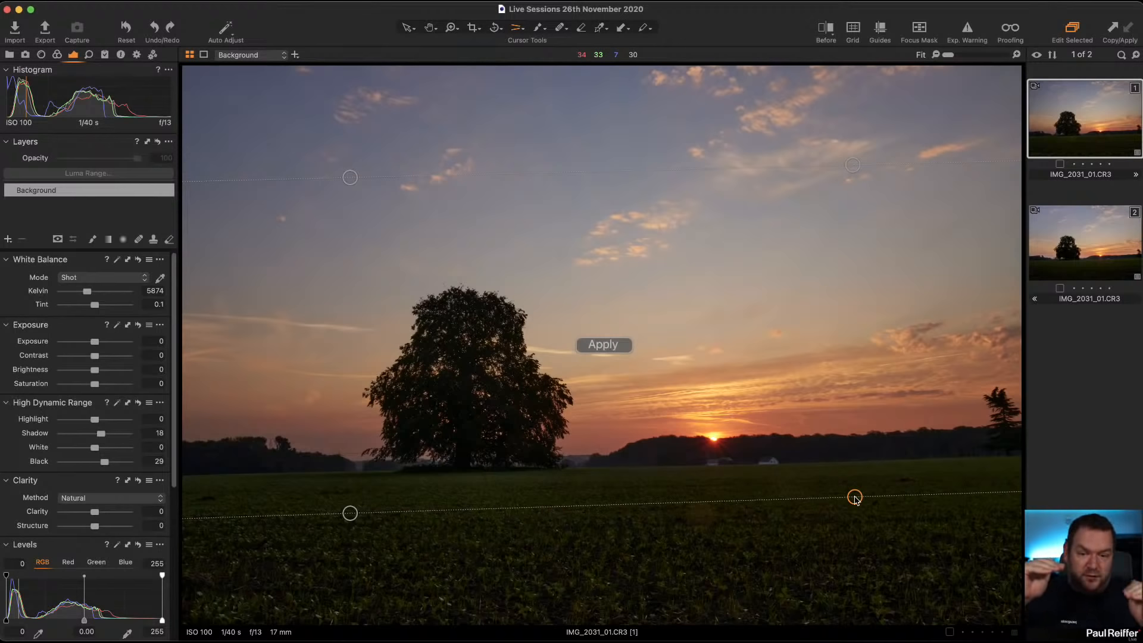
pyautogui.click(610, 345)
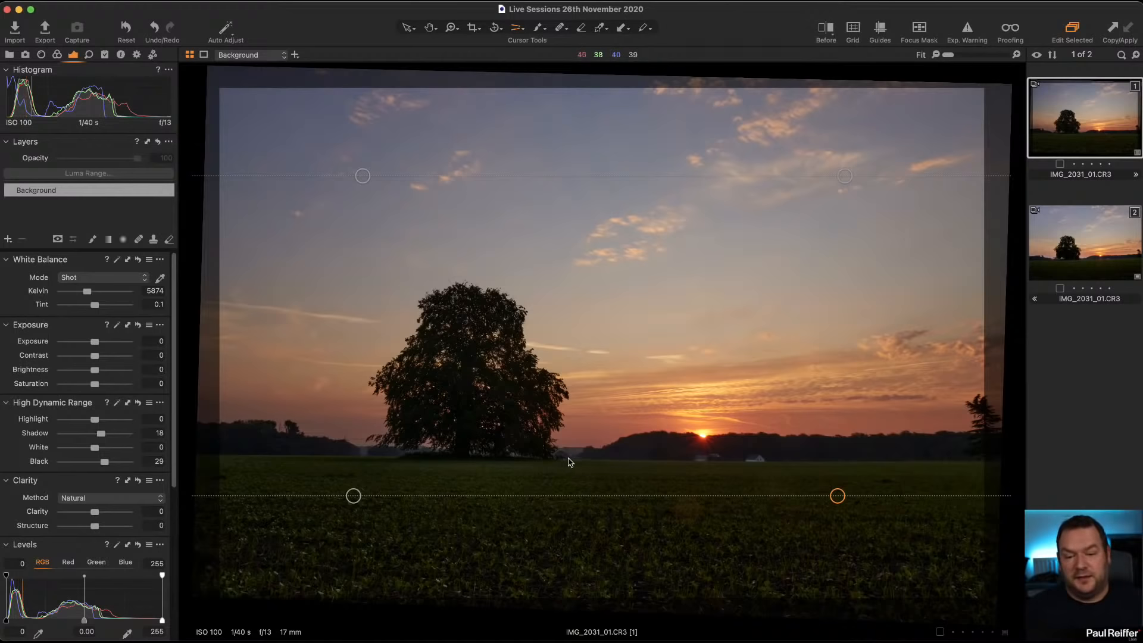
pyautogui.moveTo(832, 494); pyautogui.dragTo(833, 498)
pyautogui.click(594, 344)
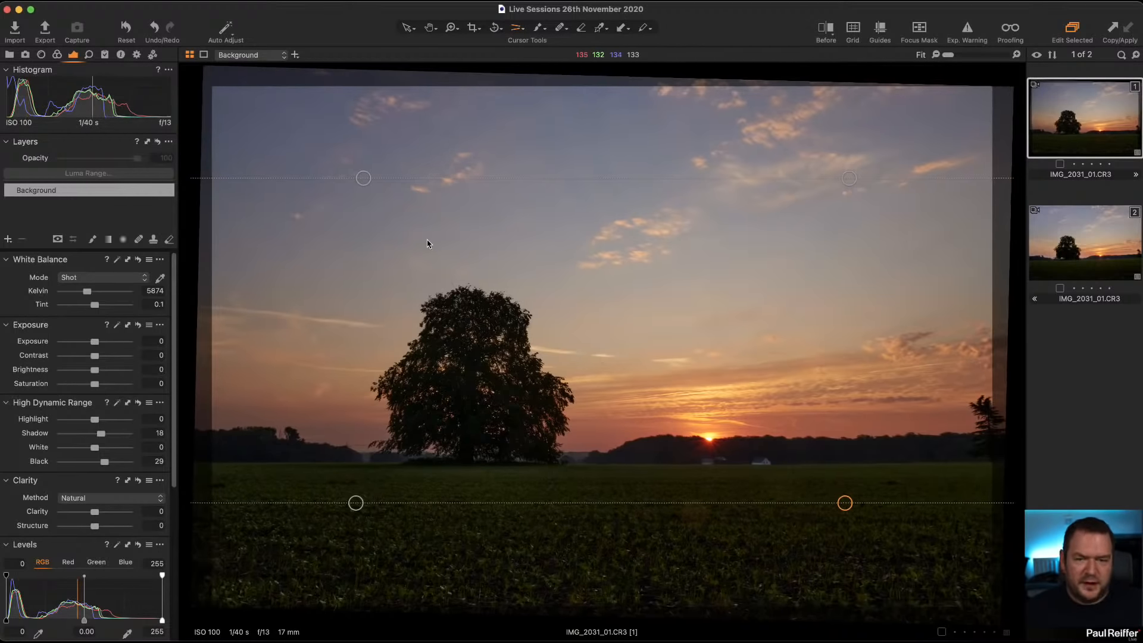
# Step: Crop the corrected photo with the Original aspect ratio, fitting the frame inside the tilted image edges
pyautogui.click(471, 28)
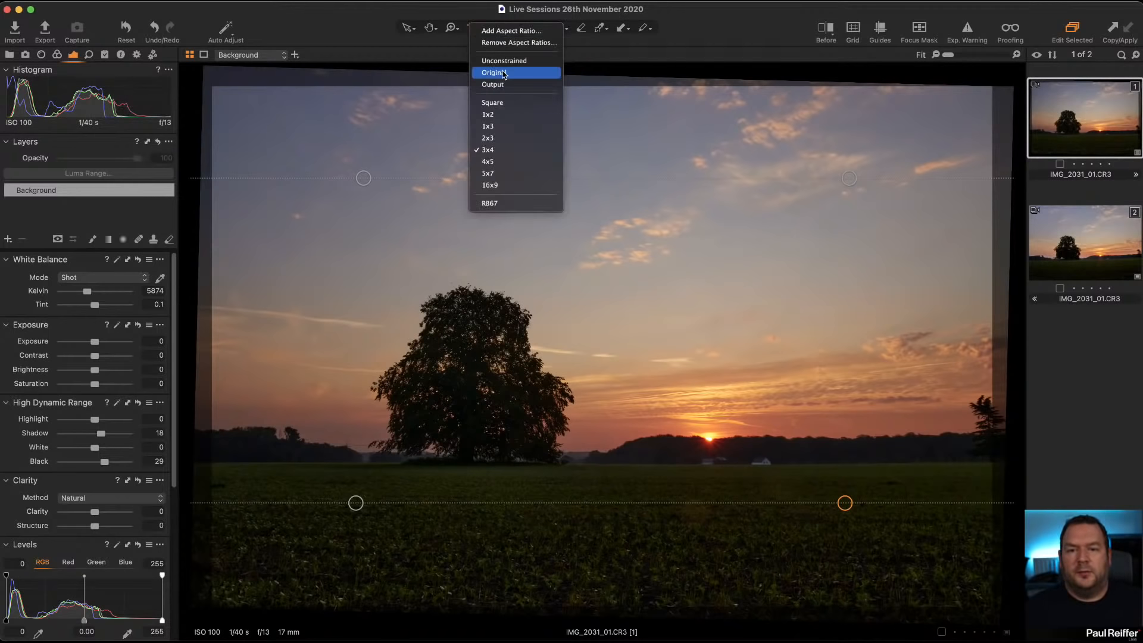
pyautogui.click(503, 74)
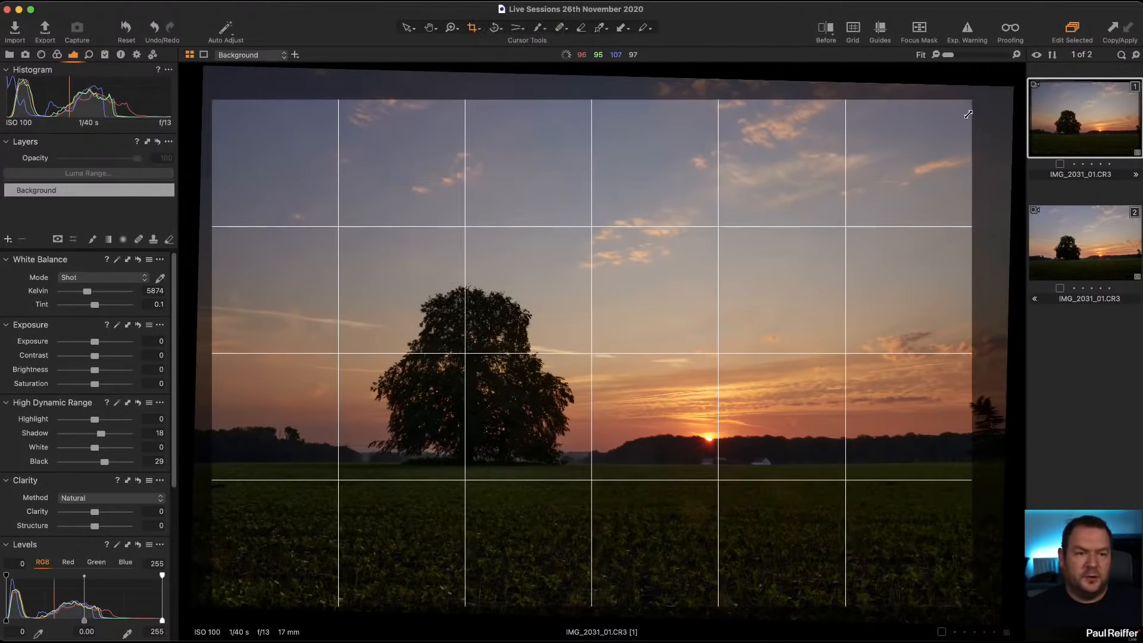
pyautogui.moveTo(837, 196); pyautogui.dragTo(860, 211)
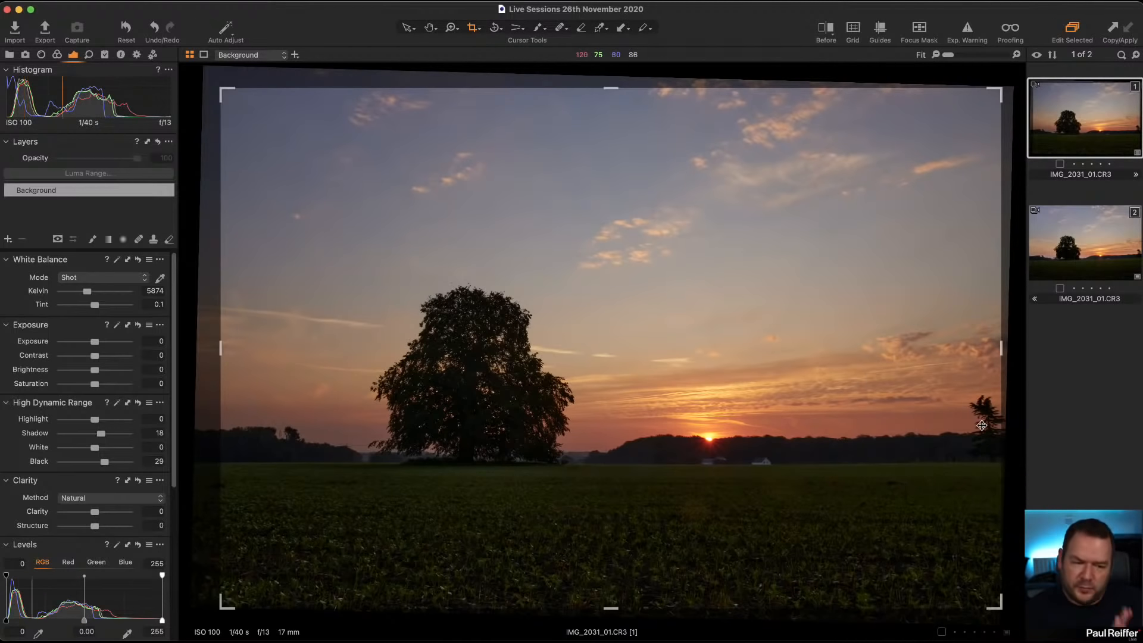
pyautogui.moveTo(971, 432); pyautogui.dragTo(903, 435)
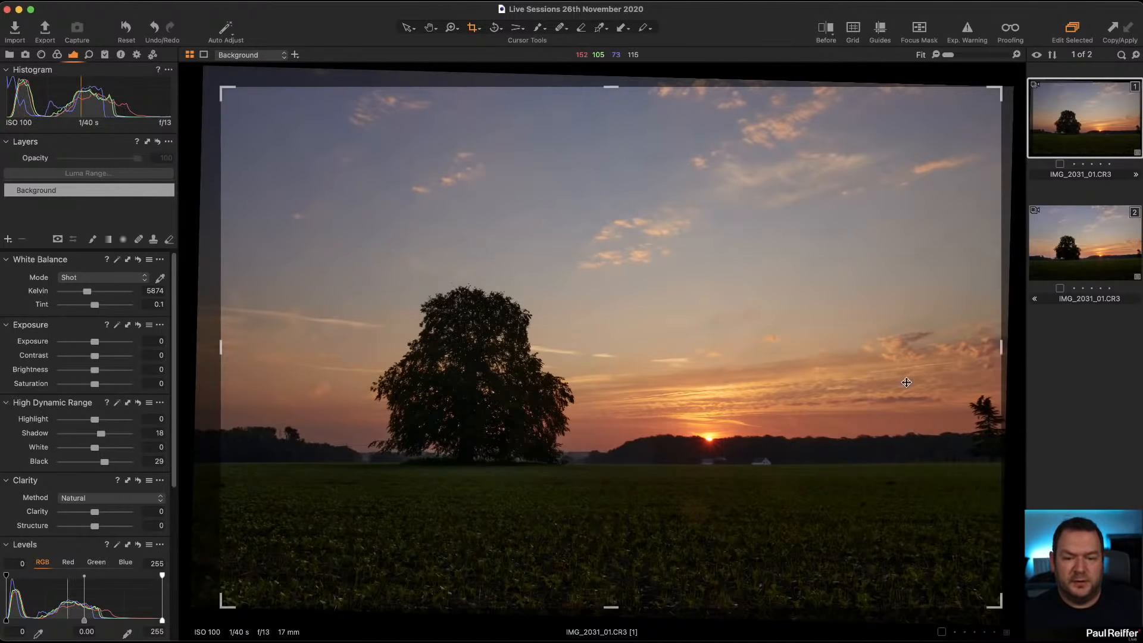
pyautogui.moveTo(1000, 600)
pyautogui.mouseDown()
pyautogui.moveTo(982, 595)
pyautogui.moveTo(994, 602)
pyautogui.mouseUp()
pyautogui.click(406, 27)
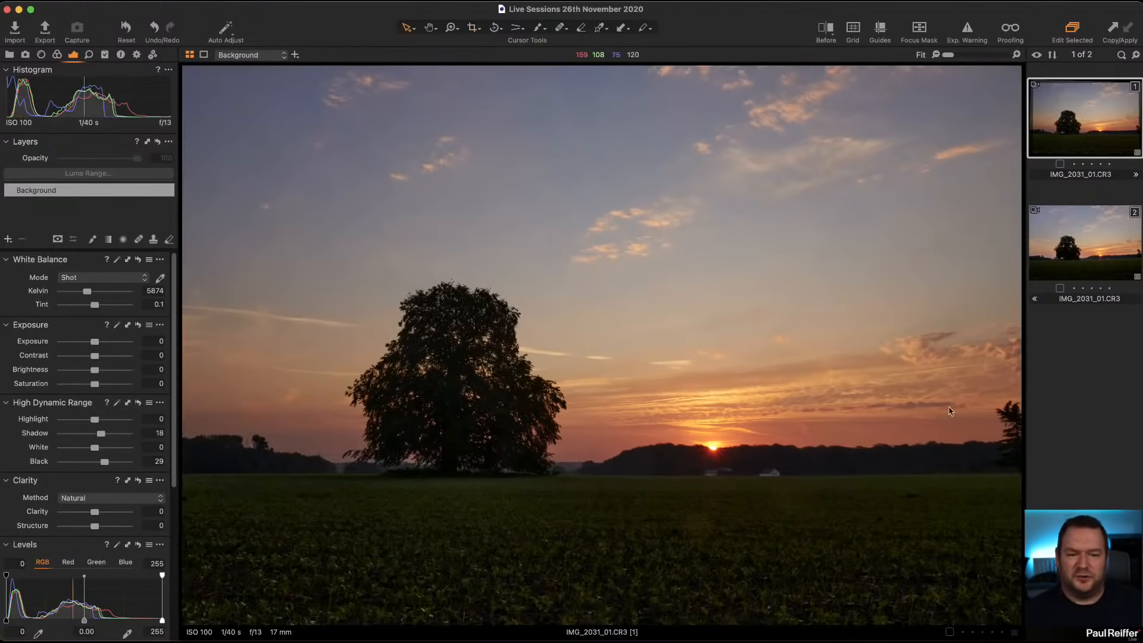
# Step: Tighten the crop from its upper-right corner to exclude the small tree at the photo's right edge
pyautogui.click(474, 28)
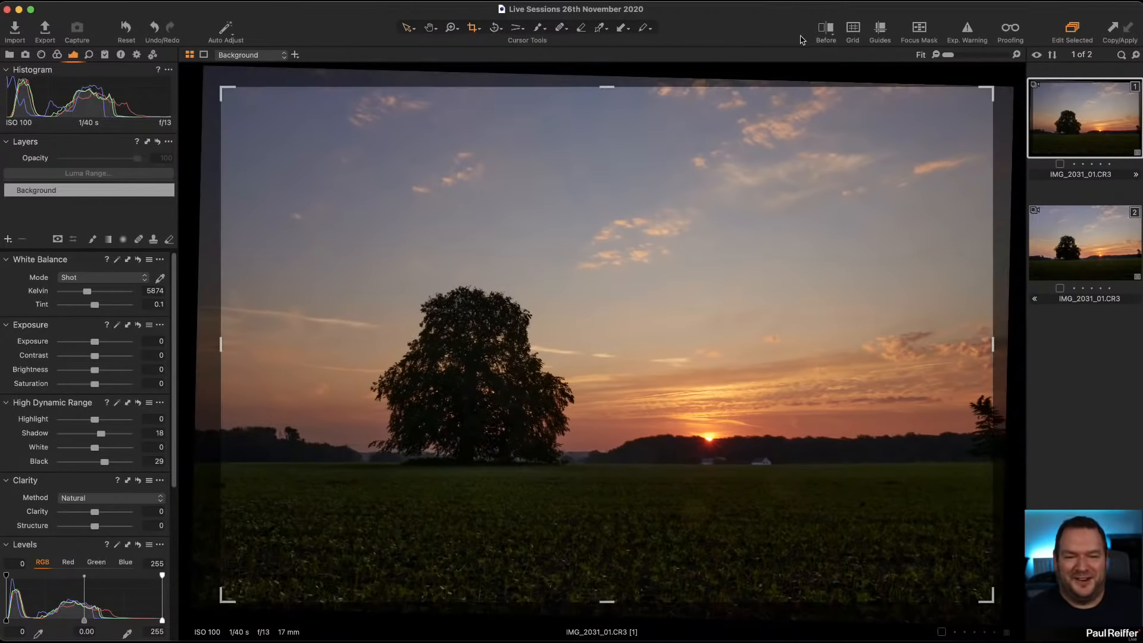
pyautogui.moveTo(980, 87); pyautogui.dragTo(950, 108)
pyautogui.moveTo(815, 192); pyautogui.dragTo(824, 179)
pyautogui.moveTo(971, 96); pyautogui.dragTo(967, 99)
pyautogui.click(408, 27)
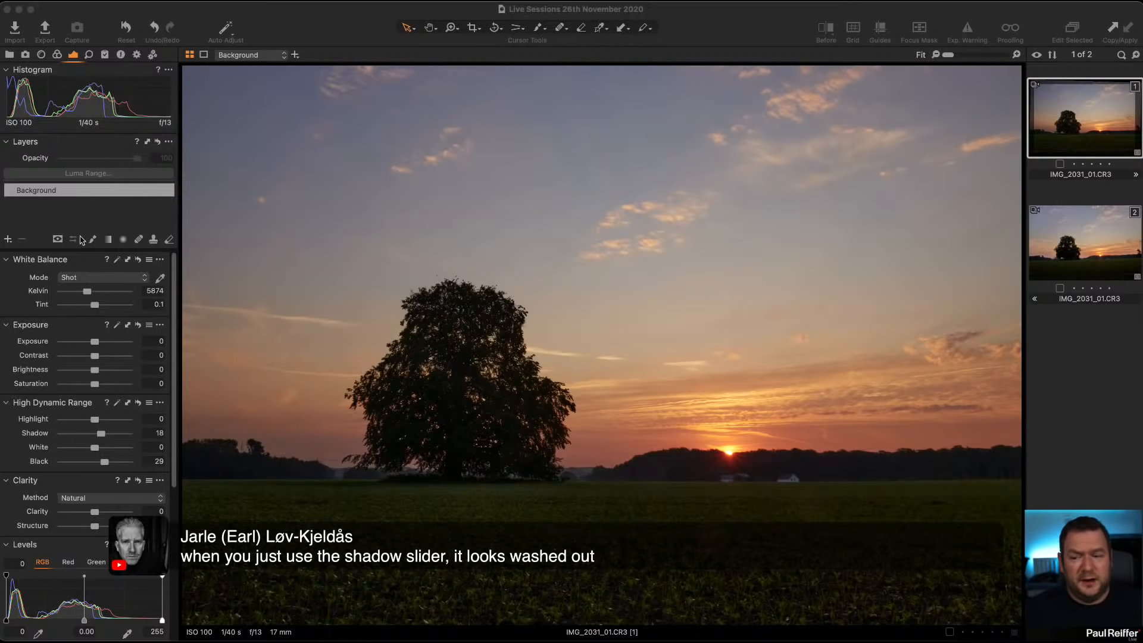
# Step: Warm the background's white balance to 6151 Kelvin with a tint of 2.8
pyautogui.click(88, 293)
pyautogui.moveTo(87, 293)
pyautogui.mouseDown()
pyautogui.moveTo(96, 308)
pyautogui.moveTo(92, 296)
pyautogui.mouseUp()
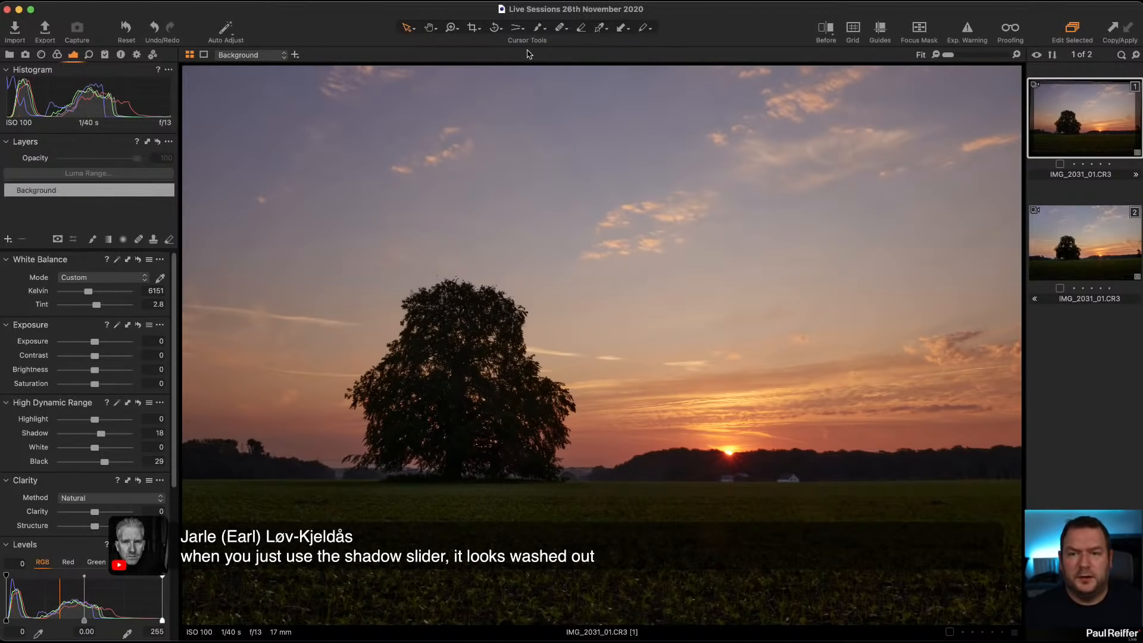
# Step: Add an adjustment layer and name it Sky
pyautogui.click(7, 239)
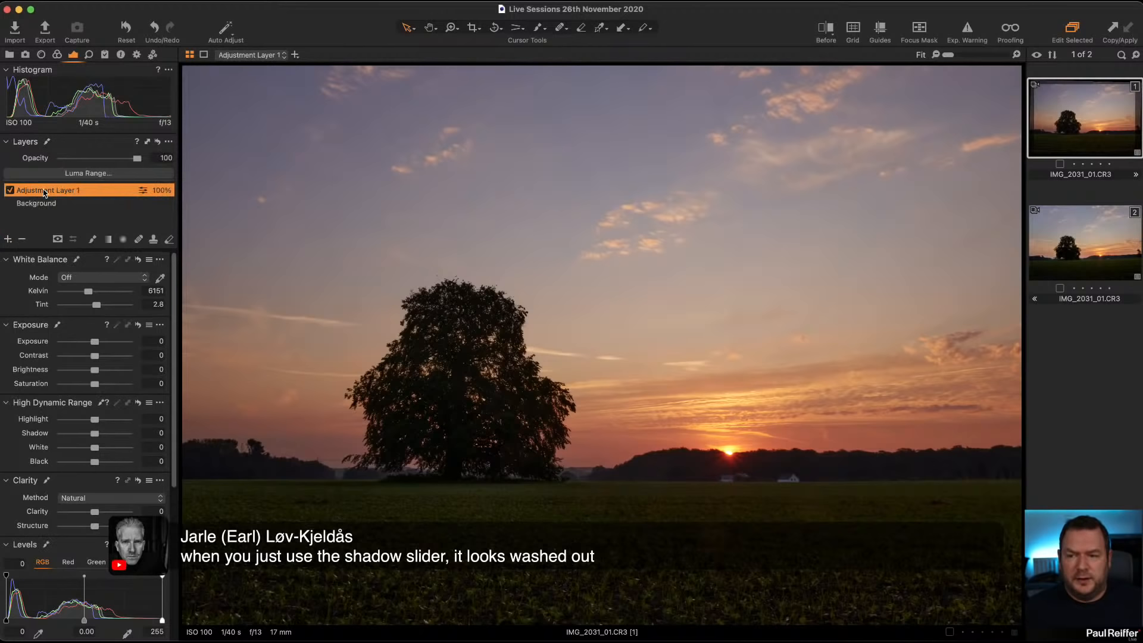
pyautogui.doubleClick(43, 190)
pyautogui.write('Sky')
pyautogui.press('Return')
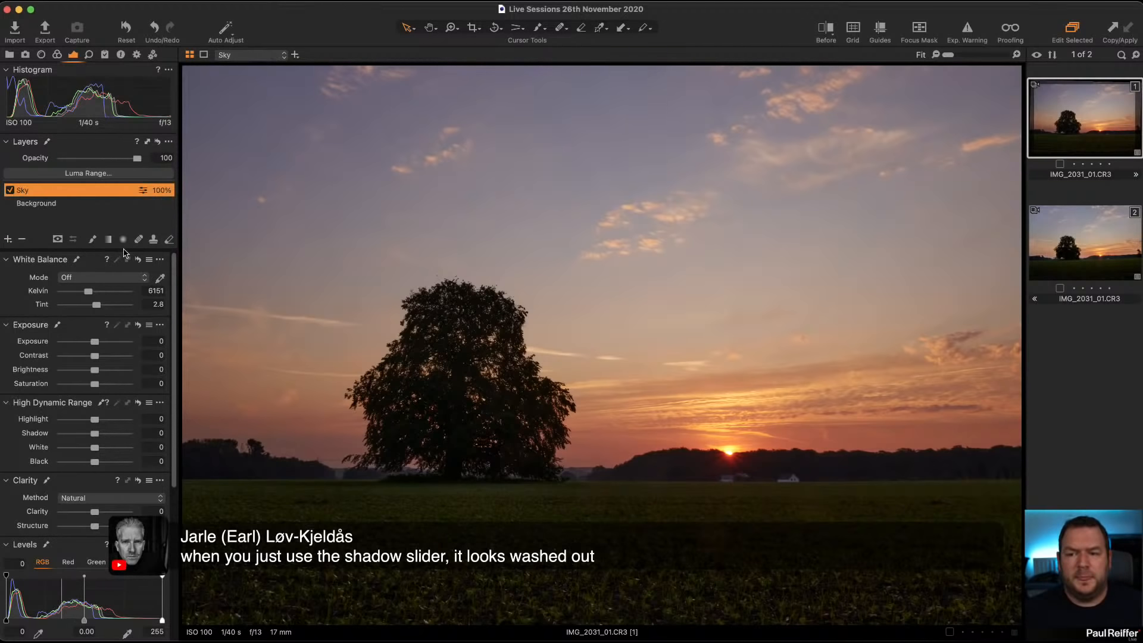
# Step: Mask the Sky layer with a linear gradient fading down past the horizon, and set its exposure to -0.45
pyautogui.click(108, 240)
pyautogui.moveTo(543, 250); pyautogui.dragTo(540, 515)
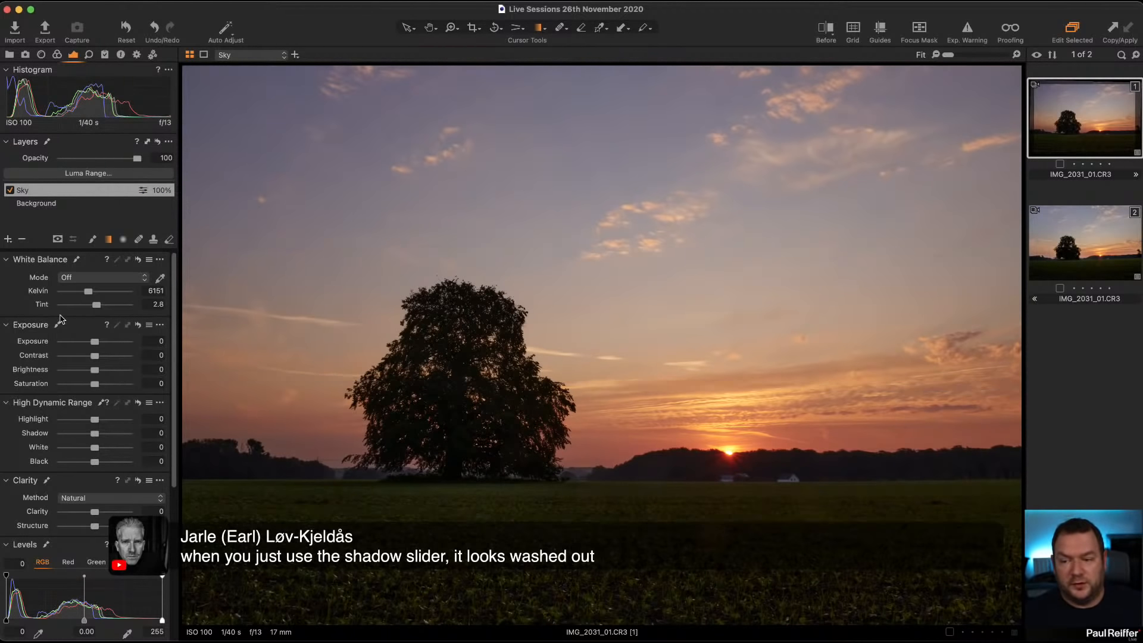
pyautogui.moveTo(95, 344); pyautogui.dragTo(92, 345)
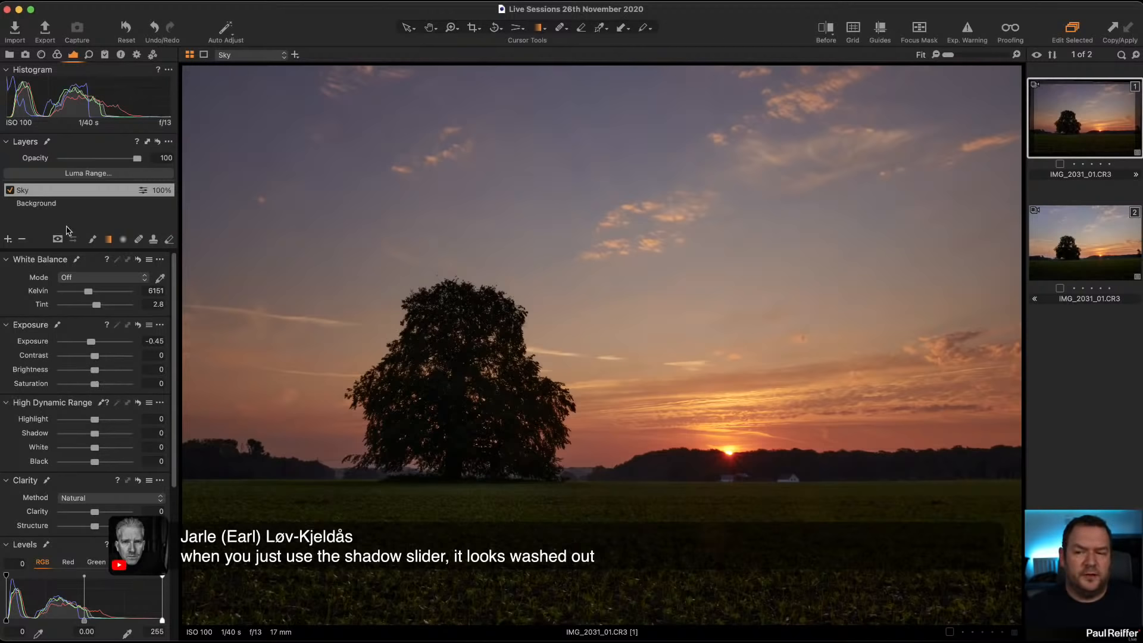
# Step: Add a new filled adjustment layer above the Sky layer
pyautogui.click(57, 206)
pyautogui.click(8, 239)
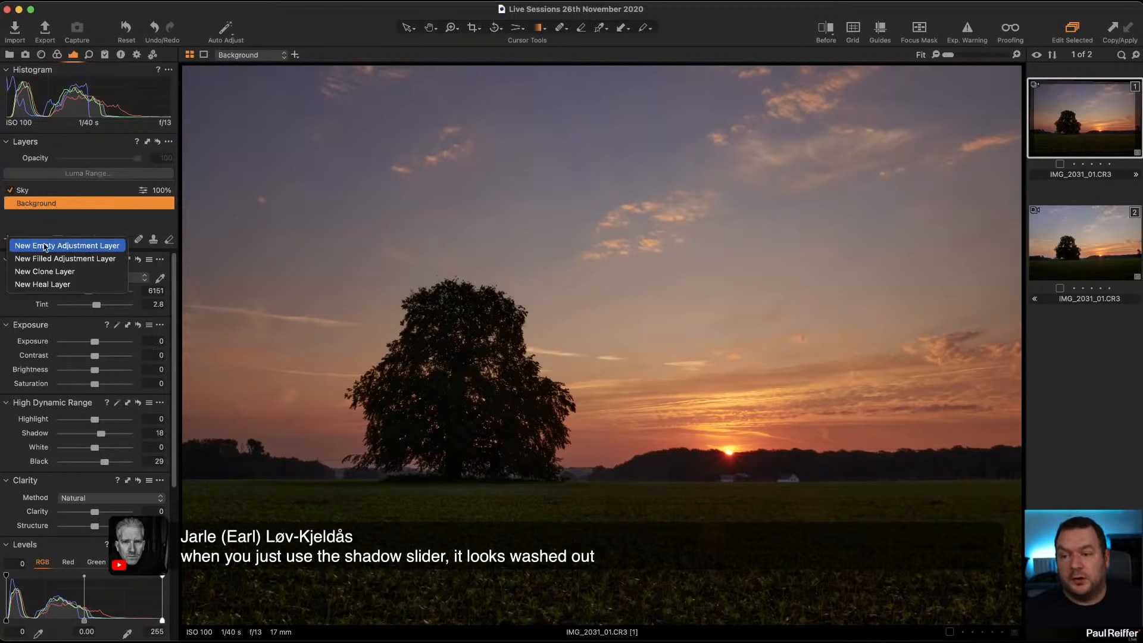
pyautogui.click(60, 258)
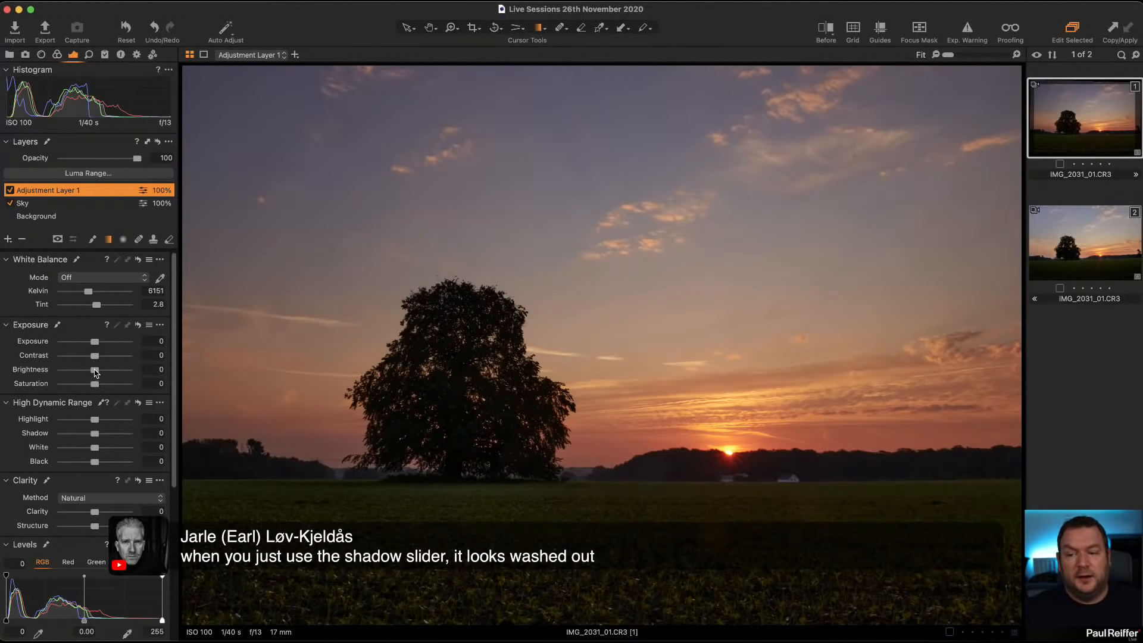
# Step: Try a brightness of 17 and an exposure of 0.43 on the filled adjustment layer, resetting each to 0
pyautogui.moveTo(94, 369); pyautogui.dragTo(107, 372)
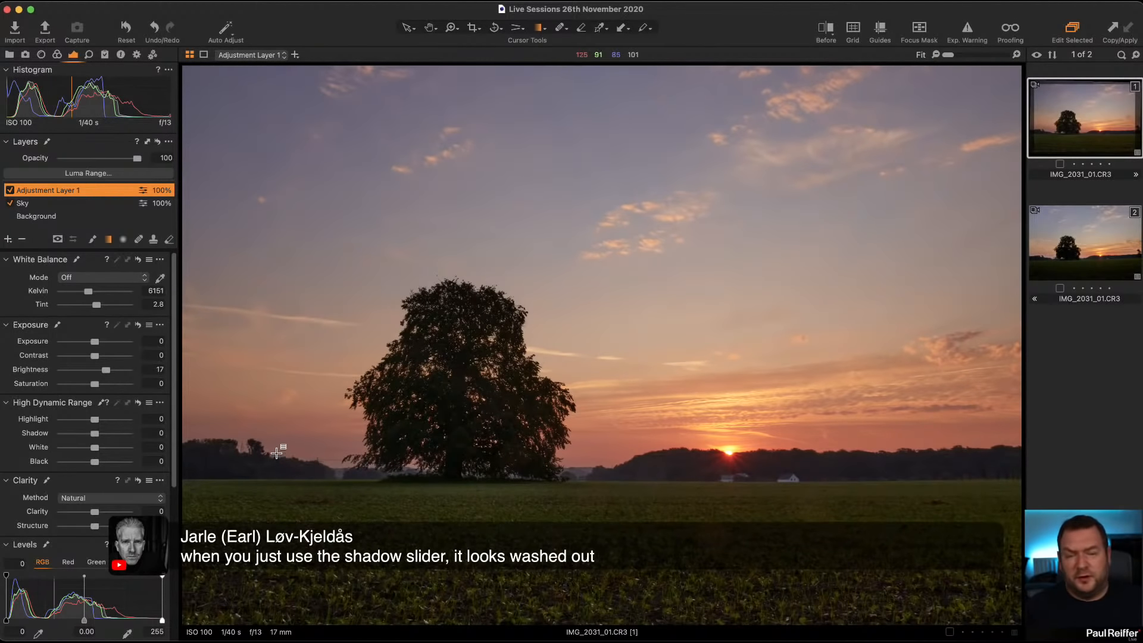
pyautogui.doubleClick(107, 370)
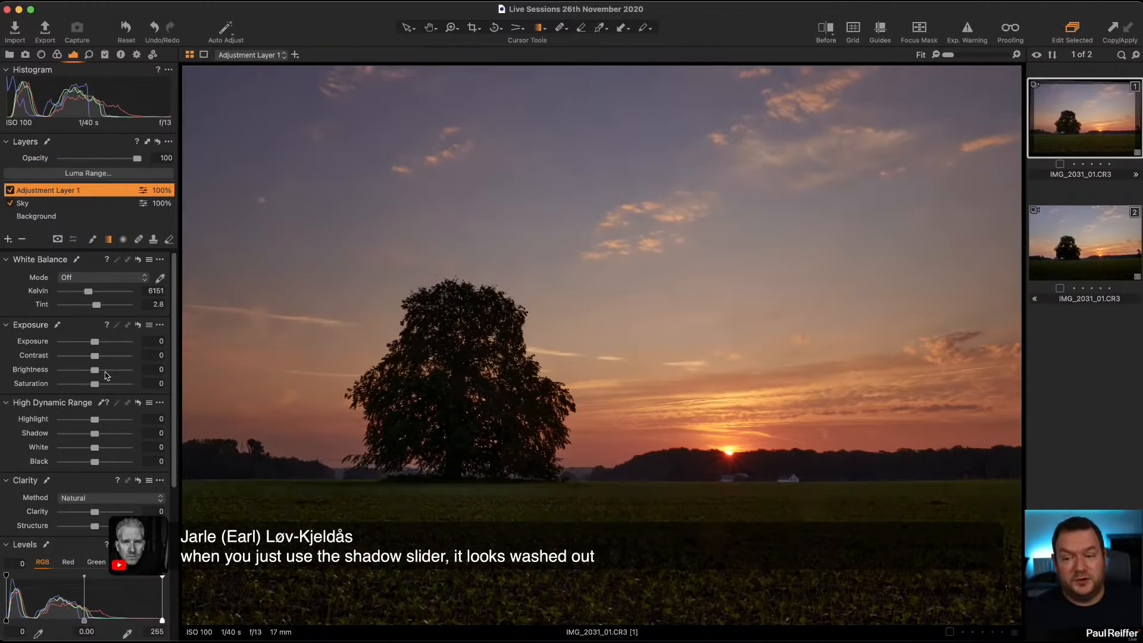
pyautogui.moveTo(94, 342); pyautogui.dragTo(99, 344)
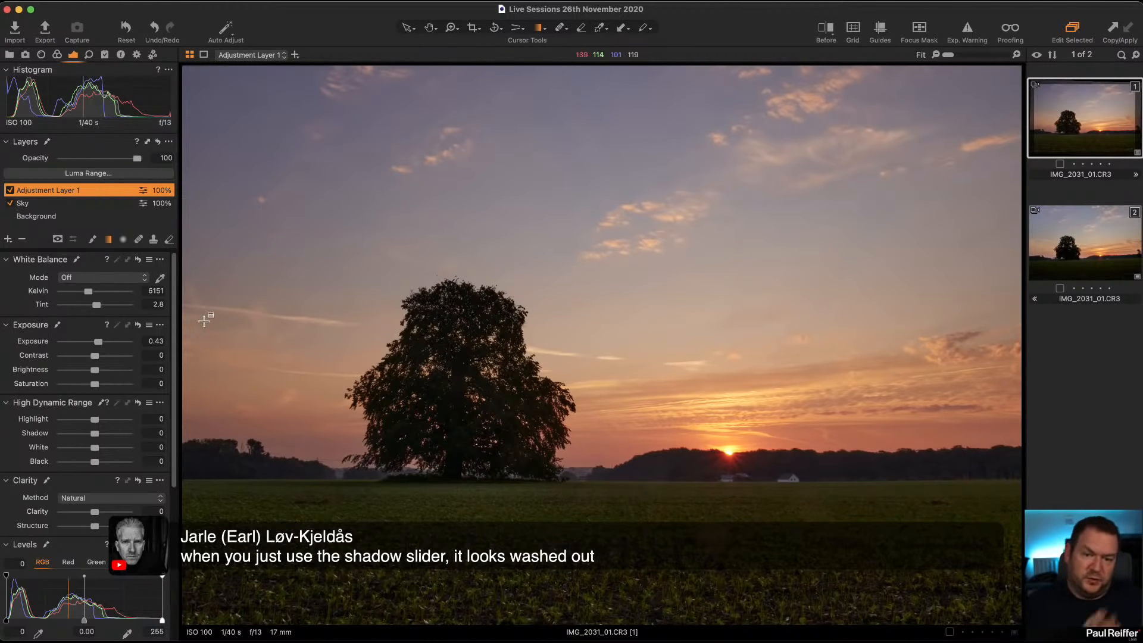
pyautogui.doubleClick(99, 343)
# Step: Brighten the filled adjustment layer by setting the RGB Levels midtone to 0.05
pyautogui.scroll(-3, 156, 494)
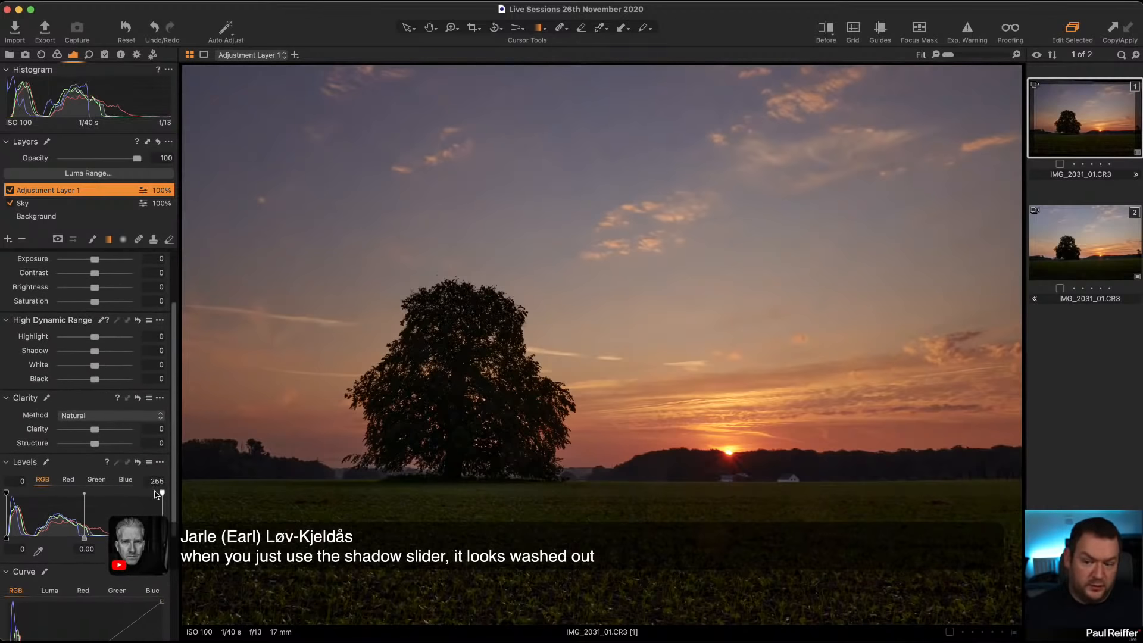
pyautogui.moveTo(162, 534); pyautogui.dragTo(72, 538)
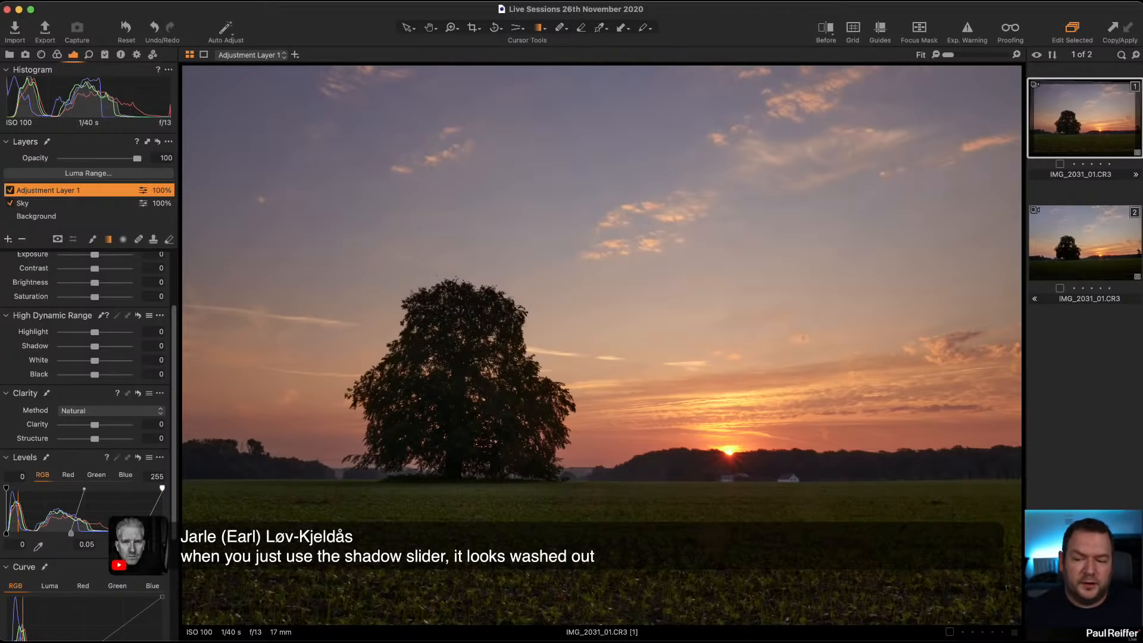
# Step: Set the filled adjustment layer's RGB Levels white point to 217 and black point to 3
pyautogui.moveTo(142, 535); pyautogui.dragTo(138, 534)
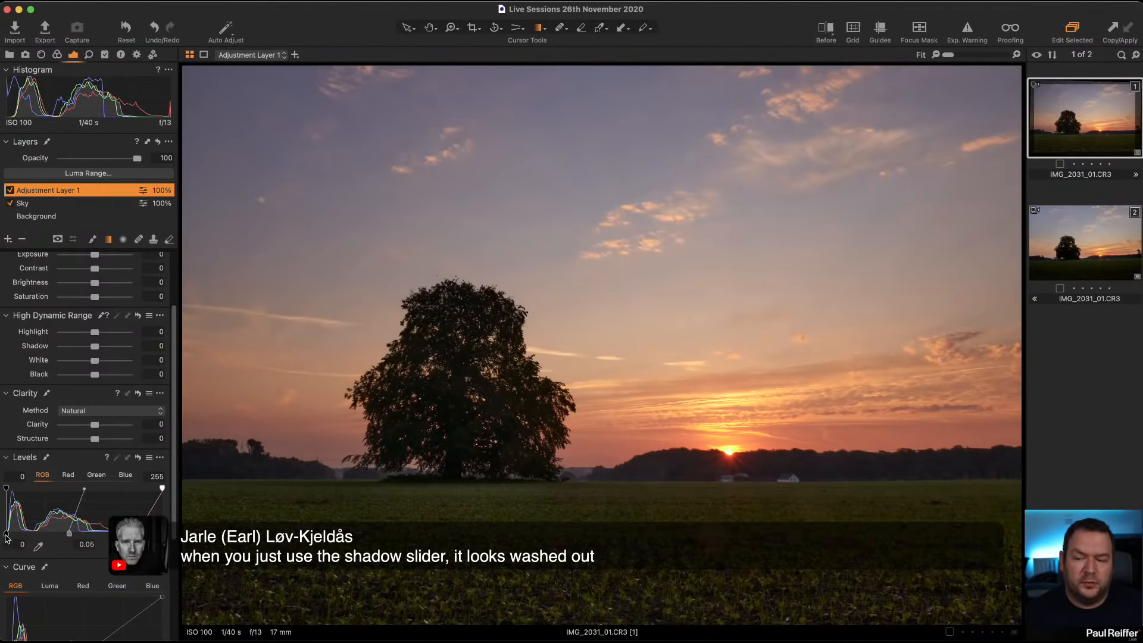
pyautogui.moveTo(6, 538); pyautogui.dragTo(8, 537)
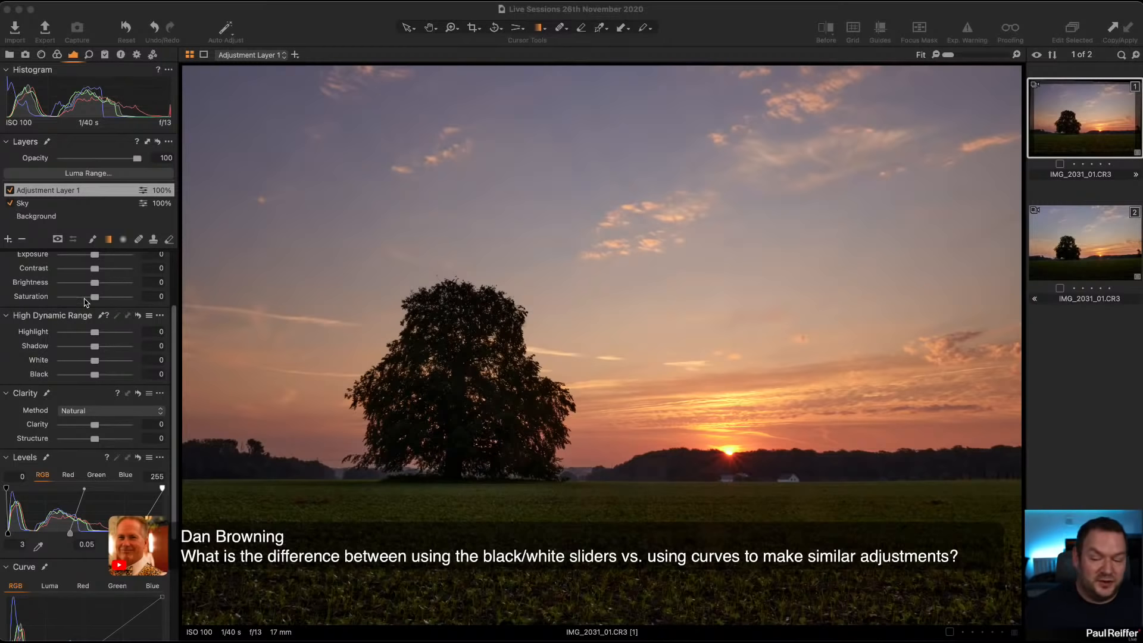
# Step: Add anchor points to the adjustment layer's RGB curve and try lifting its darkest tones
pyautogui.scroll(-5, 24, 374)
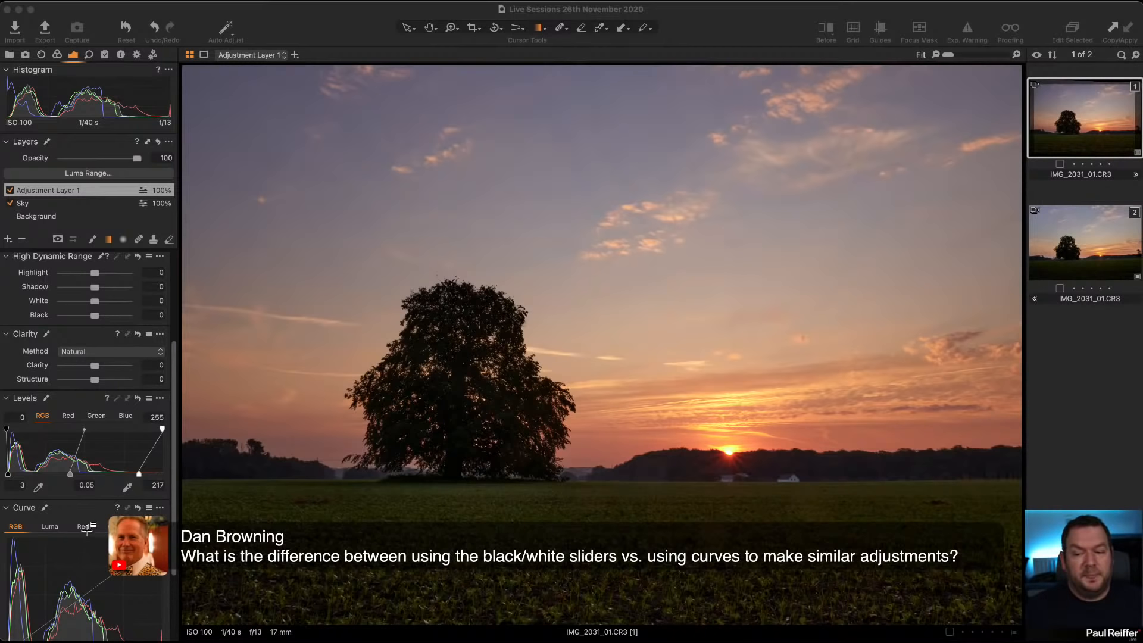
pyautogui.scroll(-1, 86, 530)
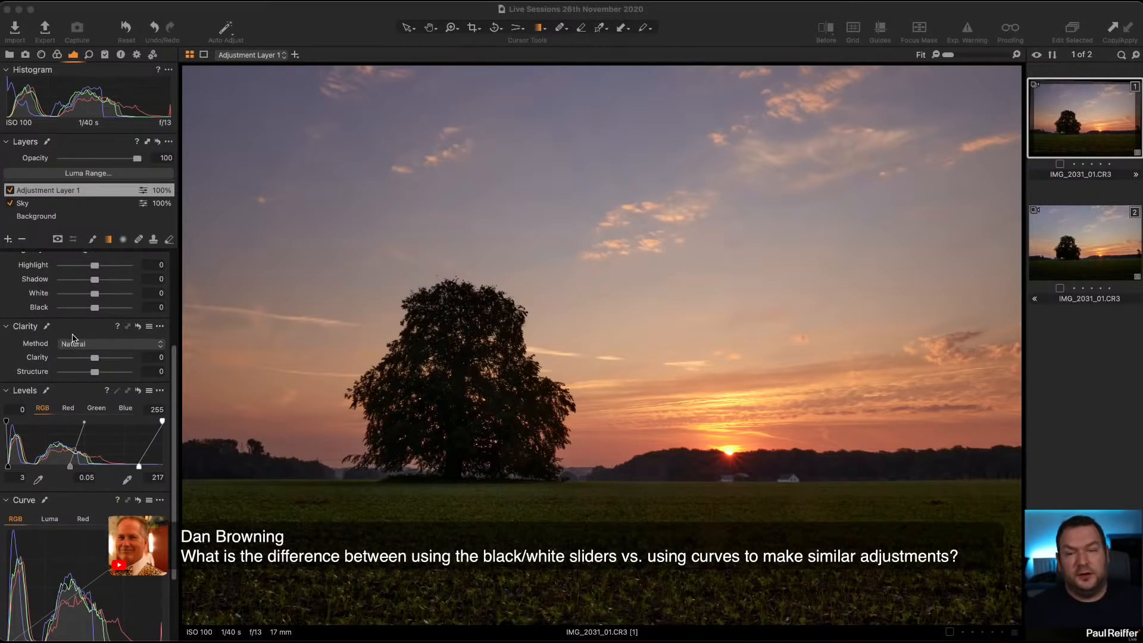
pyautogui.scroll(-5, 85, 469)
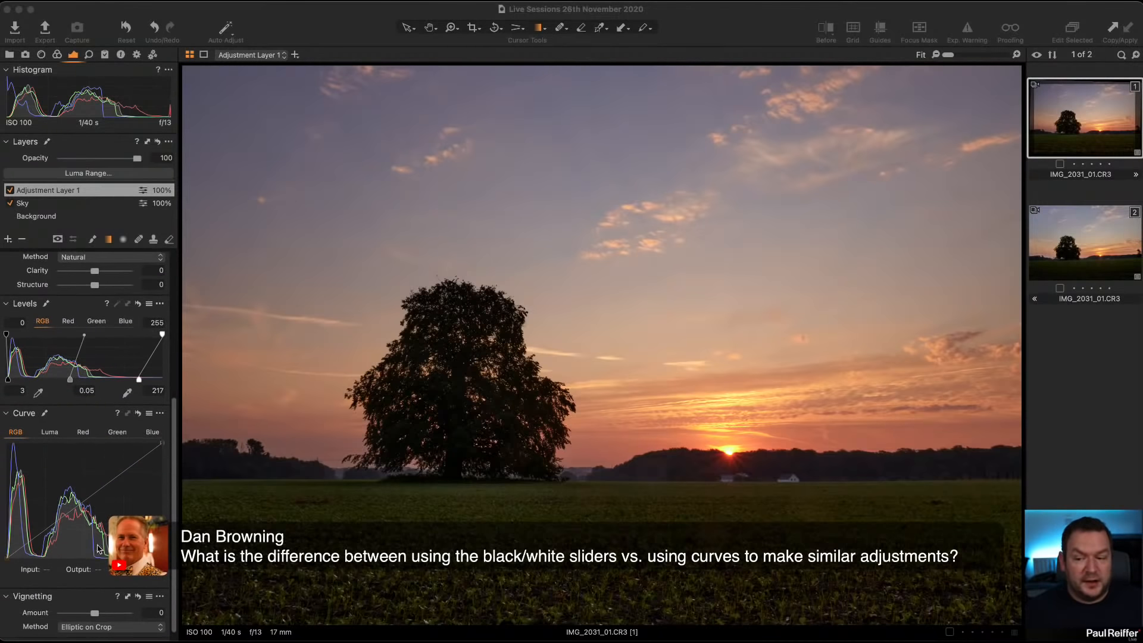
pyautogui.click(83, 505)
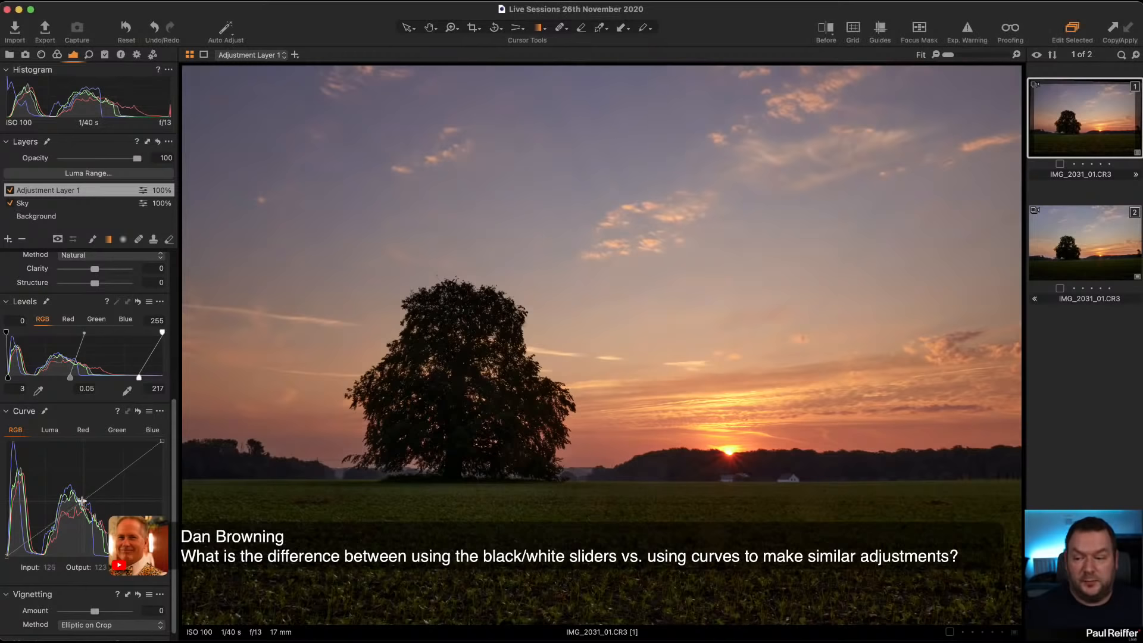
pyautogui.click(49, 524)
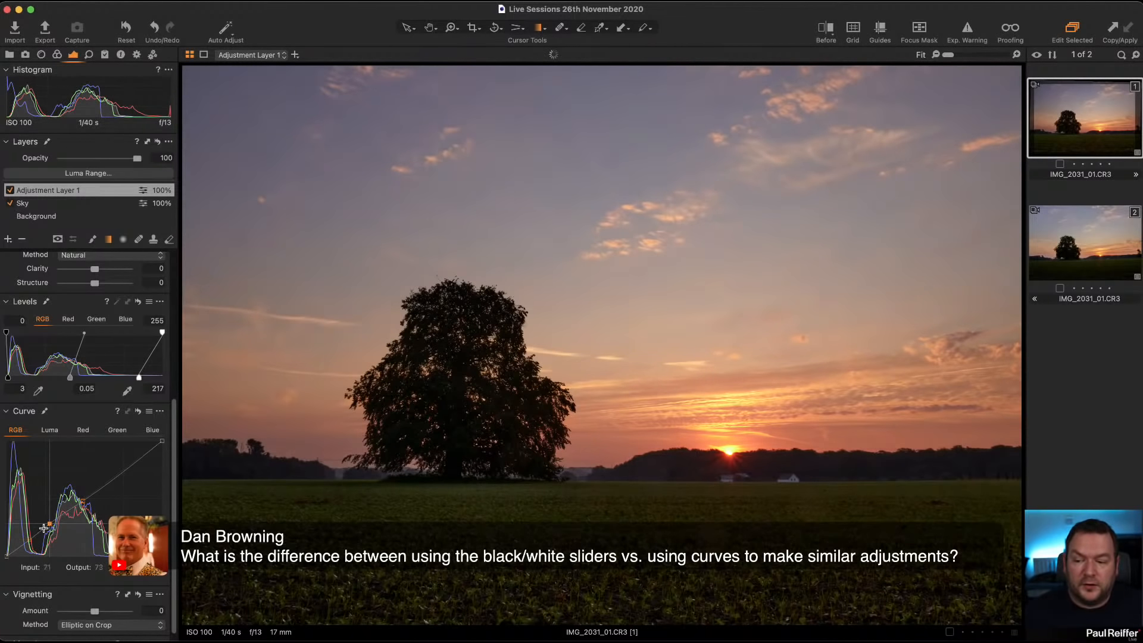
pyautogui.moveTo(49, 524); pyautogui.dragTo(50, 525)
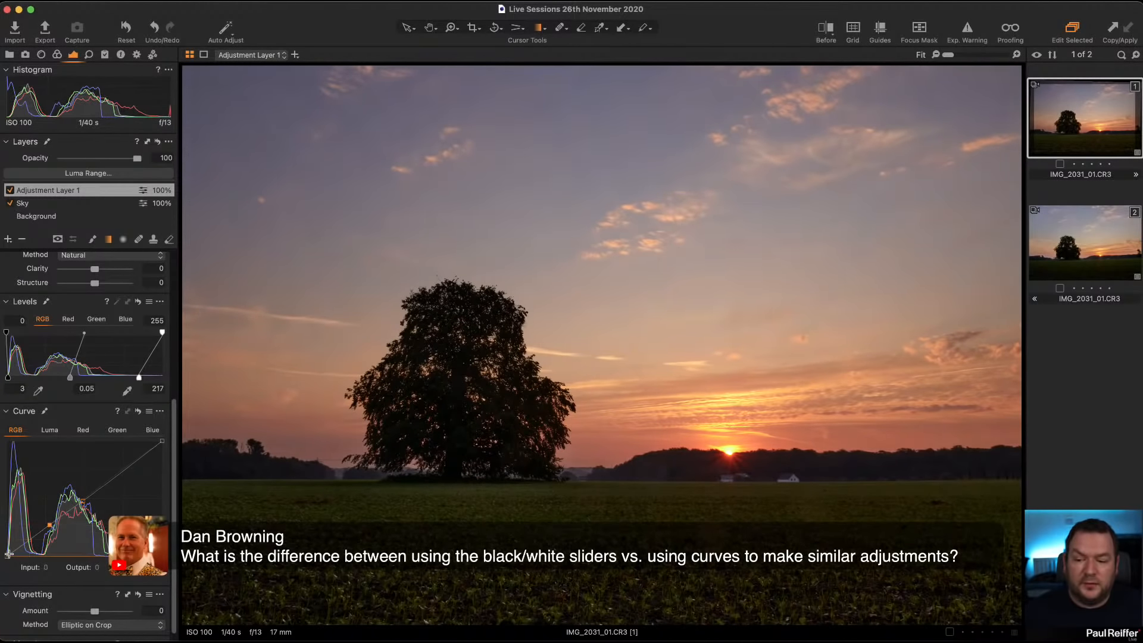
pyautogui.moveTo(6, 556)
pyautogui.mouseDown()
pyautogui.moveTo(36, 542)
pyautogui.moveTo(15, 546)
pyautogui.mouseUp()
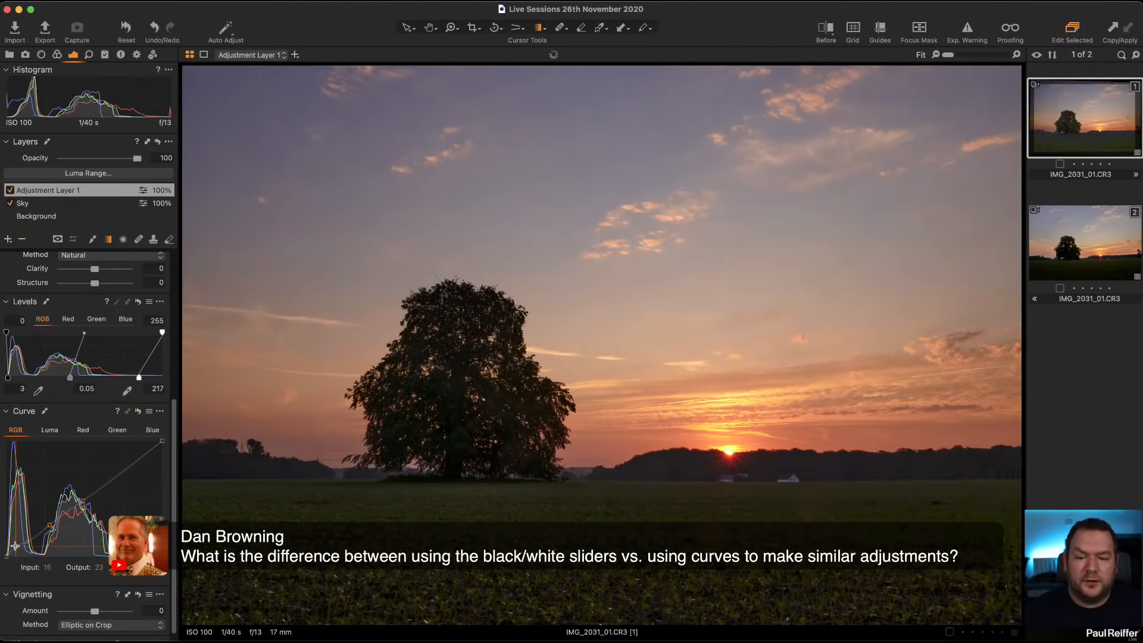
pyautogui.moveTo(15, 546); pyautogui.dragTo(15, 547)
# Step: Try RGB curve points in the highlights, pull down the brightest tones, and reset the whole curve
pyautogui.click(136, 460)
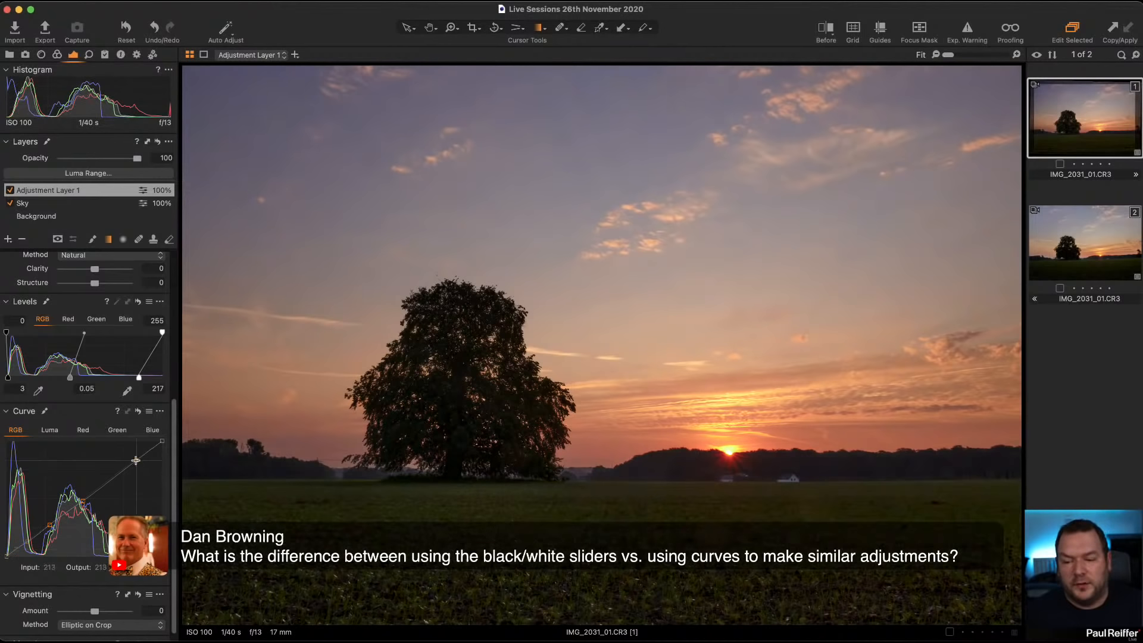
pyautogui.click(123, 470)
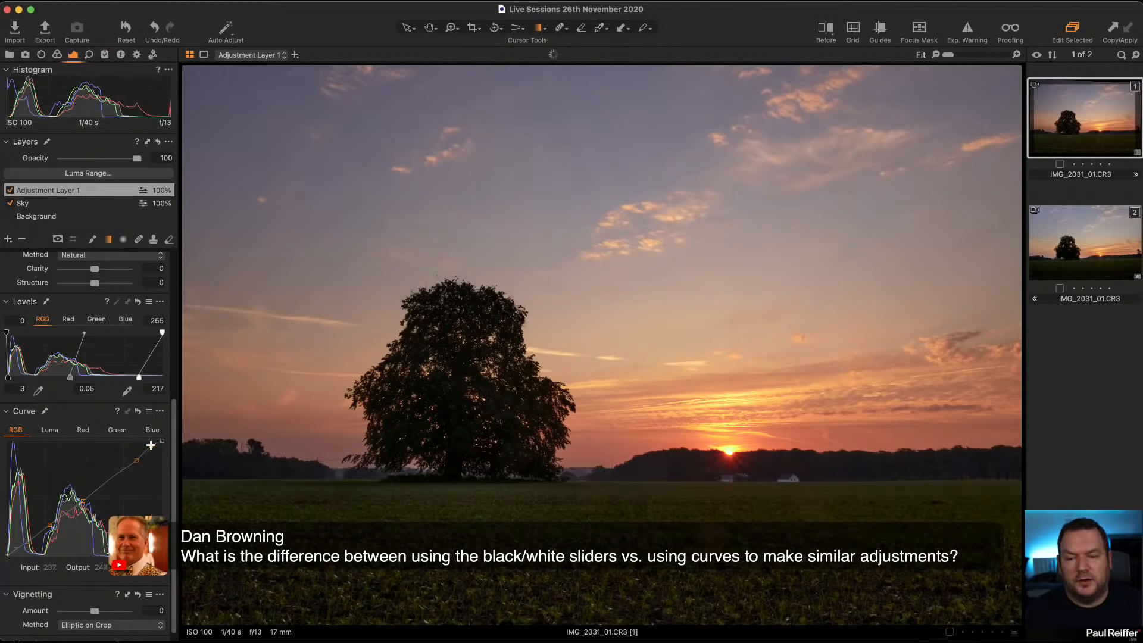
pyautogui.click(151, 445)
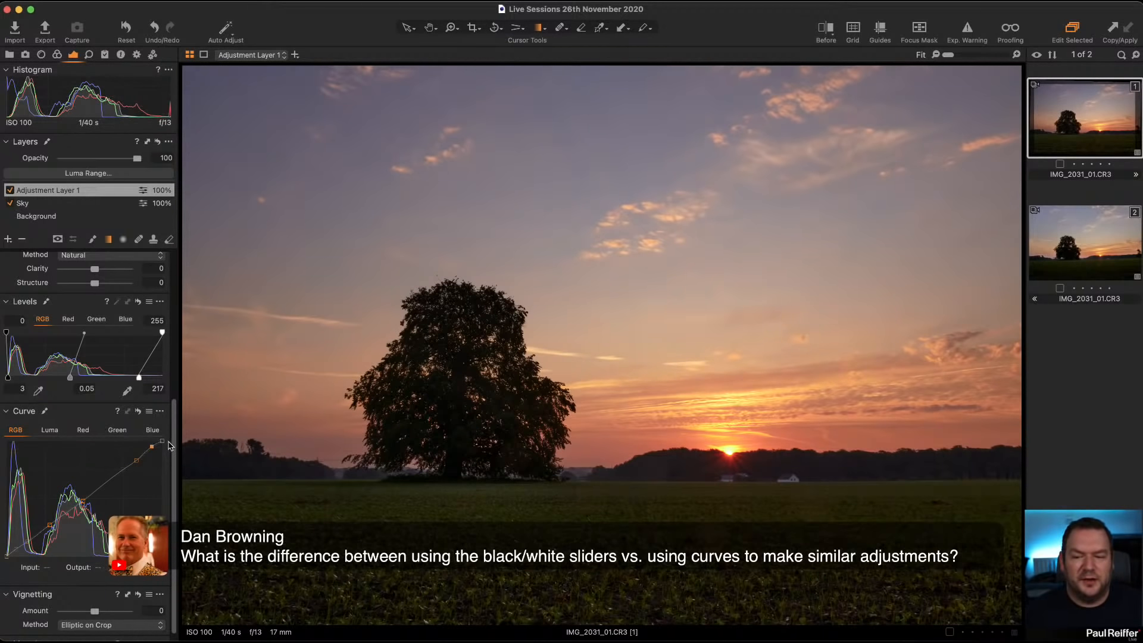
pyautogui.moveTo(163, 441); pyautogui.dragTo(153, 453)
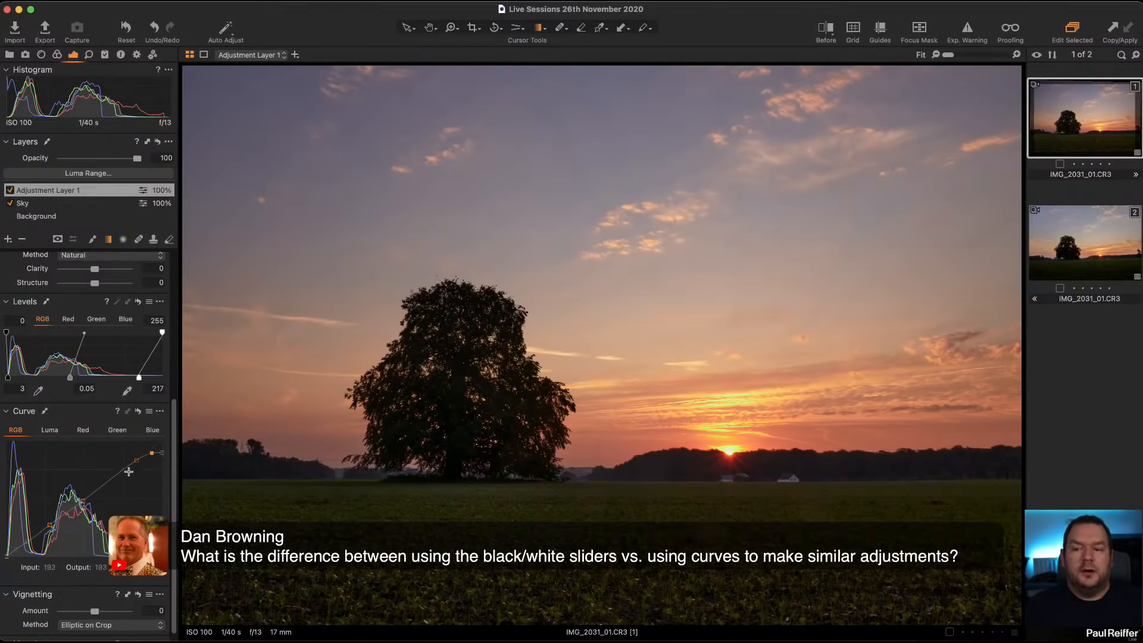
pyautogui.click(138, 412)
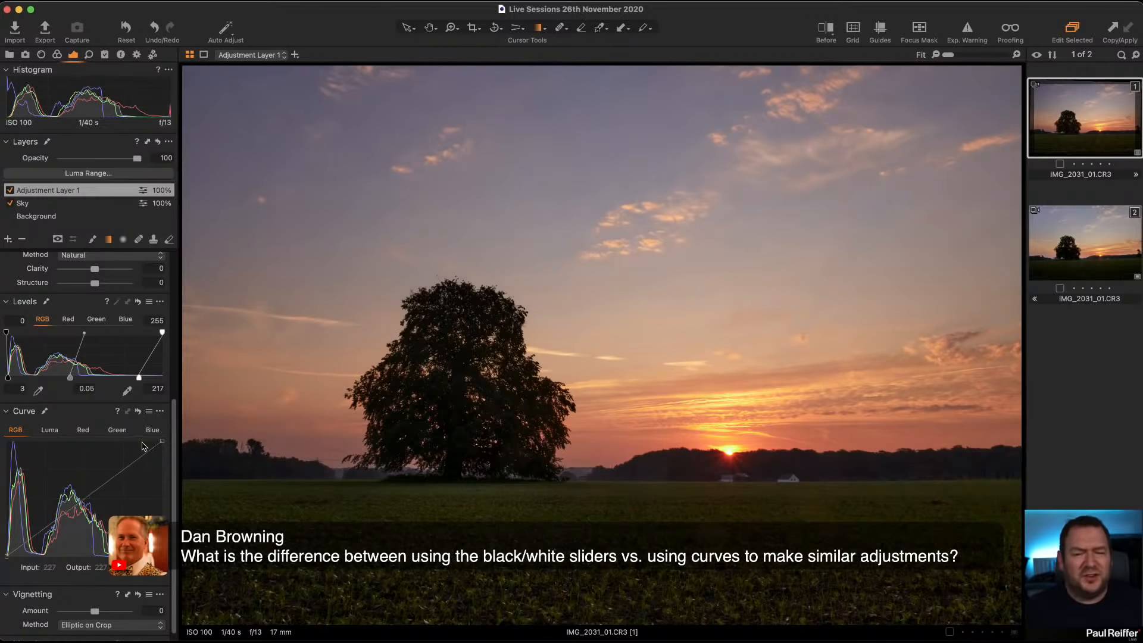
# Step: View the second variant of the sunset photo for comparison and return to the first variant
pyautogui.scroll(5, 95, 361)
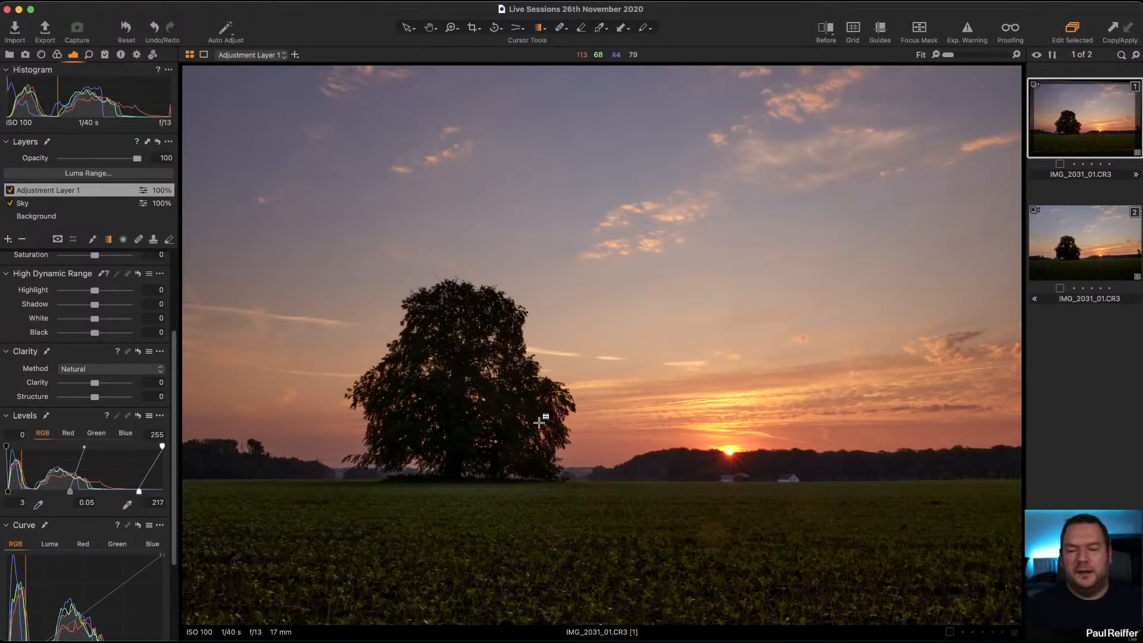
pyautogui.click(1102, 249)
pyautogui.click(1099, 132)
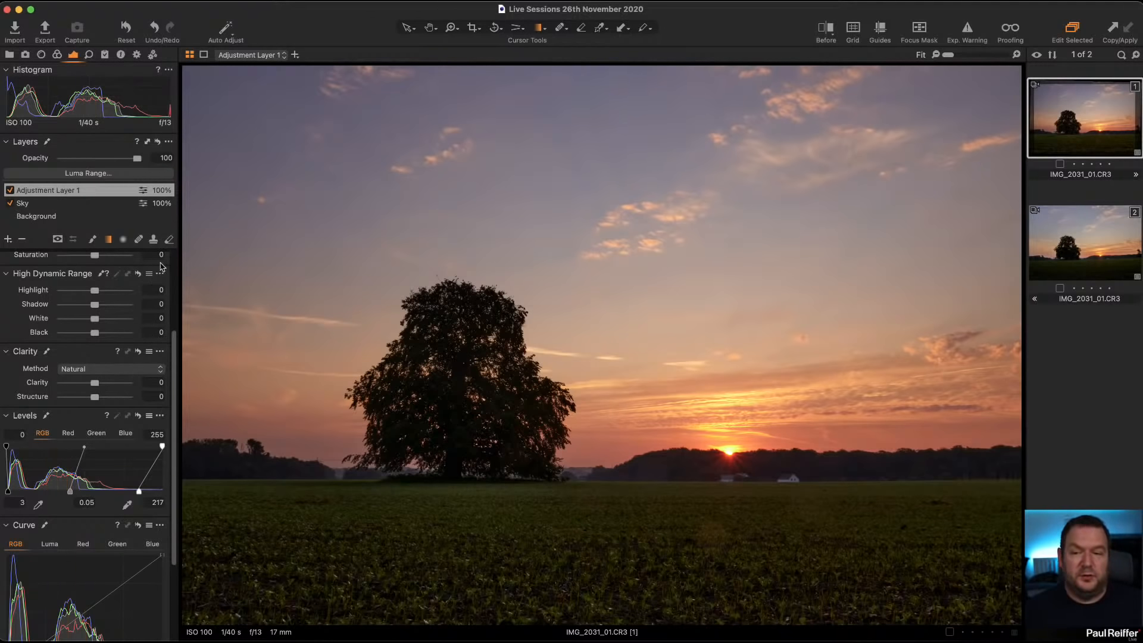
# Step: Darken the Sky layer by setting its exposure to -0.68
pyautogui.click(38, 203)
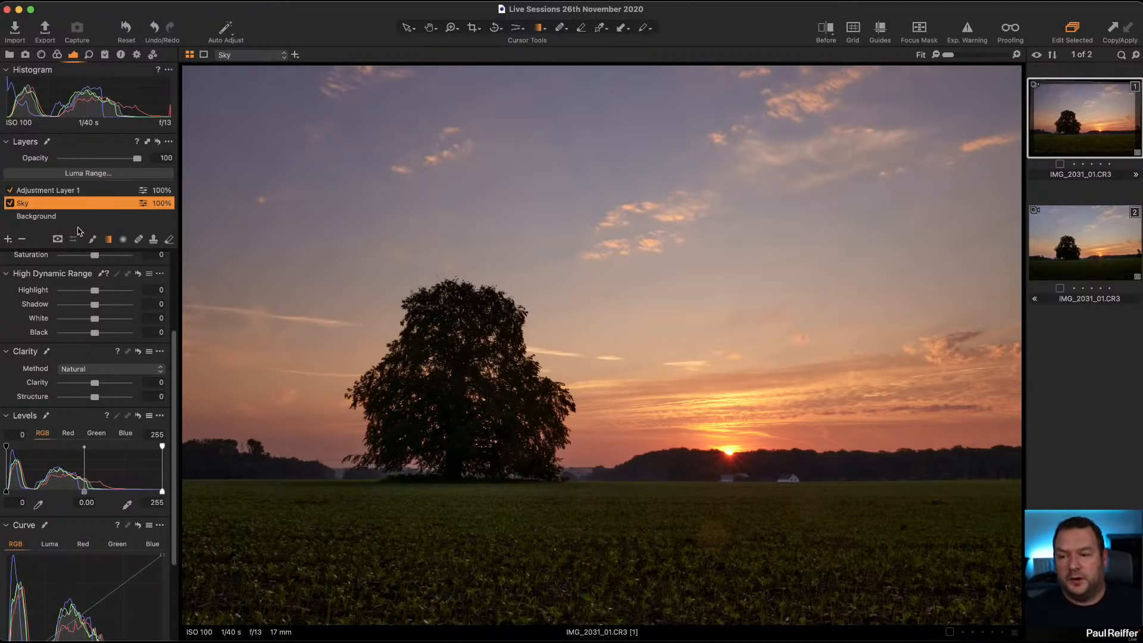
pyautogui.scroll(5, 90, 317)
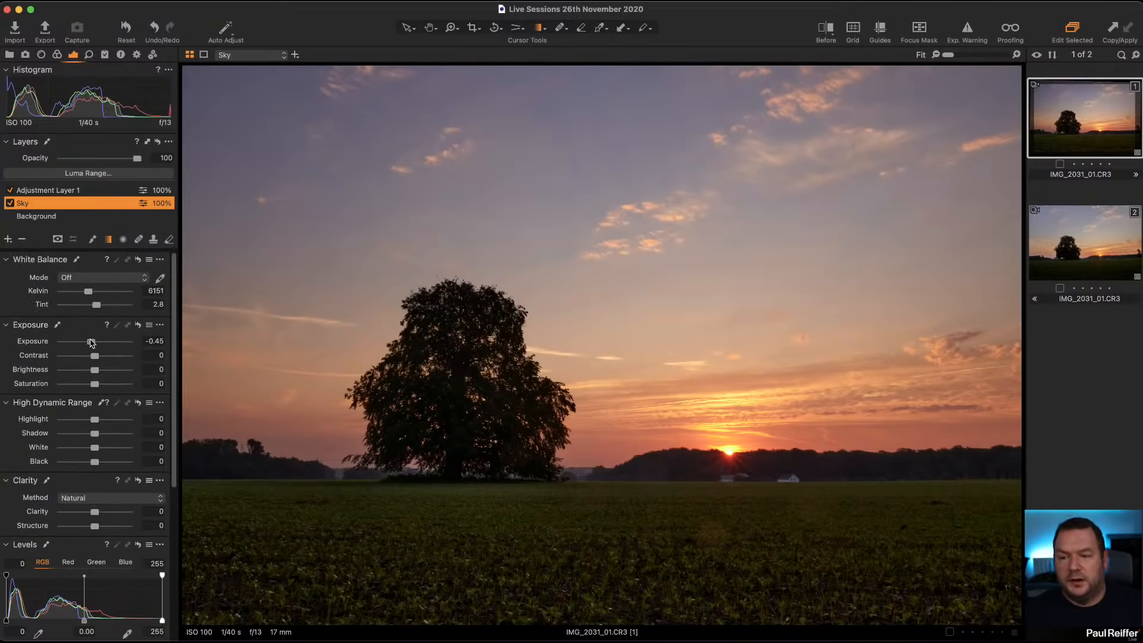
pyautogui.moveTo(91, 343); pyautogui.dragTo(90, 343)
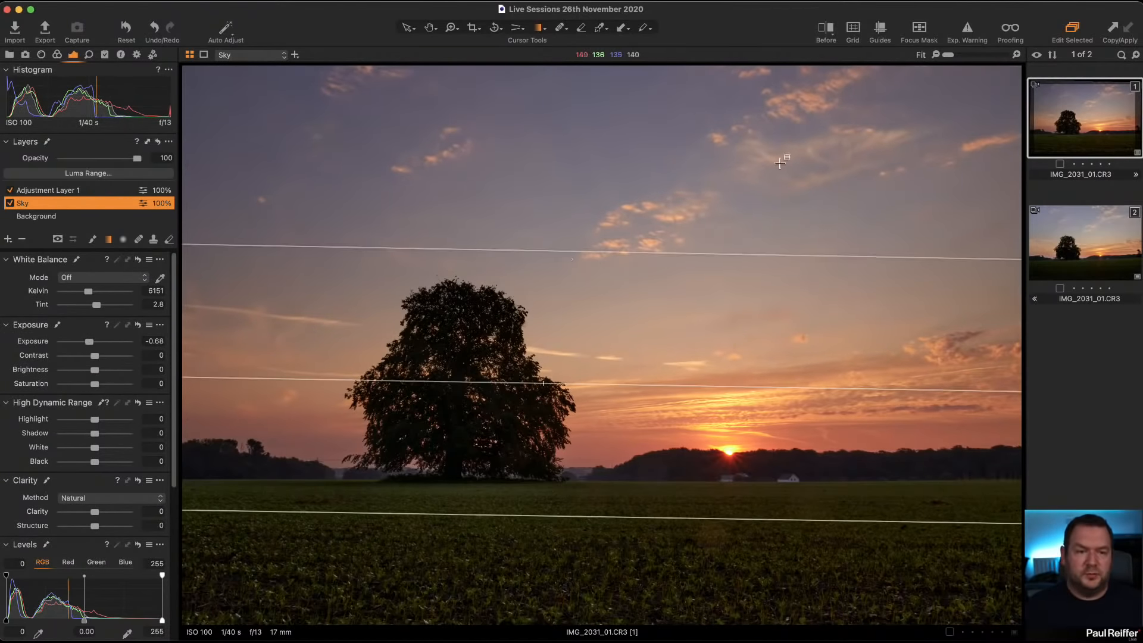
# Step: Compare the edited sunset photo with its original using the before/after split across the whole frame, and hide the gradient mask lines
pyautogui.click(826, 27)
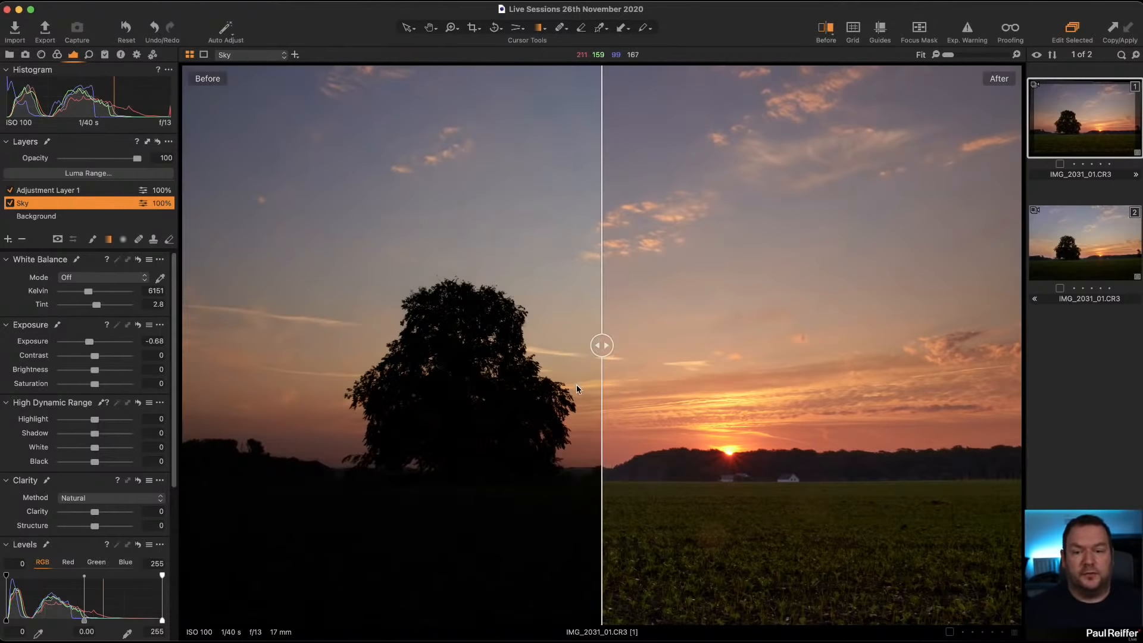
pyautogui.moveTo(602, 351); pyautogui.dragTo(944, 356)
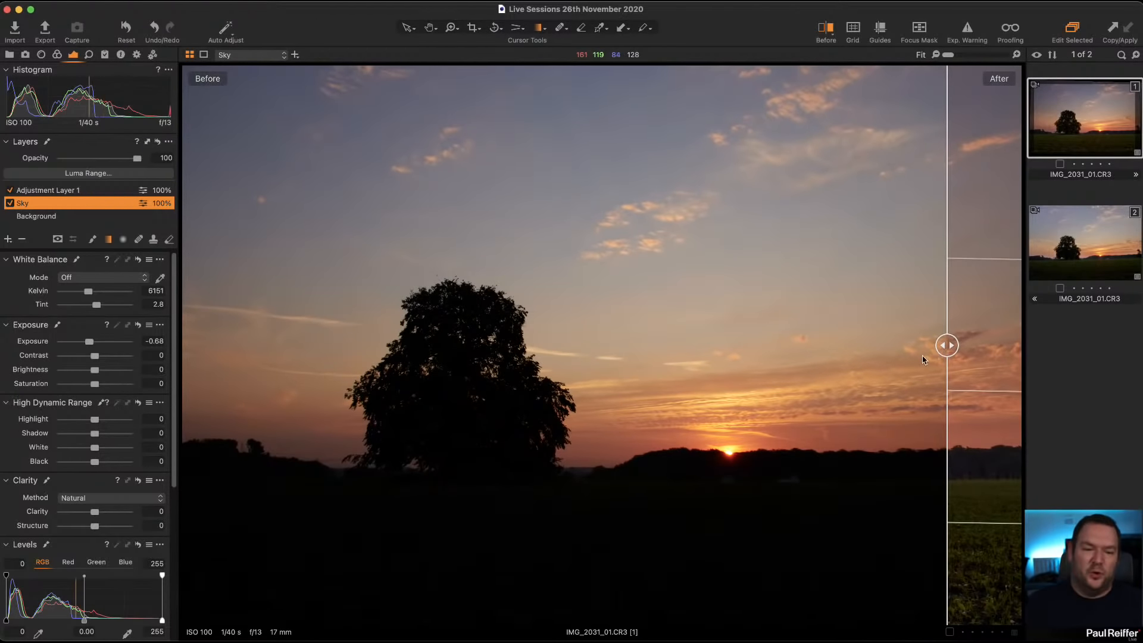
pyautogui.moveTo(946, 344); pyautogui.dragTo(134, 402)
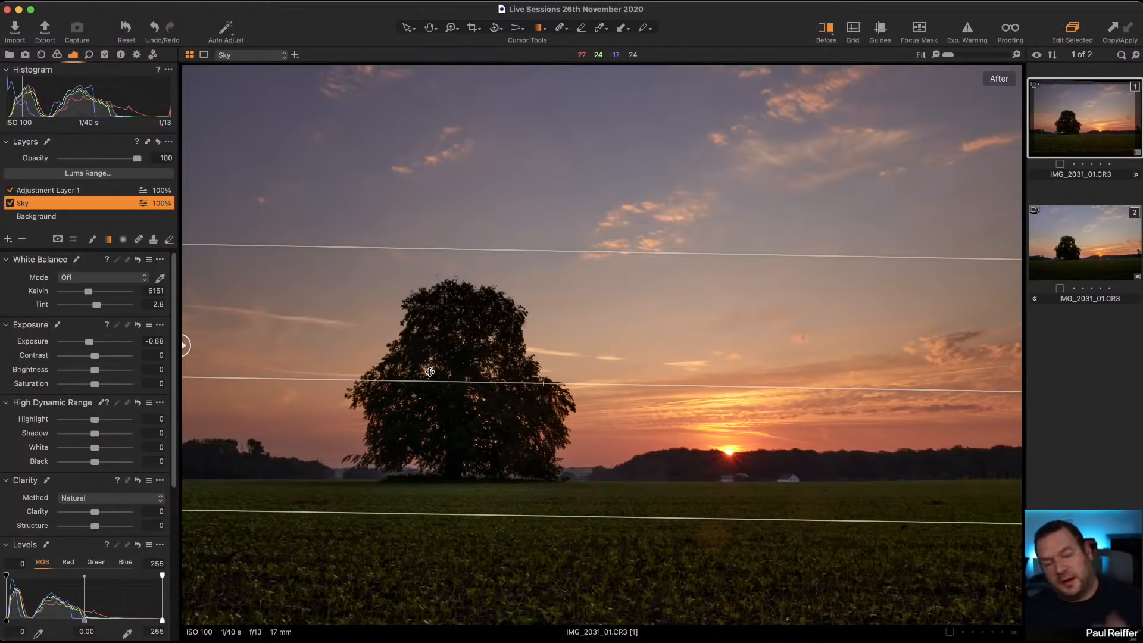
pyautogui.press('v')
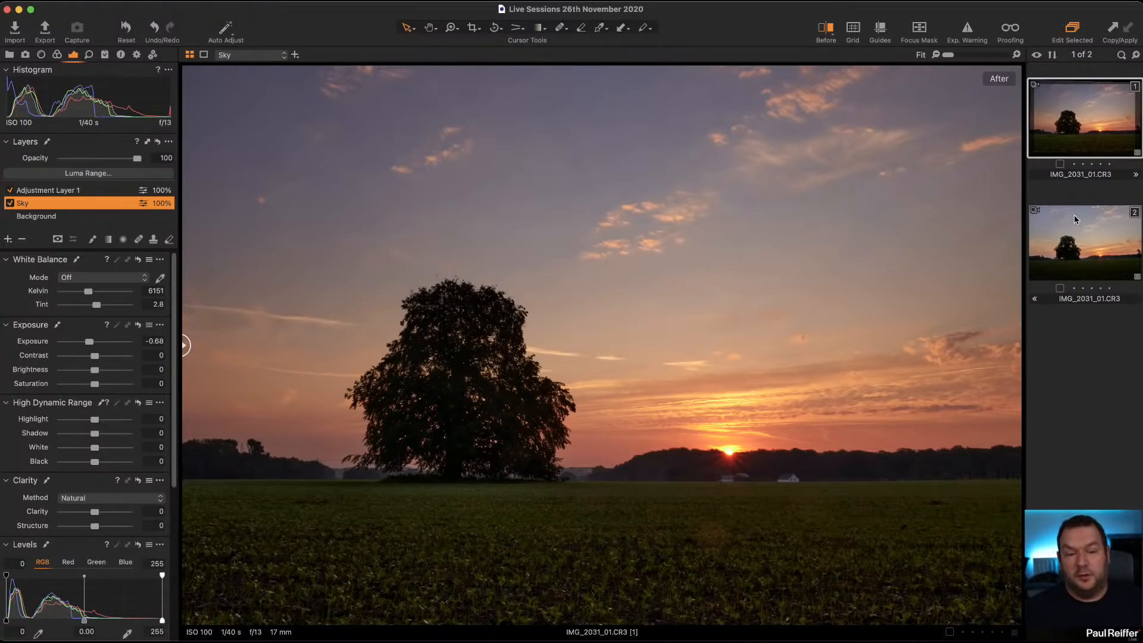
# Step: Clone the first variant, reset the clone's adjustments, and set its High Dynamic Range to Highlight -55, Shadow 68, White -61 and Black 75
pyautogui.rightClick(1072, 126)
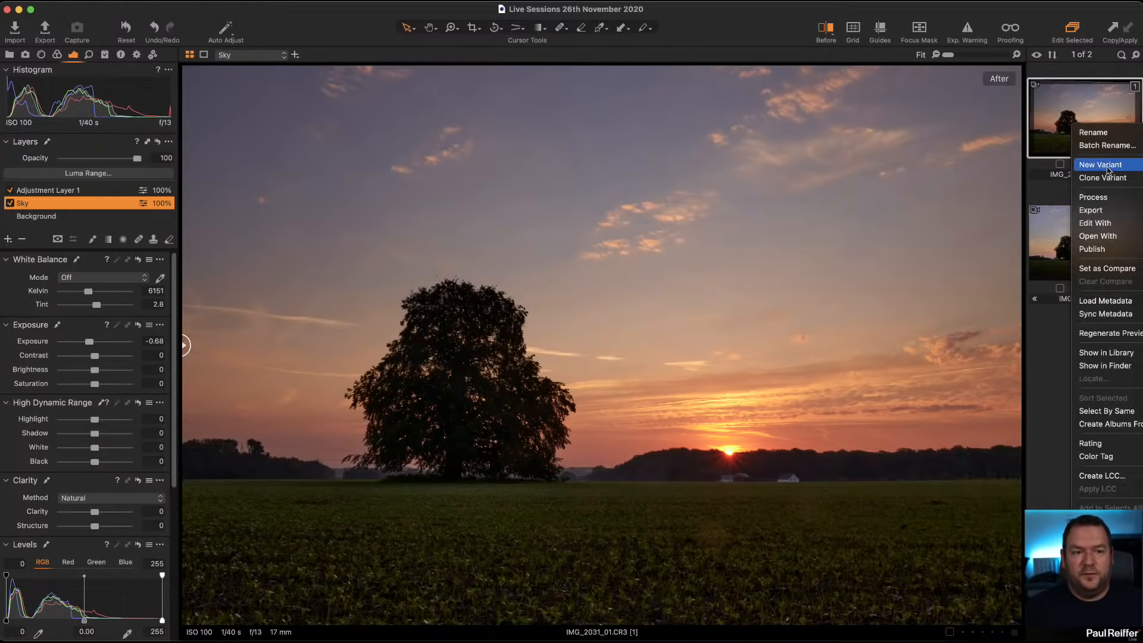
pyautogui.click(1078, 176)
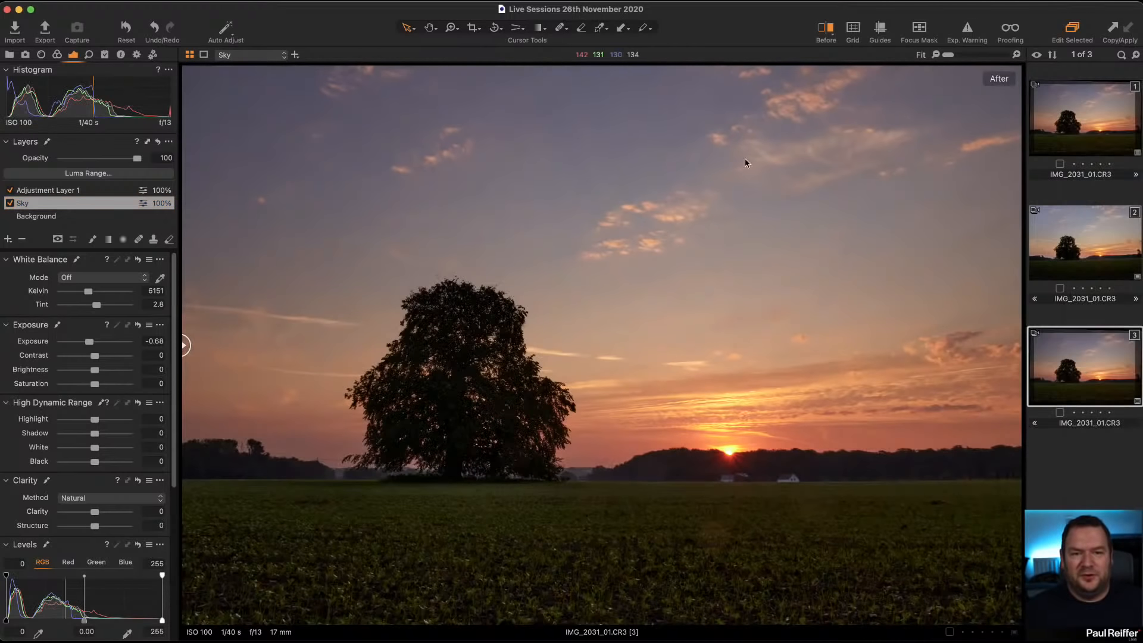
pyautogui.press('super+r')
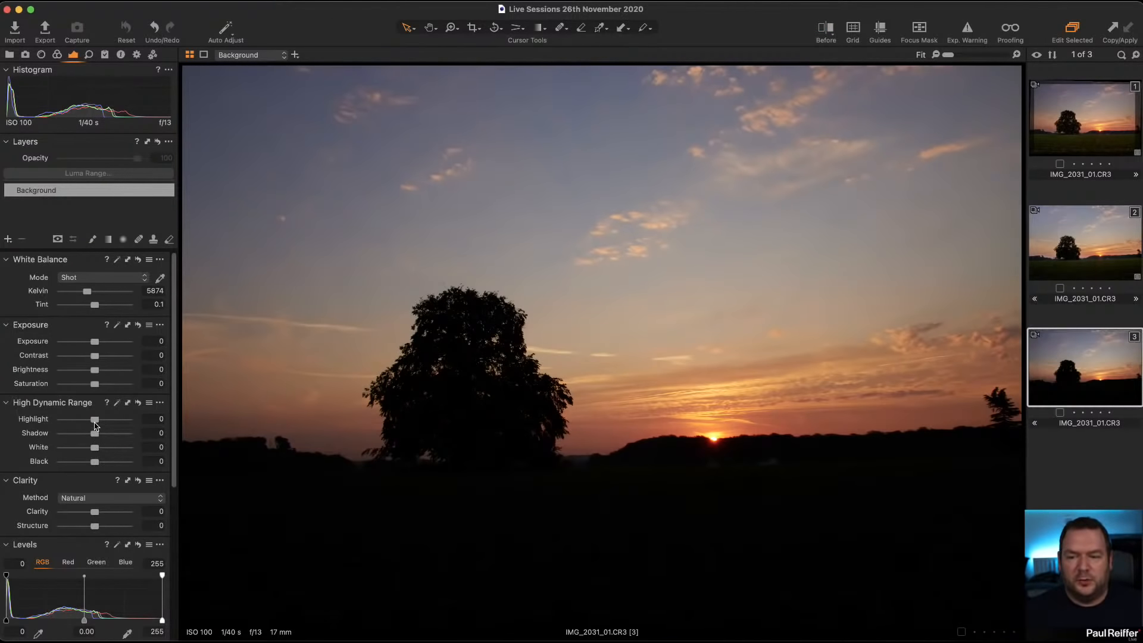
pyautogui.moveTo(95, 424); pyautogui.dragTo(122, 464)
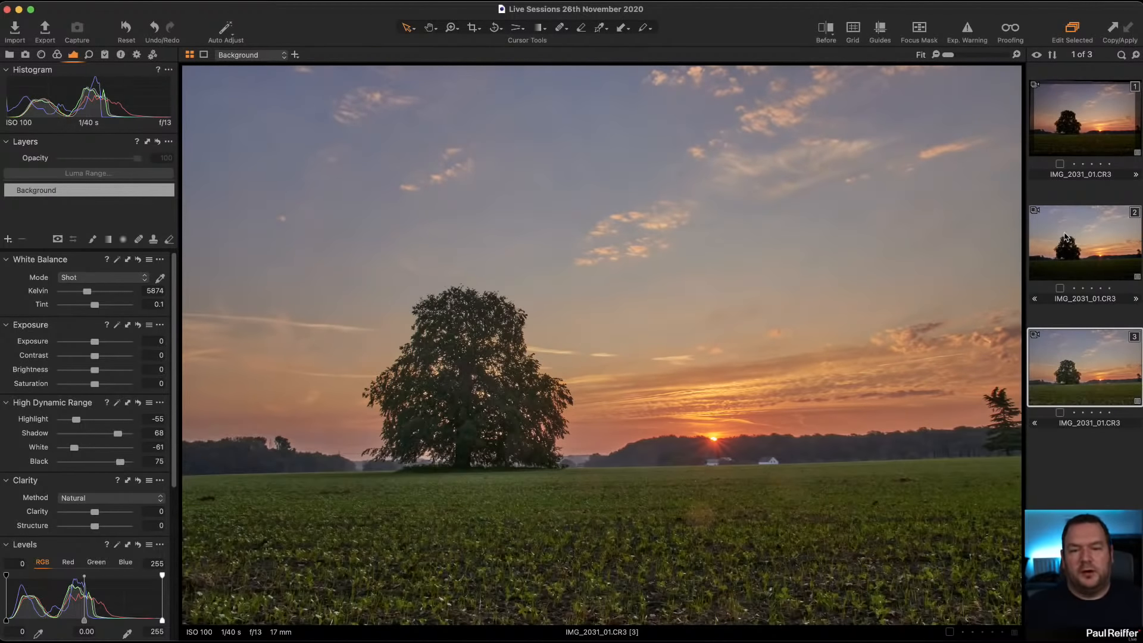
# Step: Compare the layered first variant side by side with the third variant that uses only High Dynamic Range adjustments
pyautogui.click(1077, 124)
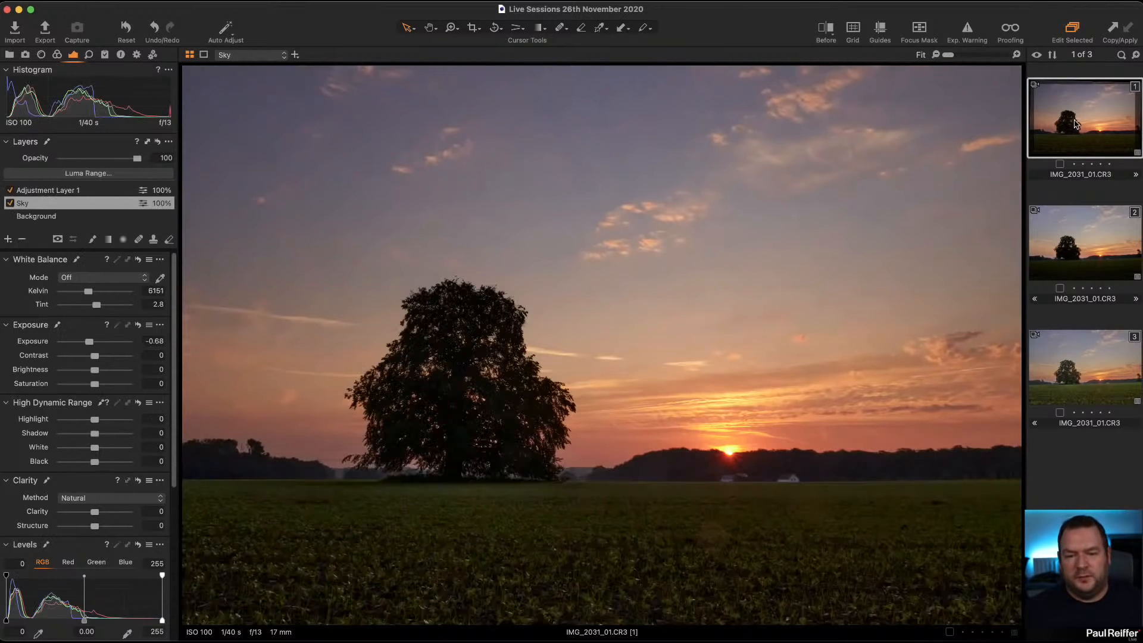
pyautogui.keyDown('super'); pyautogui.click(1089, 357); pyautogui.keyUp('super')
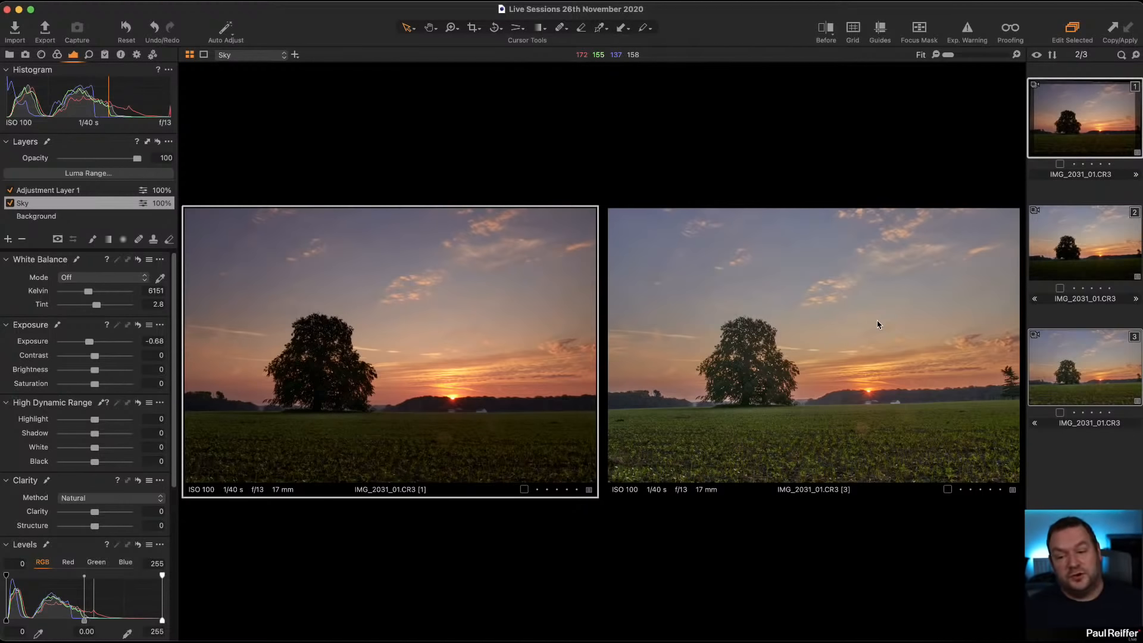
pyautogui.click(1054, 366)
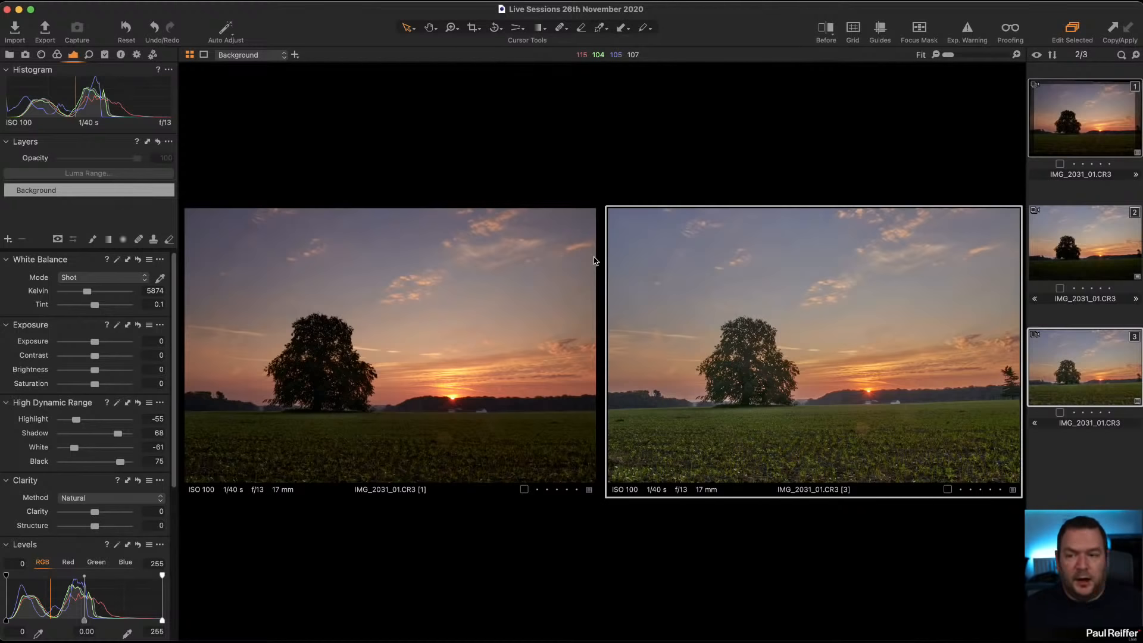
# Step: Open the fourth user collection, select the mountain lake photo _Z069303 1.eip and show its exposure adjustment tools
pyautogui.click(10, 54)
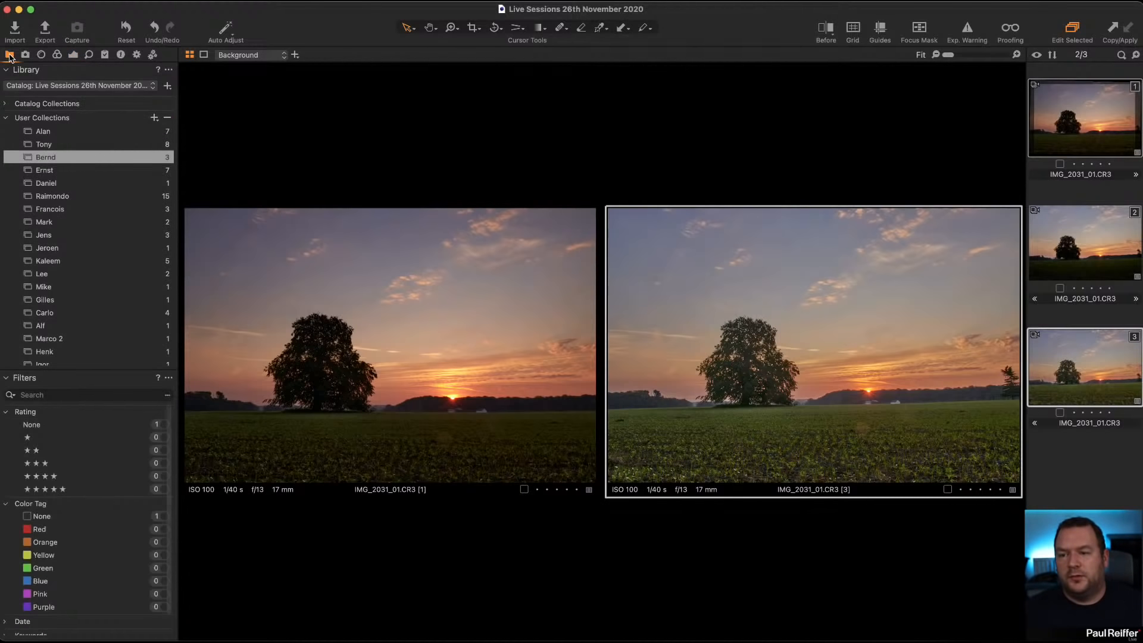
pyautogui.click(64, 171)
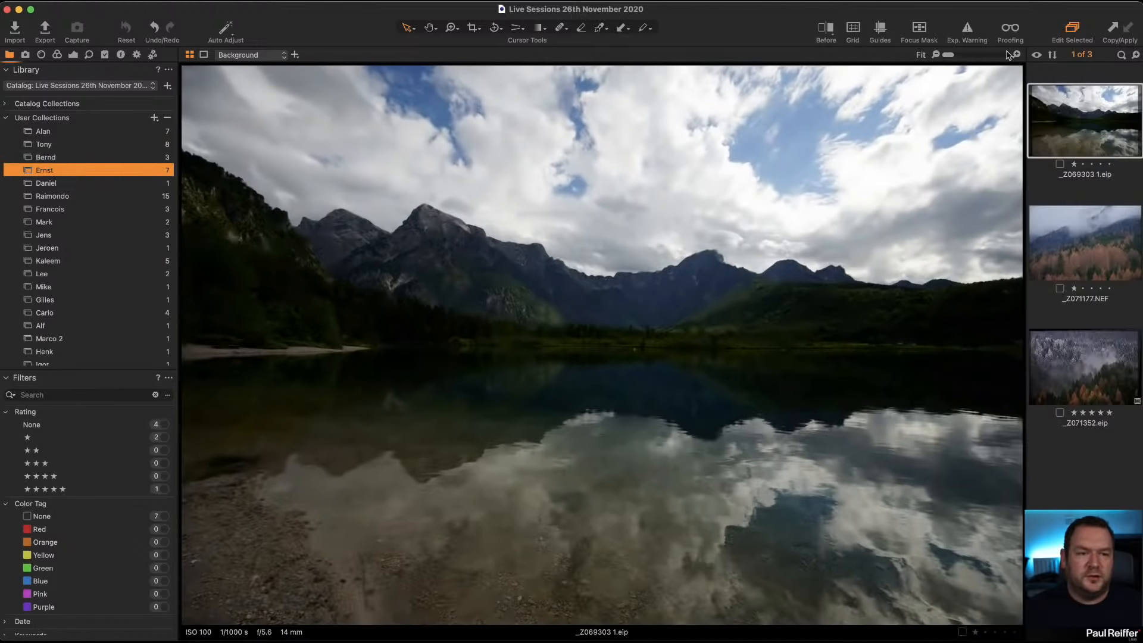
pyautogui.click(1085, 253)
pyautogui.click(1078, 123)
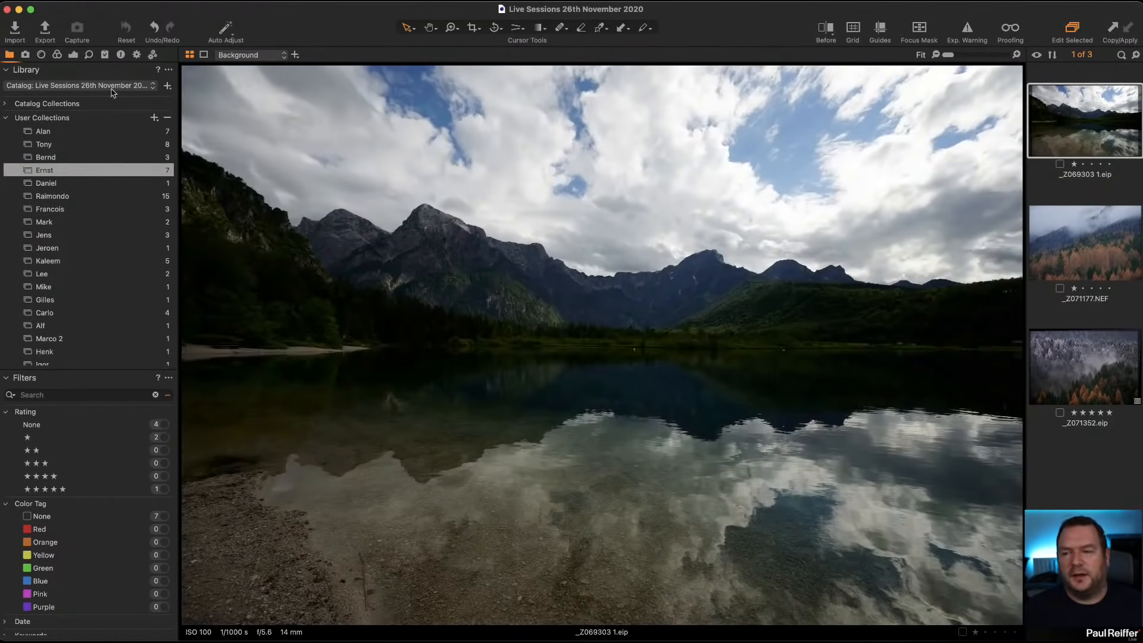
pyautogui.click(73, 56)
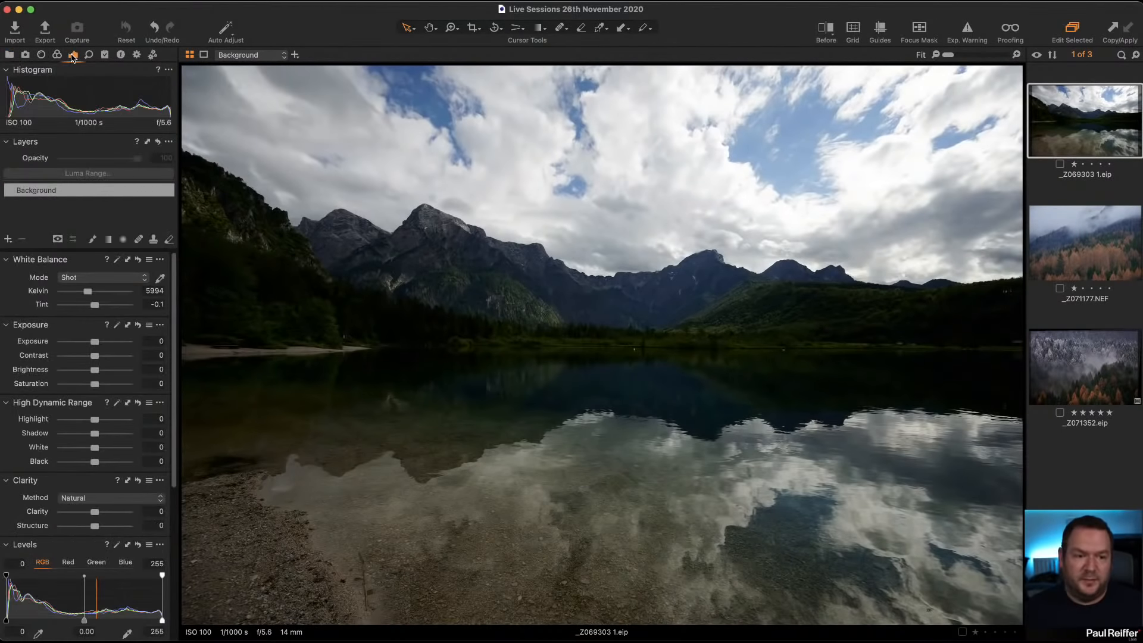